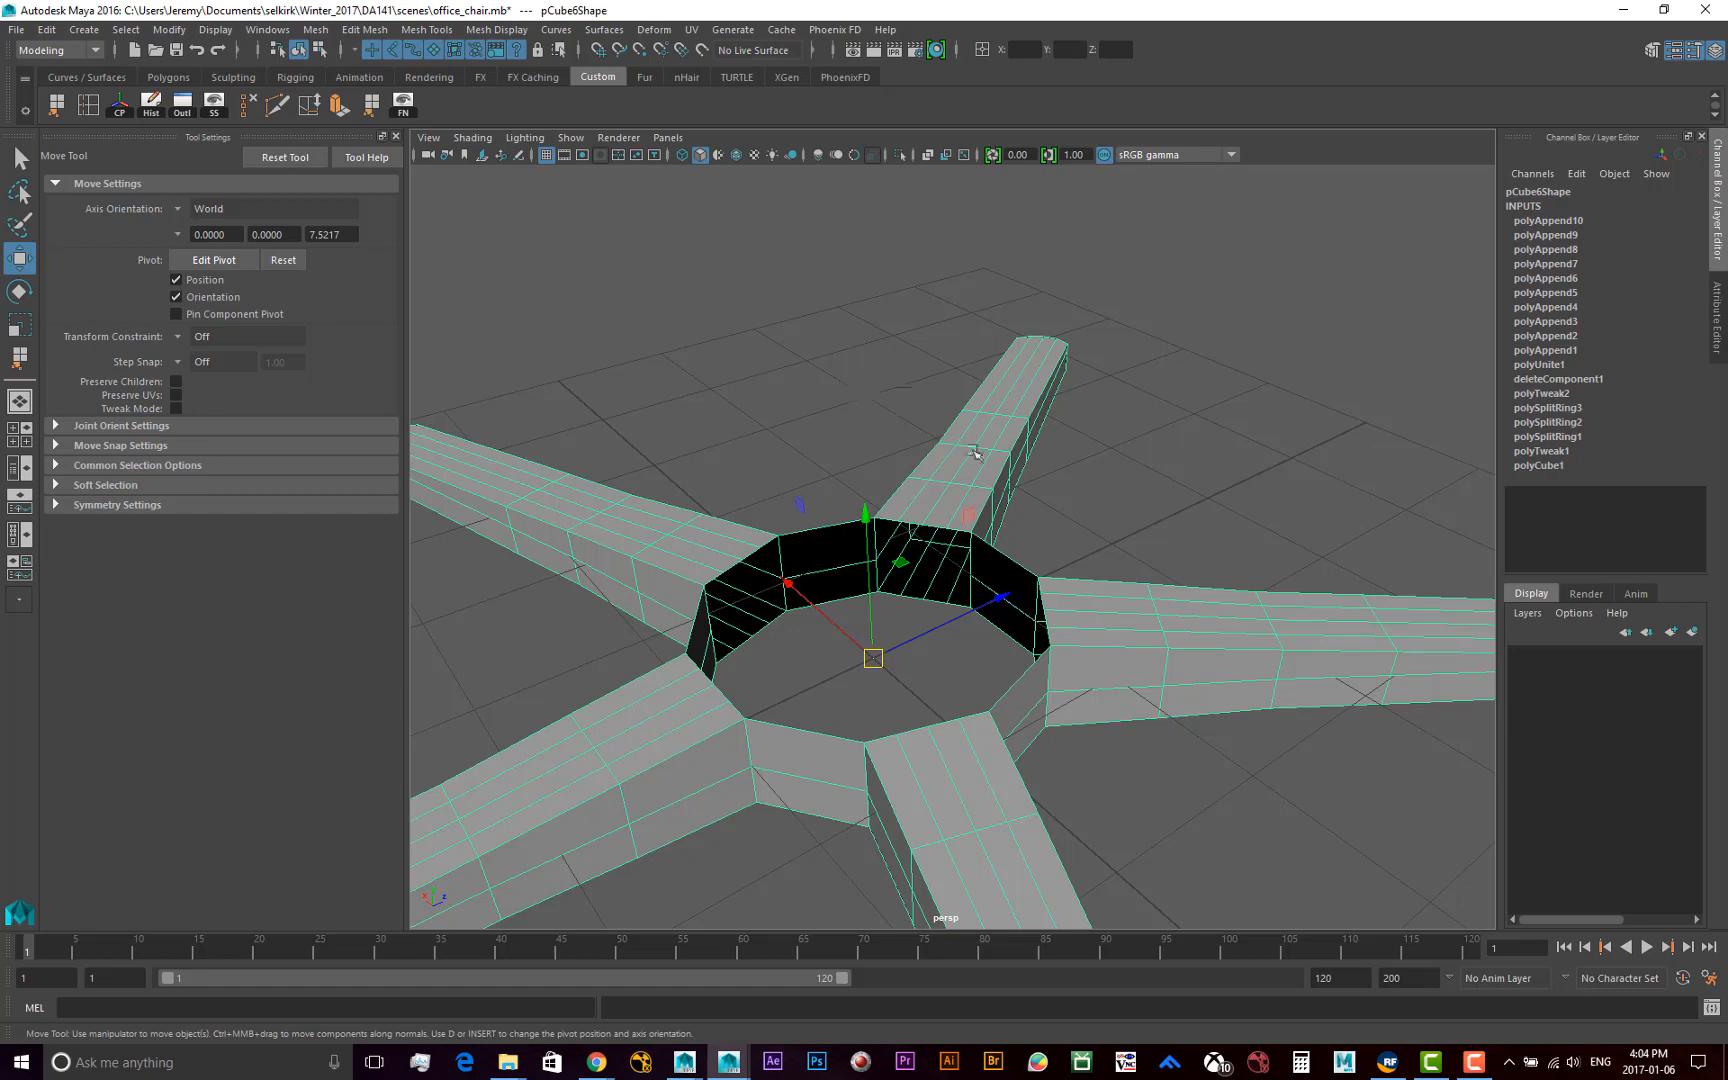
Switch the chair base to component selection with edges as the pickable component
alt+drag(801, 413, 807, 513)
alt+middle_drag(807, 513, 832, 474)
alt+right_drag(735, 552, 893, 553)
alt+drag(872, 555, 852, 559)
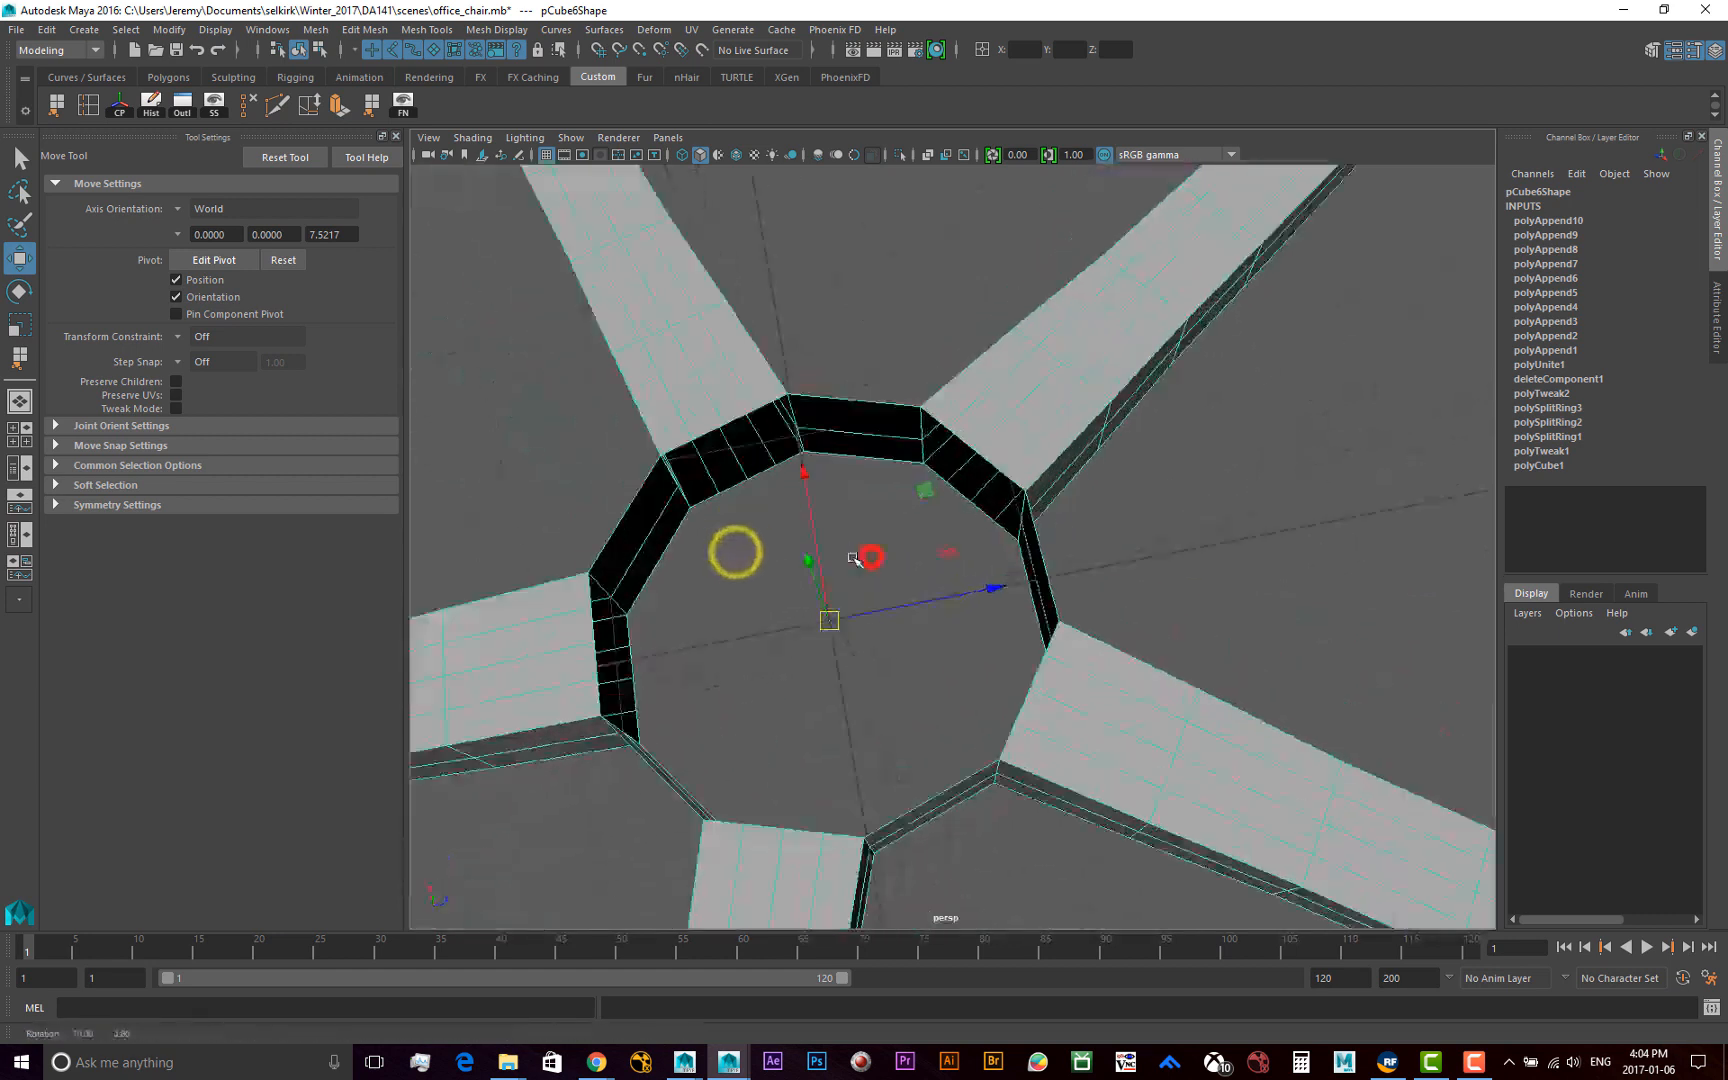
click(320, 50)
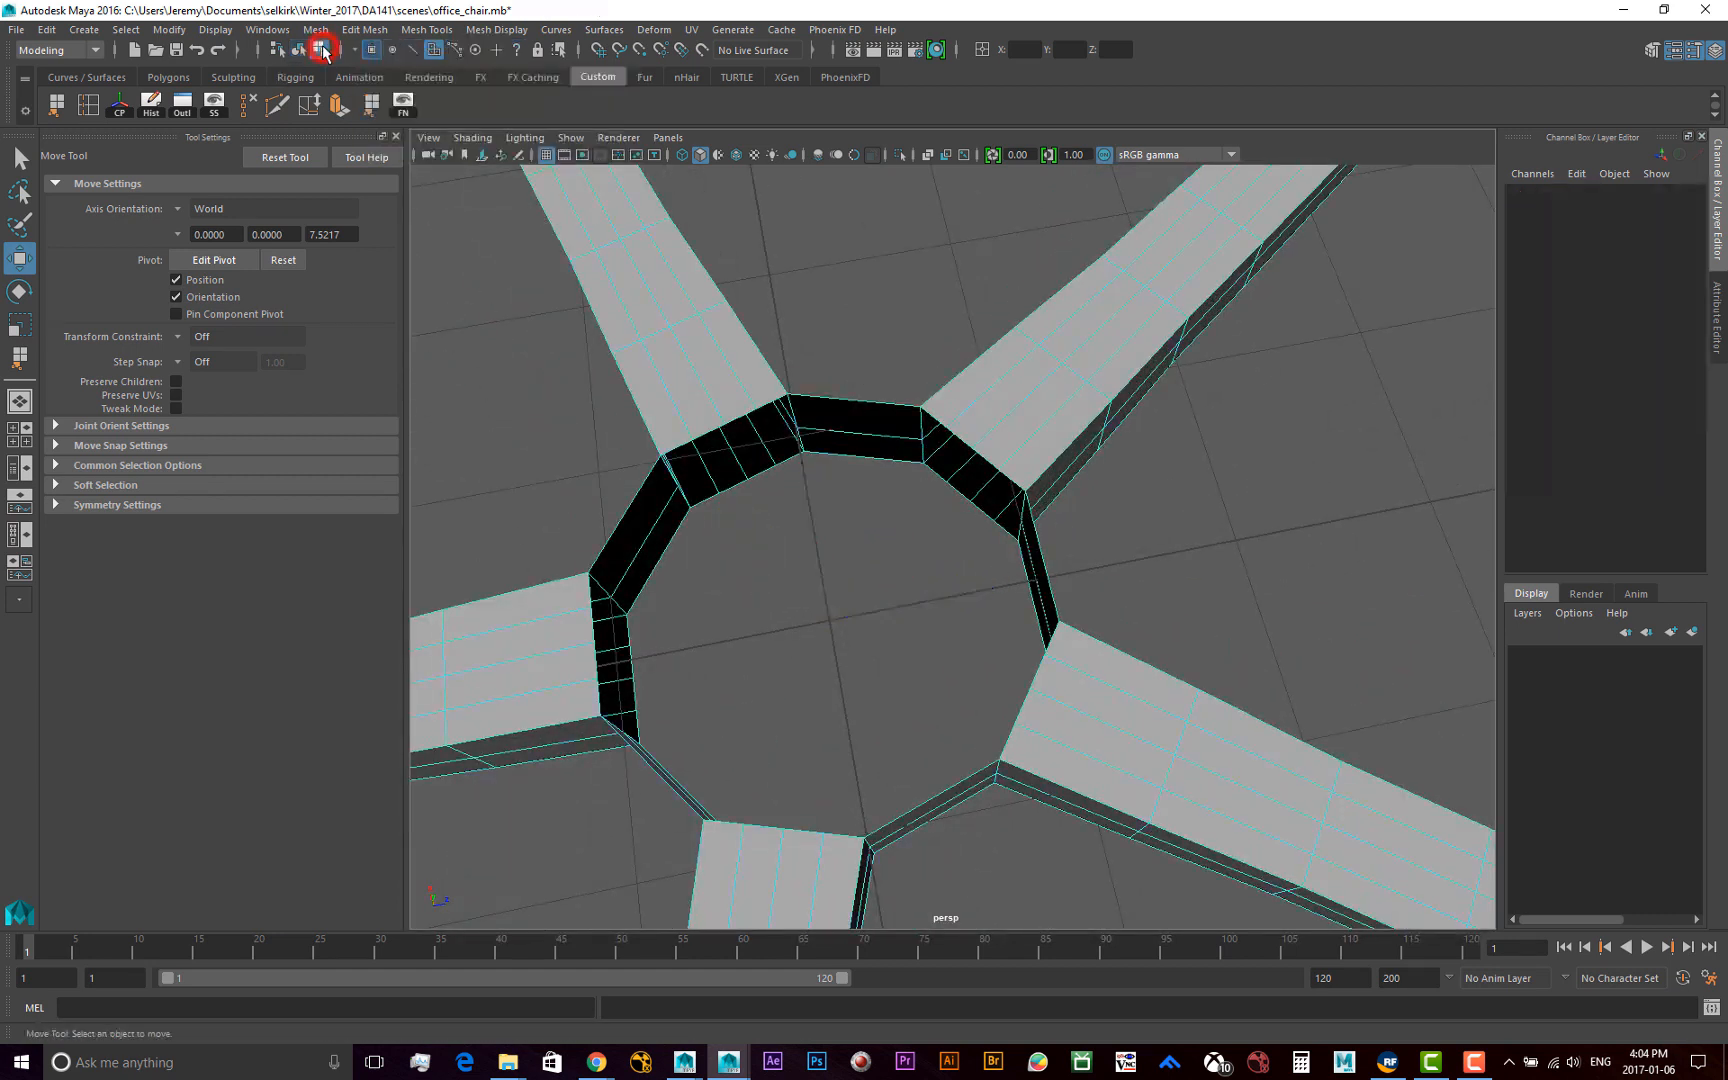
click(414, 51)
Try to select the upper border edges around the hub opening one at a time, and clear the selection
click(866, 401)
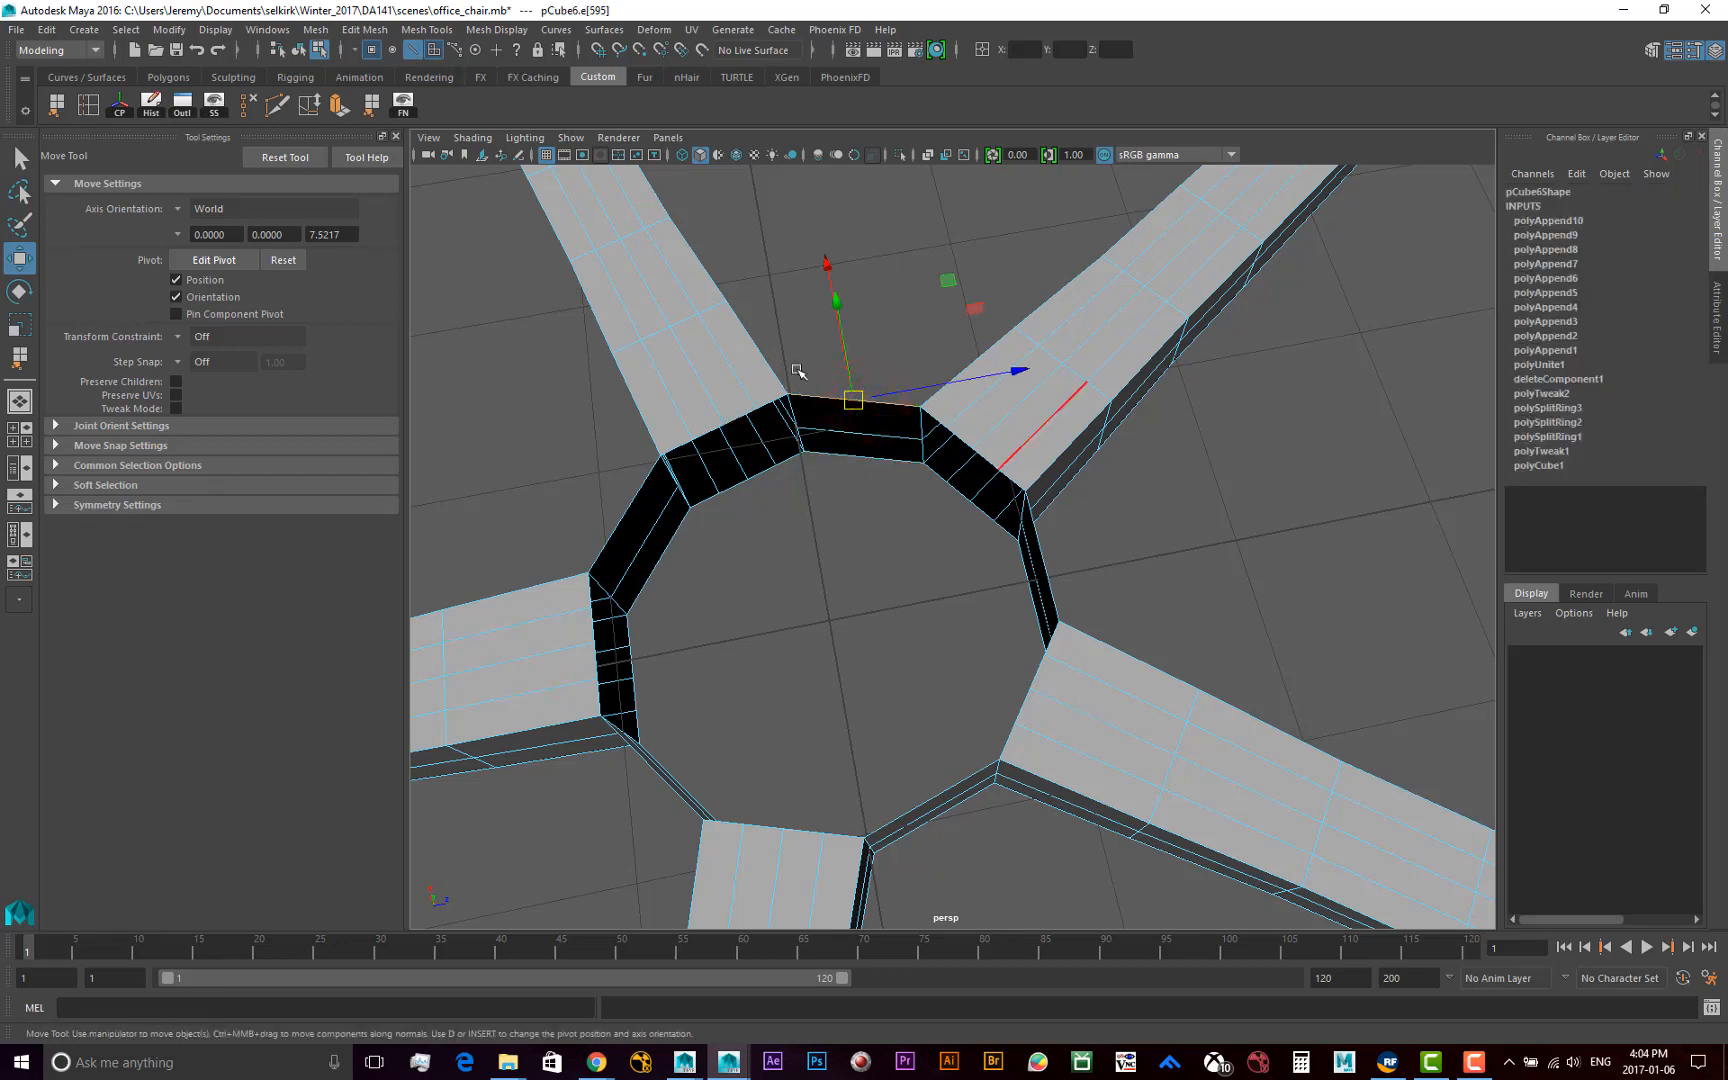
alt+drag(848, 494, 858, 635)
shift+click(732, 455)
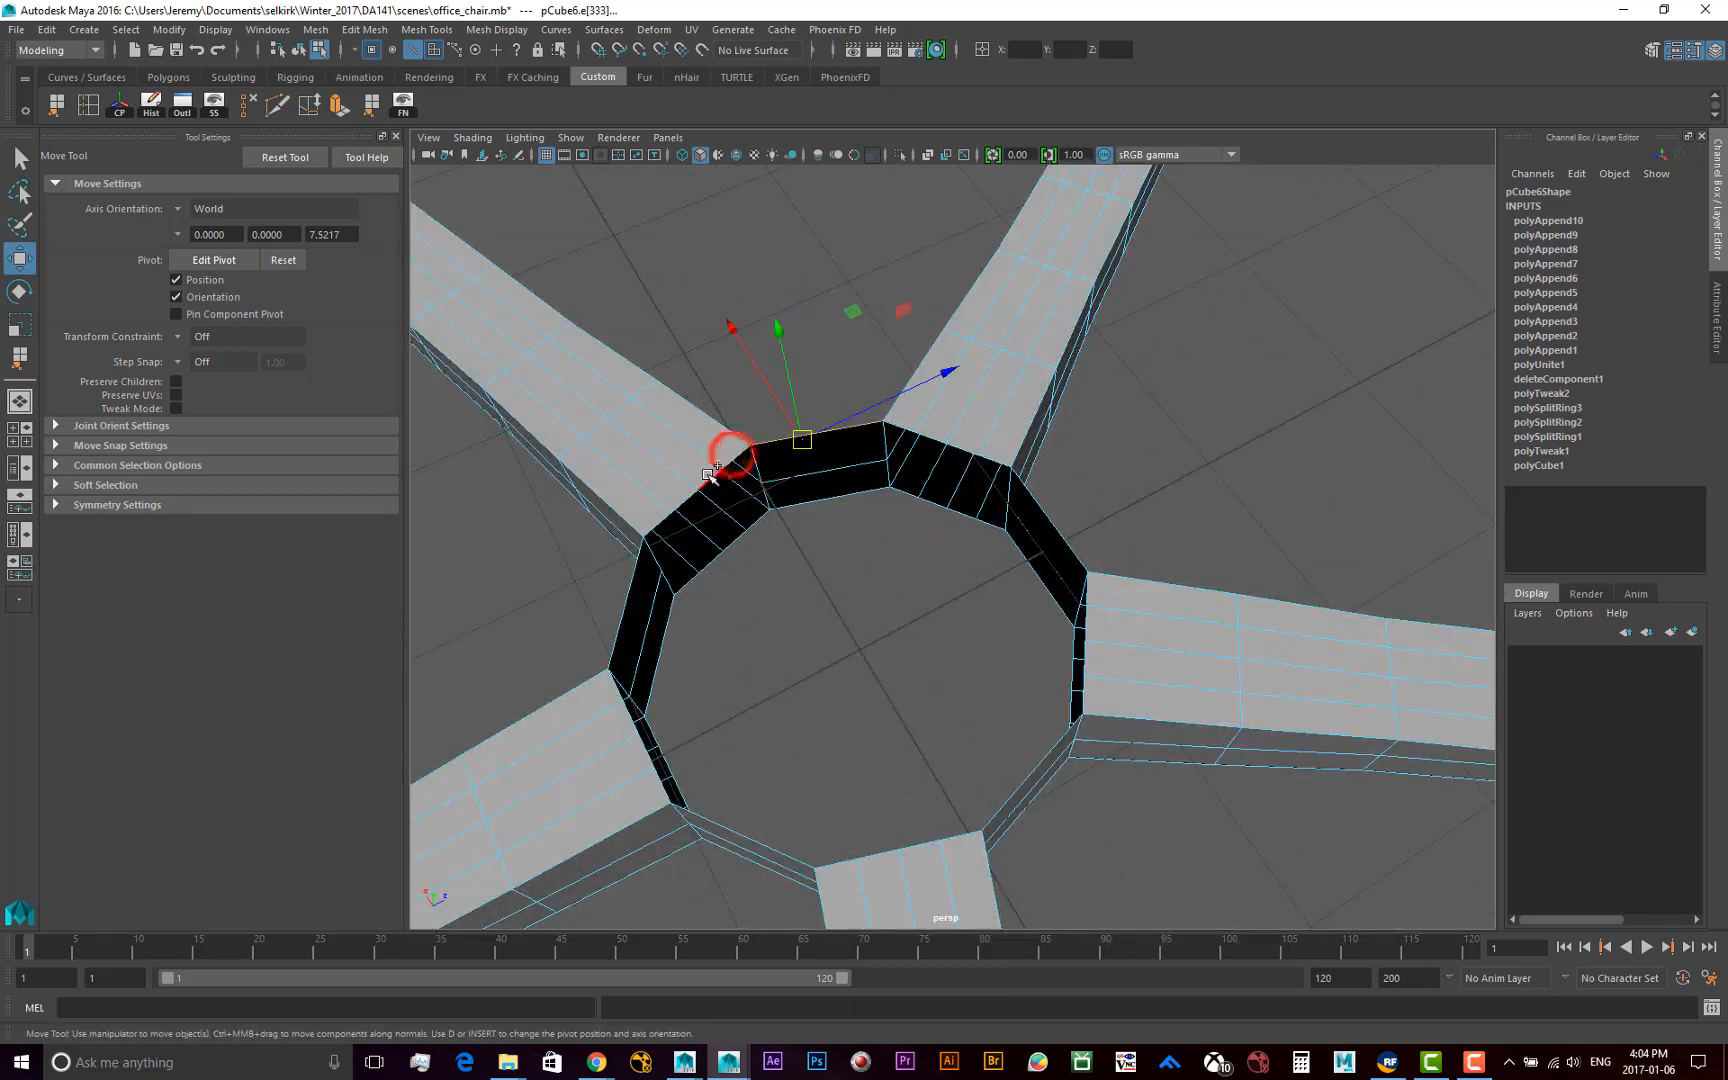
shift+click(708, 476)
shift+click(679, 498)
shift+click(652, 518)
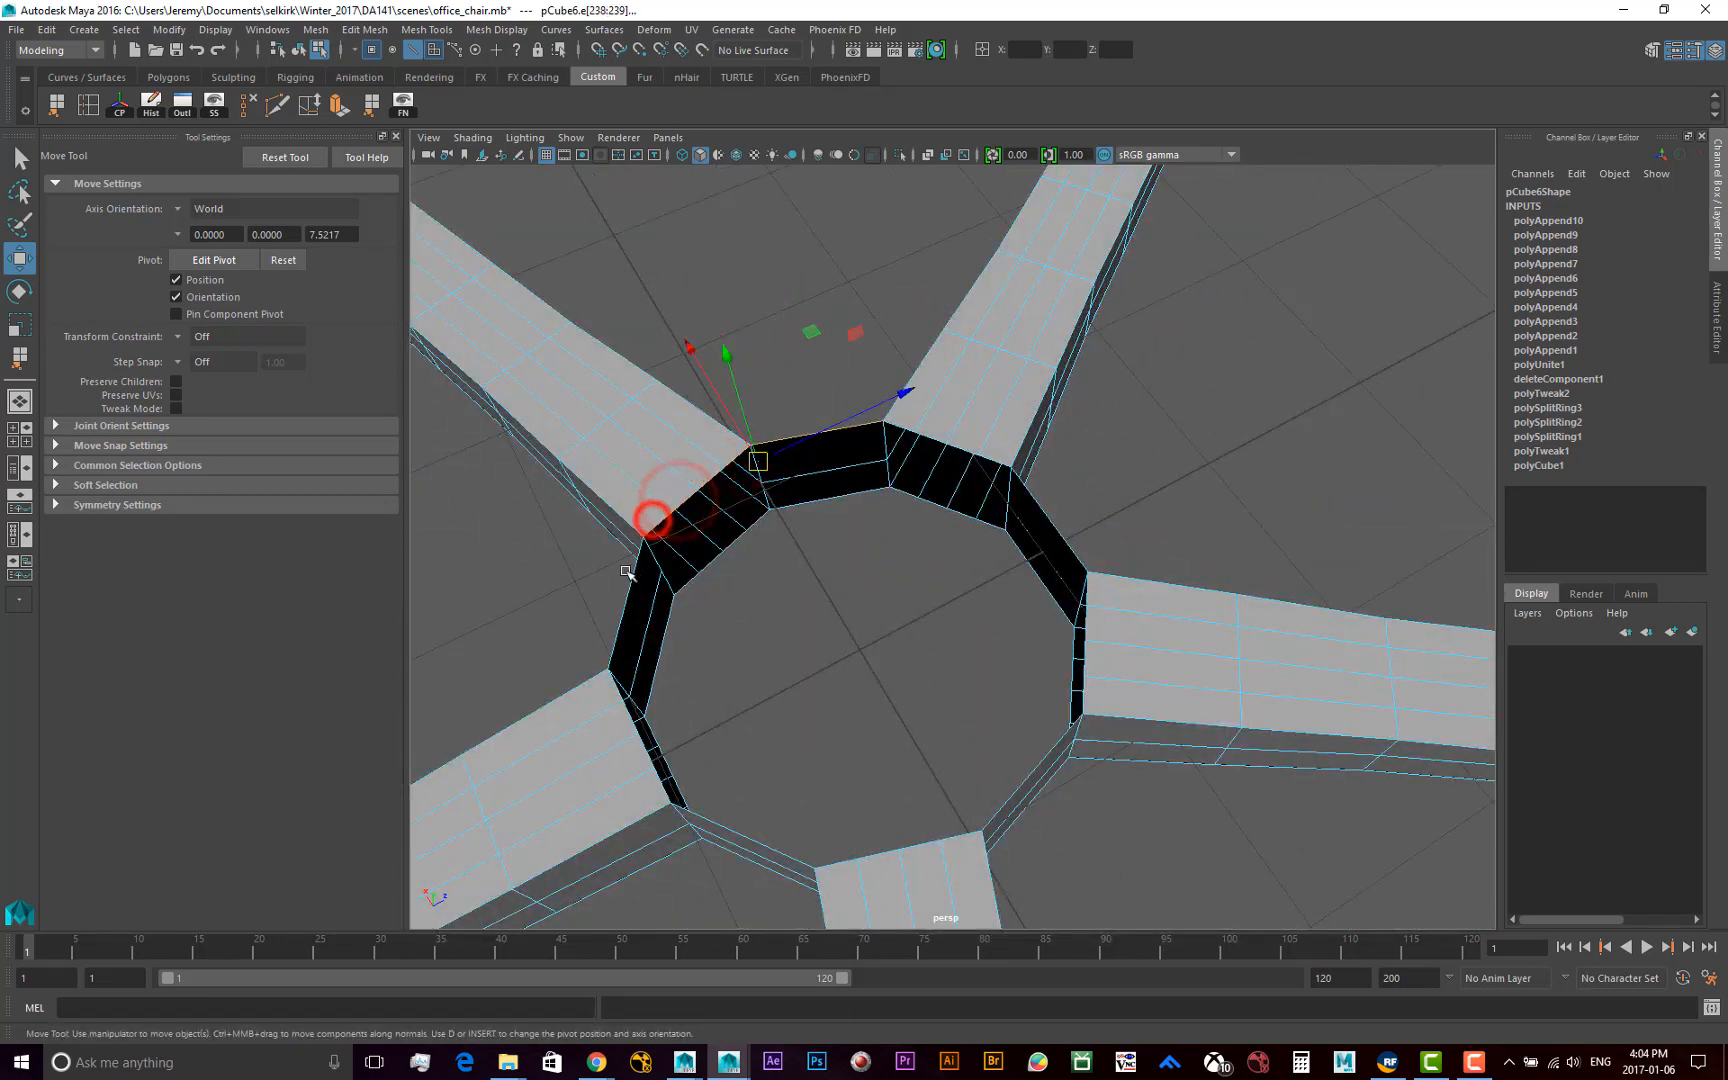
shift+click(626, 571)
shift+click(612, 692)
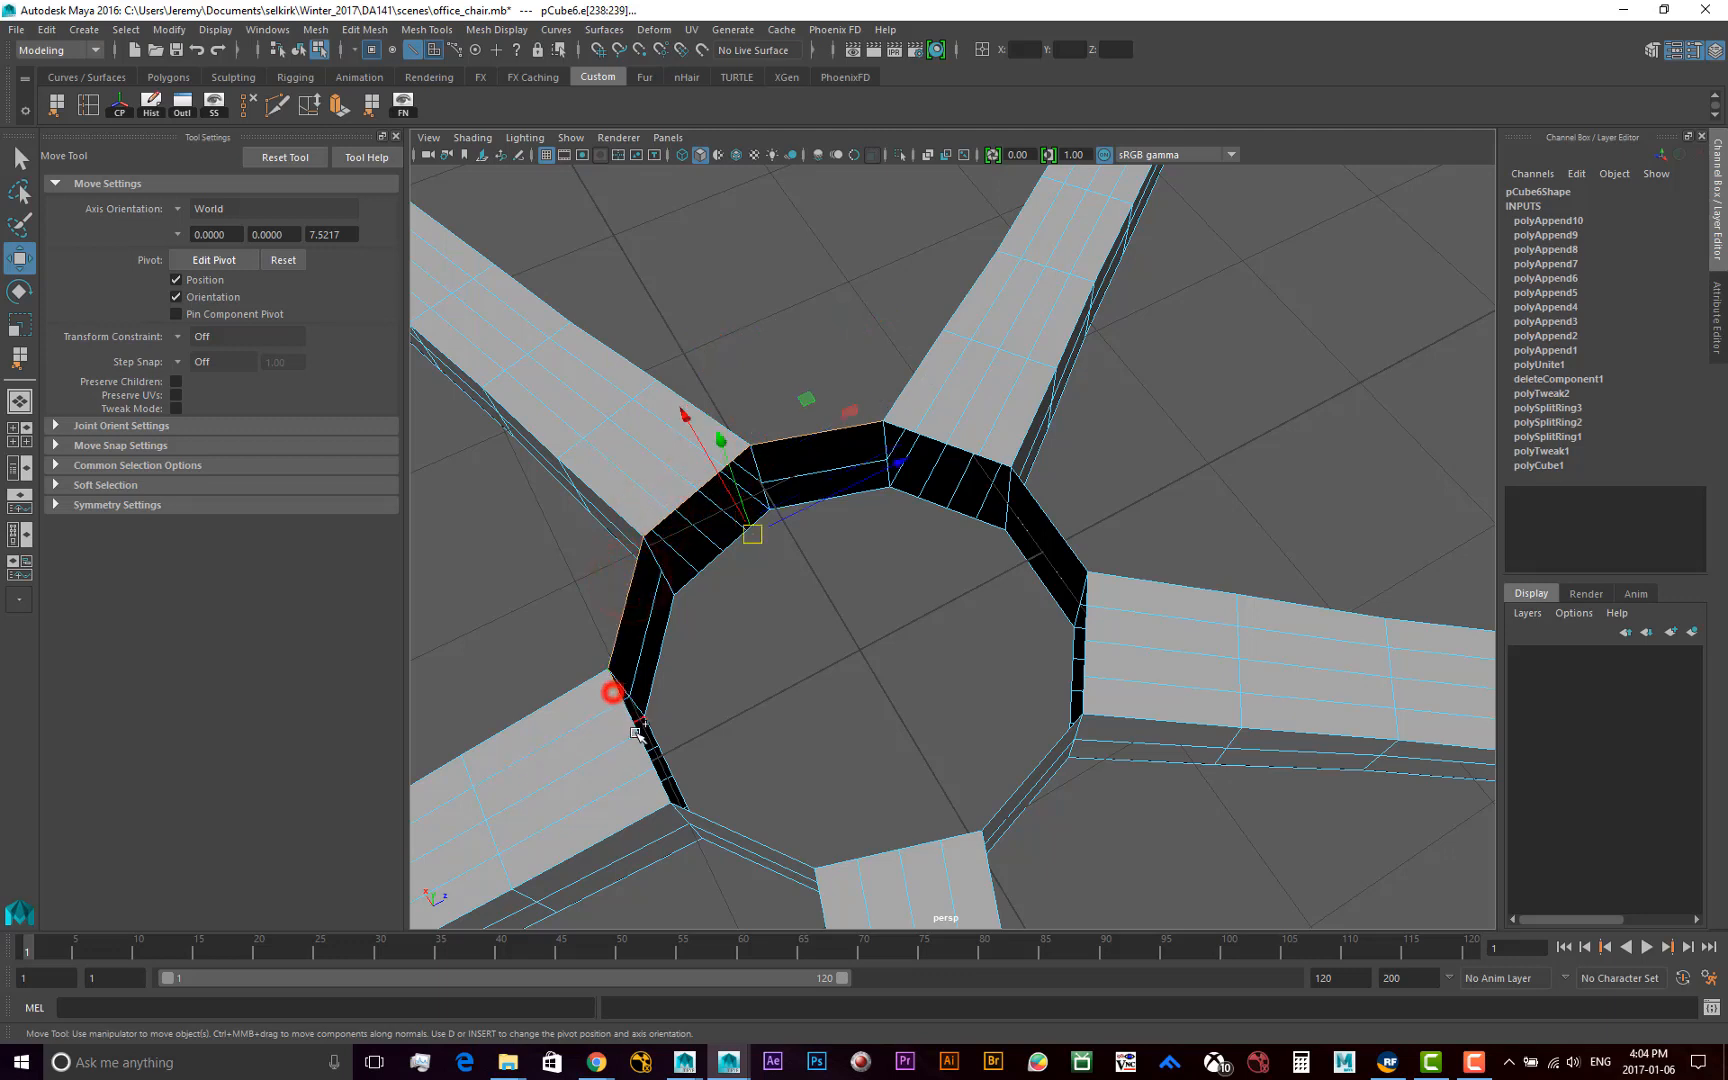
click(787, 663)
mouse_move(787, 663)
alt+mouse_down()
mouse_move(810, 656)
mouse_move(760, 656)
alt+mouse_up()
alt+middle_drag(818, 656, 937, 598)
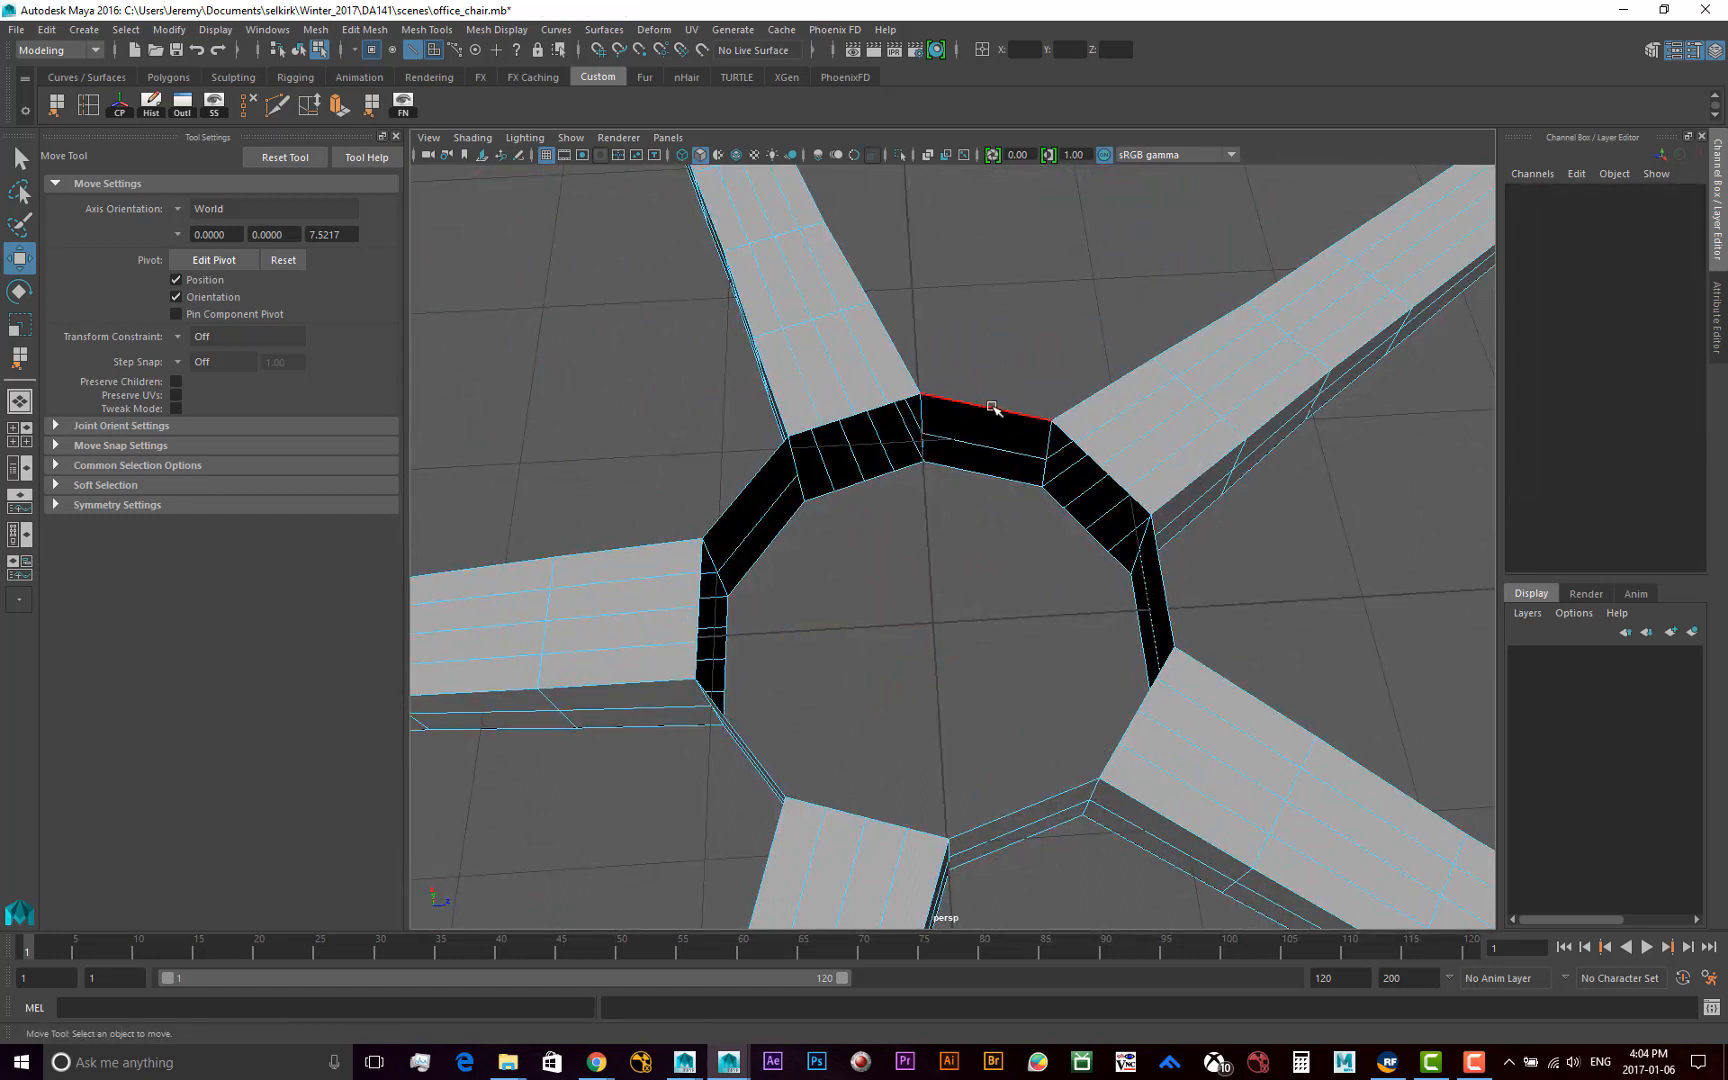
Select the complete upper border edge loop around the hub opening in one go
click(989, 404)
click(935, 362)
double_click(970, 404)
mouse_move(926, 682)
alt+mouse_down()
mouse_move(987, 604)
mouse_move(1062, 608)
mouse_move(1054, 626)
alt+mouse_up()
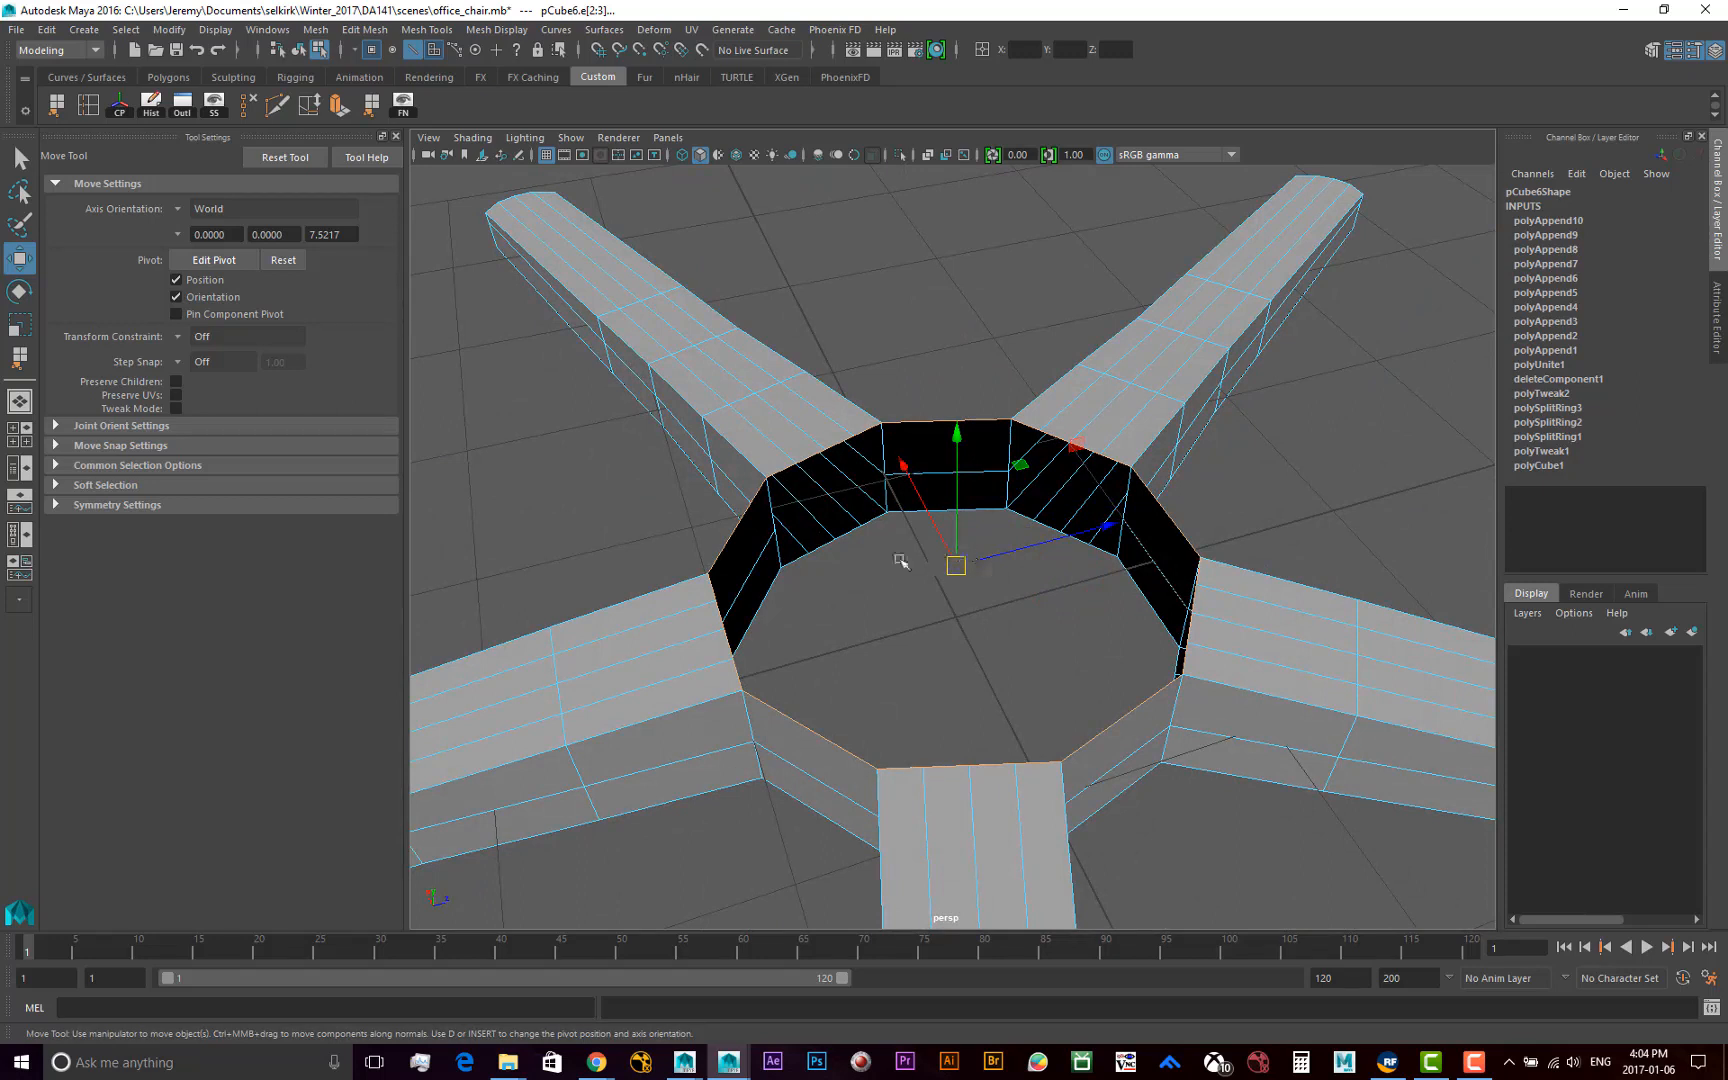
alt+drag(995, 557, 971, 598)
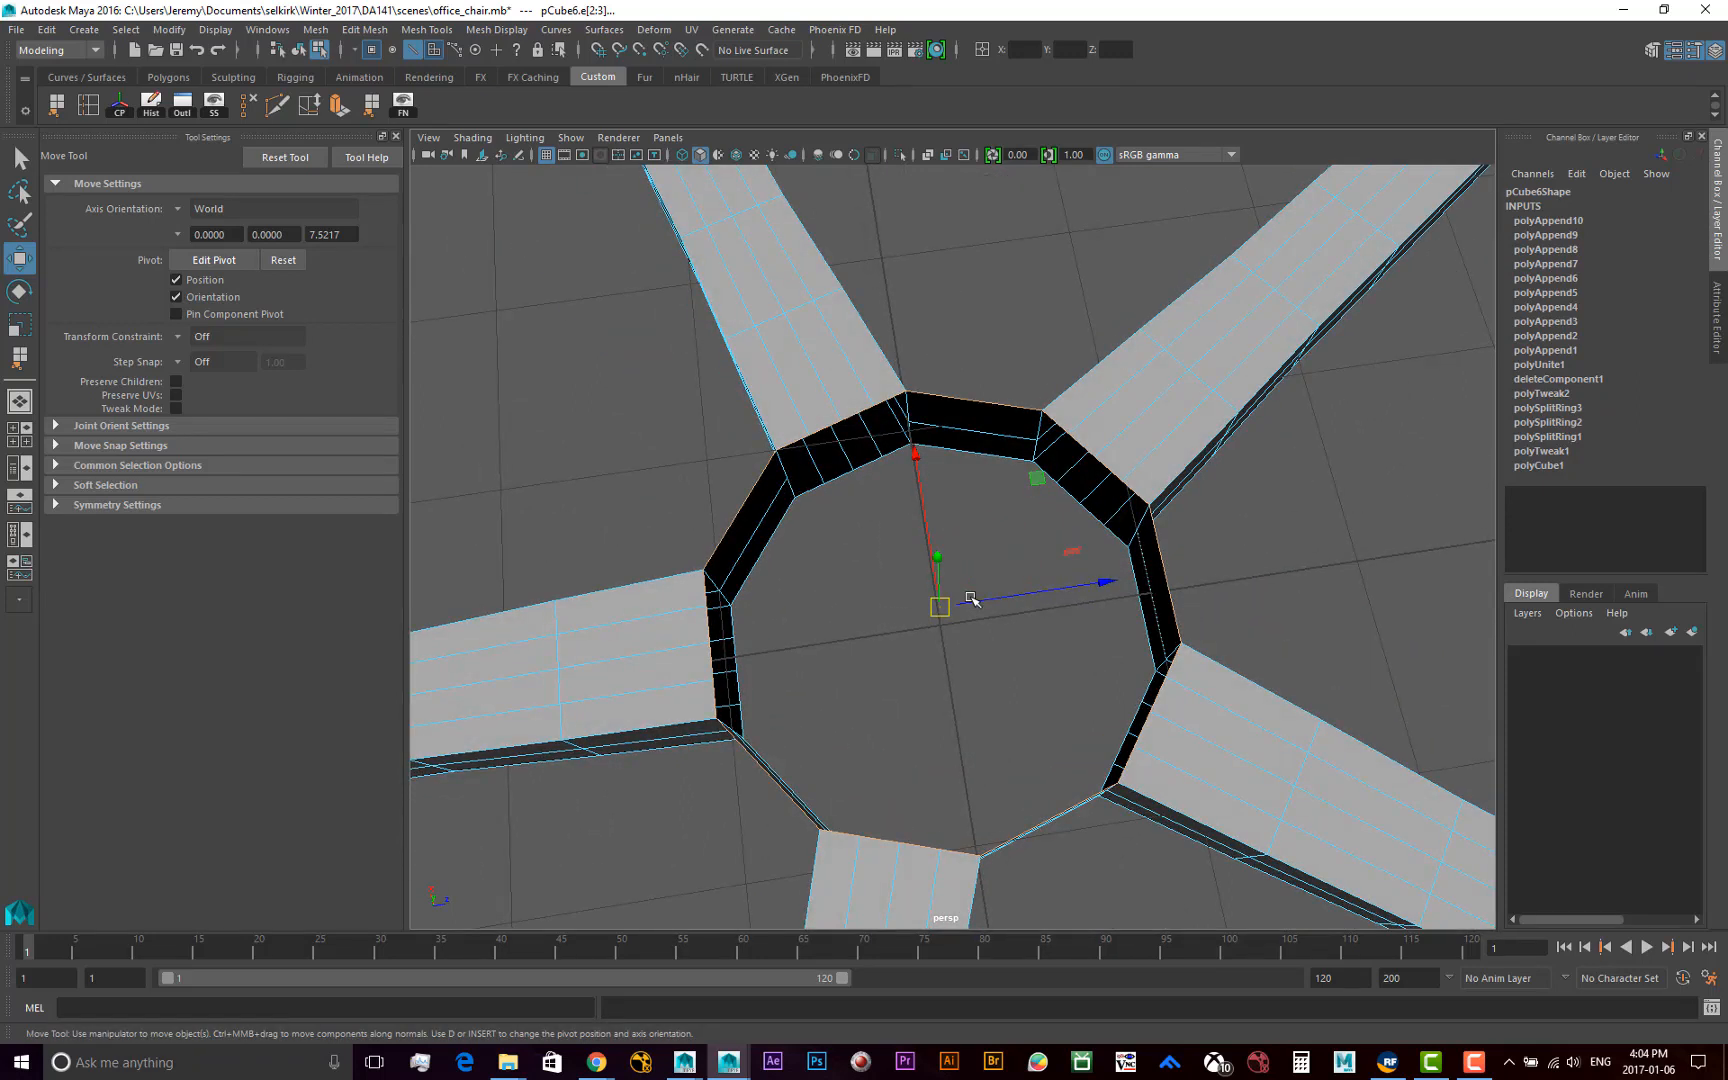
Clear and reselect the hub's upper border loop several times, starting from a different border edge each time
click(1309, 489)
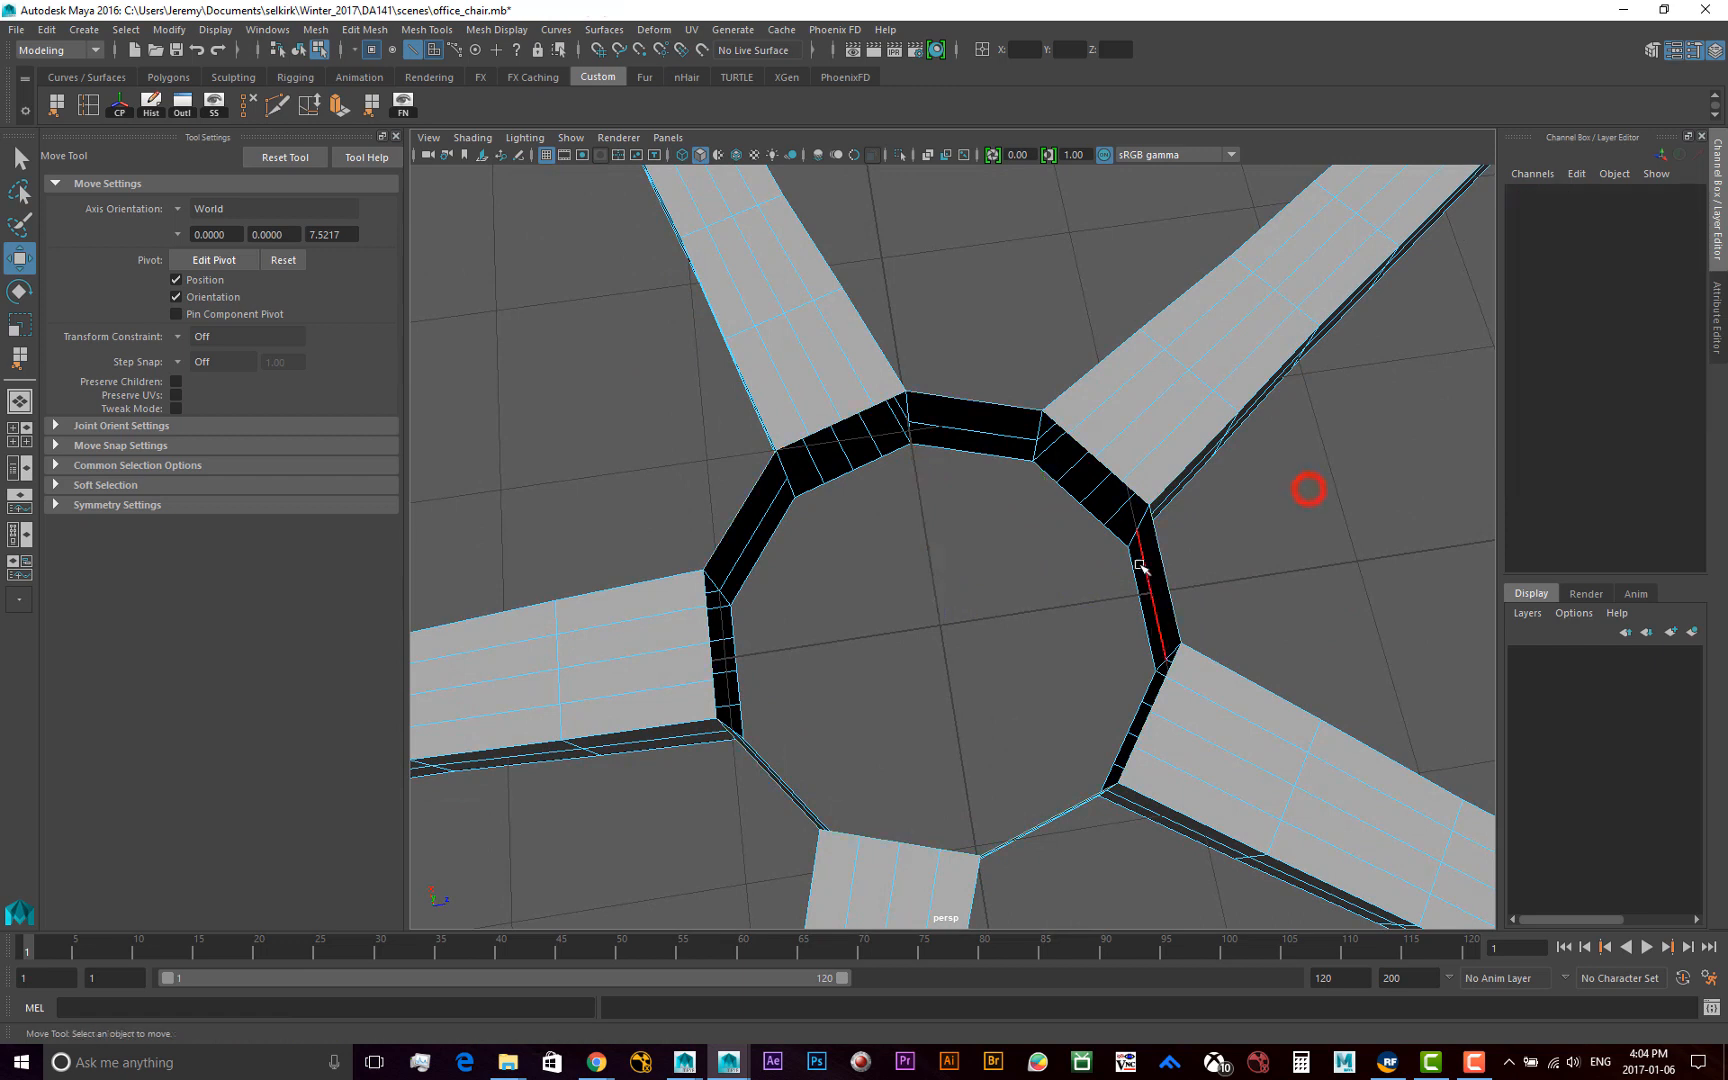
double_click(1150, 580)
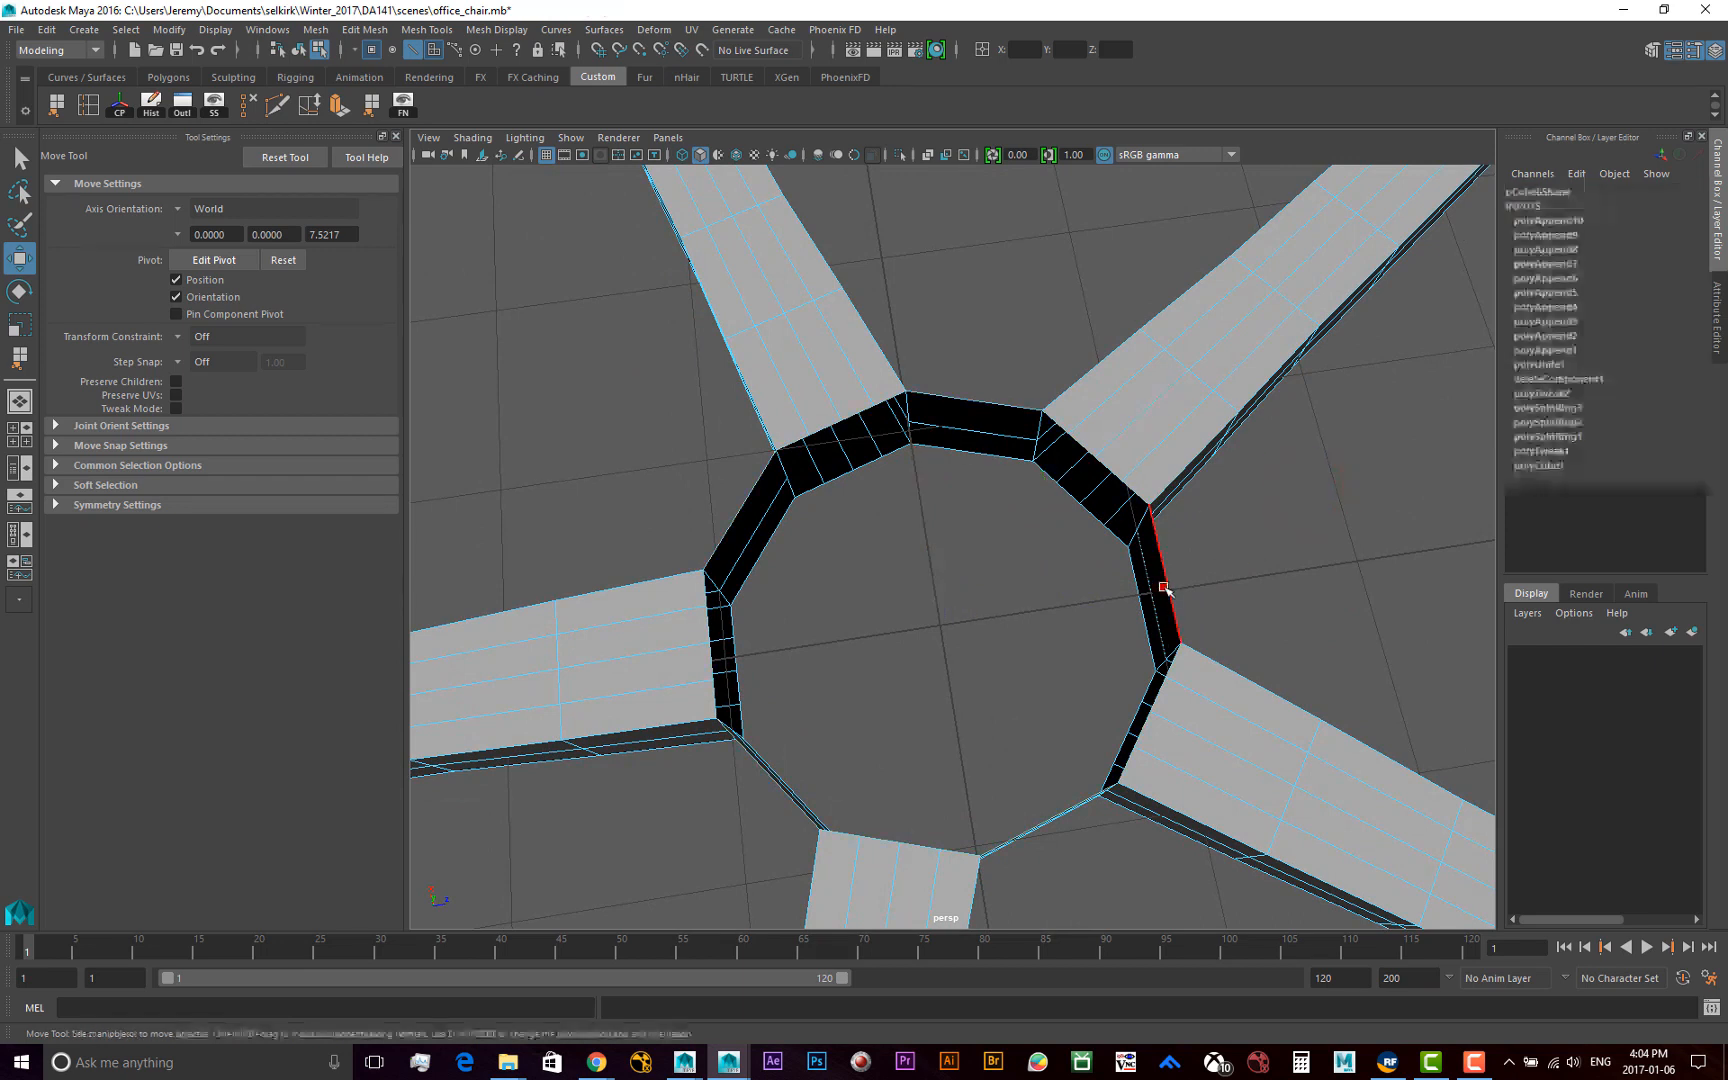
click(803, 600)
double_click(738, 520)
alt+drag(880, 683, 853, 709)
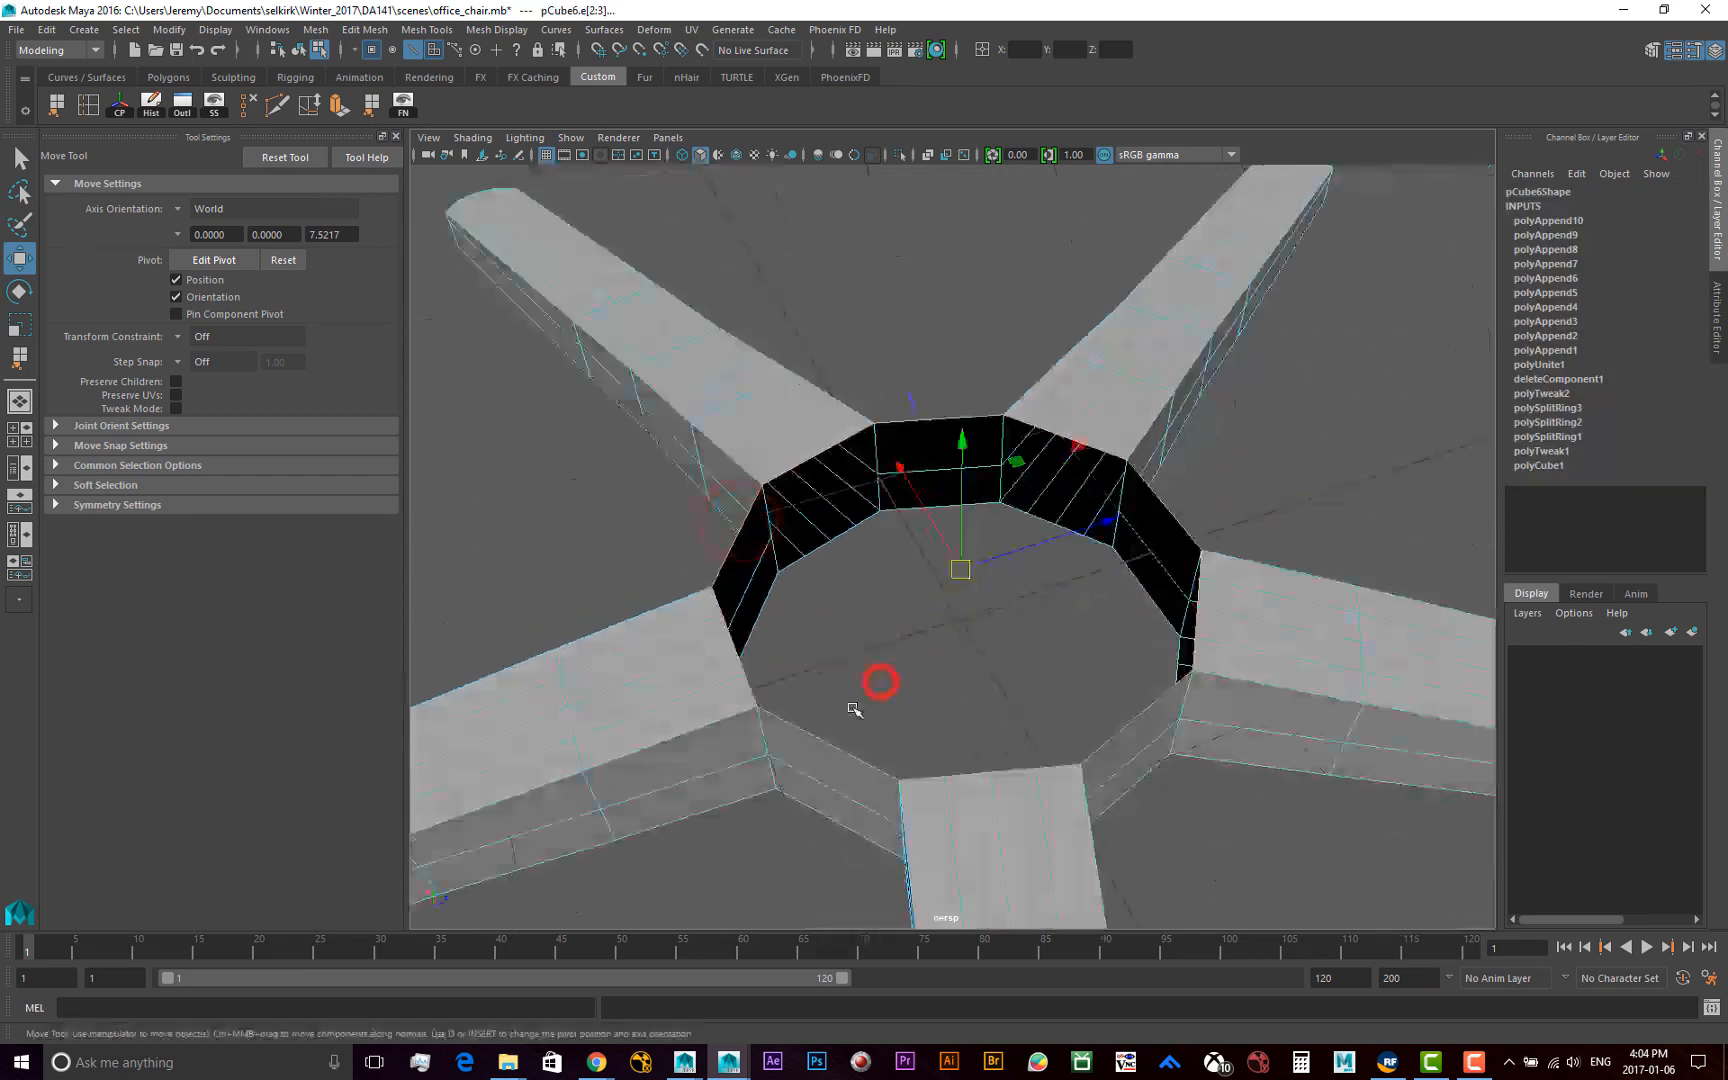
click(870, 683)
double_click(821, 744)
mouse_move(949, 610)
alt+mouse_down()
mouse_move(860, 648)
mouse_move(976, 629)
alt+mouse_up()
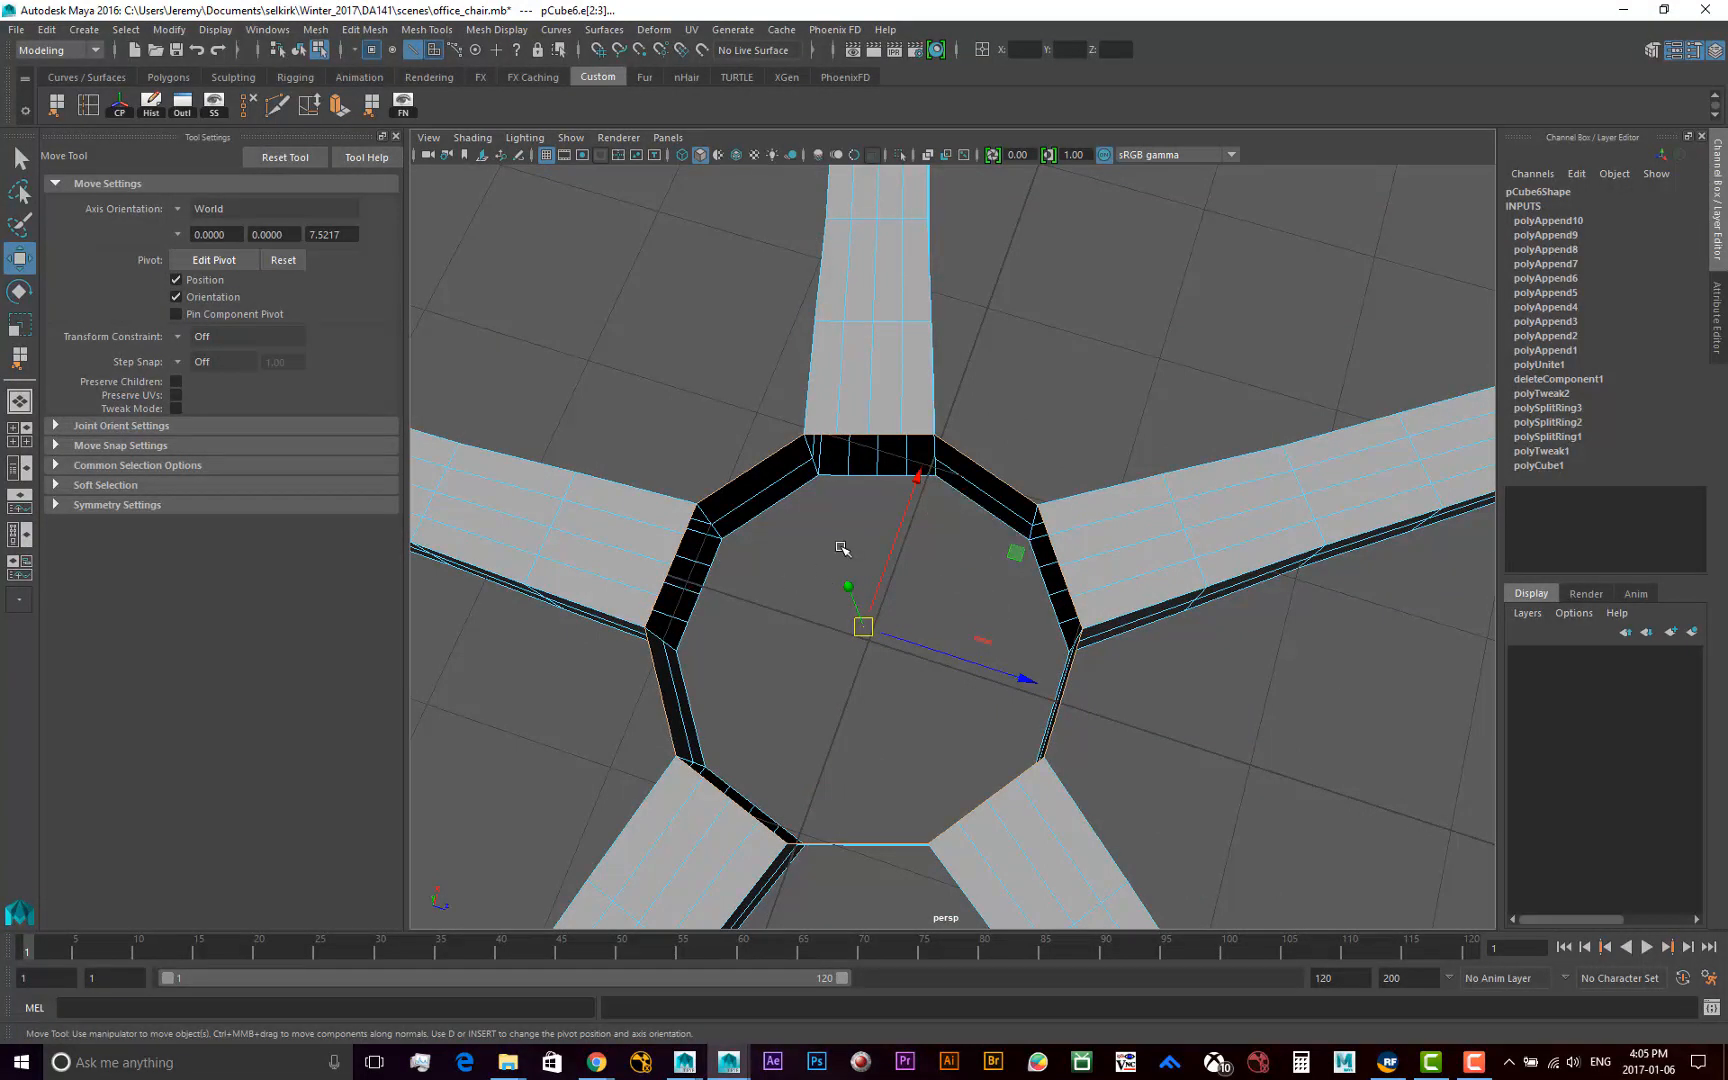
mouse_move(895, 621)
alt+mouse_down()
mouse_move(941, 553)
mouse_move(990, 532)
mouse_move(895, 635)
alt+mouse_up()
alt+middle_drag(895, 567, 890, 676)
alt+right_drag(899, 671, 831, 675)
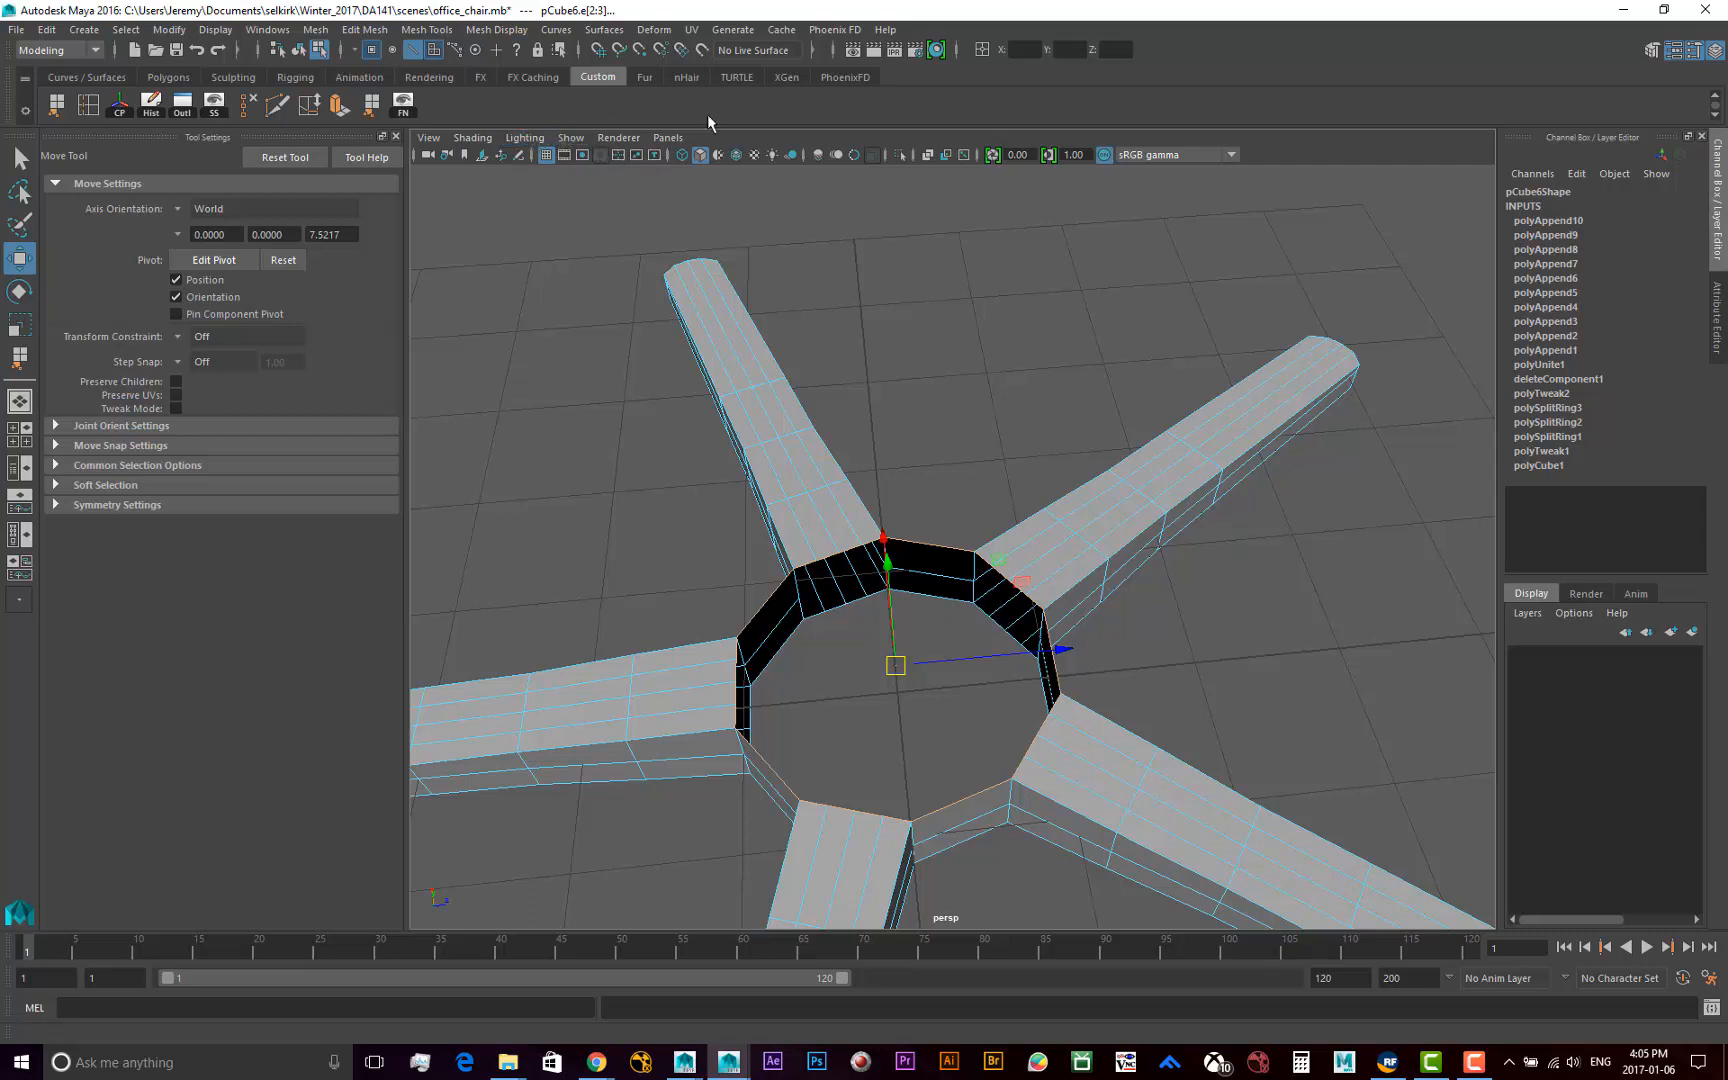
Extrude the selected upper border loop of the hub without moving it, and deselect everything
click(428, 30)
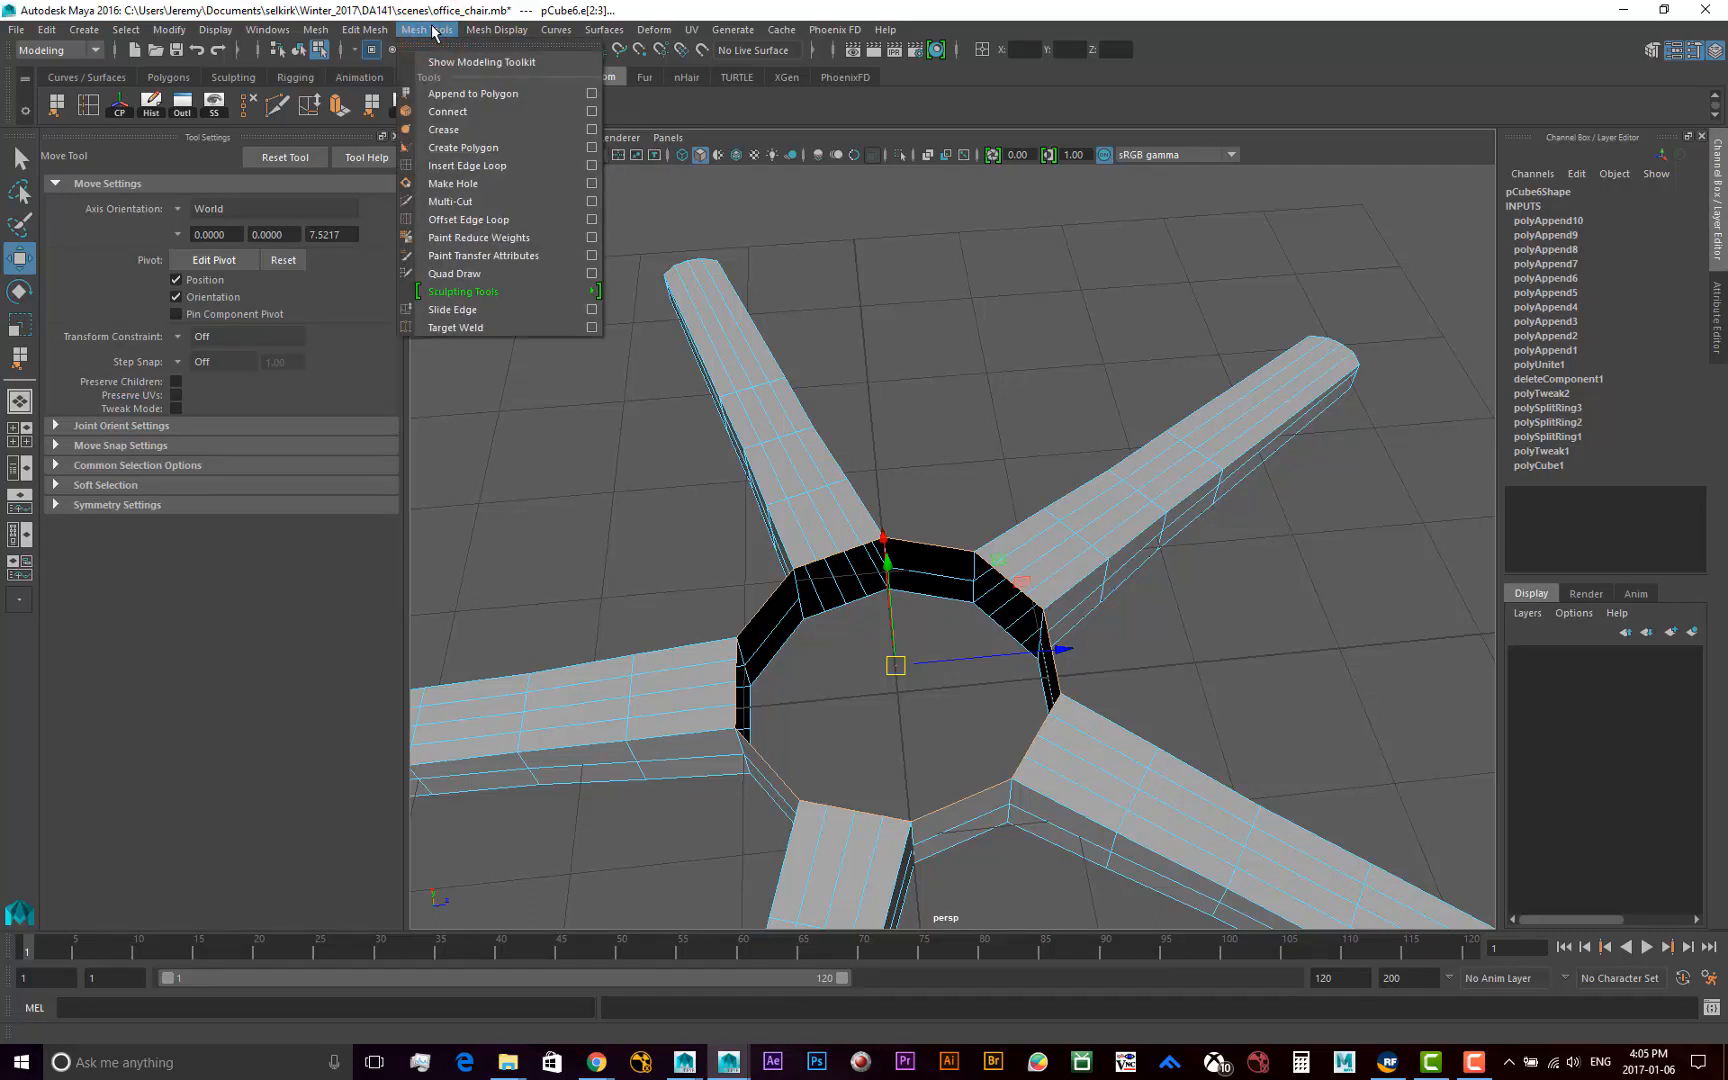
mouse_move(388, 34)
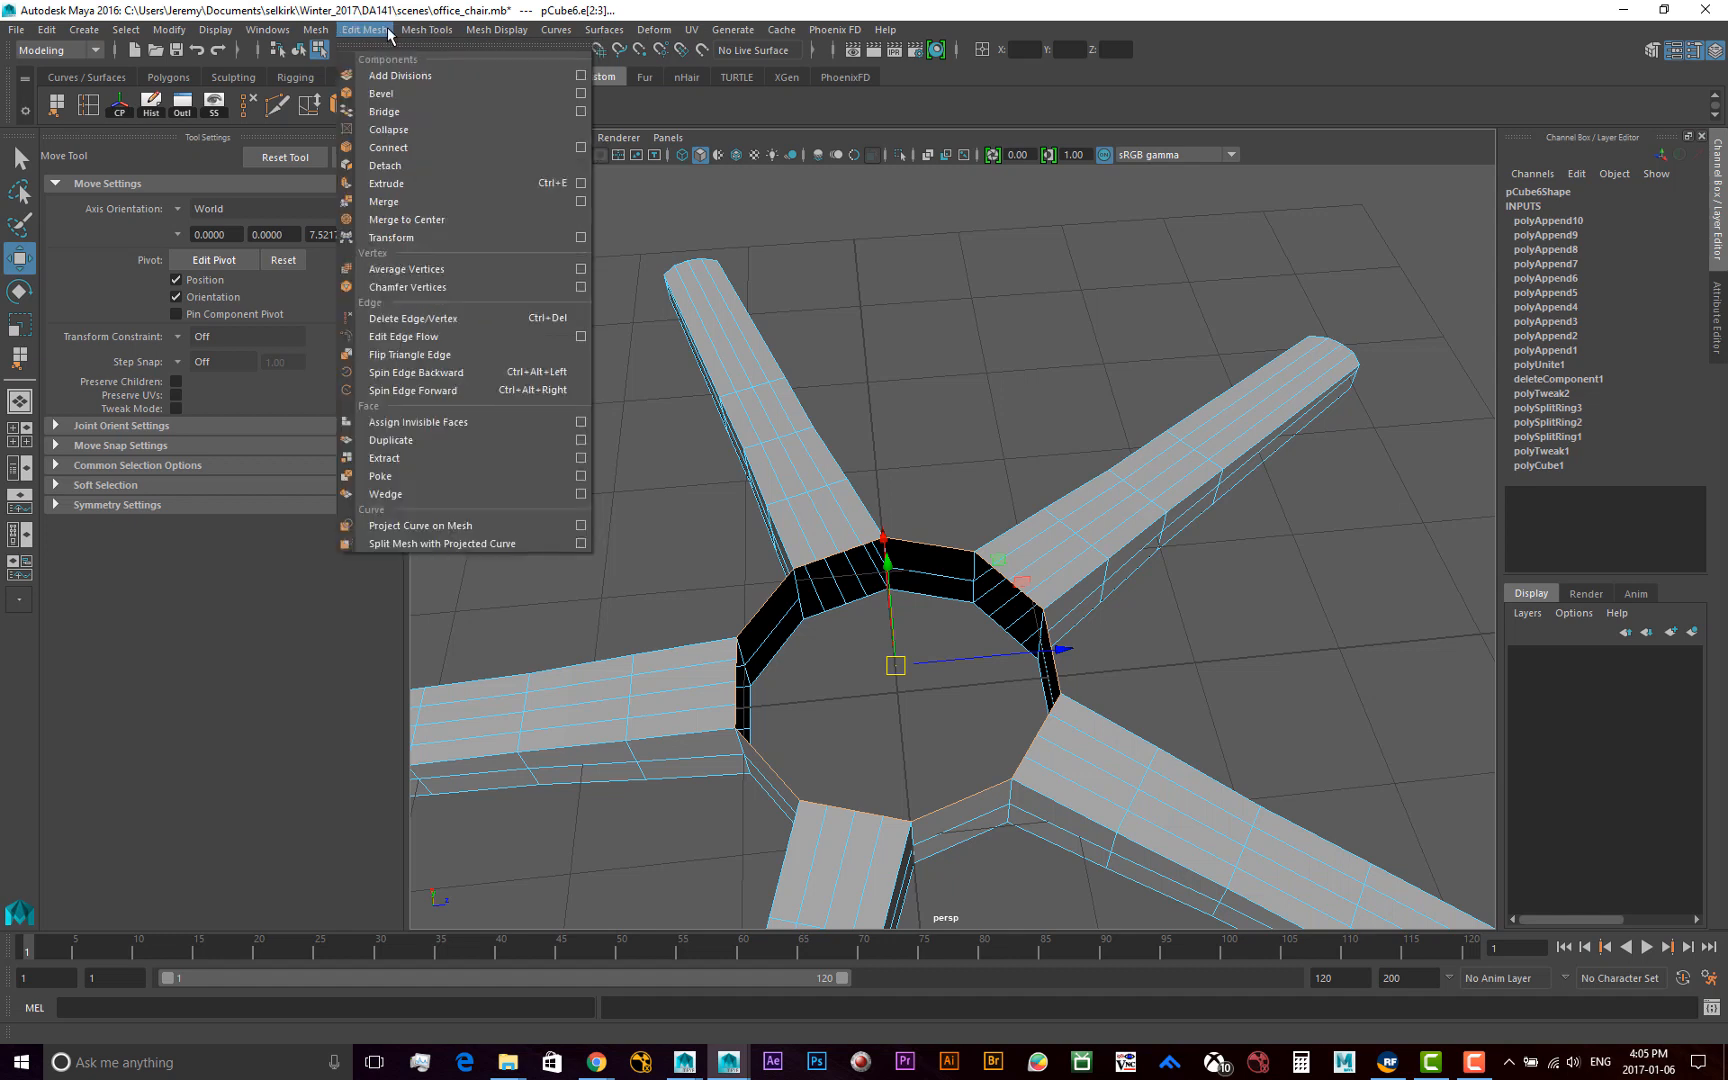
click(397, 183)
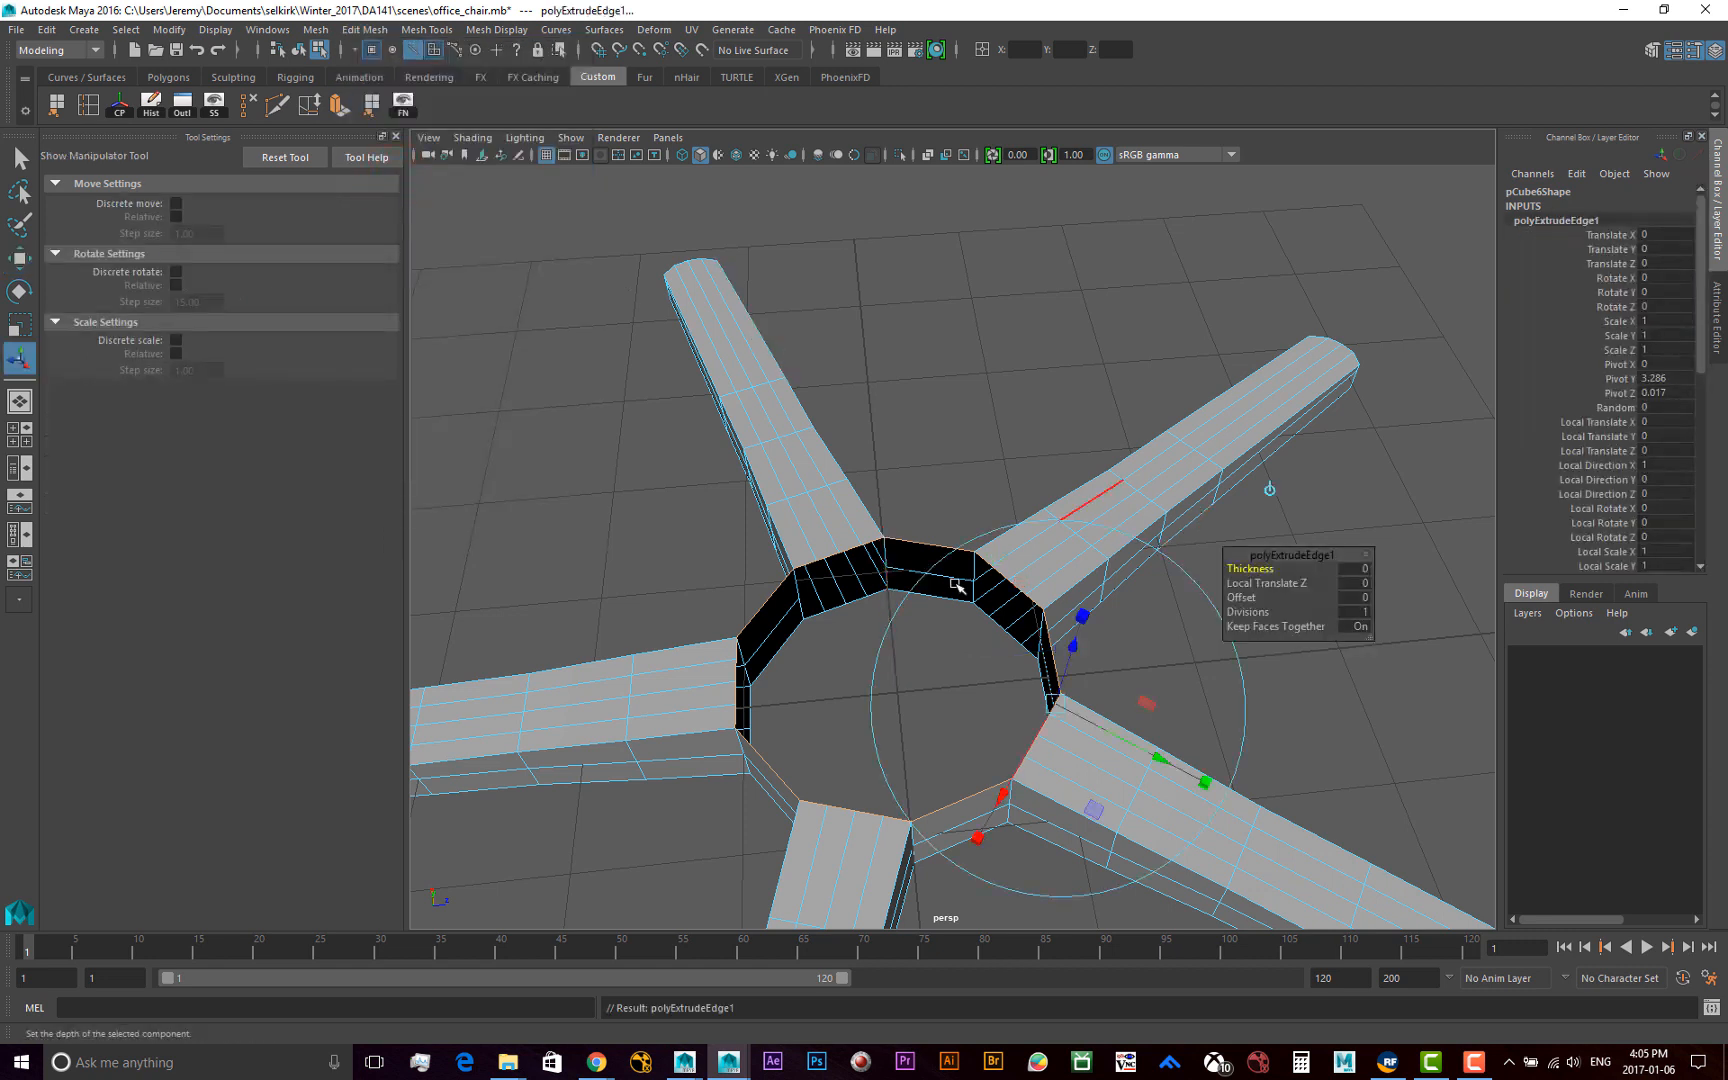
alt+middle_drag(978, 592, 946, 524)
alt+drag(946, 524, 865, 419)
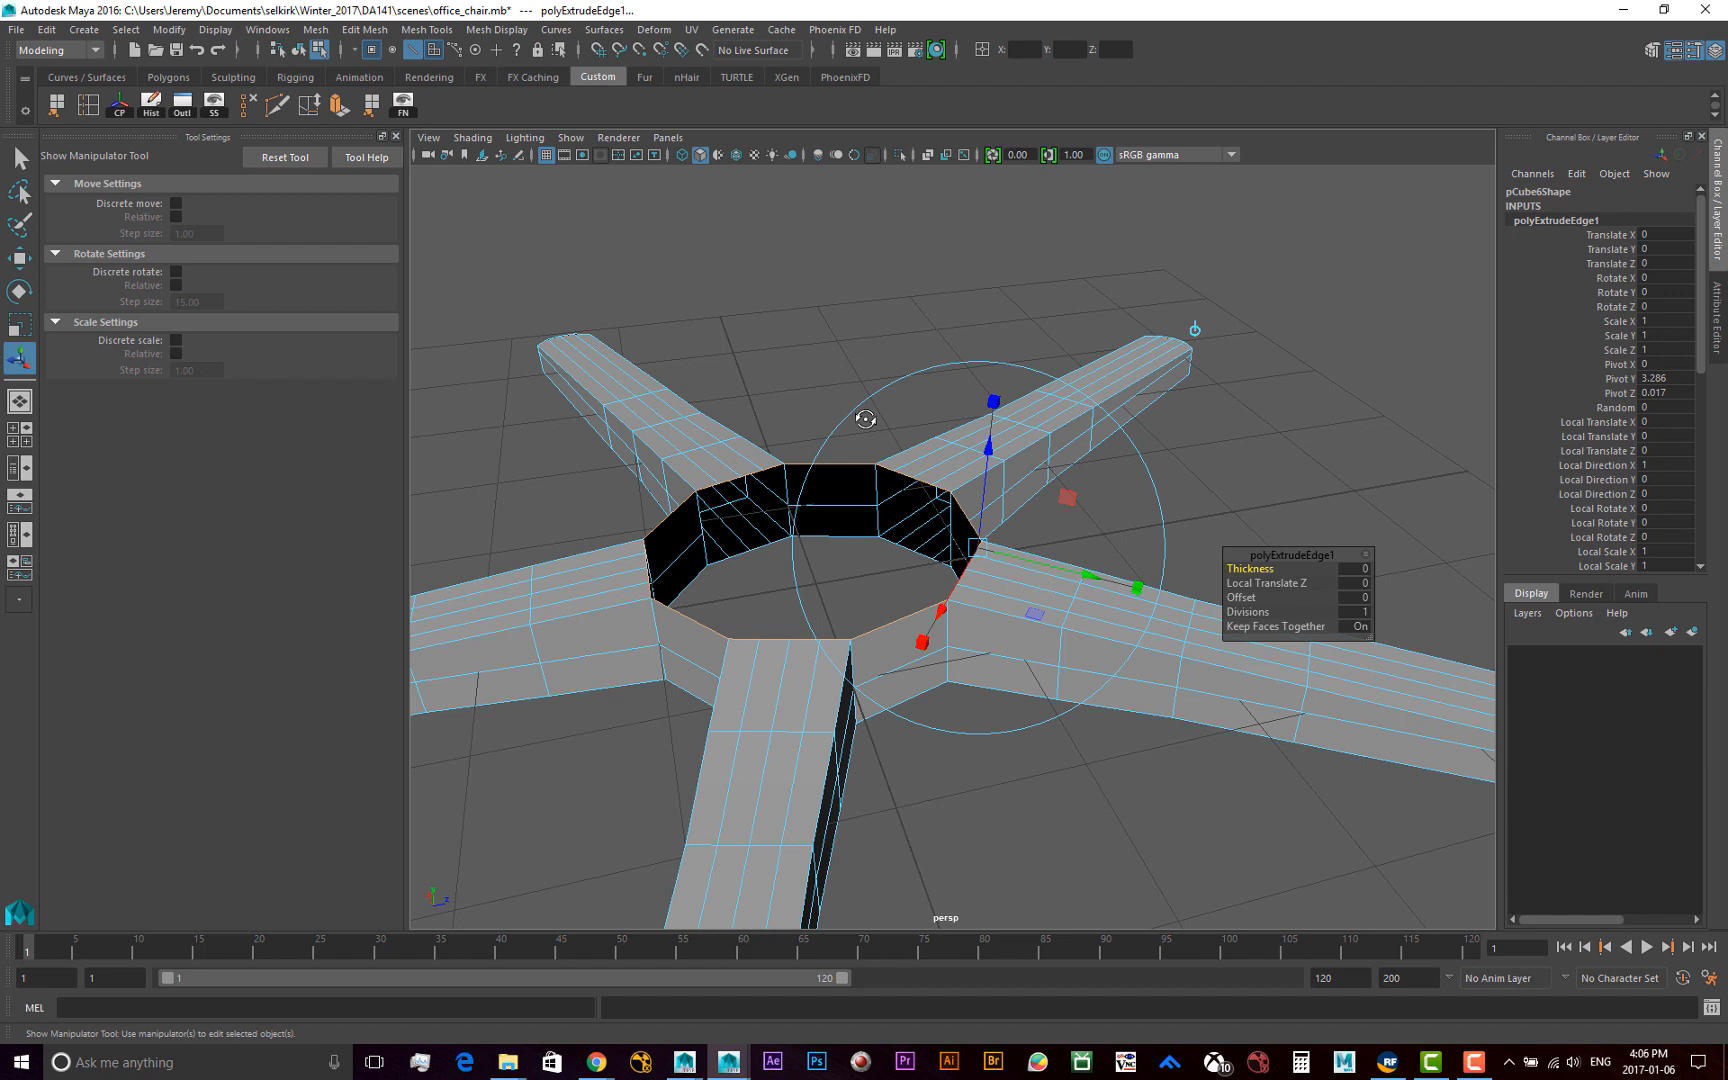
click(848, 360)
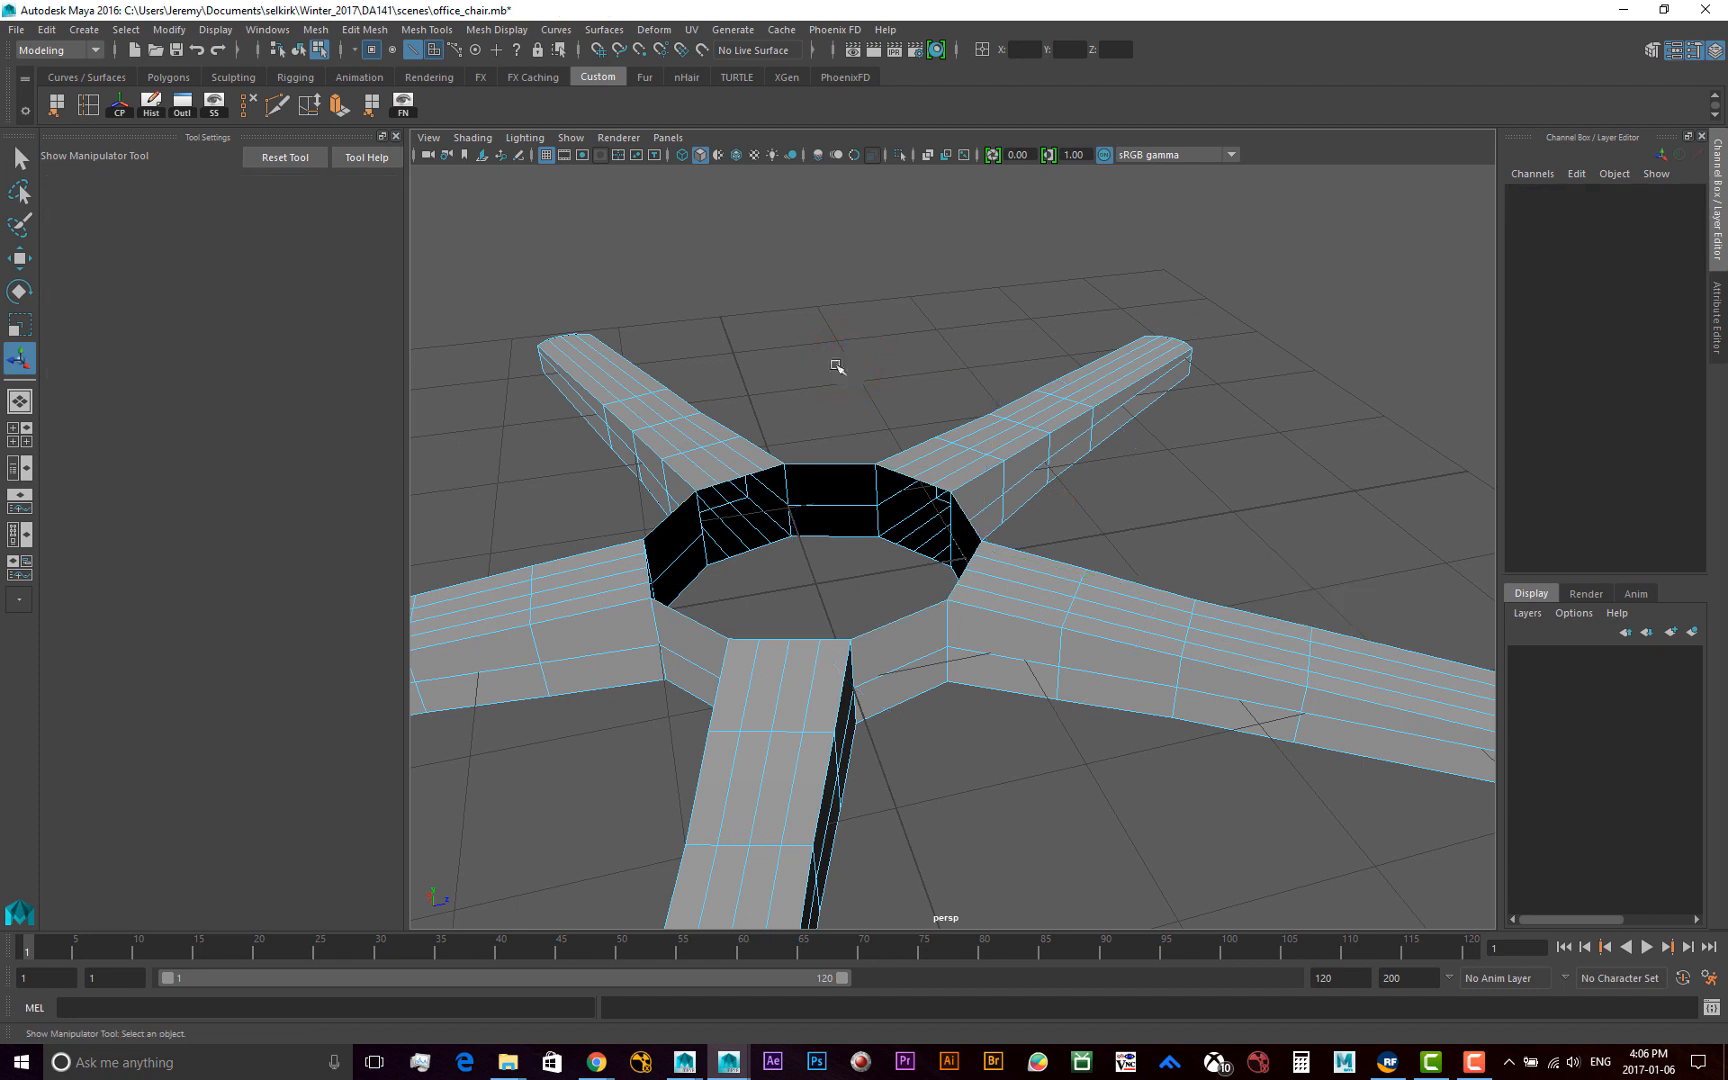
alt+drag(886, 392, 883, 422)
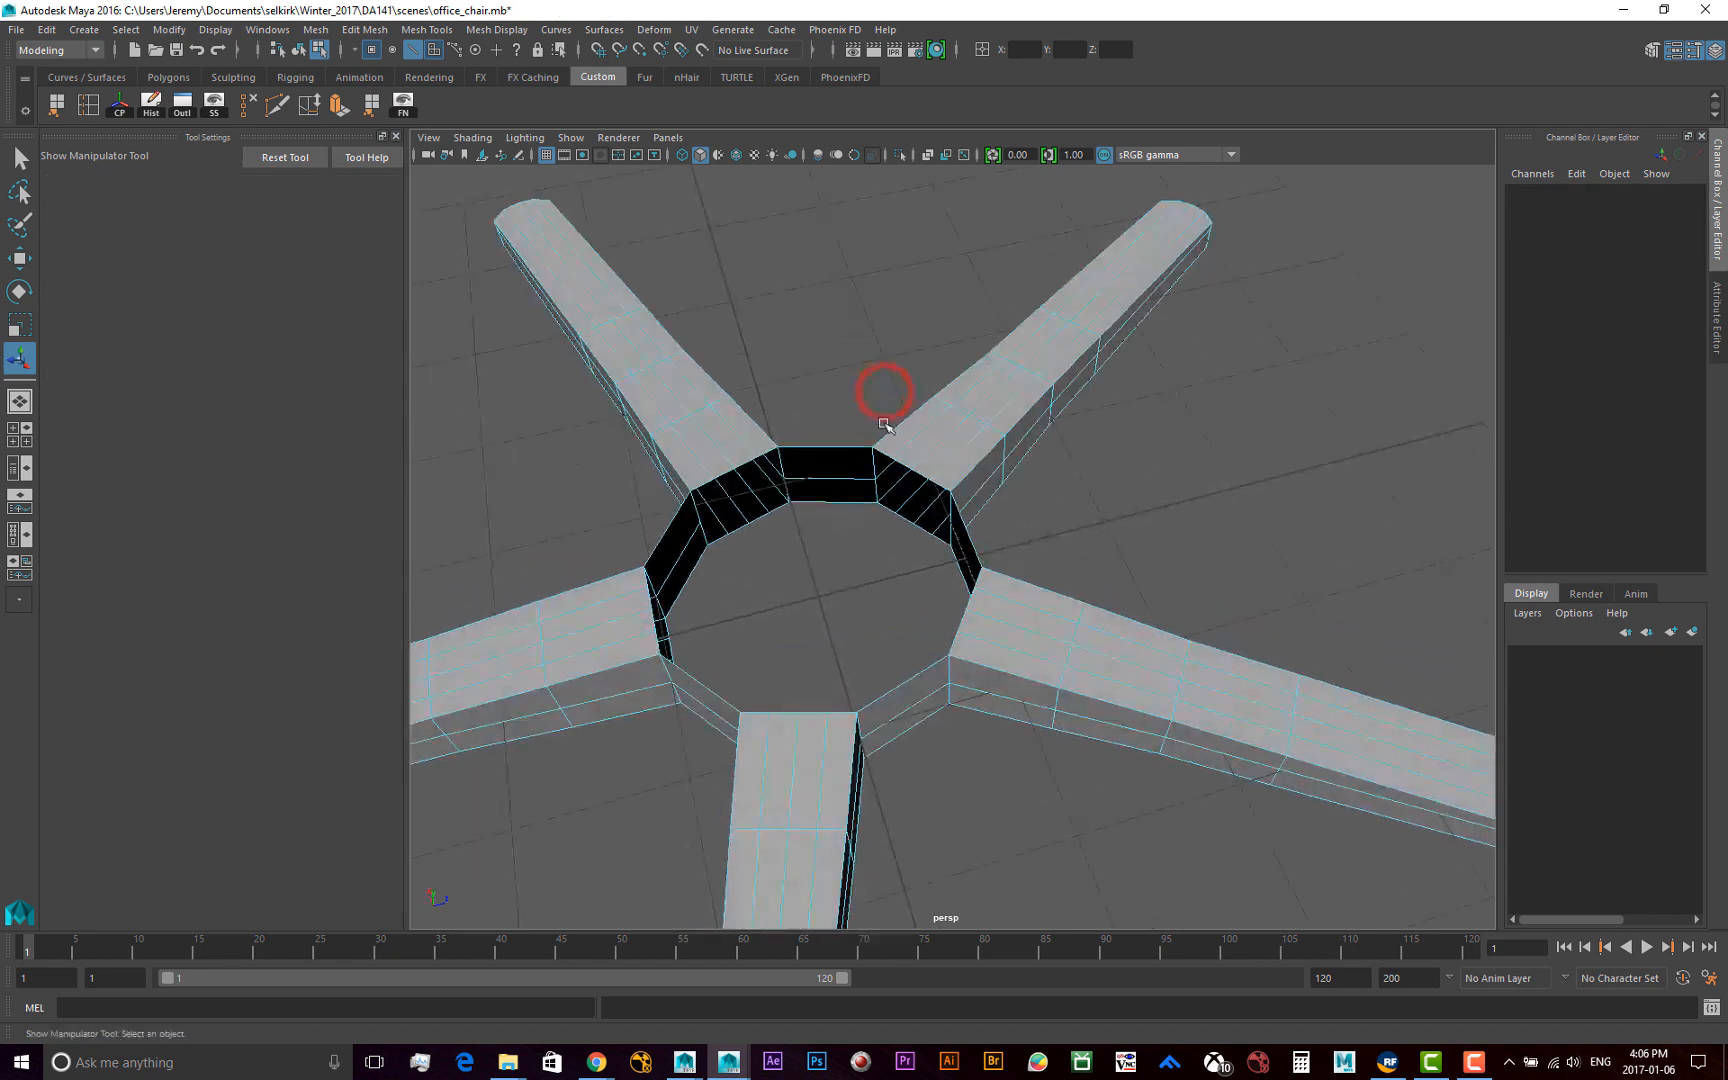
alt+middle_drag(822, 423, 914, 411)
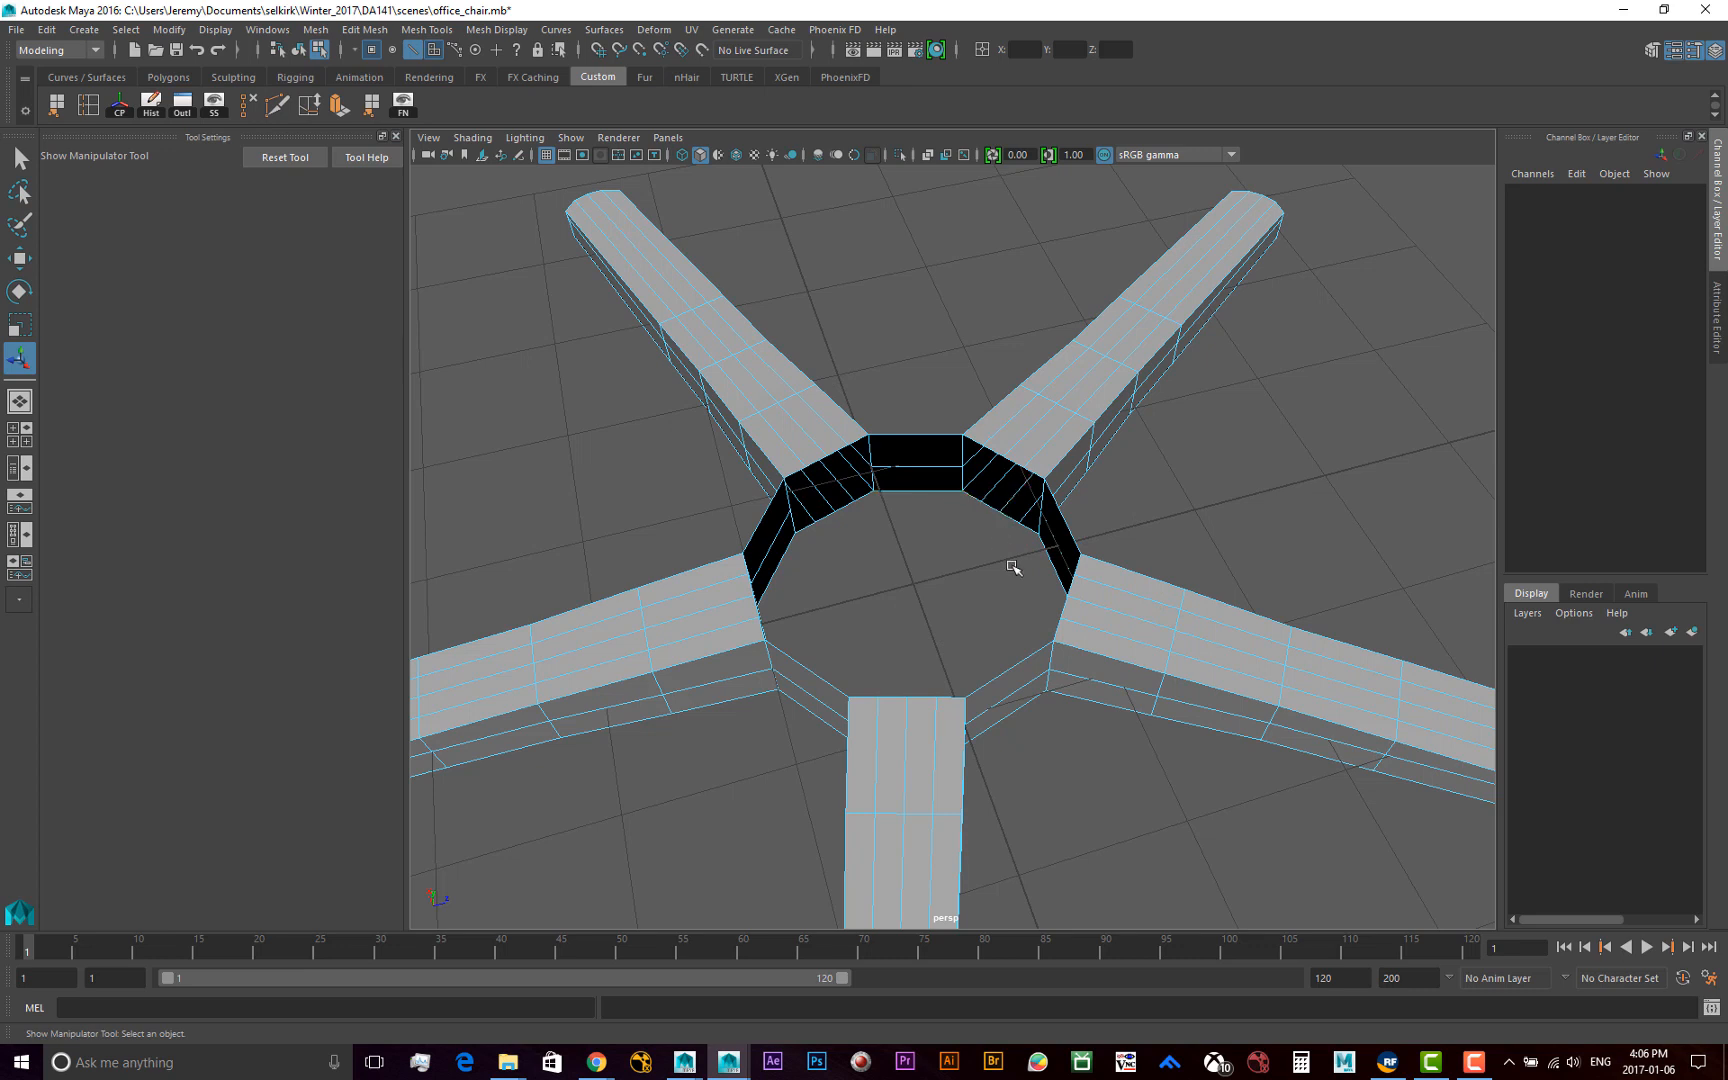
Undo the deselection and the zero-distance extrusion of the hub's border edges
key(ctrl+z)
key(ctrl+z)
key(ctrl+z)
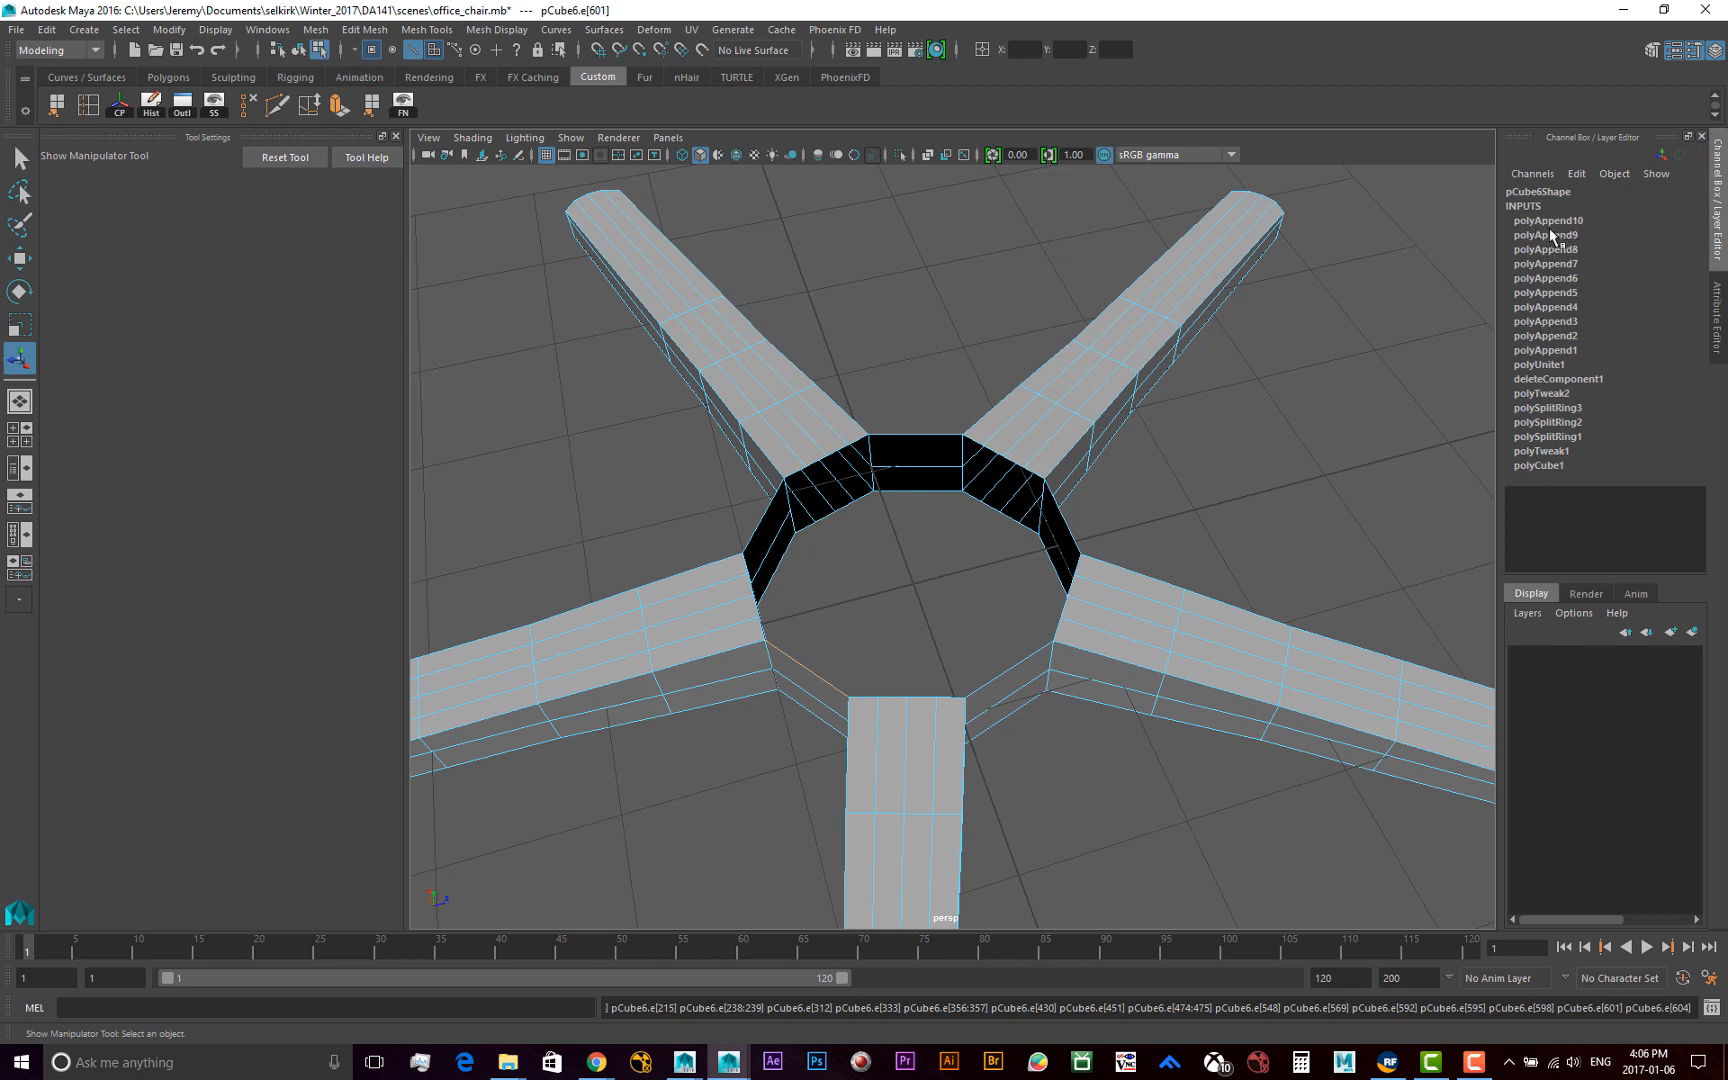
Extrude the hub's full upper border edge loop and scale it uniformly inward in world space to 0.517
double_click(1063, 520)
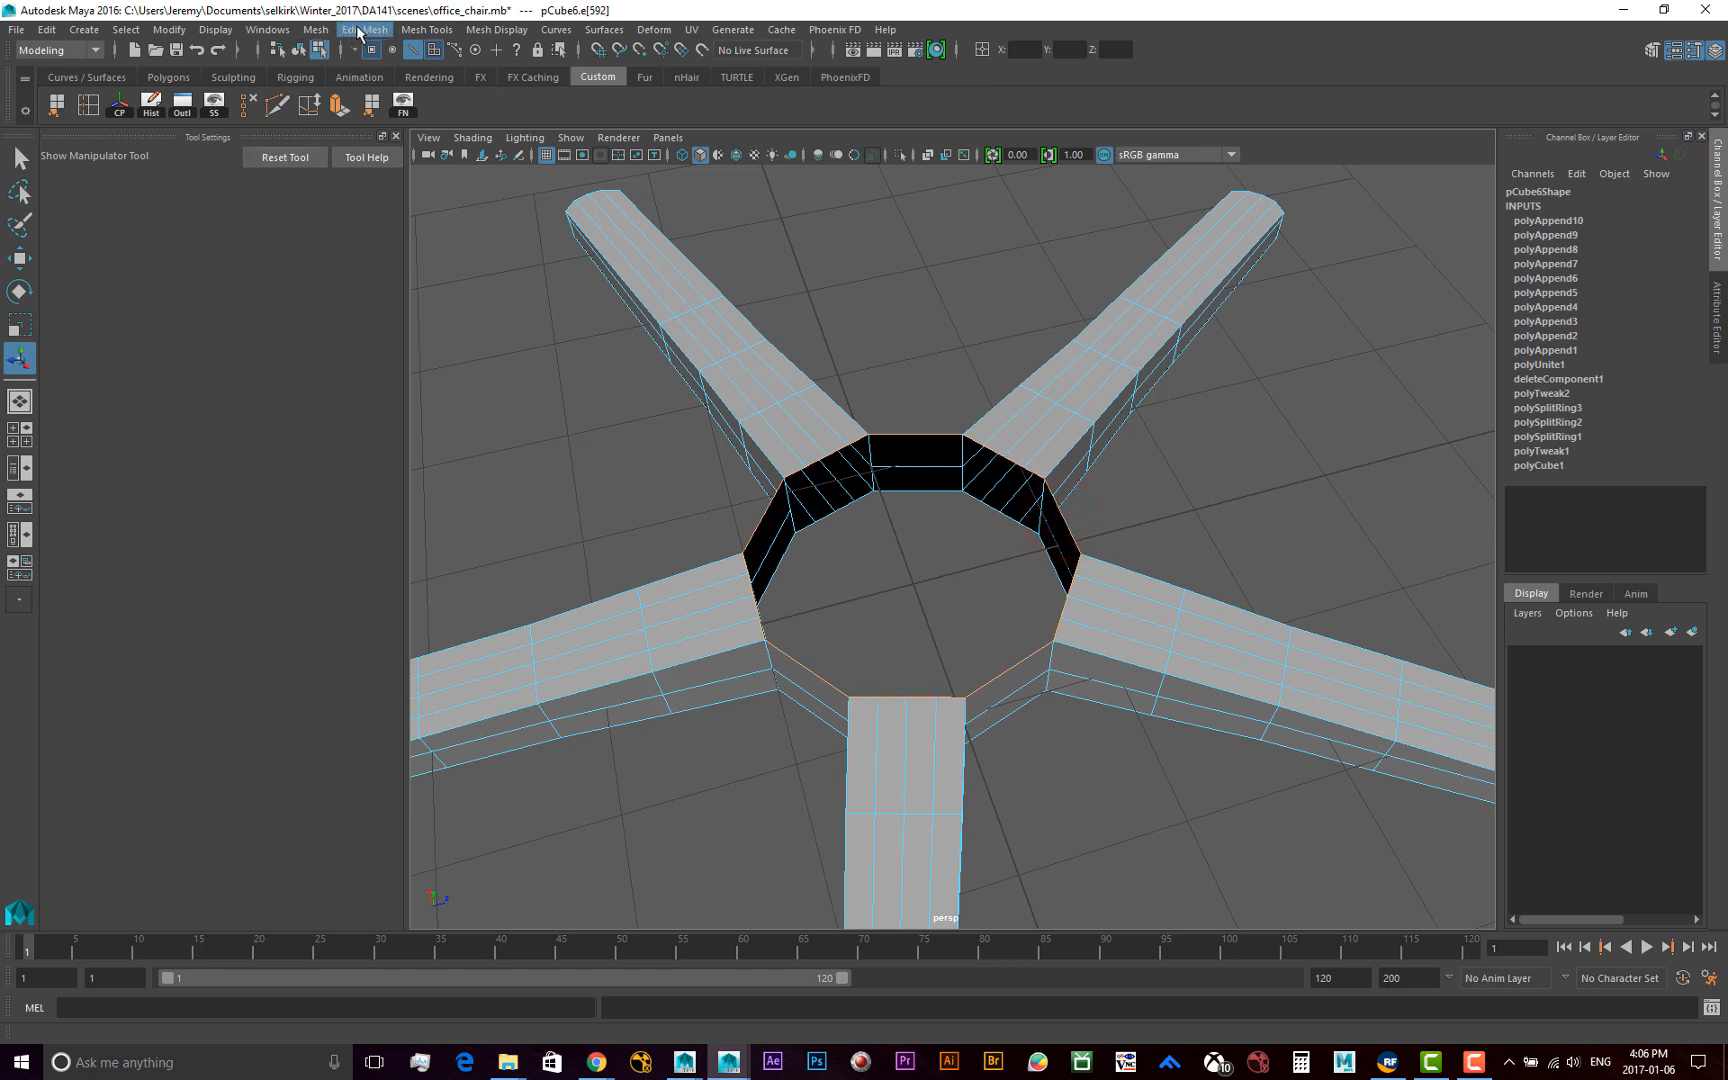
click(362, 30)
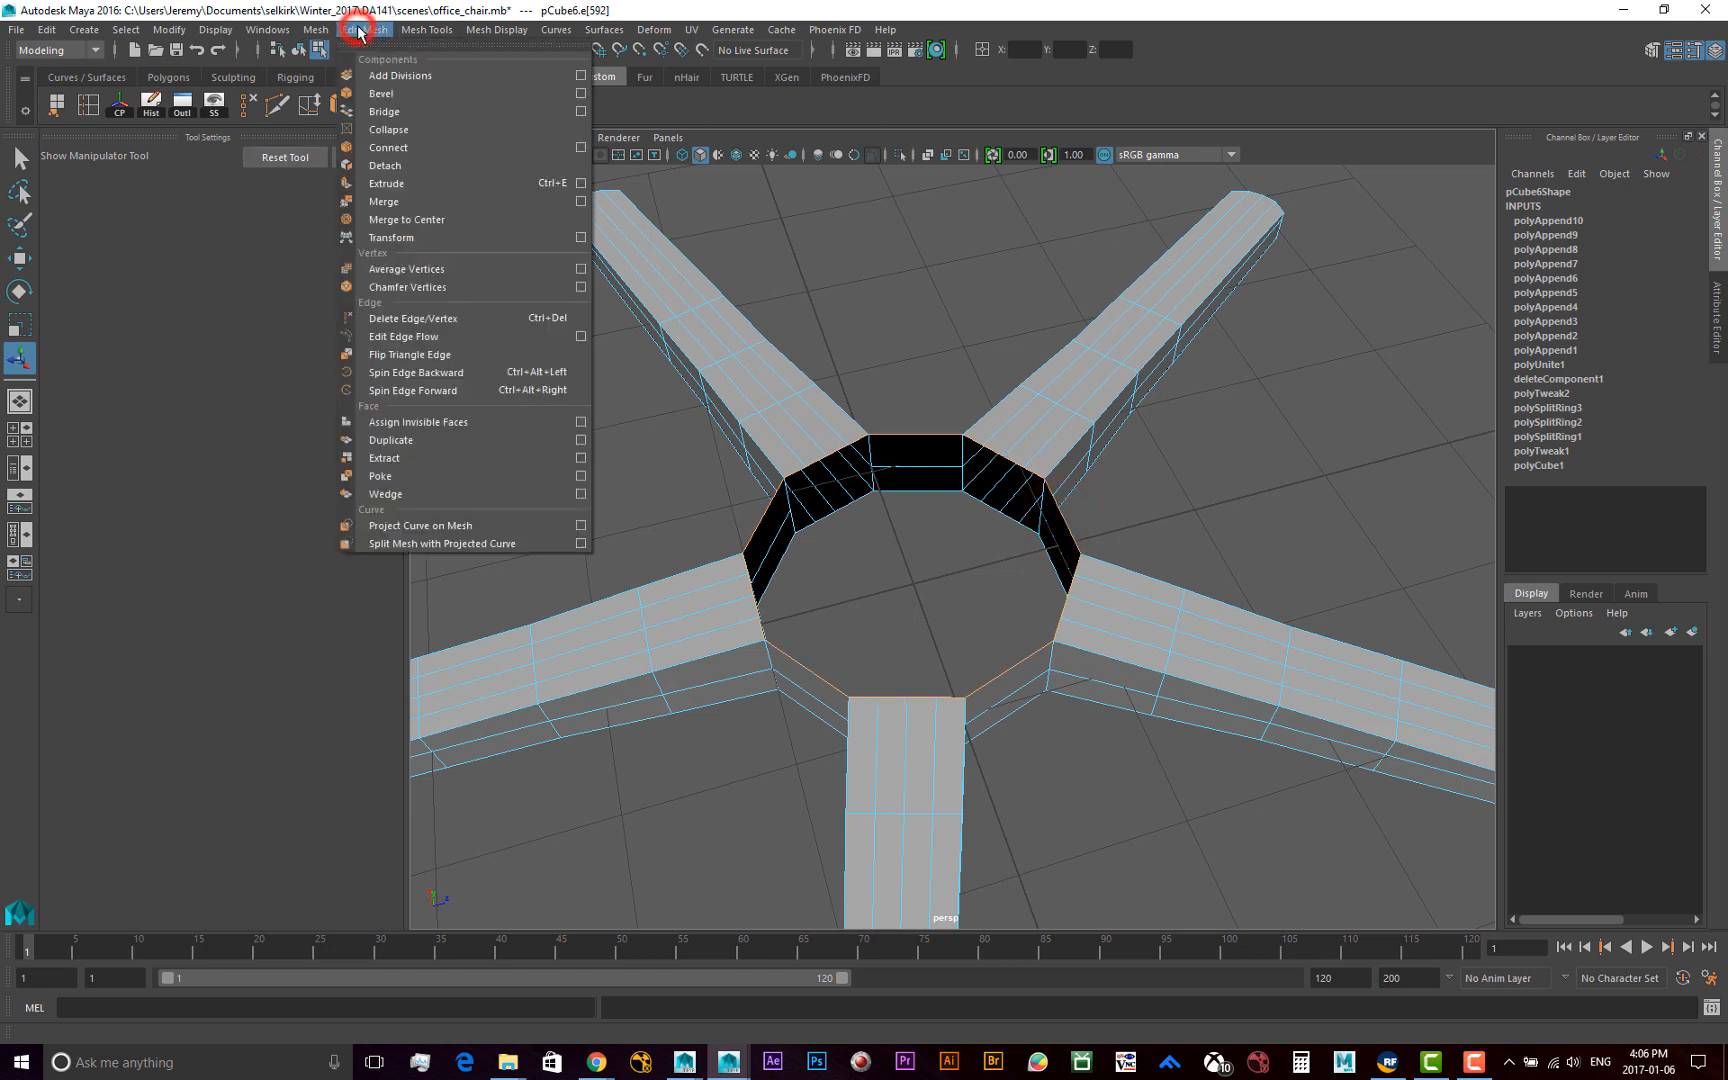
click(415, 182)
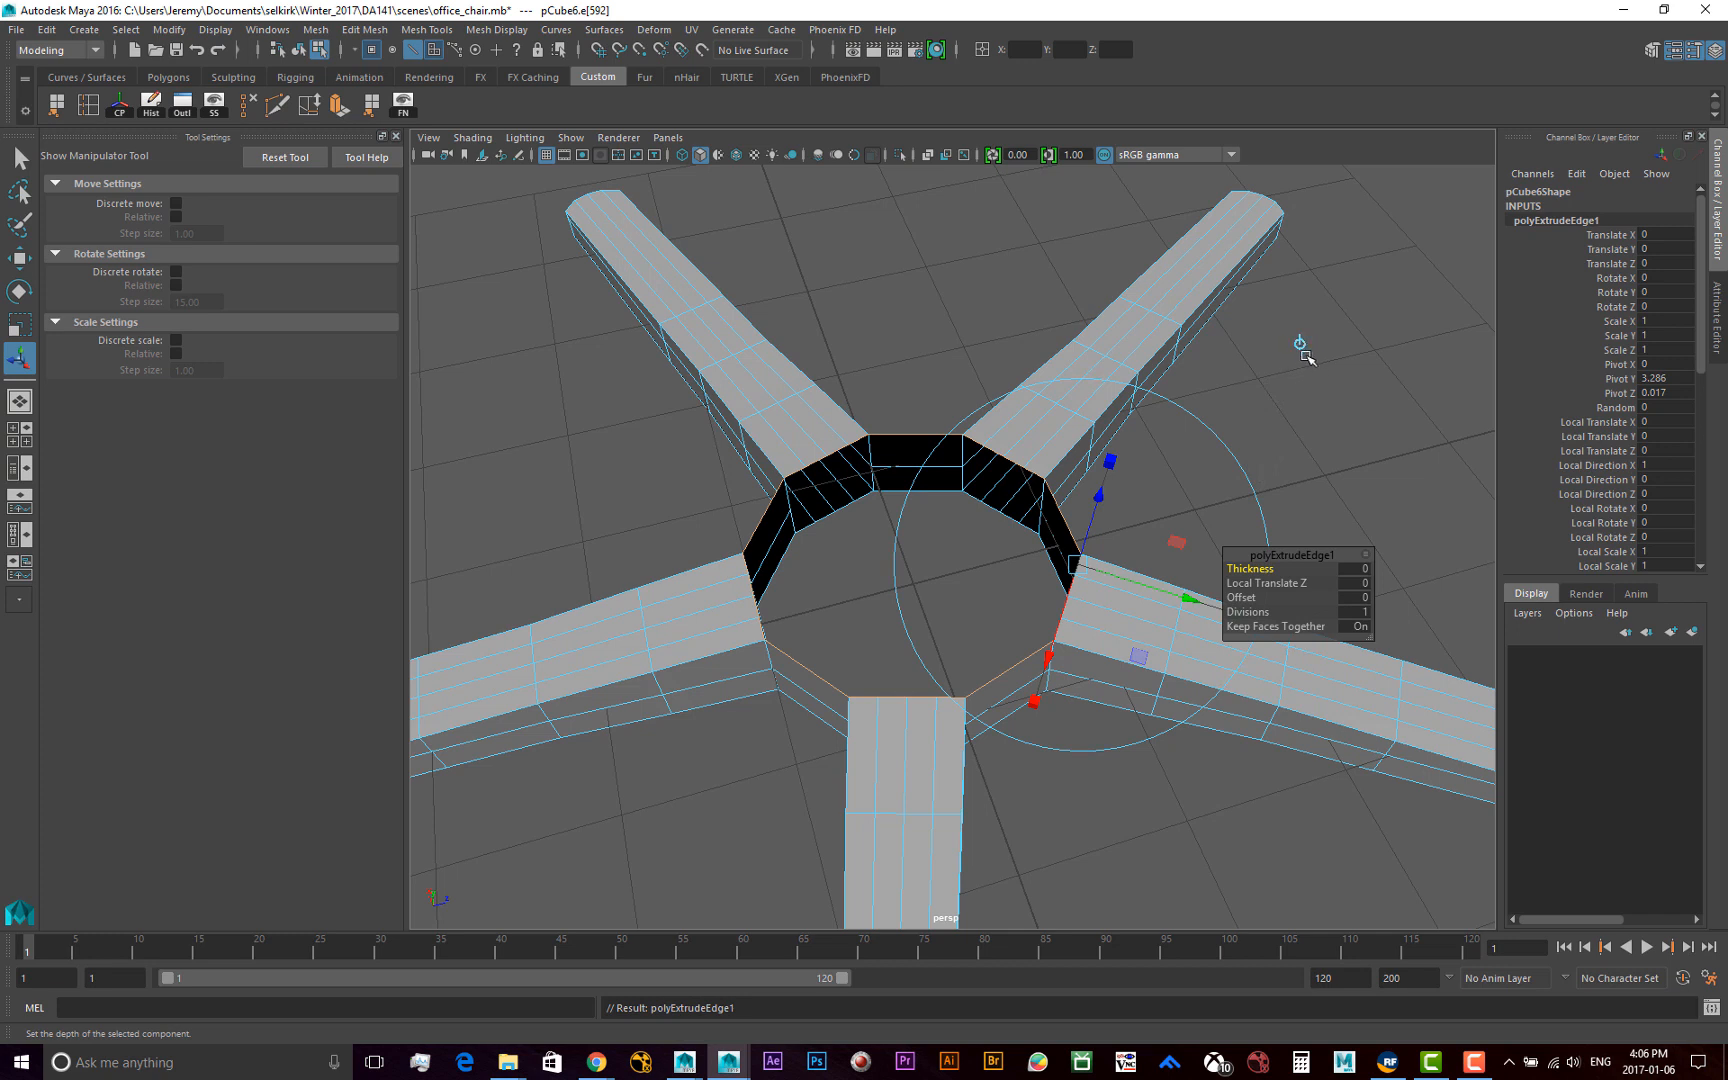
alt+drag(1312, 409, 1062, 342)
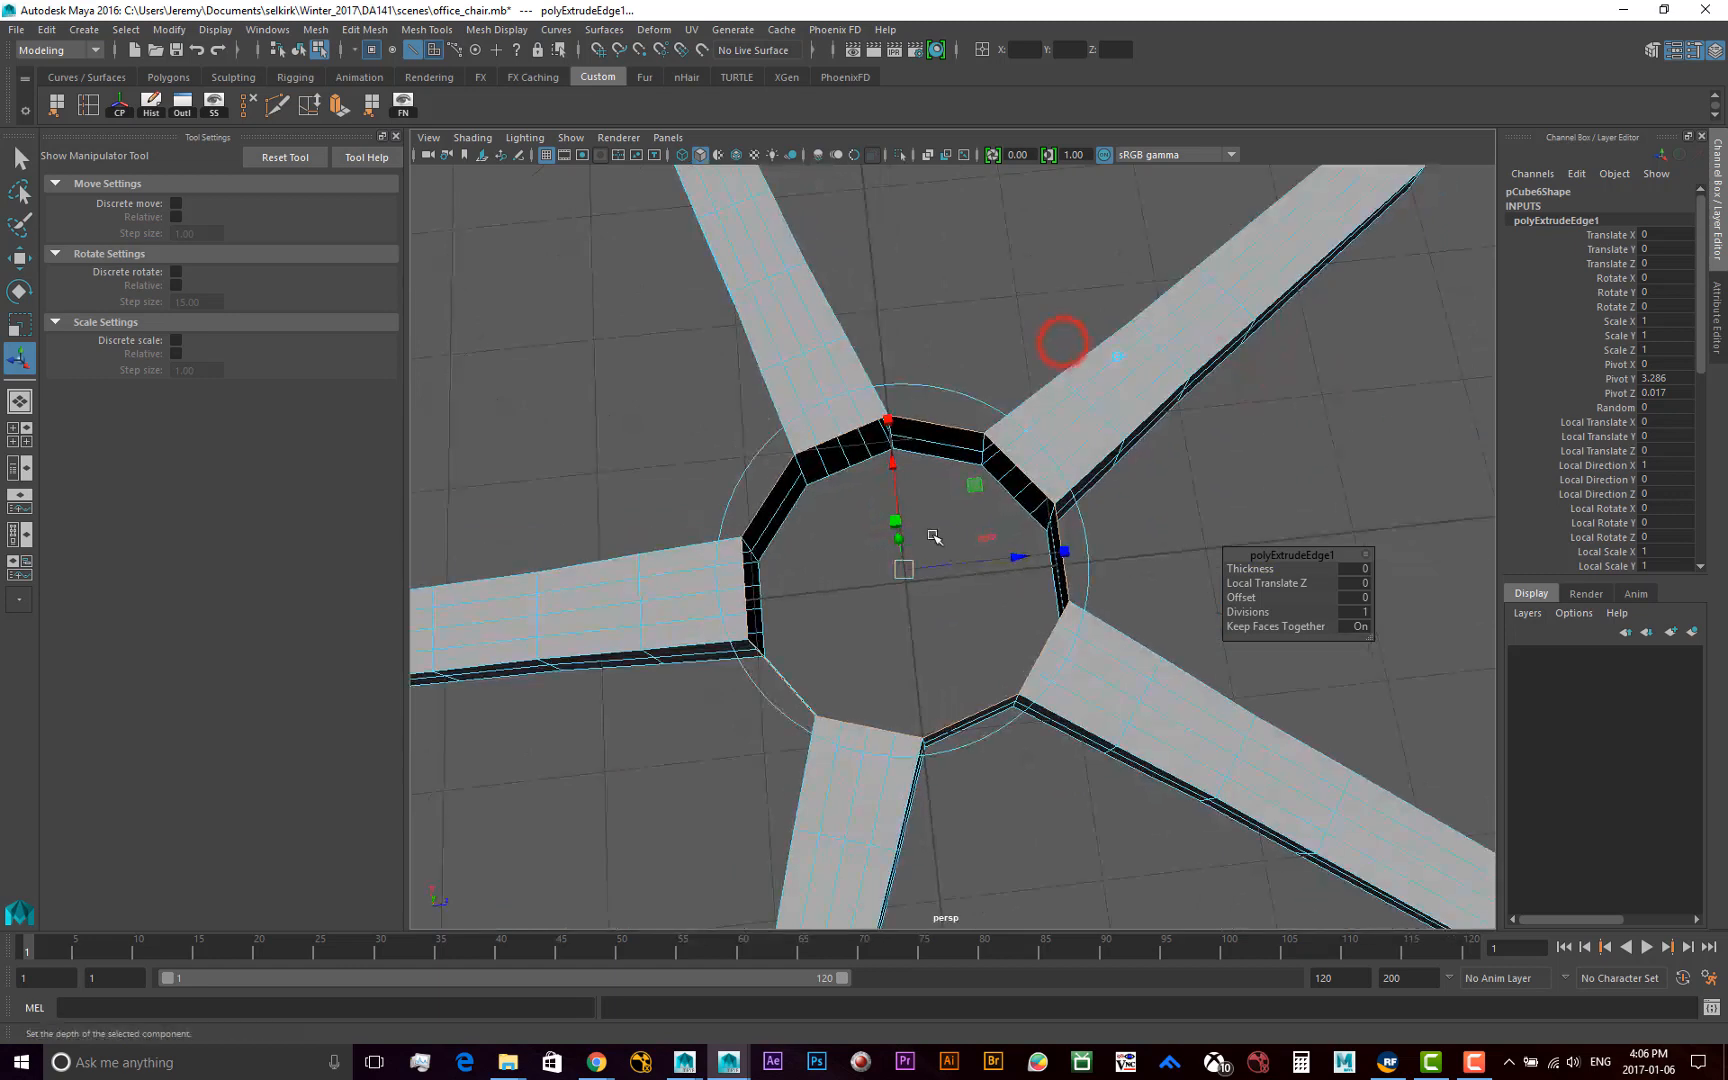
mouse_move(952, 525)
alt+mouse_down()
mouse_move(972, 528)
mouse_move(930, 485)
mouse_move(959, 503)
mouse_move(945, 501)
alt+mouse_up()
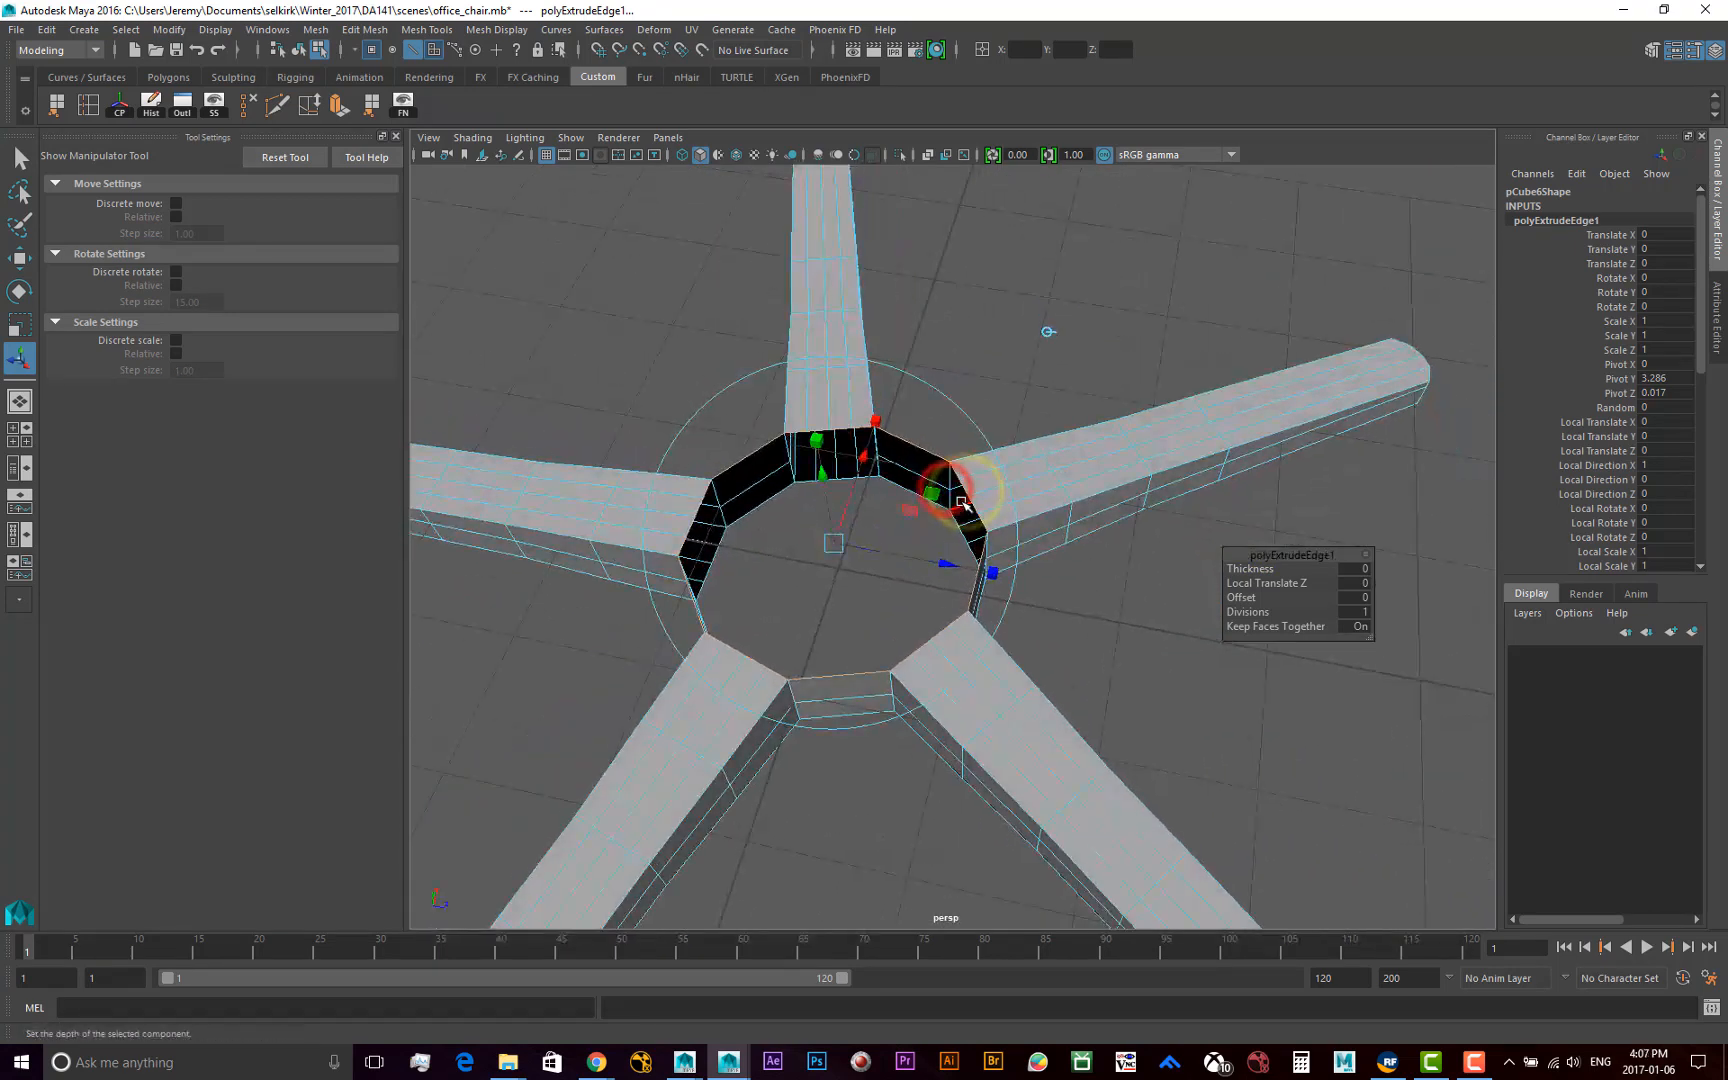
click(817, 440)
drag(838, 547, 828, 548)
drag(822, 551, 811, 557)
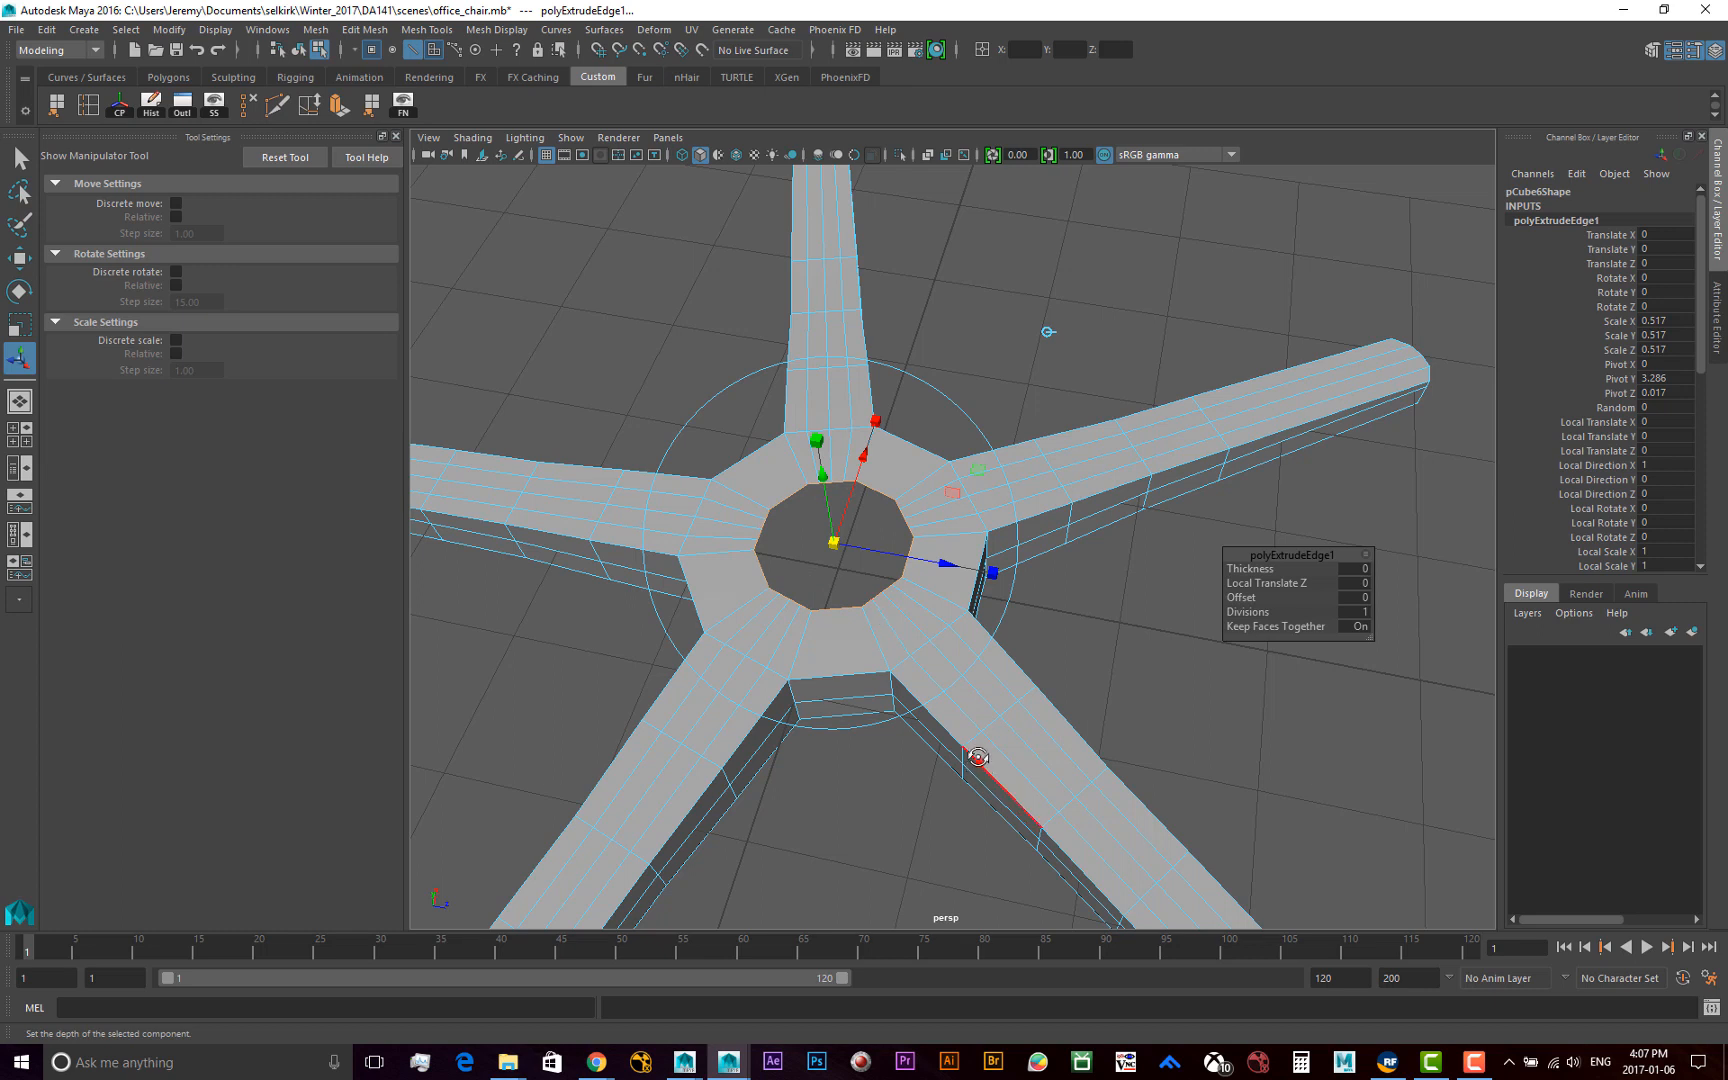
Extrude the edges of the smaller hub opening again and raise them 13.101 units along world Y to form an upright tube
mouse_move(976, 757)
alt+mouse_down()
mouse_move(1014, 698)
mouse_move(980, 750)
alt+mouse_up()
alt+middle_drag(944, 674, 940, 742)
alt+right_drag(940, 742, 940, 742)
alt+drag(940, 742, 977, 777)
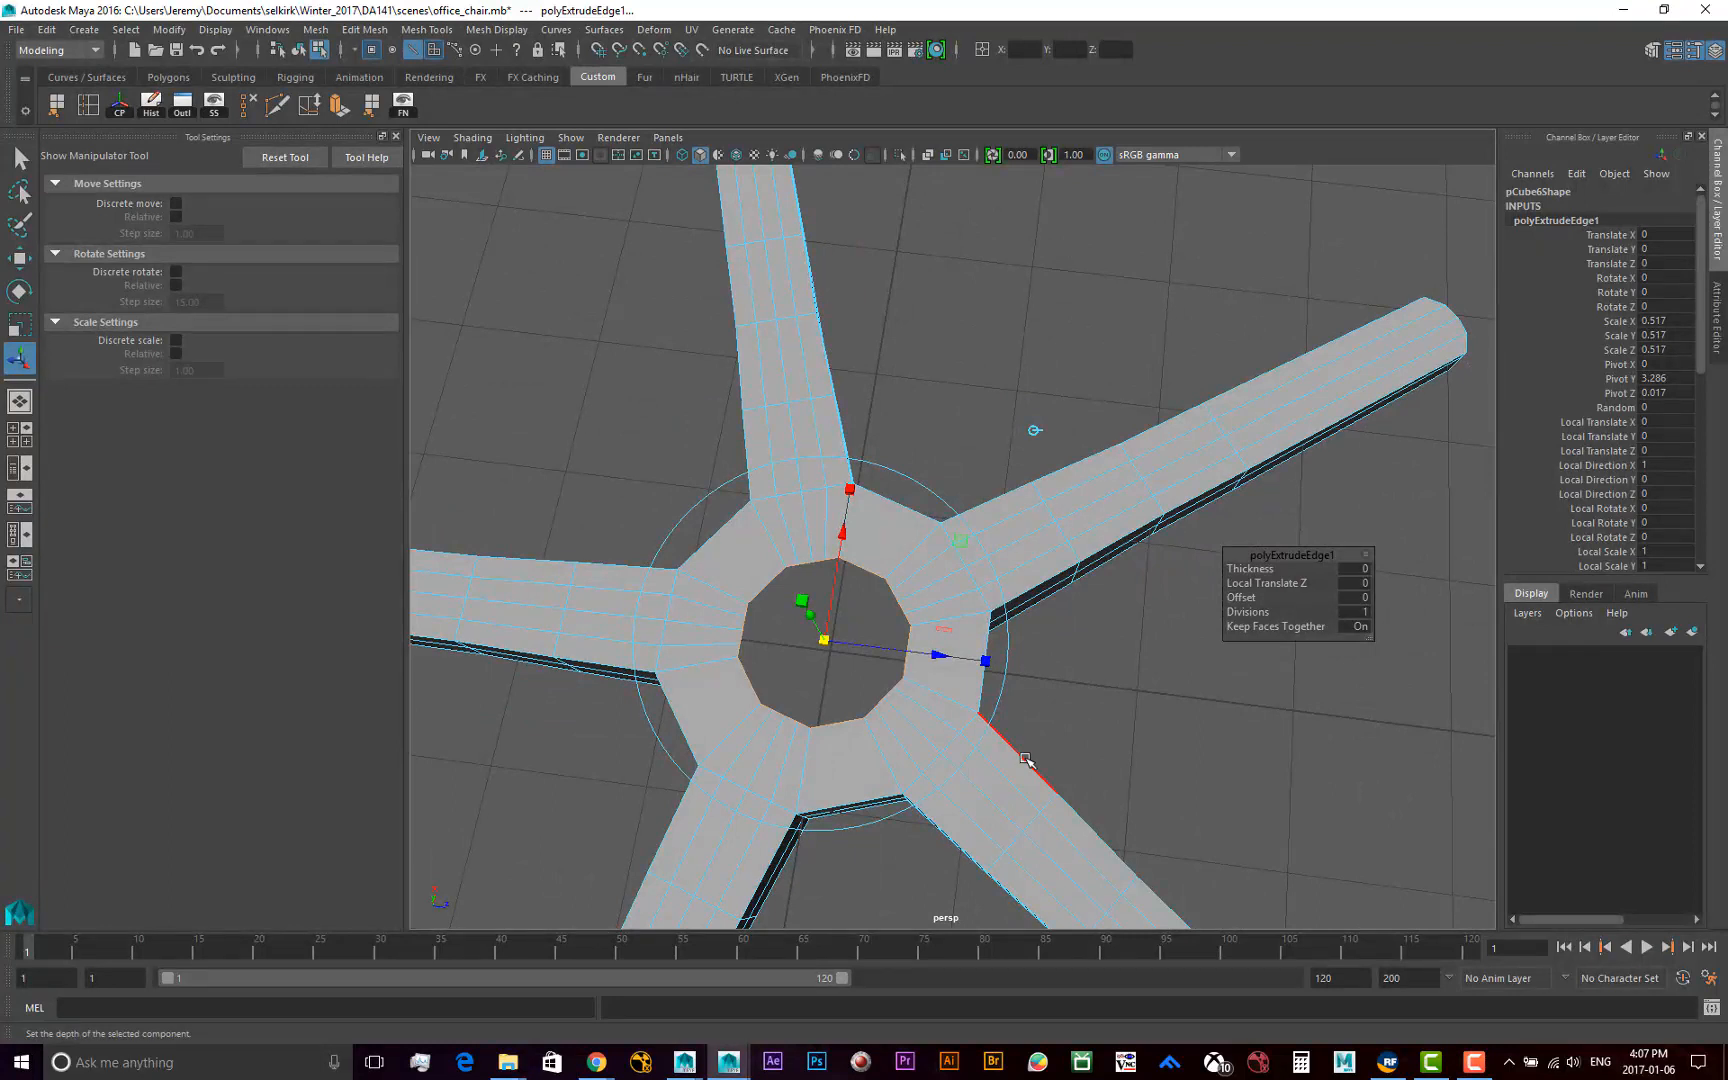
key(w)
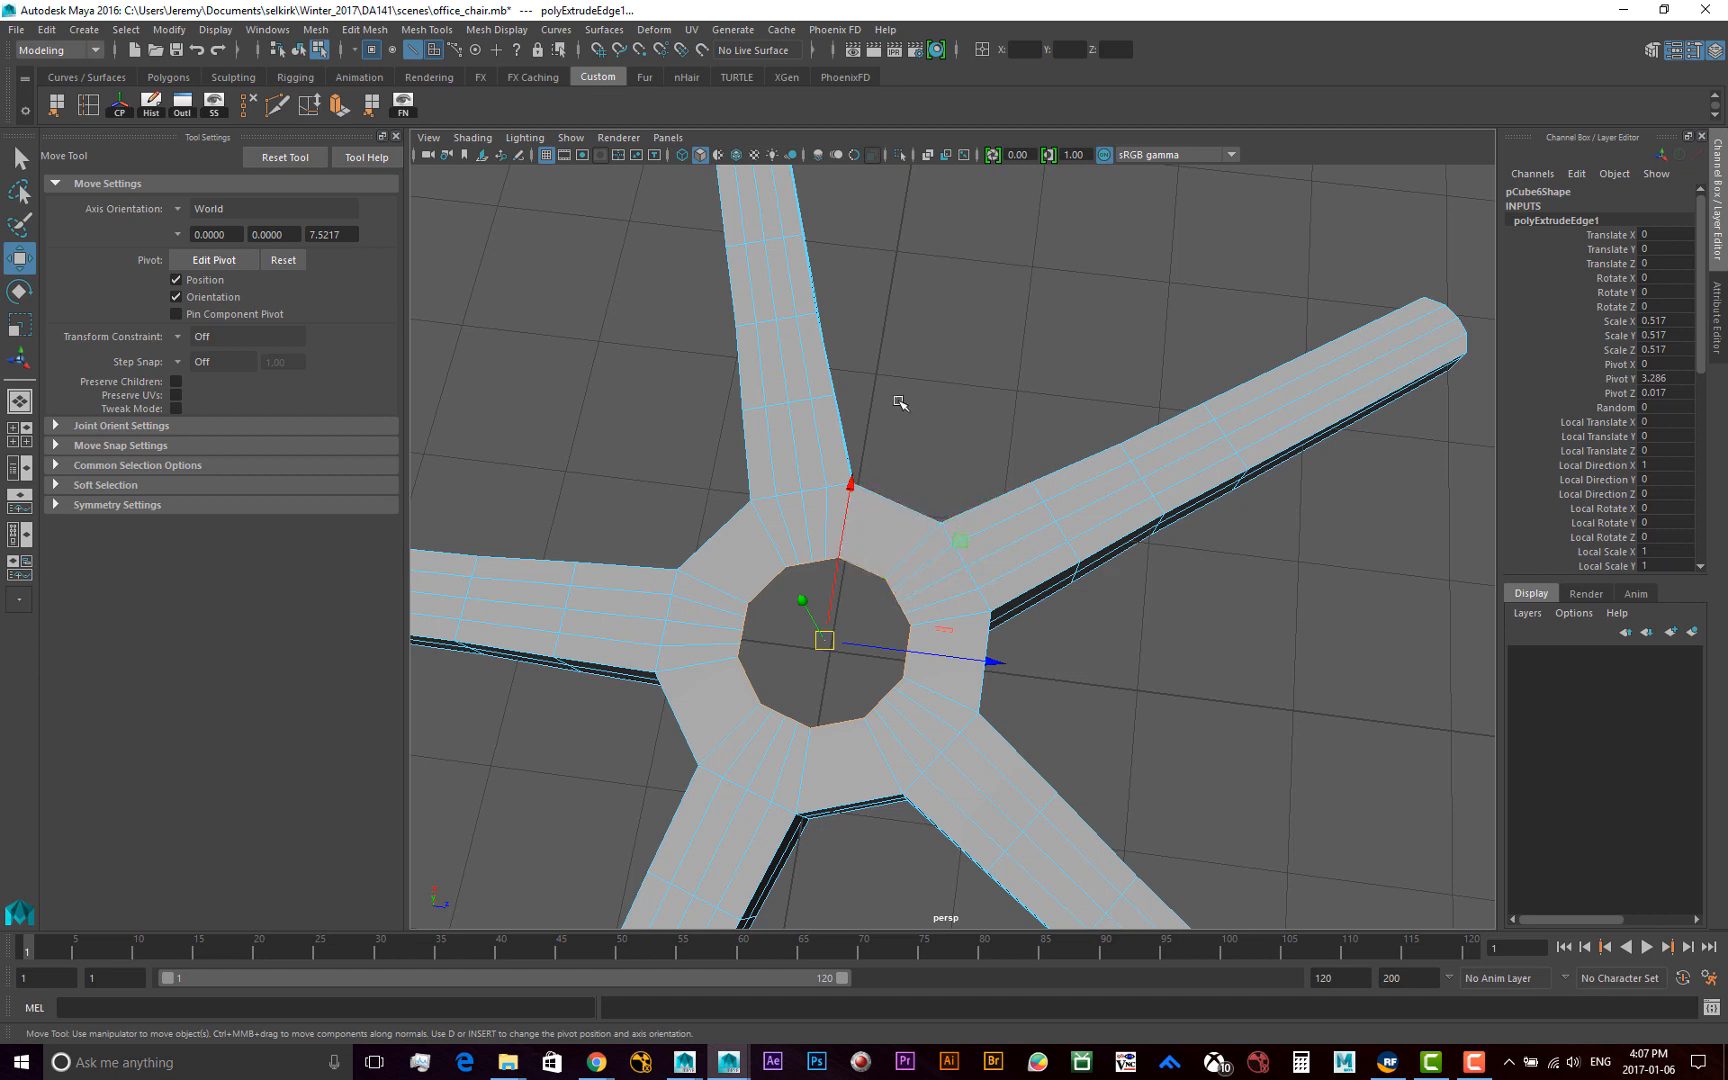
alt+drag(743, 447, 779, 373)
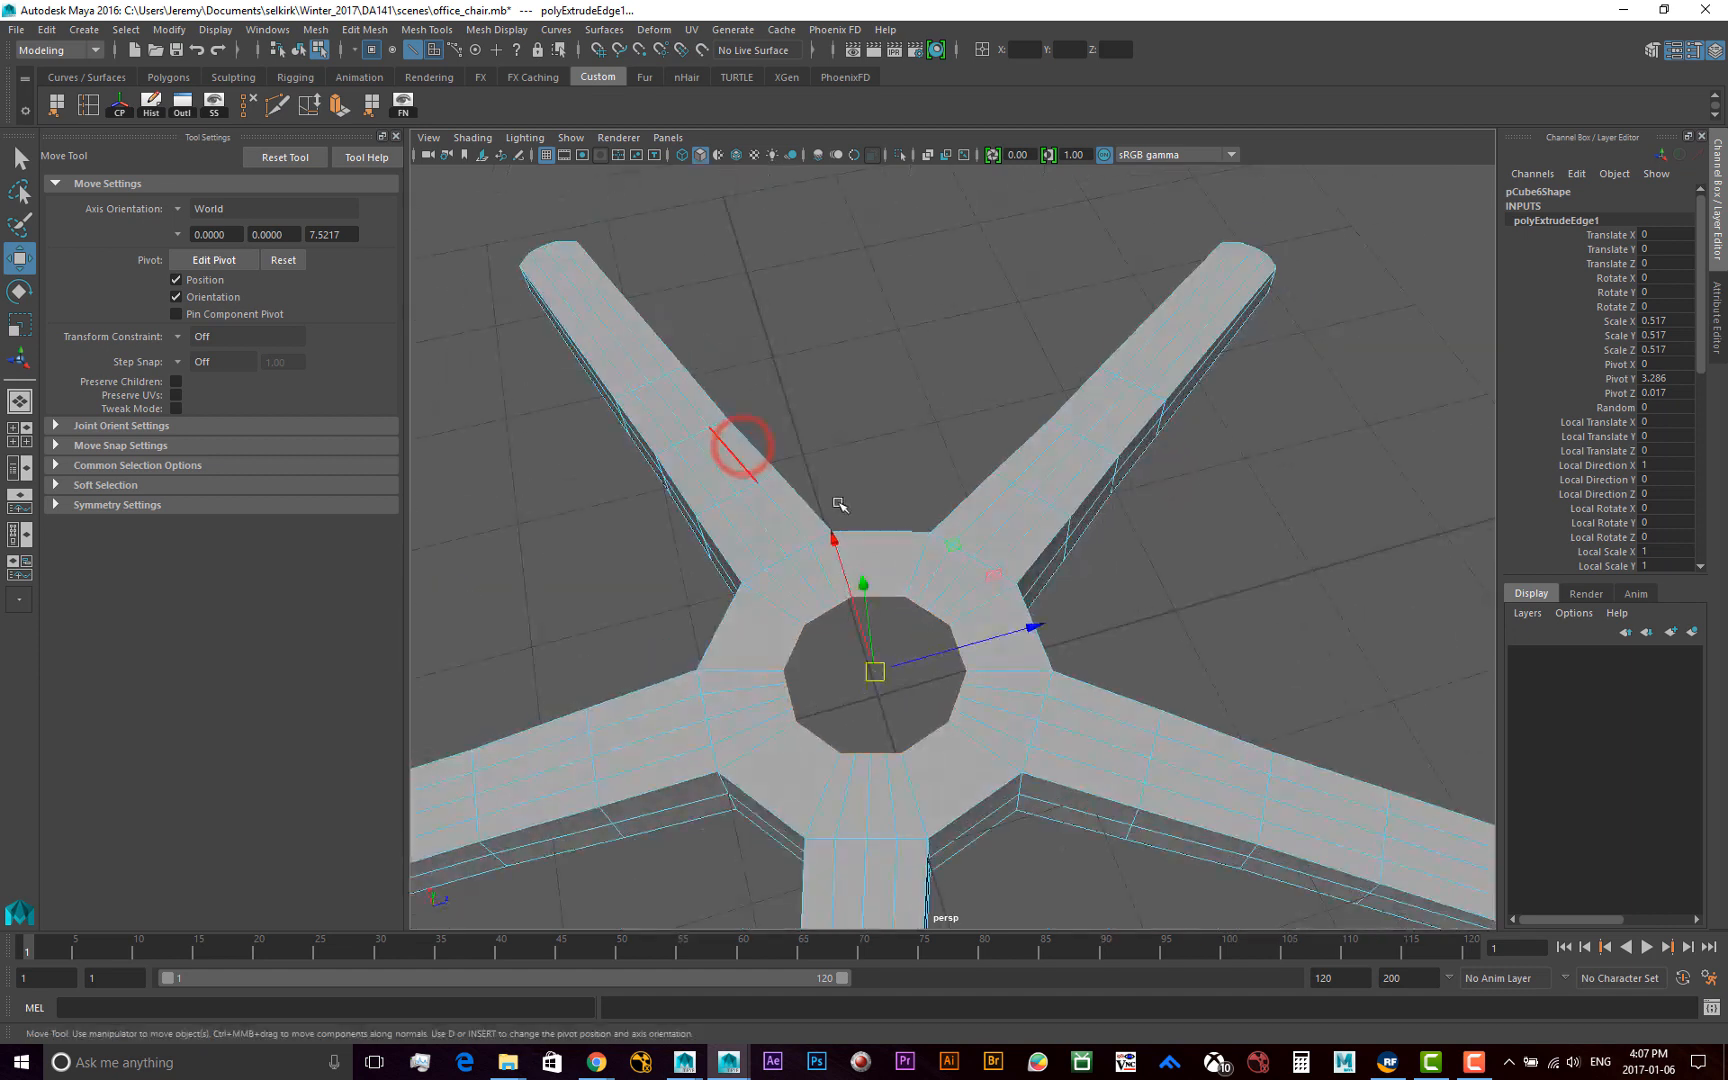
alt+drag(843, 499, 822, 422)
key(ctrl+e)
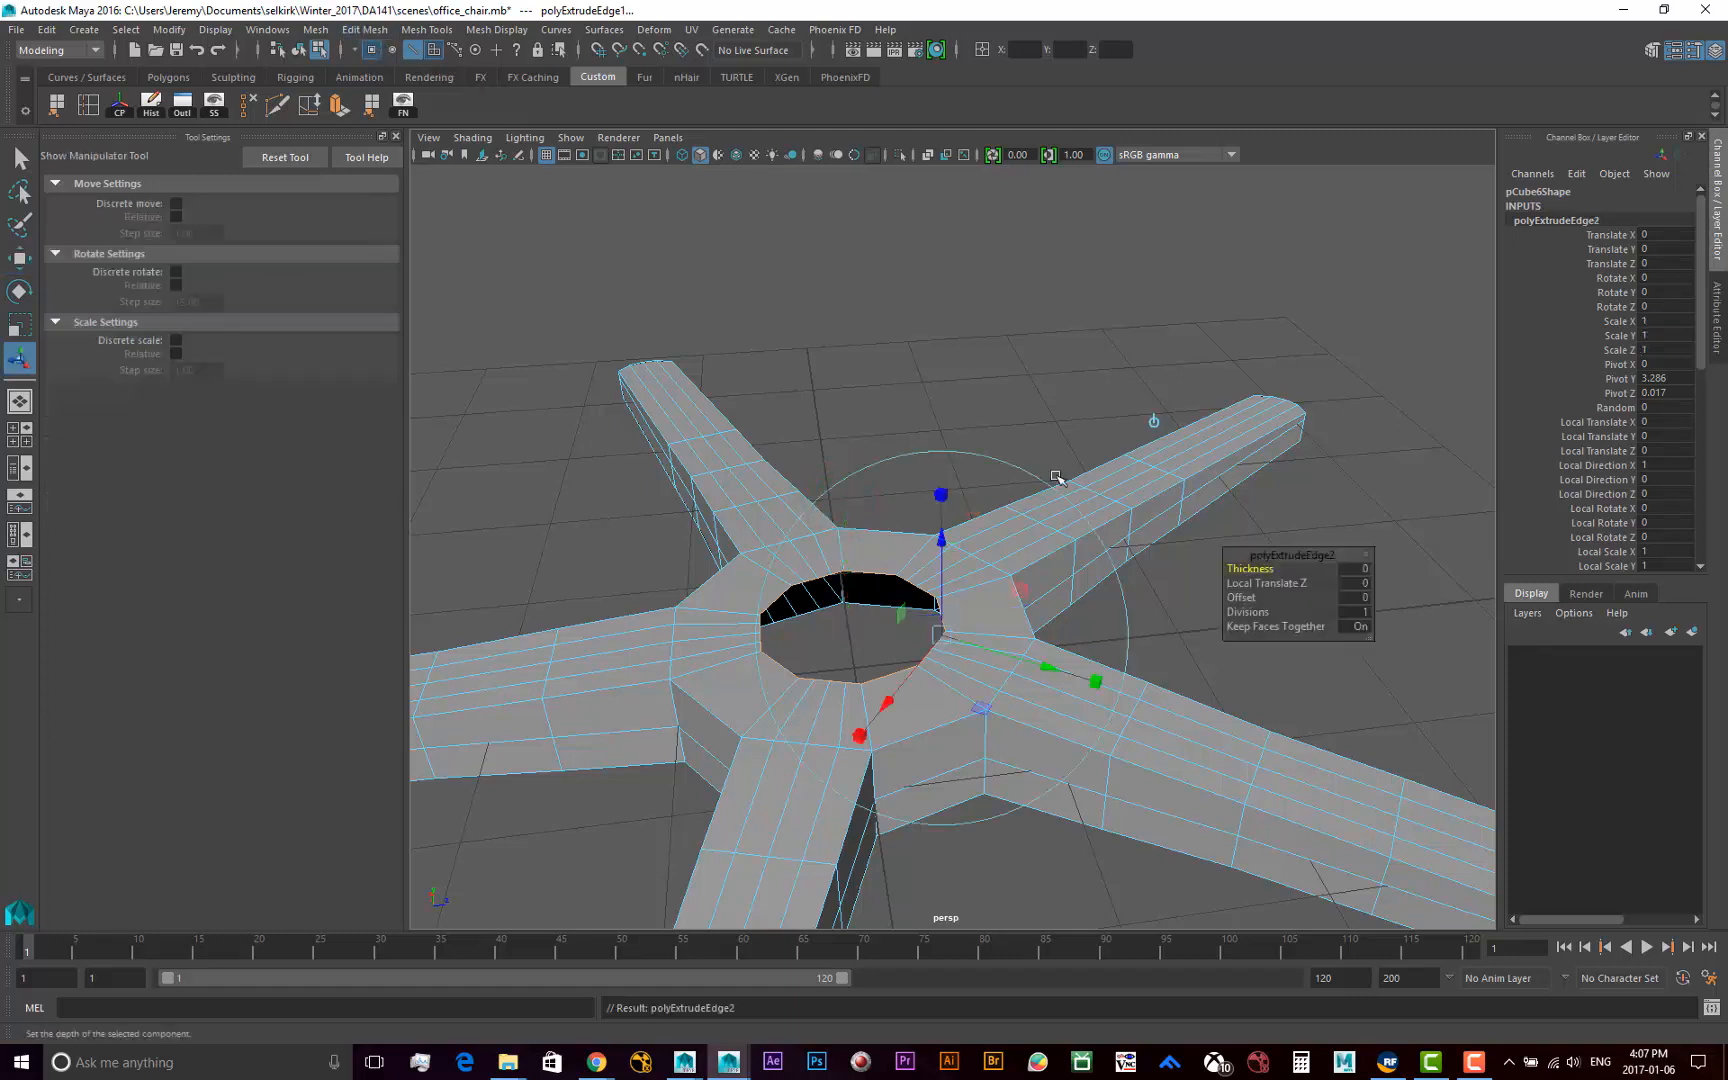
click(1155, 421)
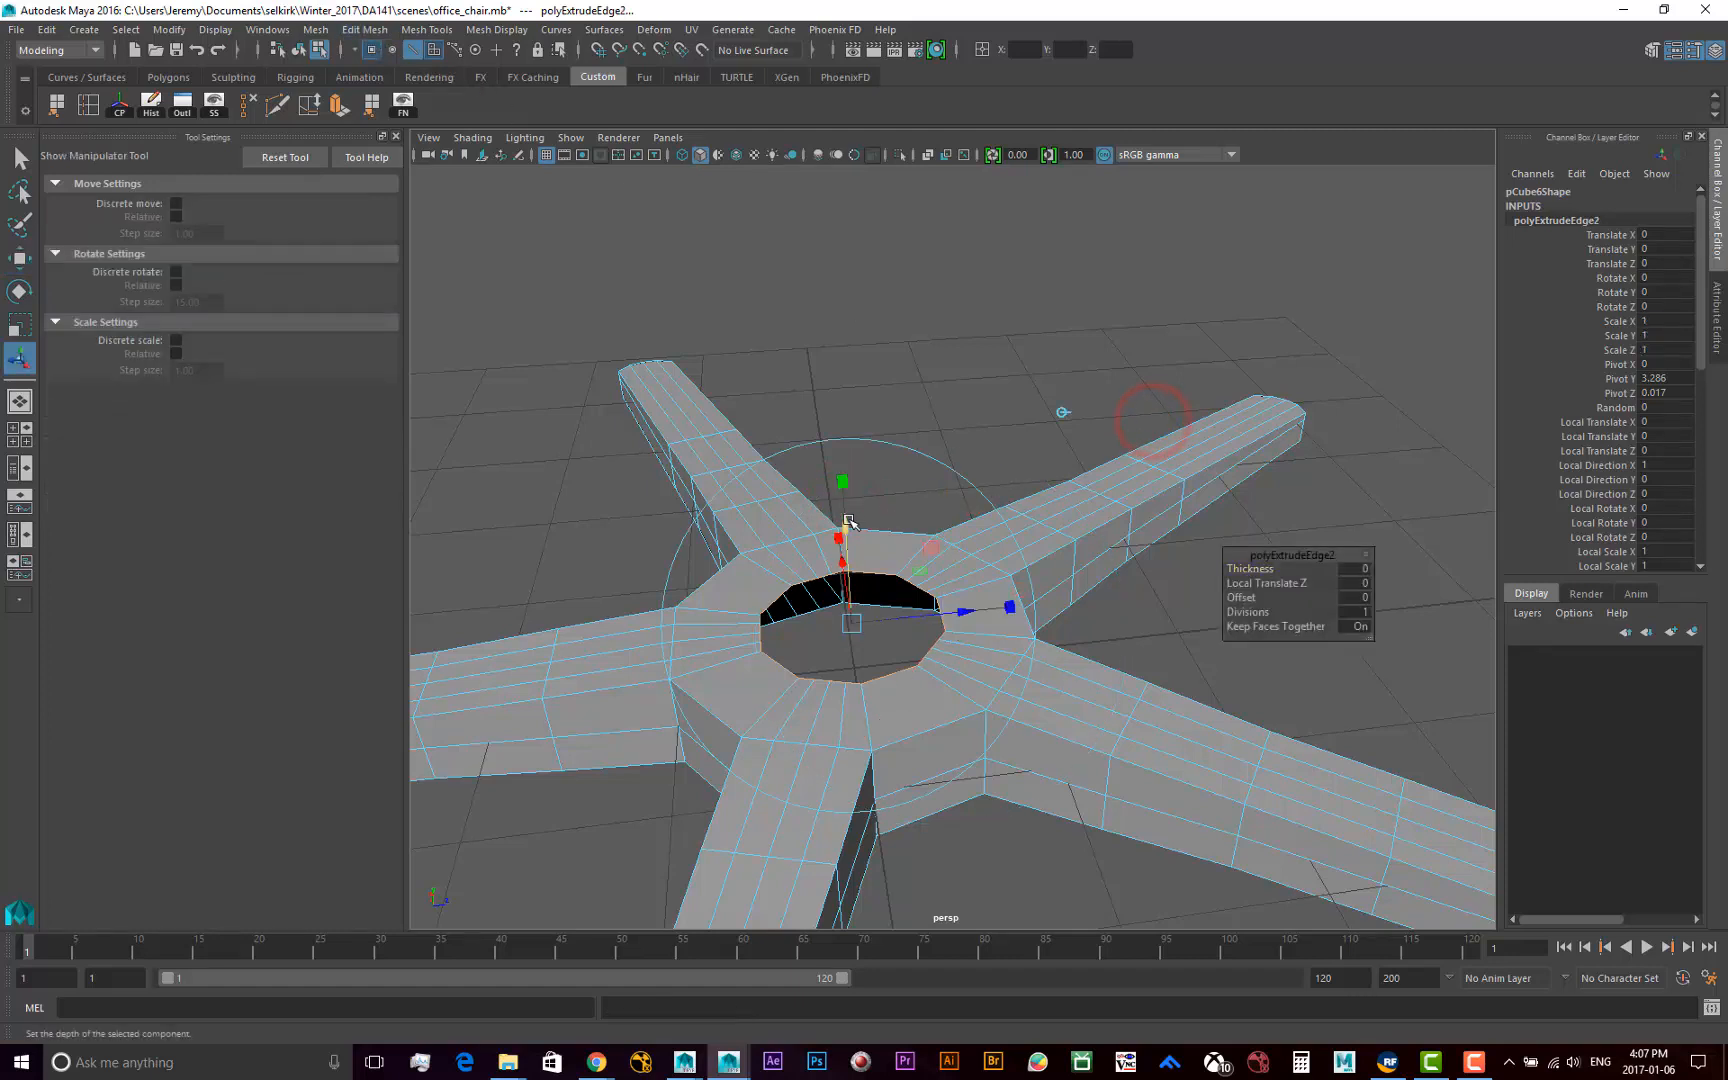
drag(850, 519, 848, 290)
mouse_move(920, 527)
alt+mouse_down()
mouse_move(856, 598)
mouse_move(925, 535)
alt+mouse_up()
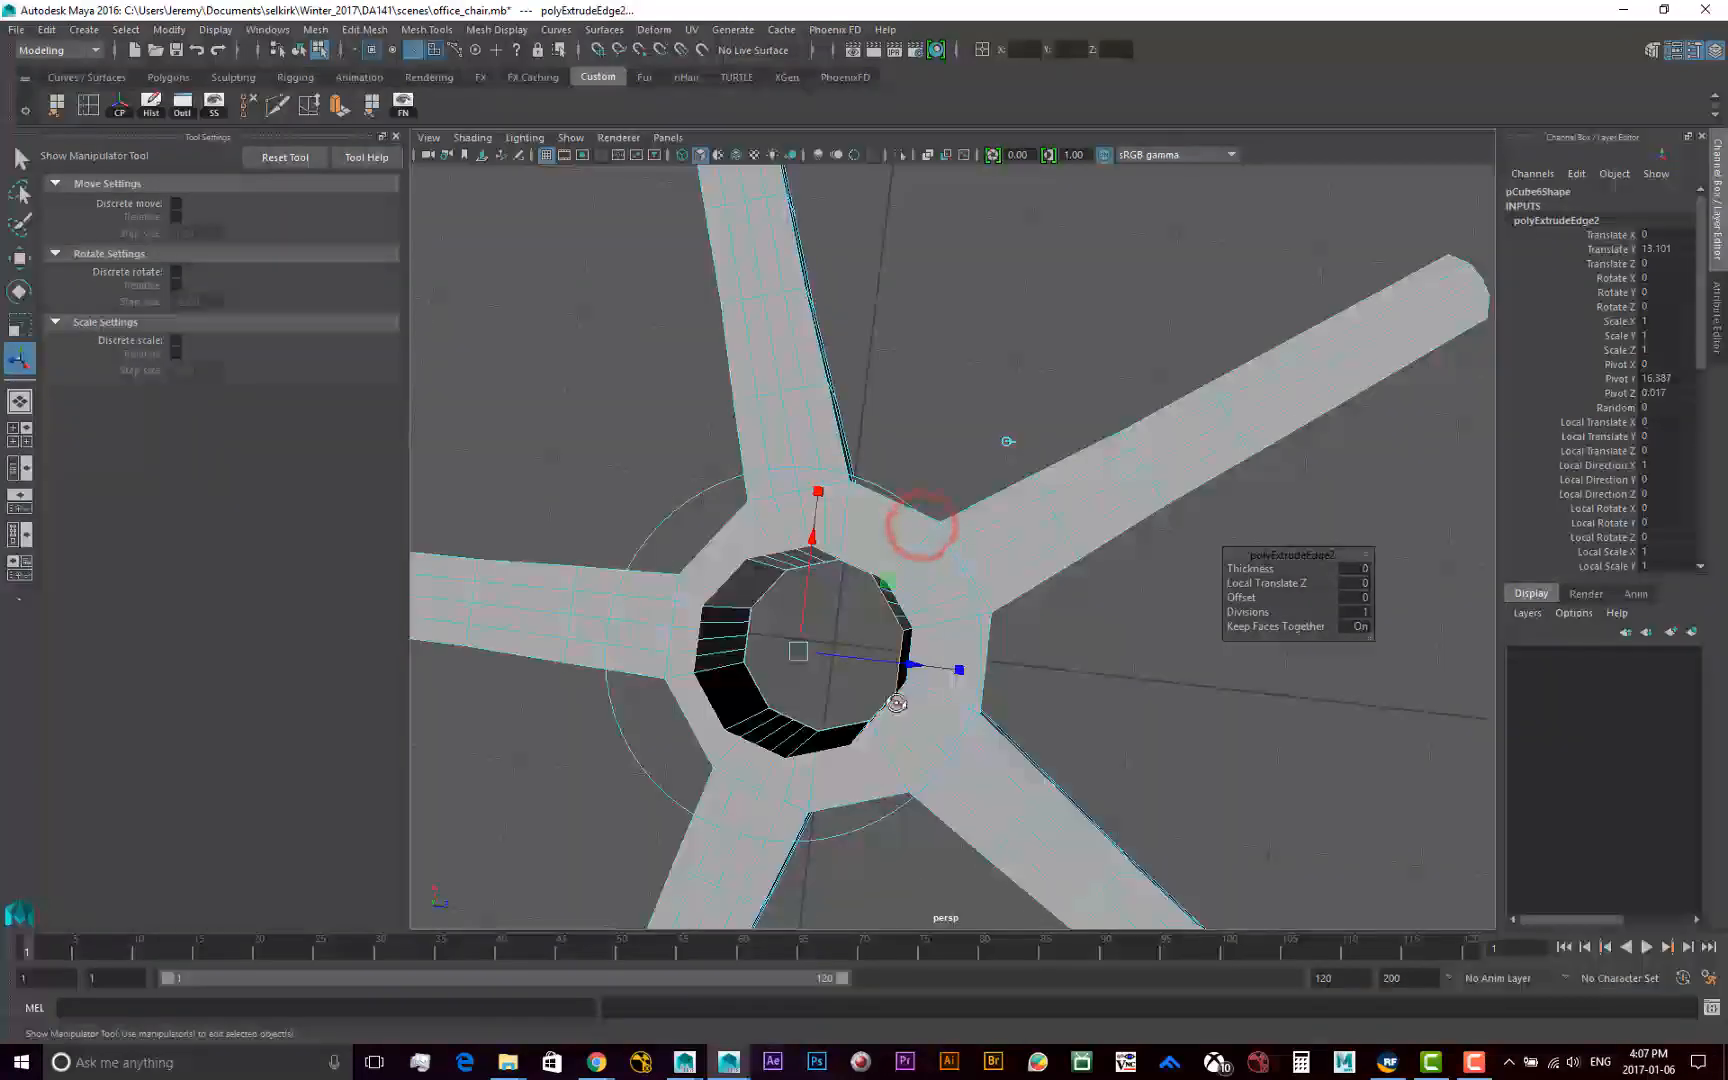
alt+drag(895, 702, 998, 454)
alt+drag(1120, 533, 1020, 575)
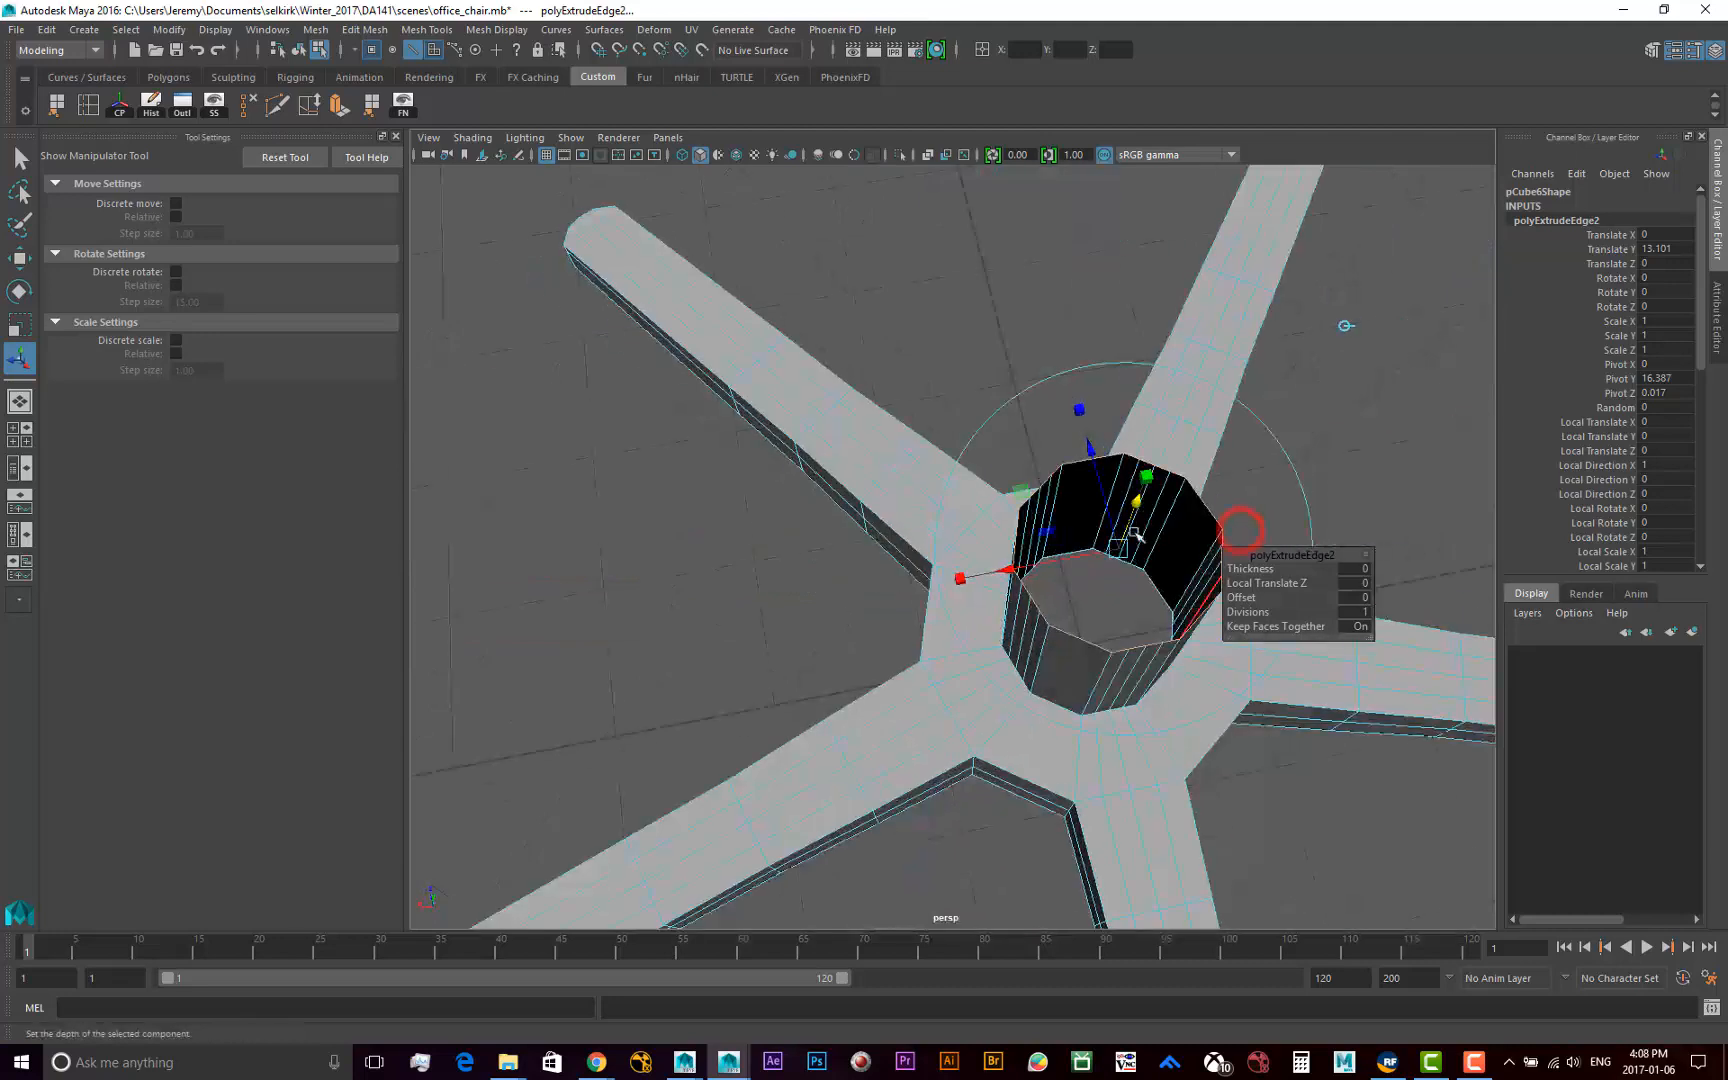
Undo the tube extrusion and the inward extrusion of the hub's border edges, and try to redo the undone extrusion
alt+middle_drag(1228, 616, 1008, 612)
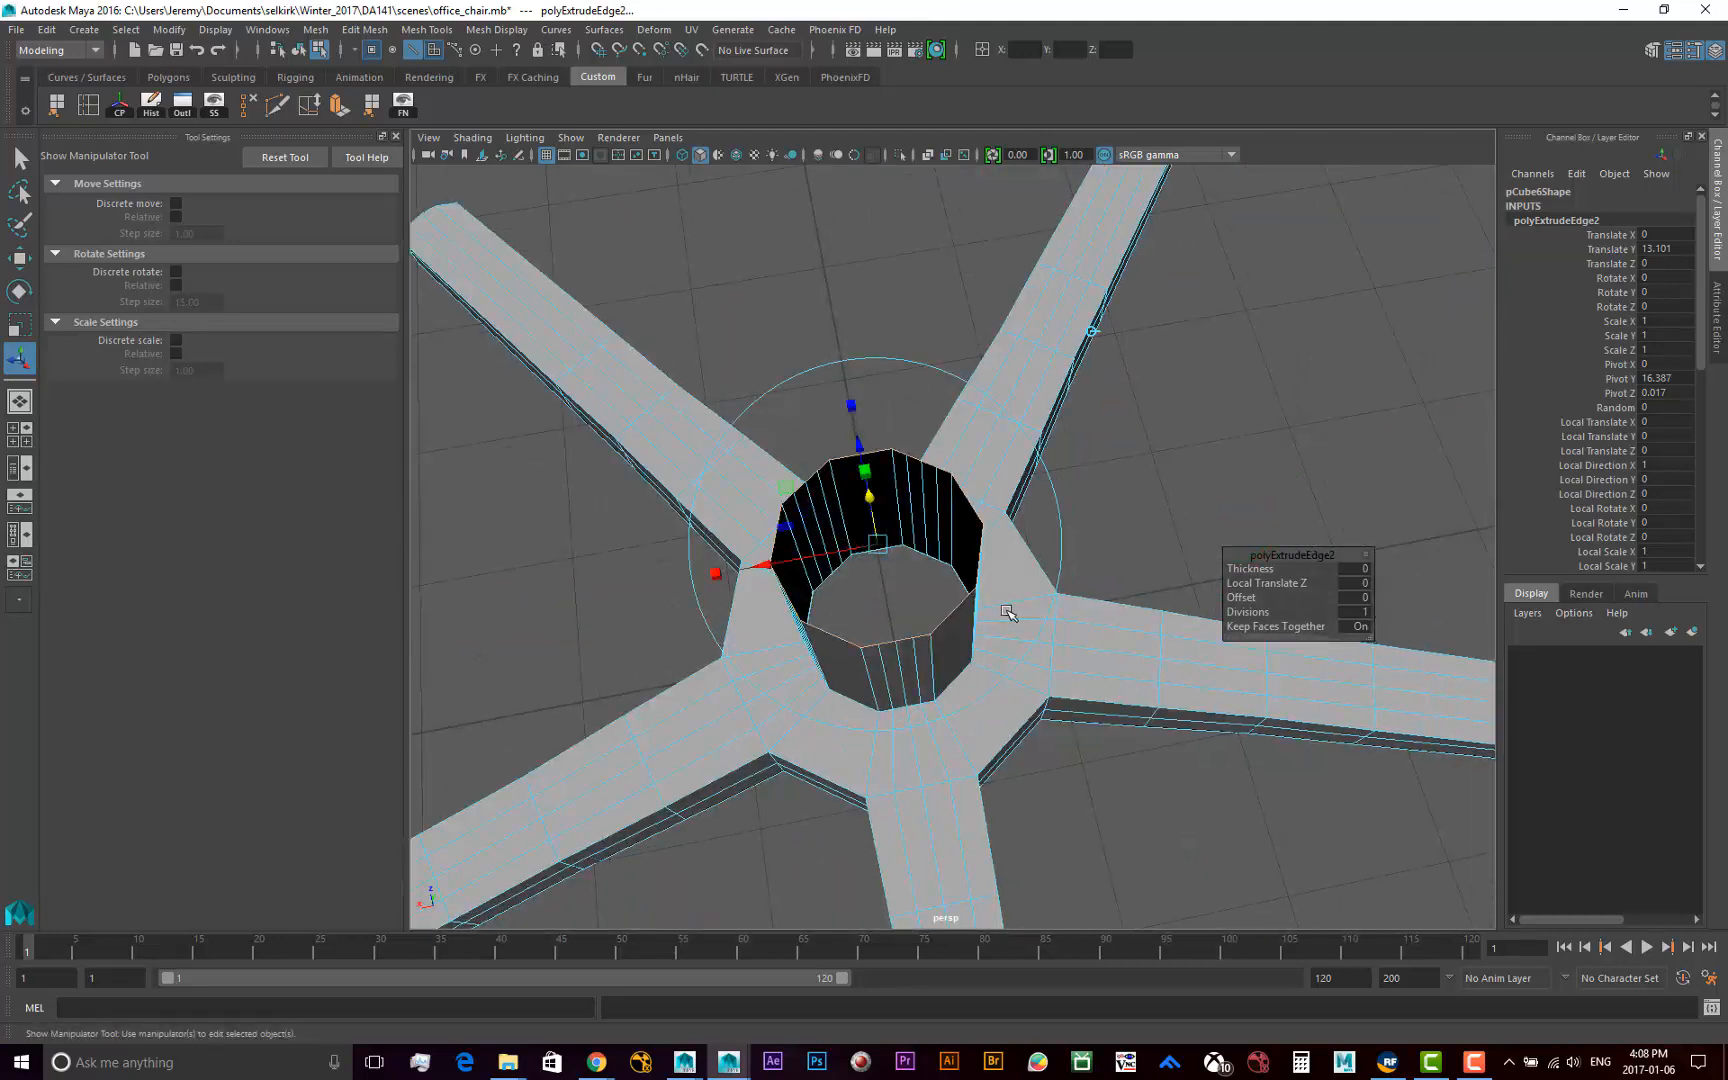
key(w)
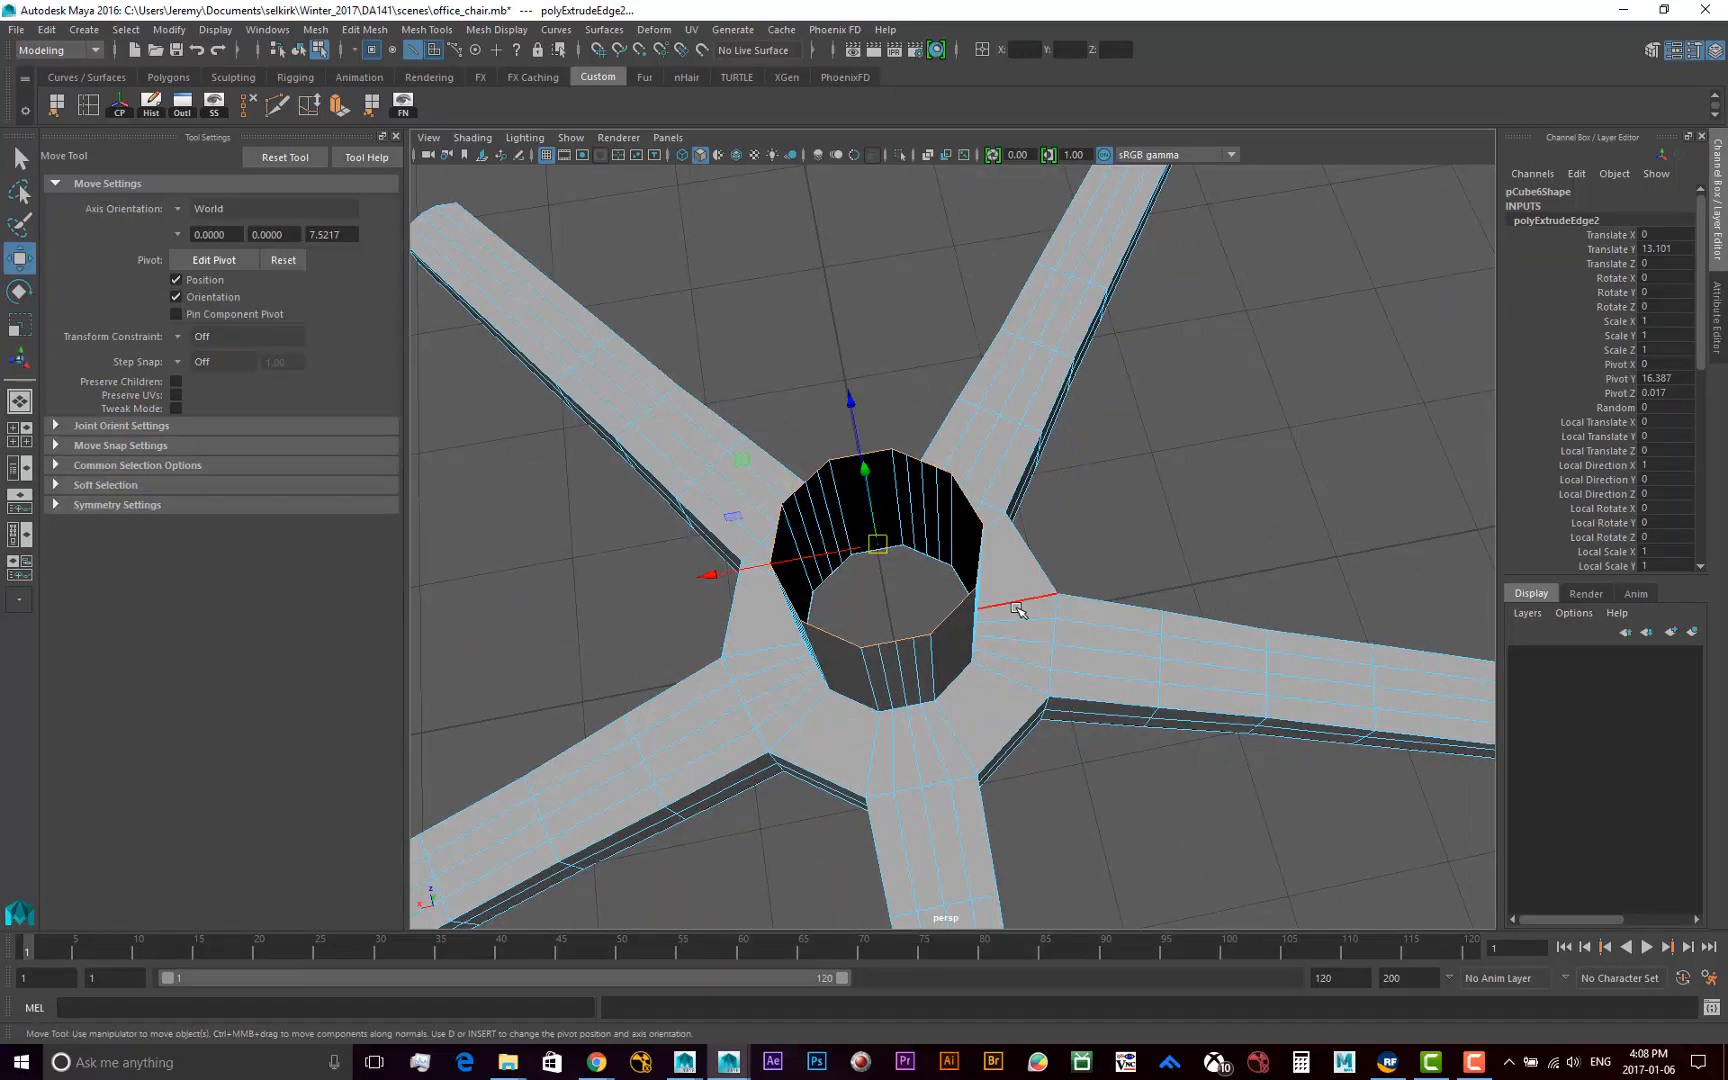
key(ctrl+z)
key(ctrl+z)
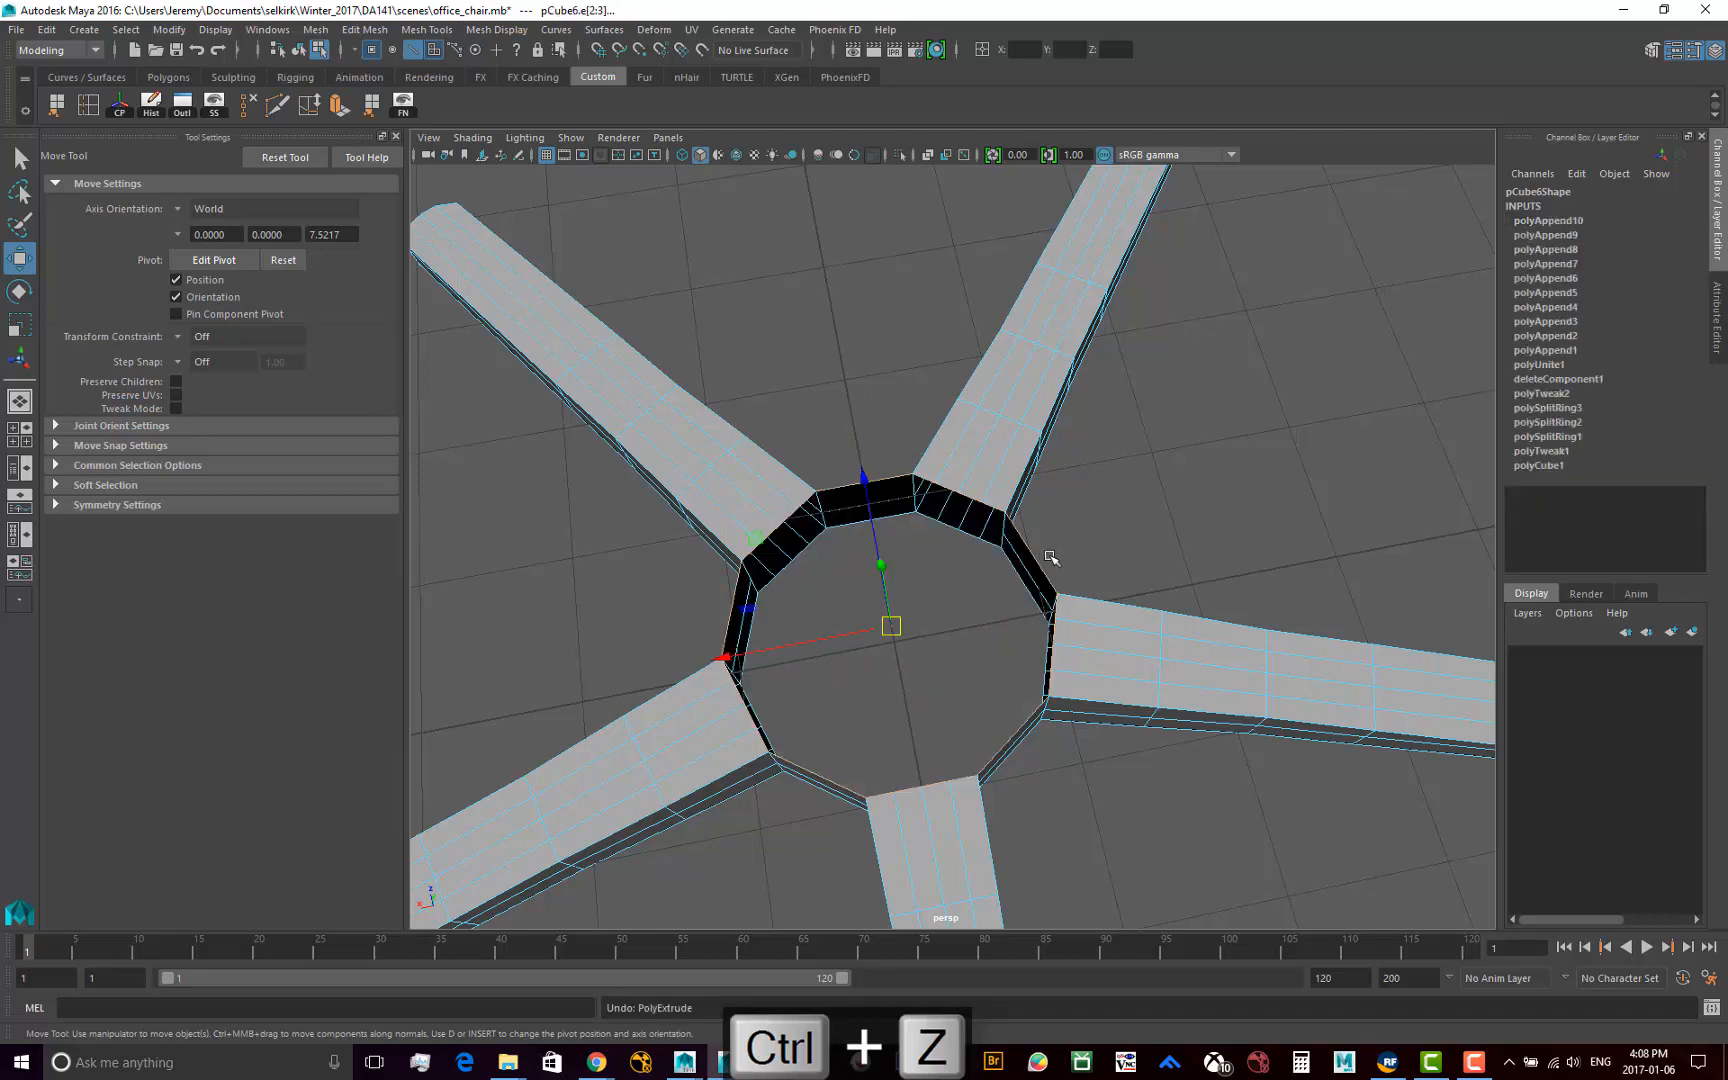
click(1040, 558)
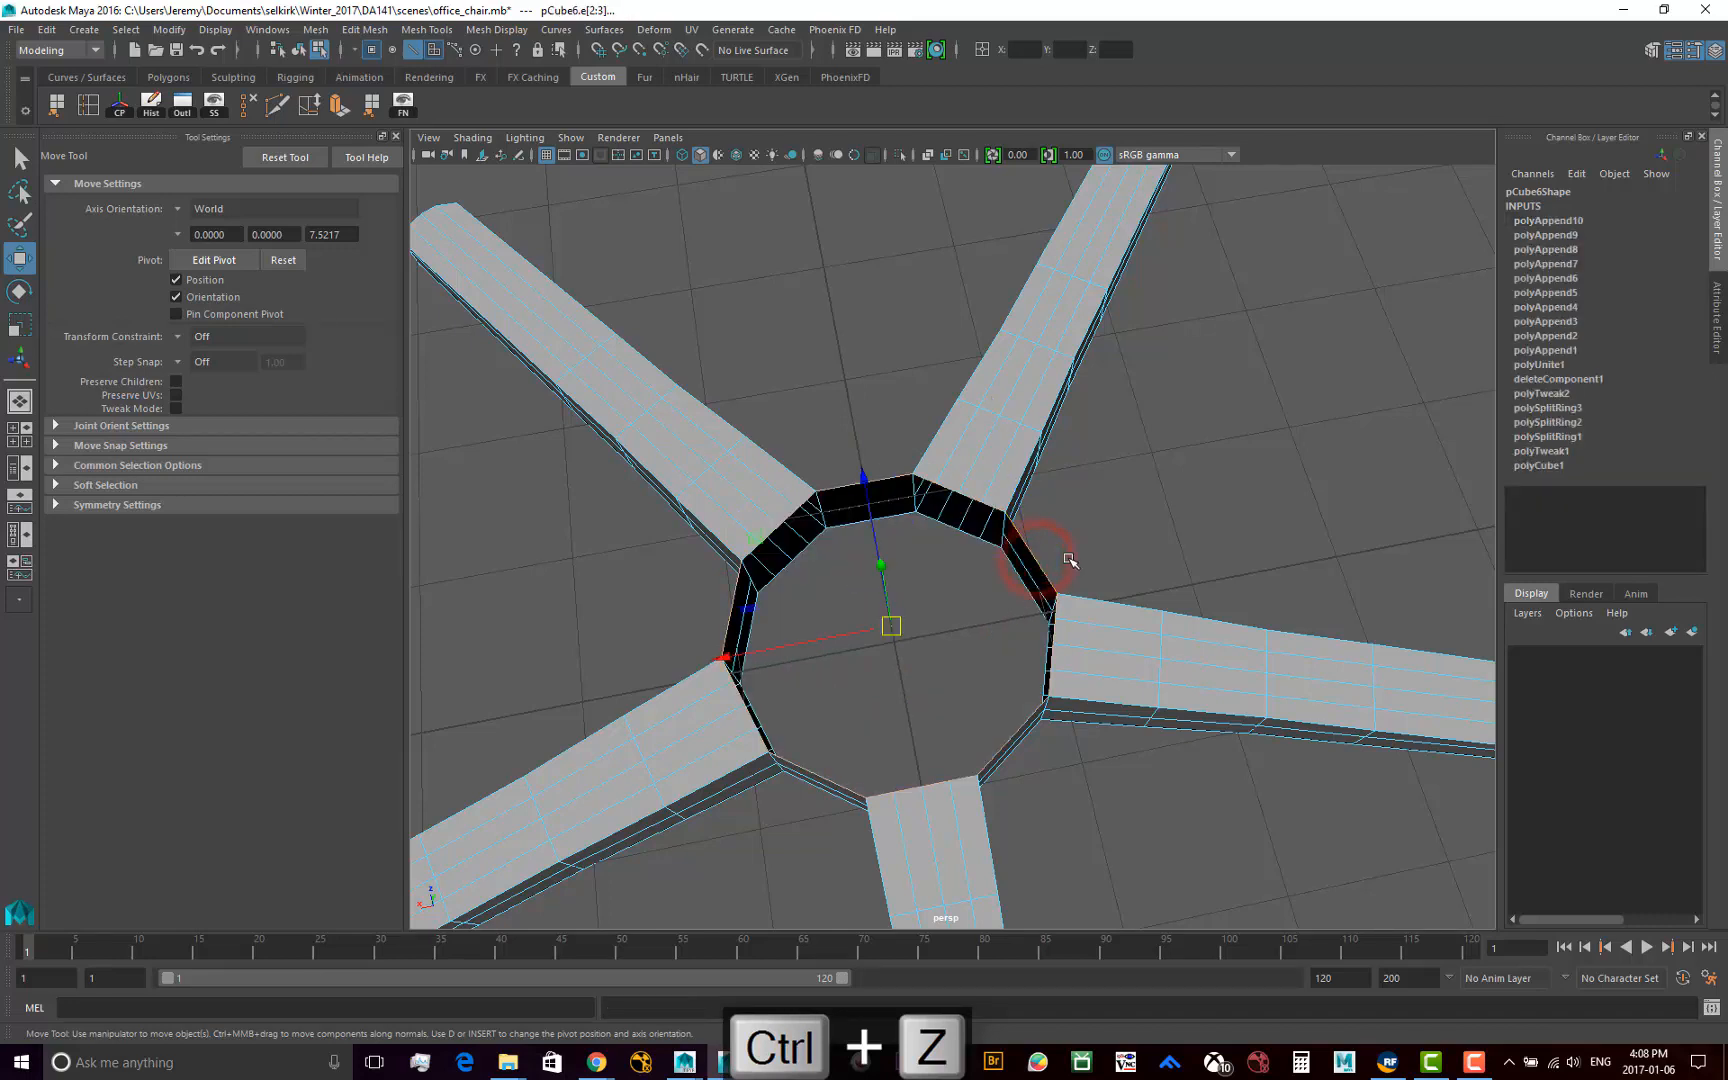
click(46, 29)
click(77, 80)
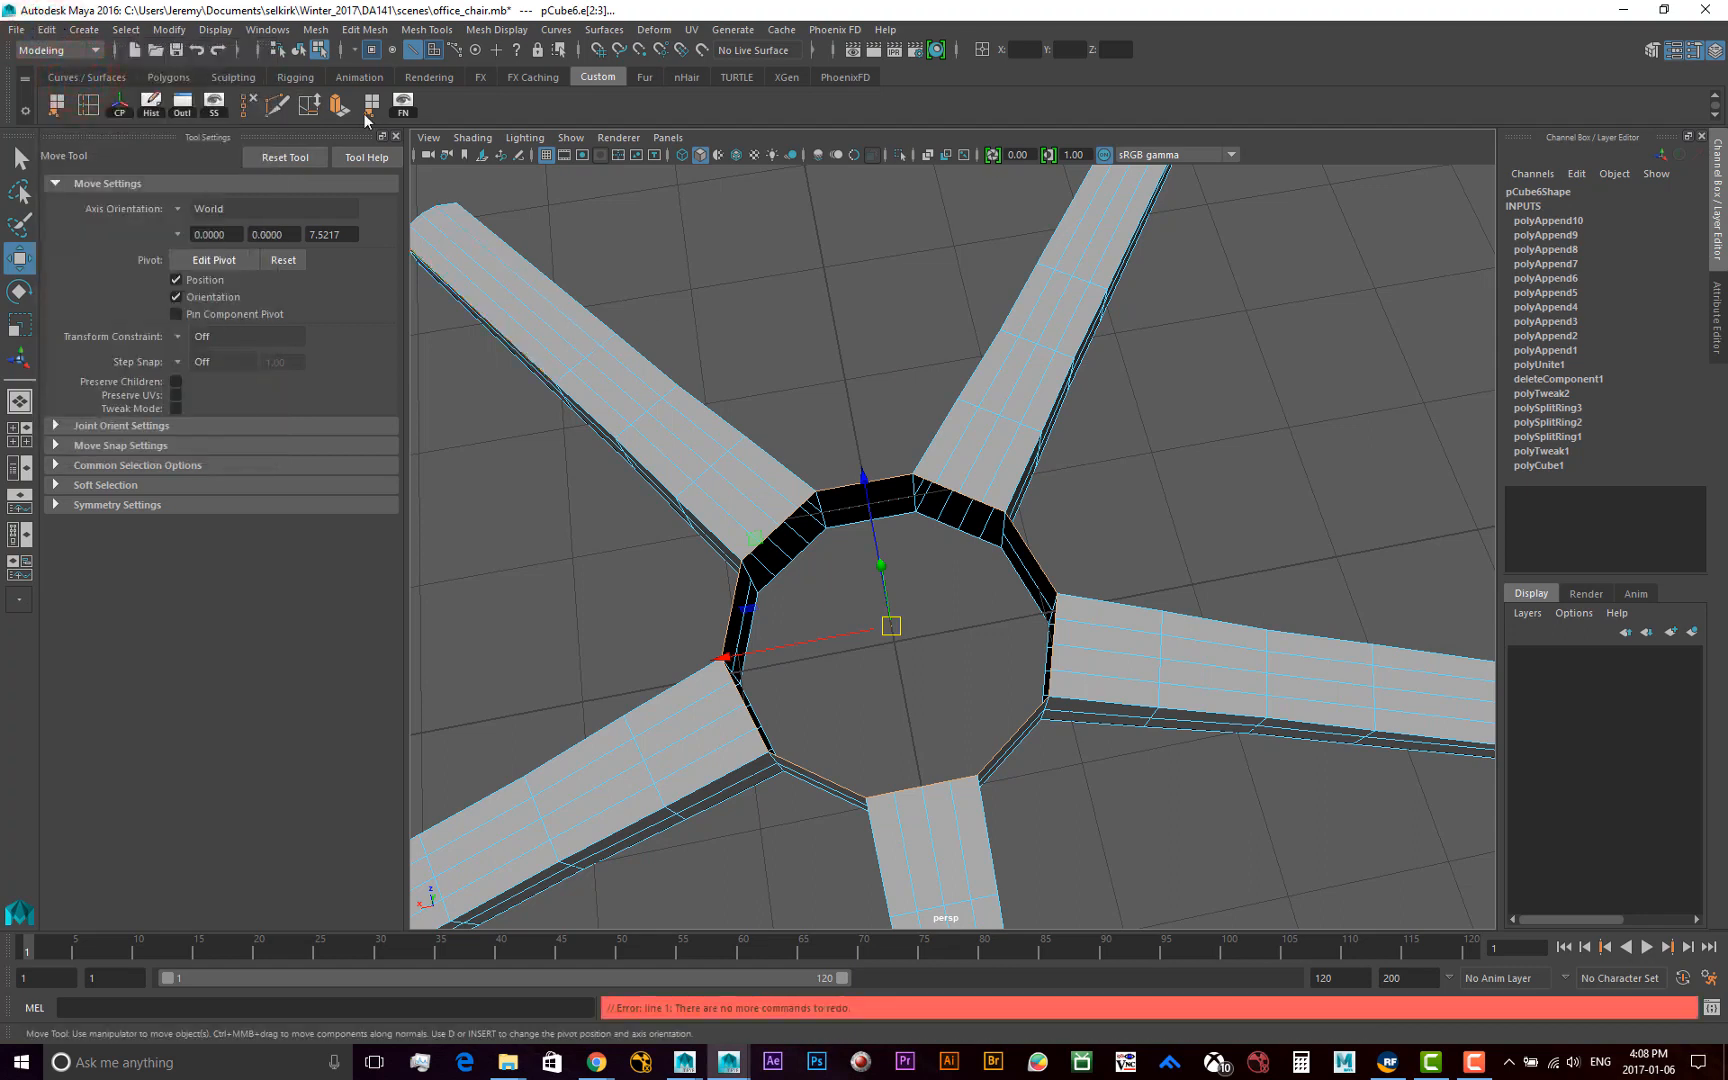
Extrude the hub's upper border edge loop and scale it uniformly inward in world space to 0.533
click(365, 29)
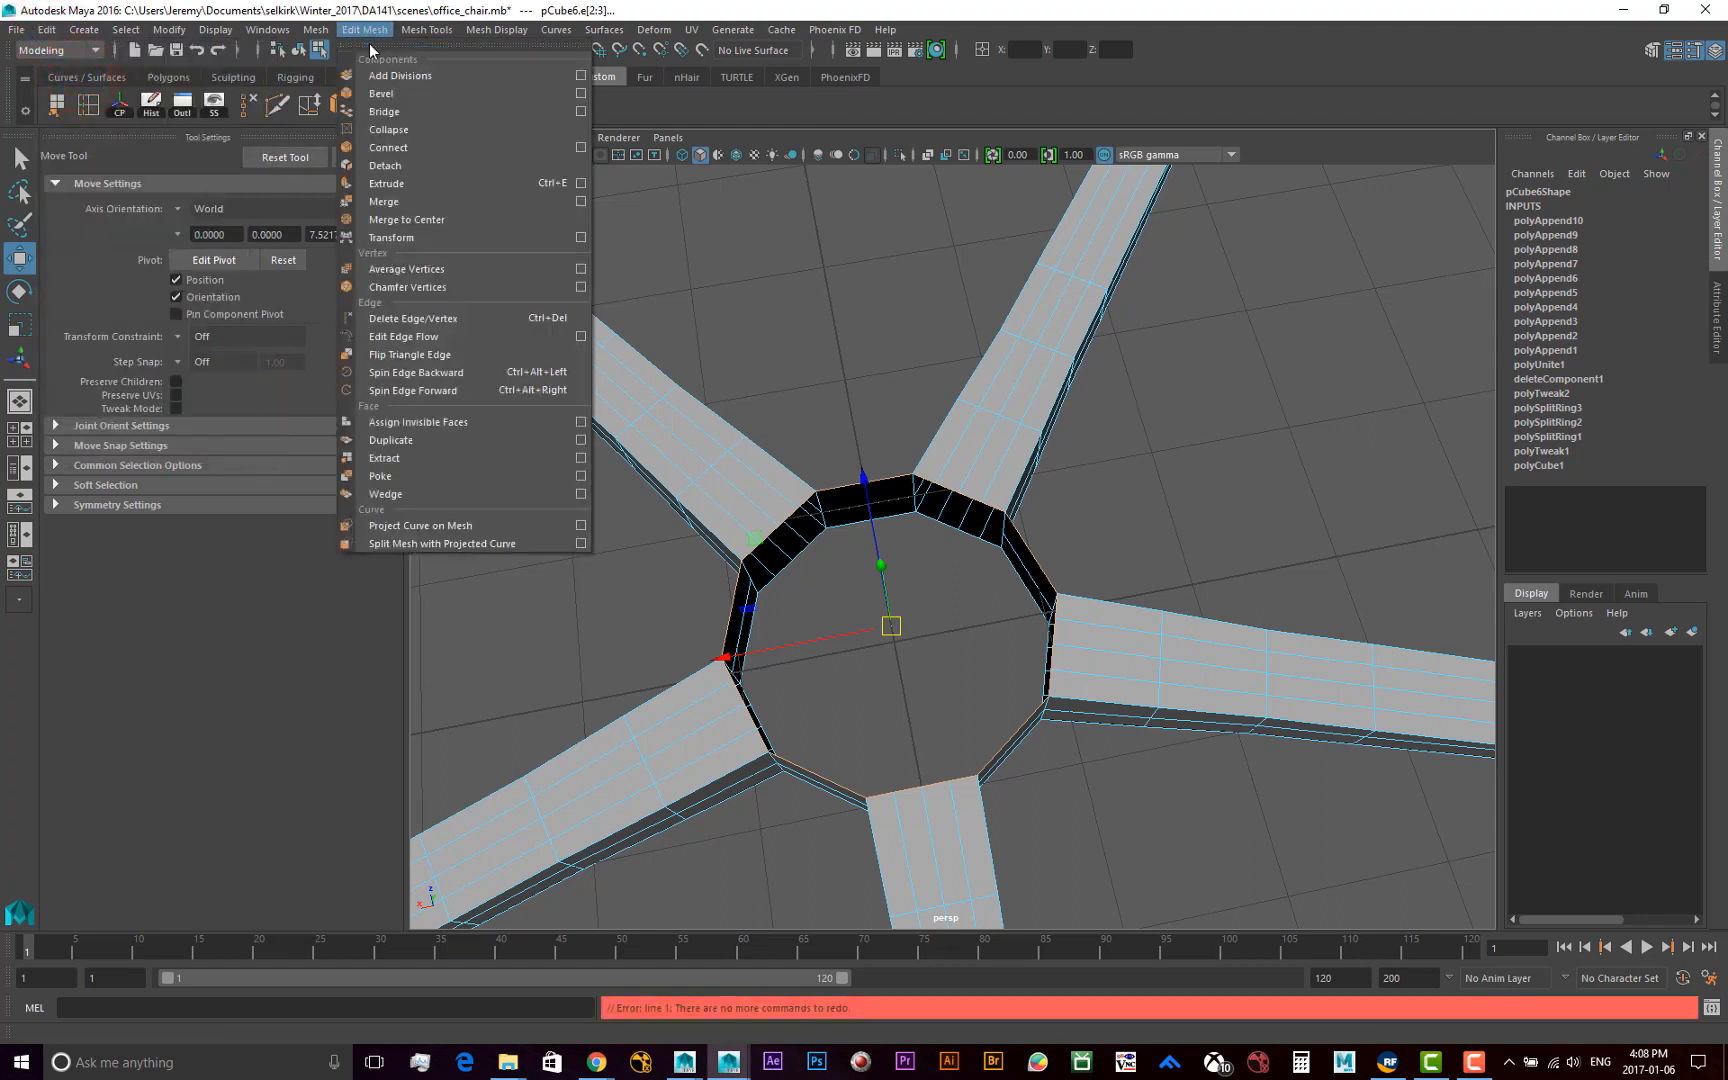
click(415, 182)
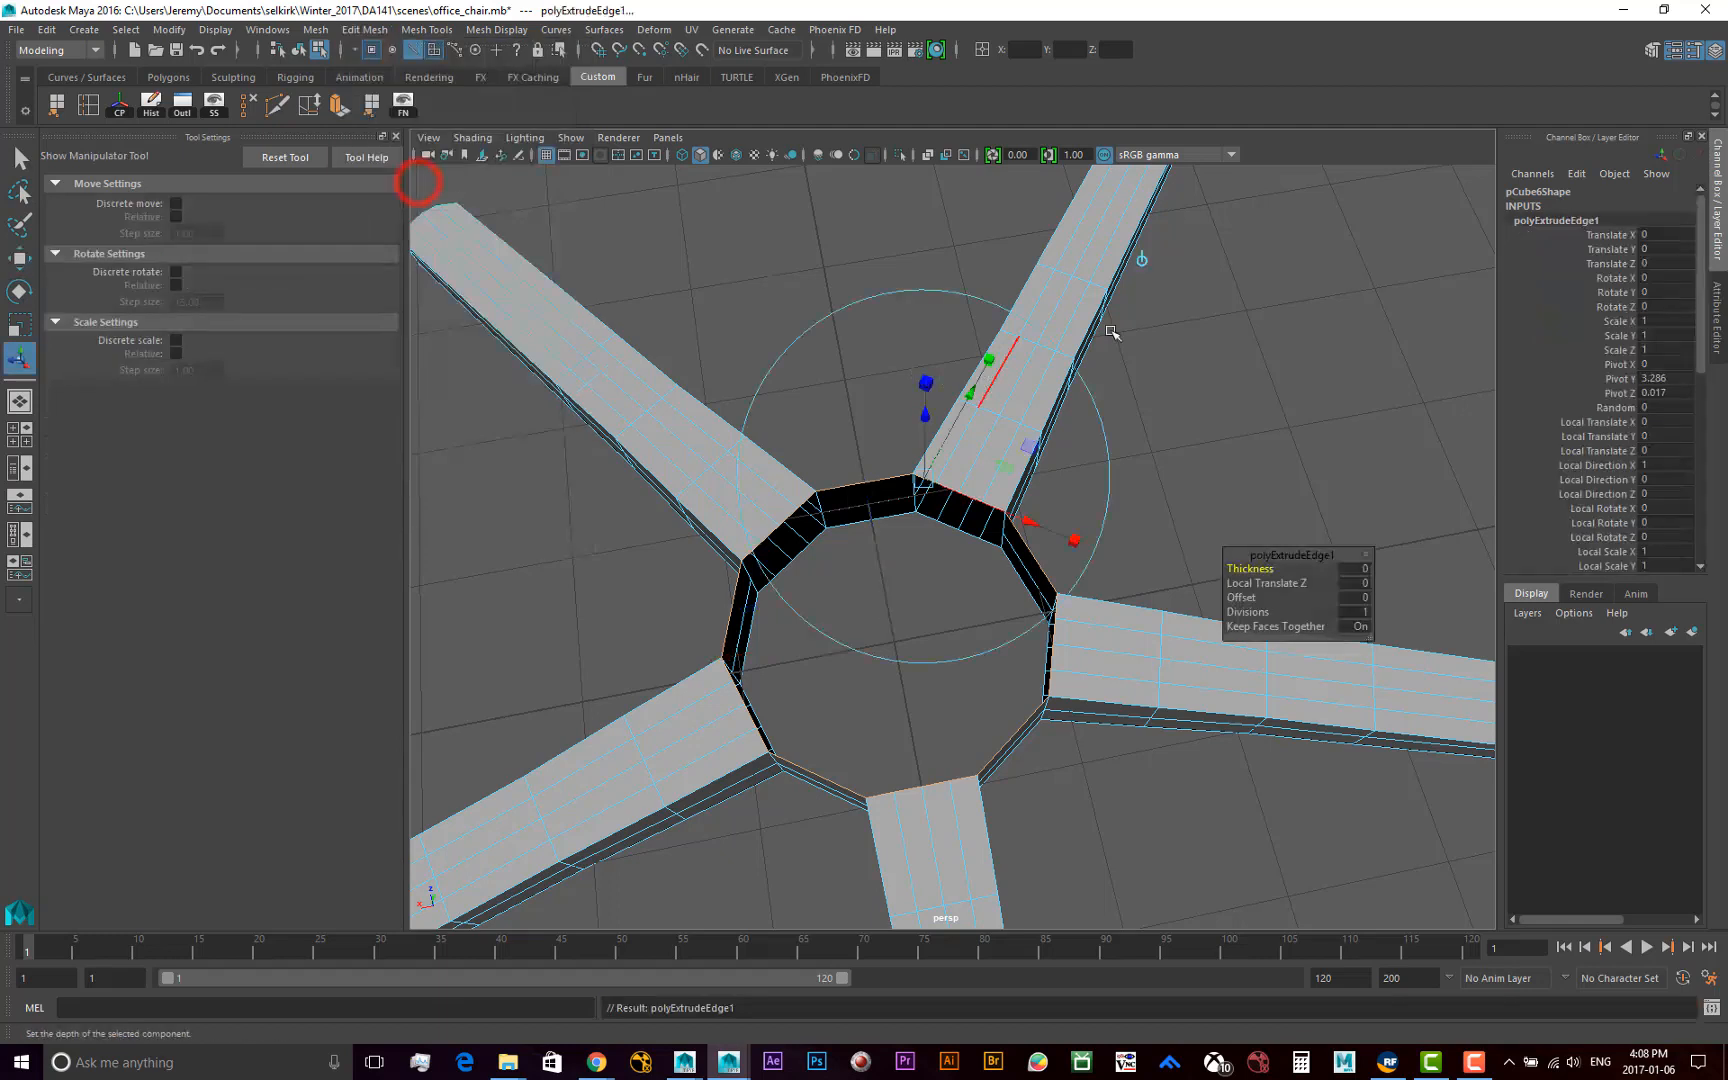
click(1142, 260)
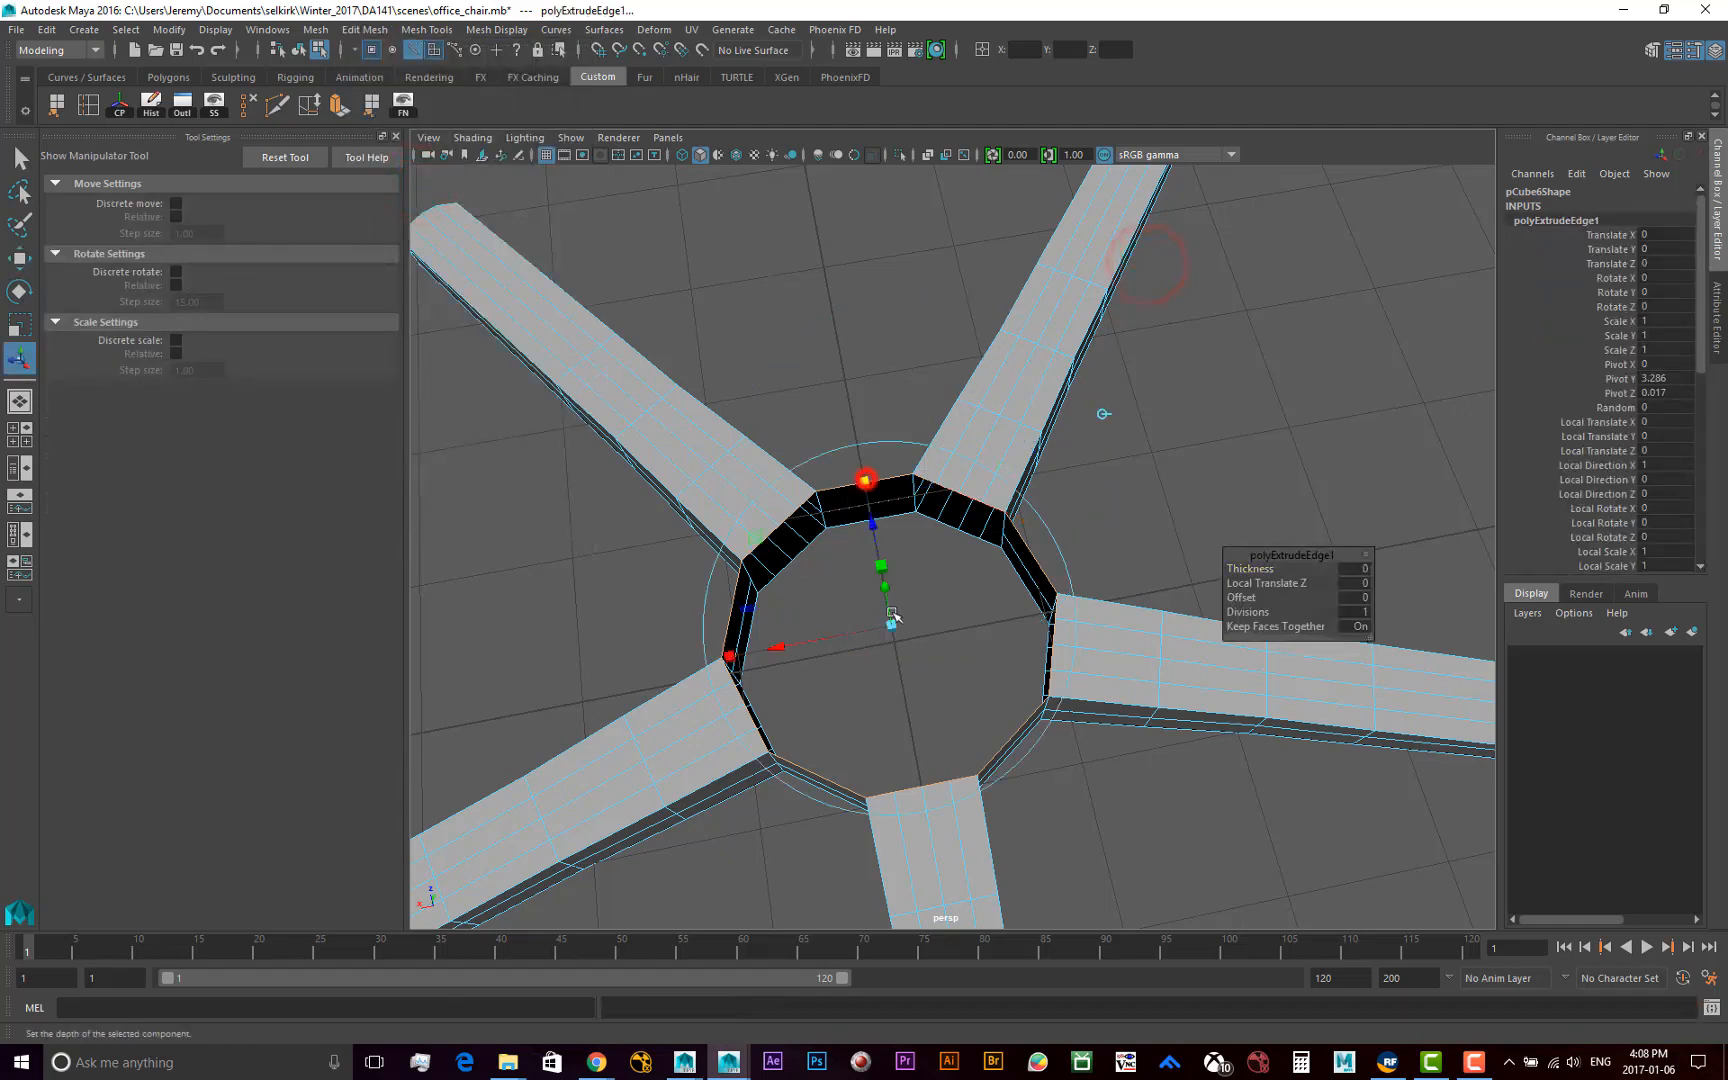
drag(893, 630, 880, 622)
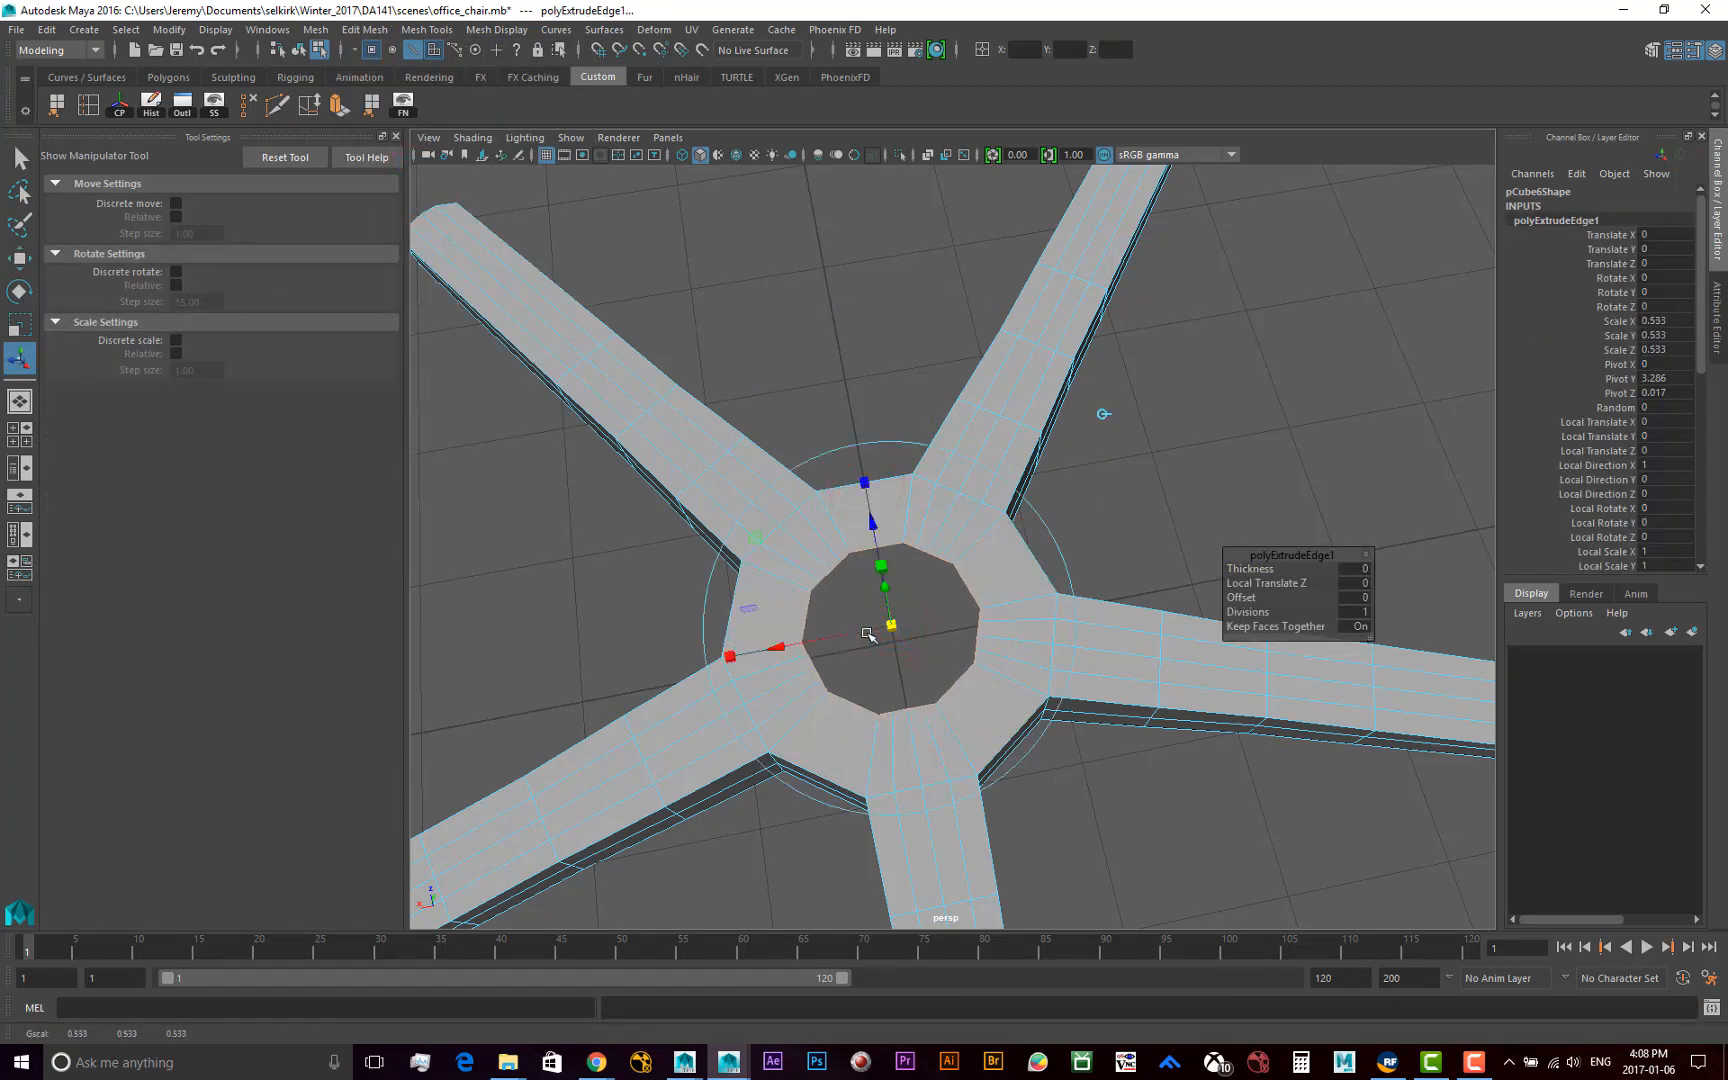
key(w)
mouse_move(1073, 539)
alt+mouse_down()
mouse_move(1065, 505)
mouse_move(1081, 518)
alt+mouse_up()
alt+right_drag(1082, 518, 970, 520)
alt+drag(970, 520, 958, 523)
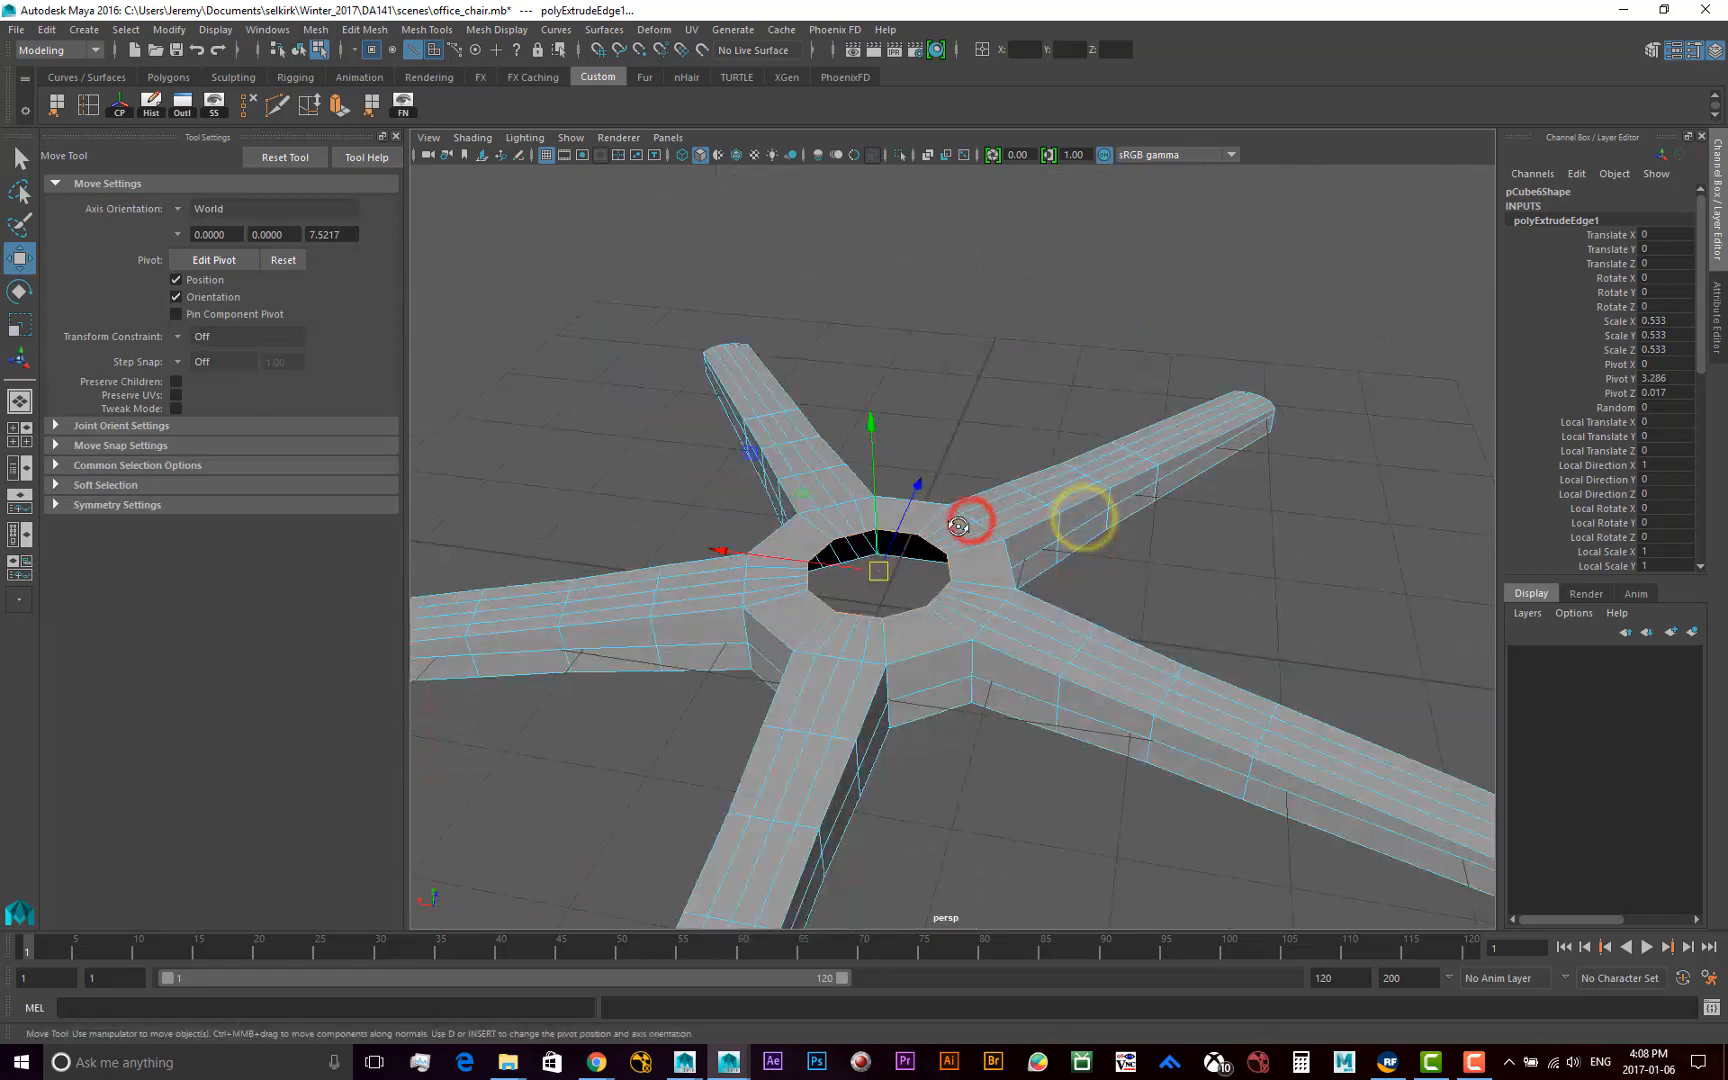
Return to object selection mode and create a polygon cylinder primitive at the origin in the hub opening
key(F8)
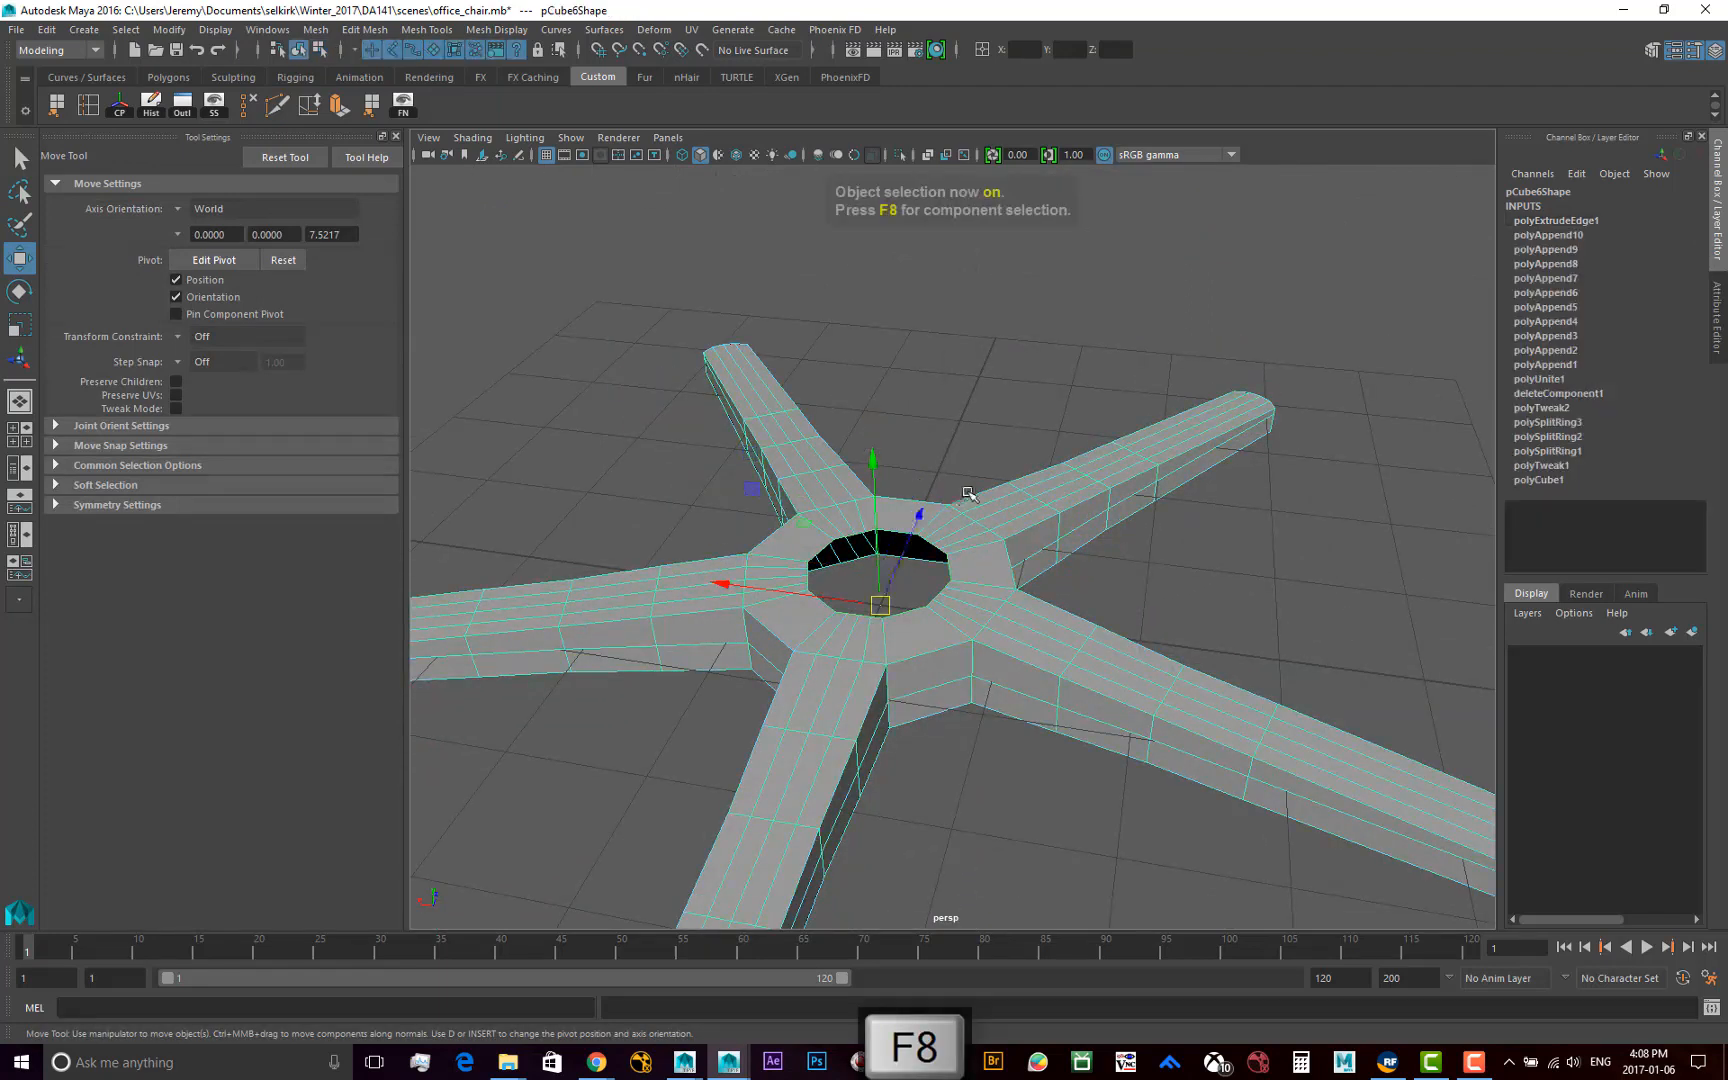
click(299, 49)
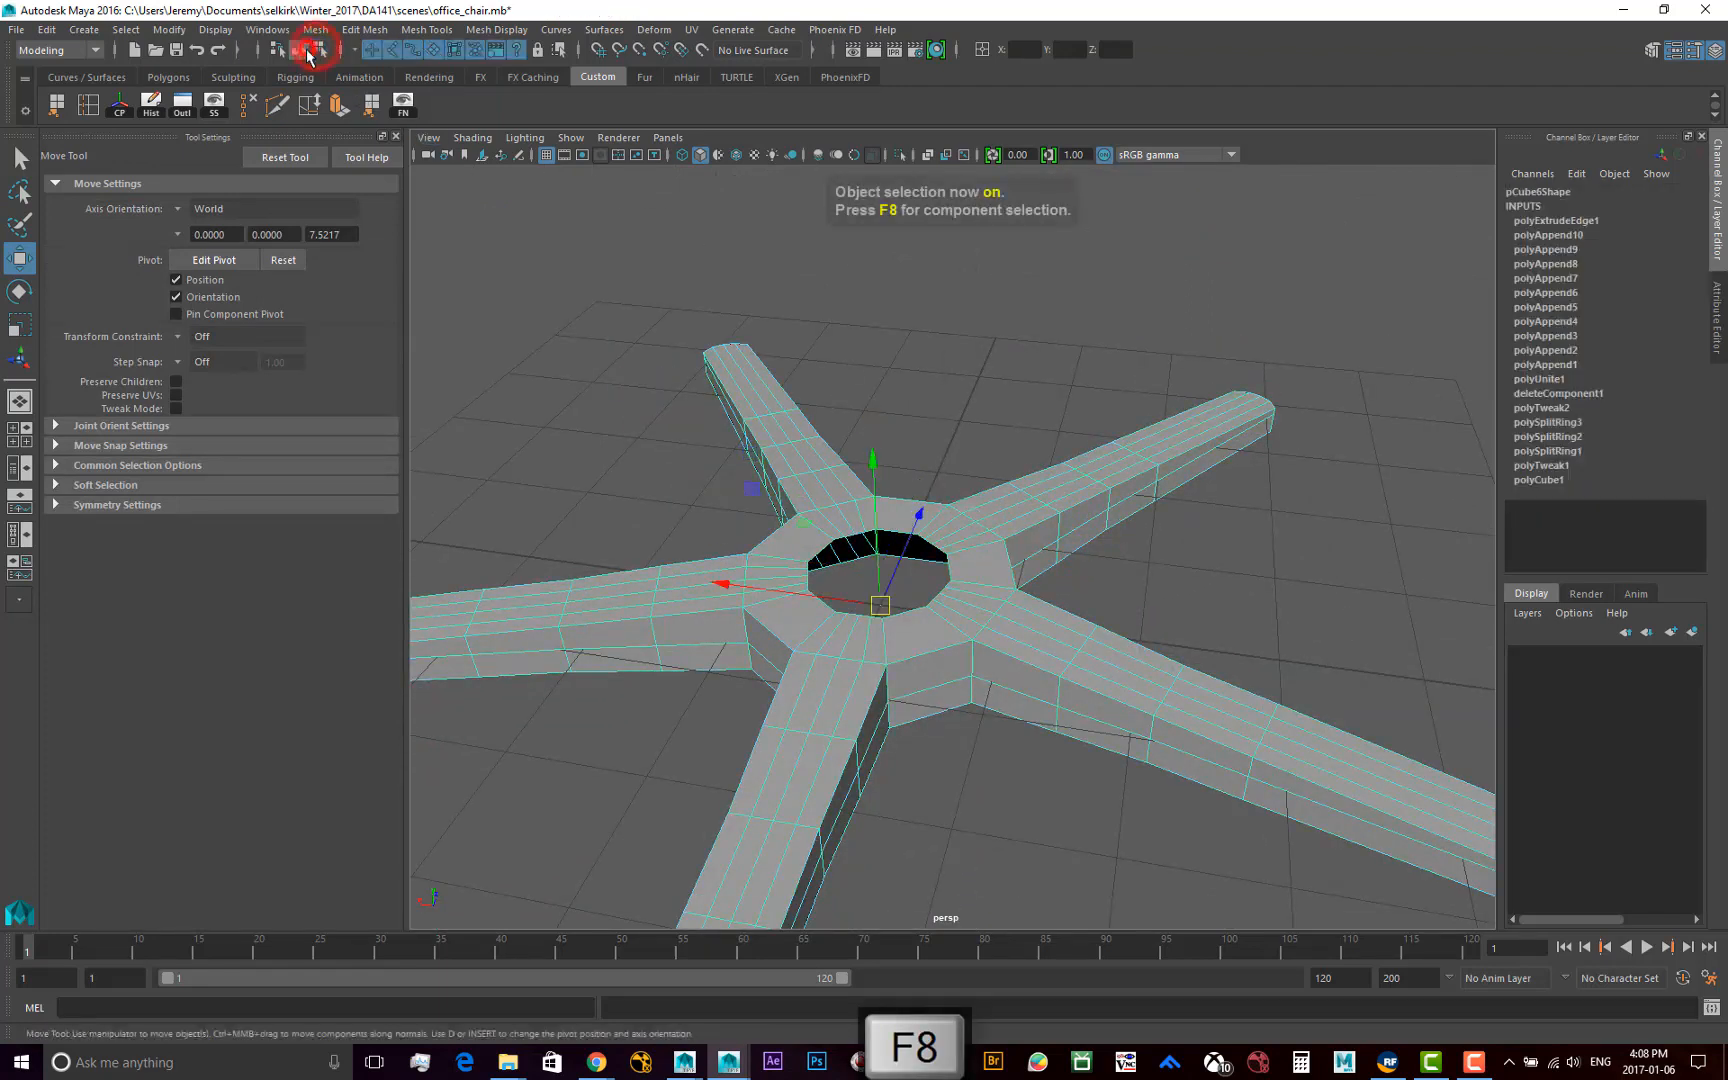
alt+drag(800, 545, 806, 512)
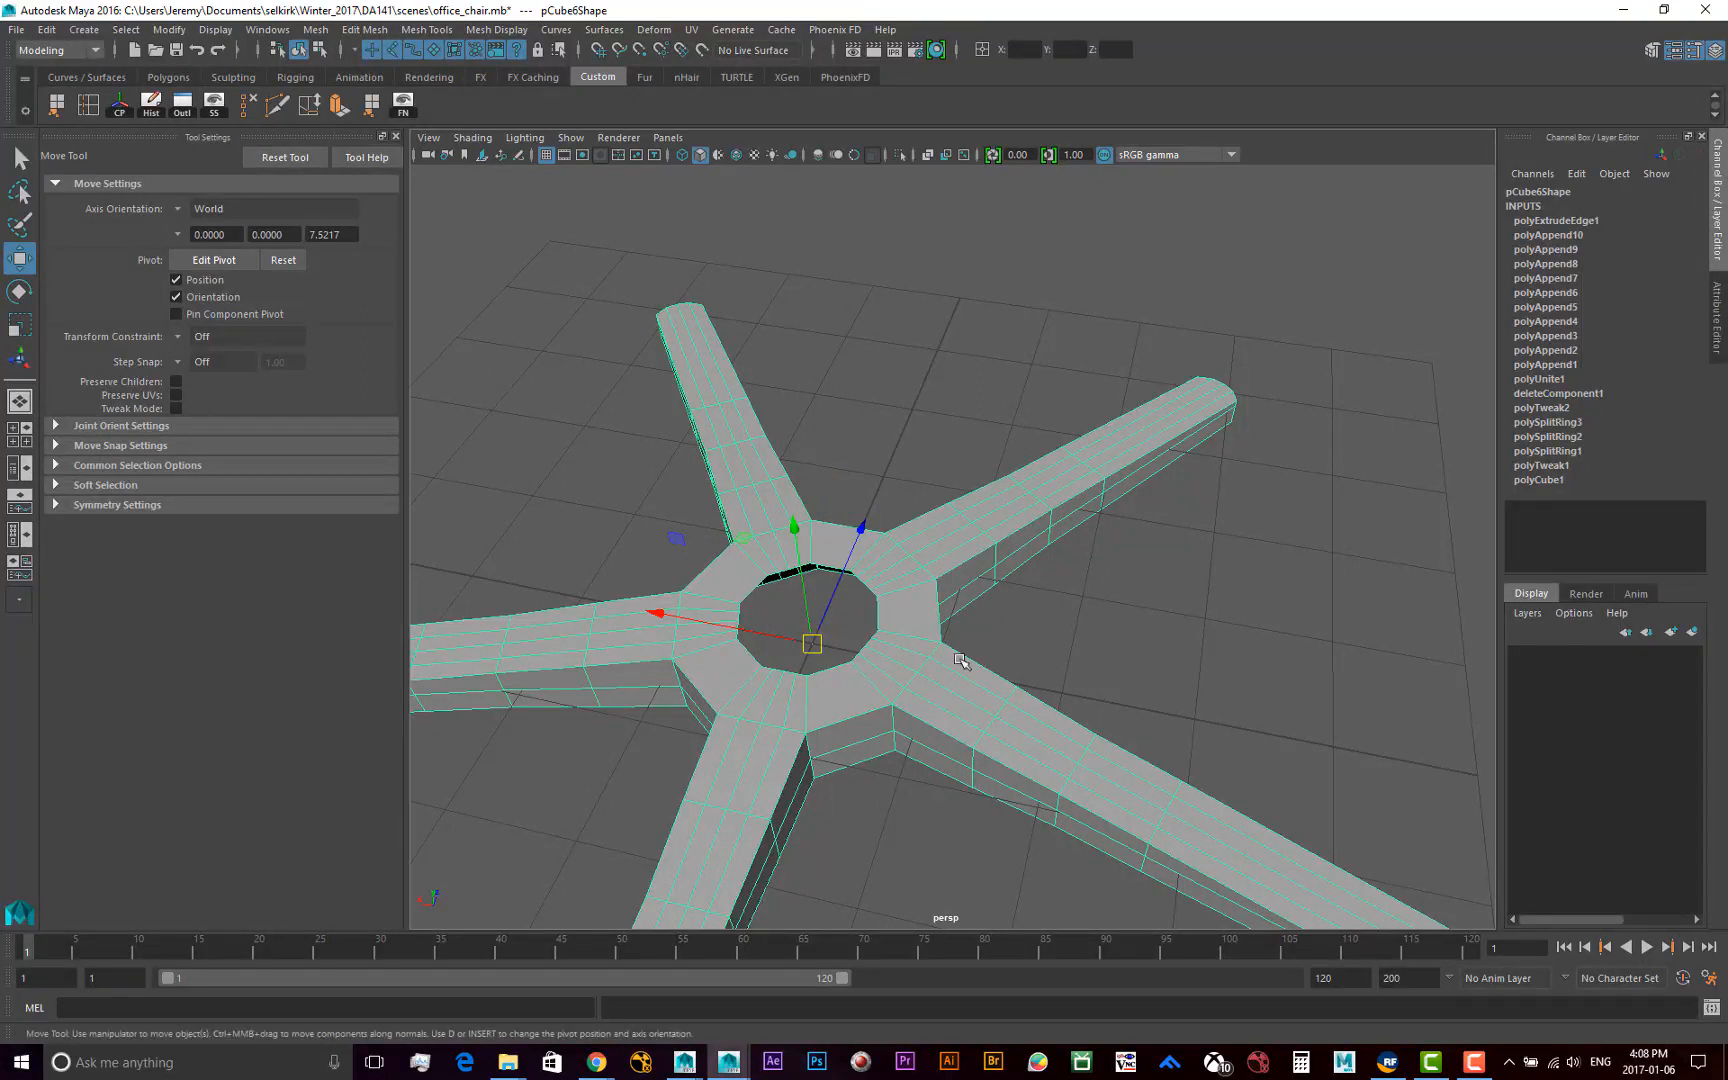
click(83, 29)
mouse_move(109, 97)
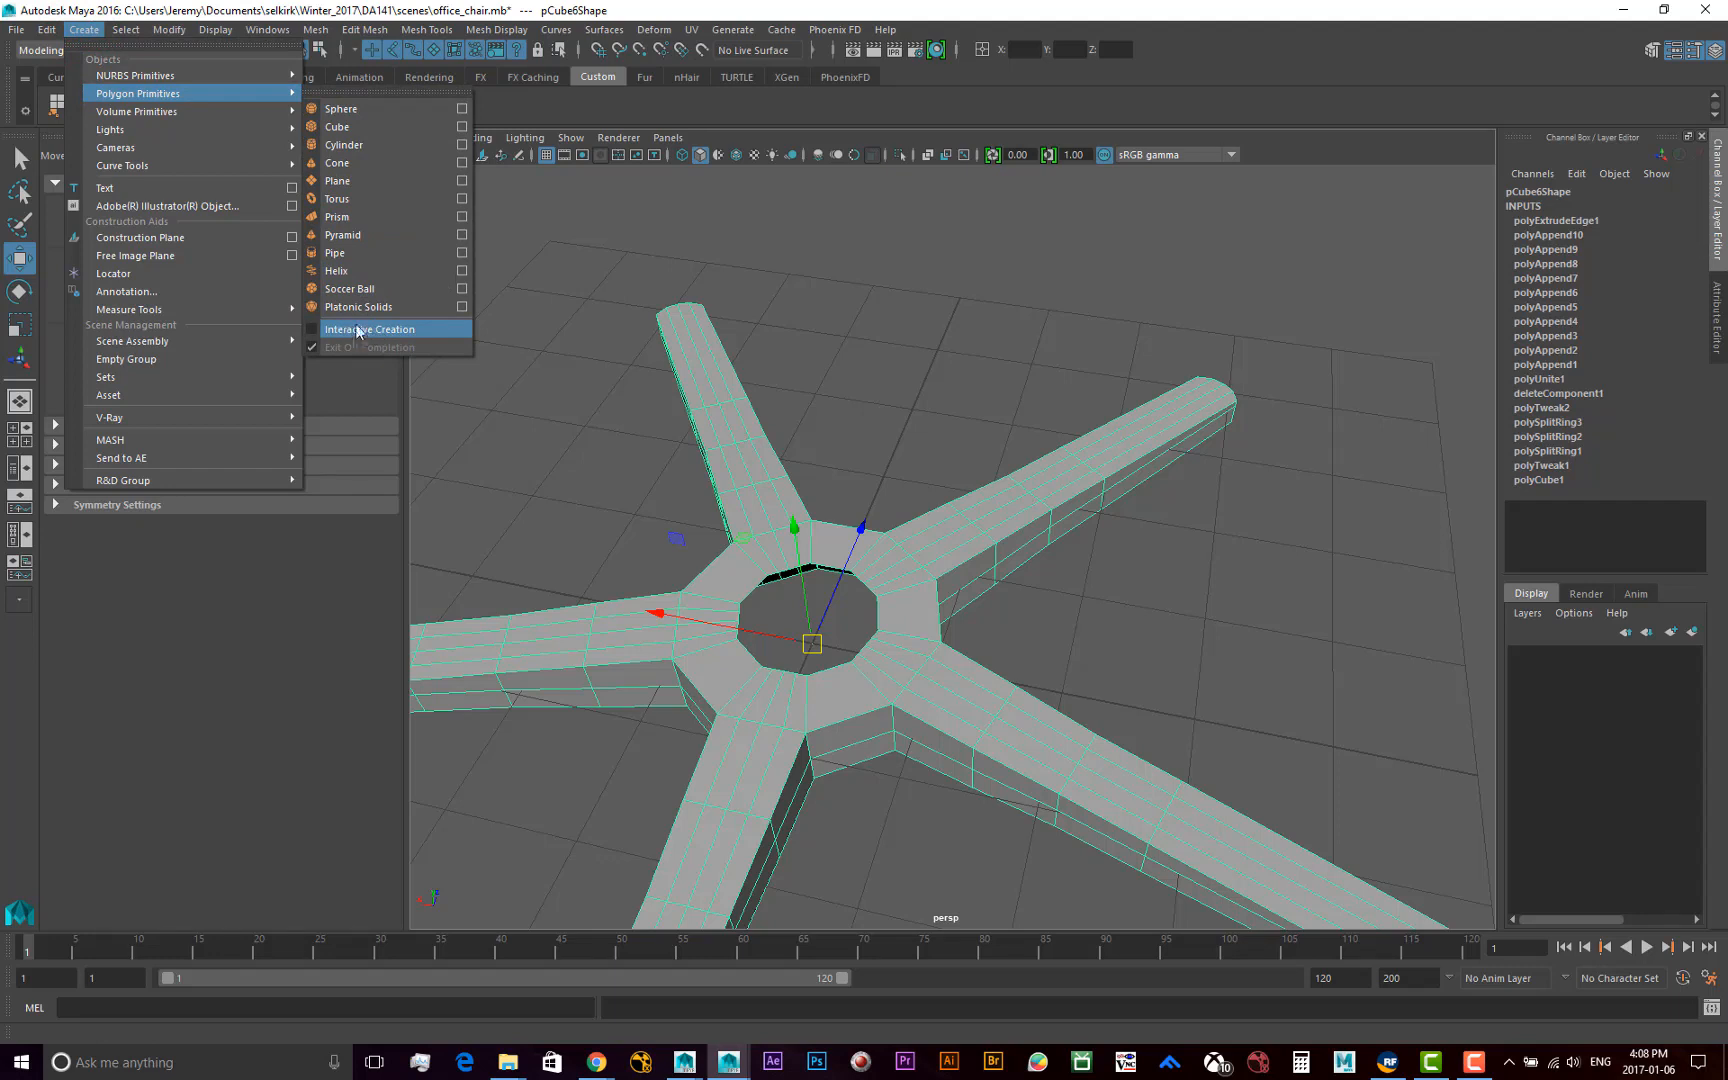
click(350, 148)
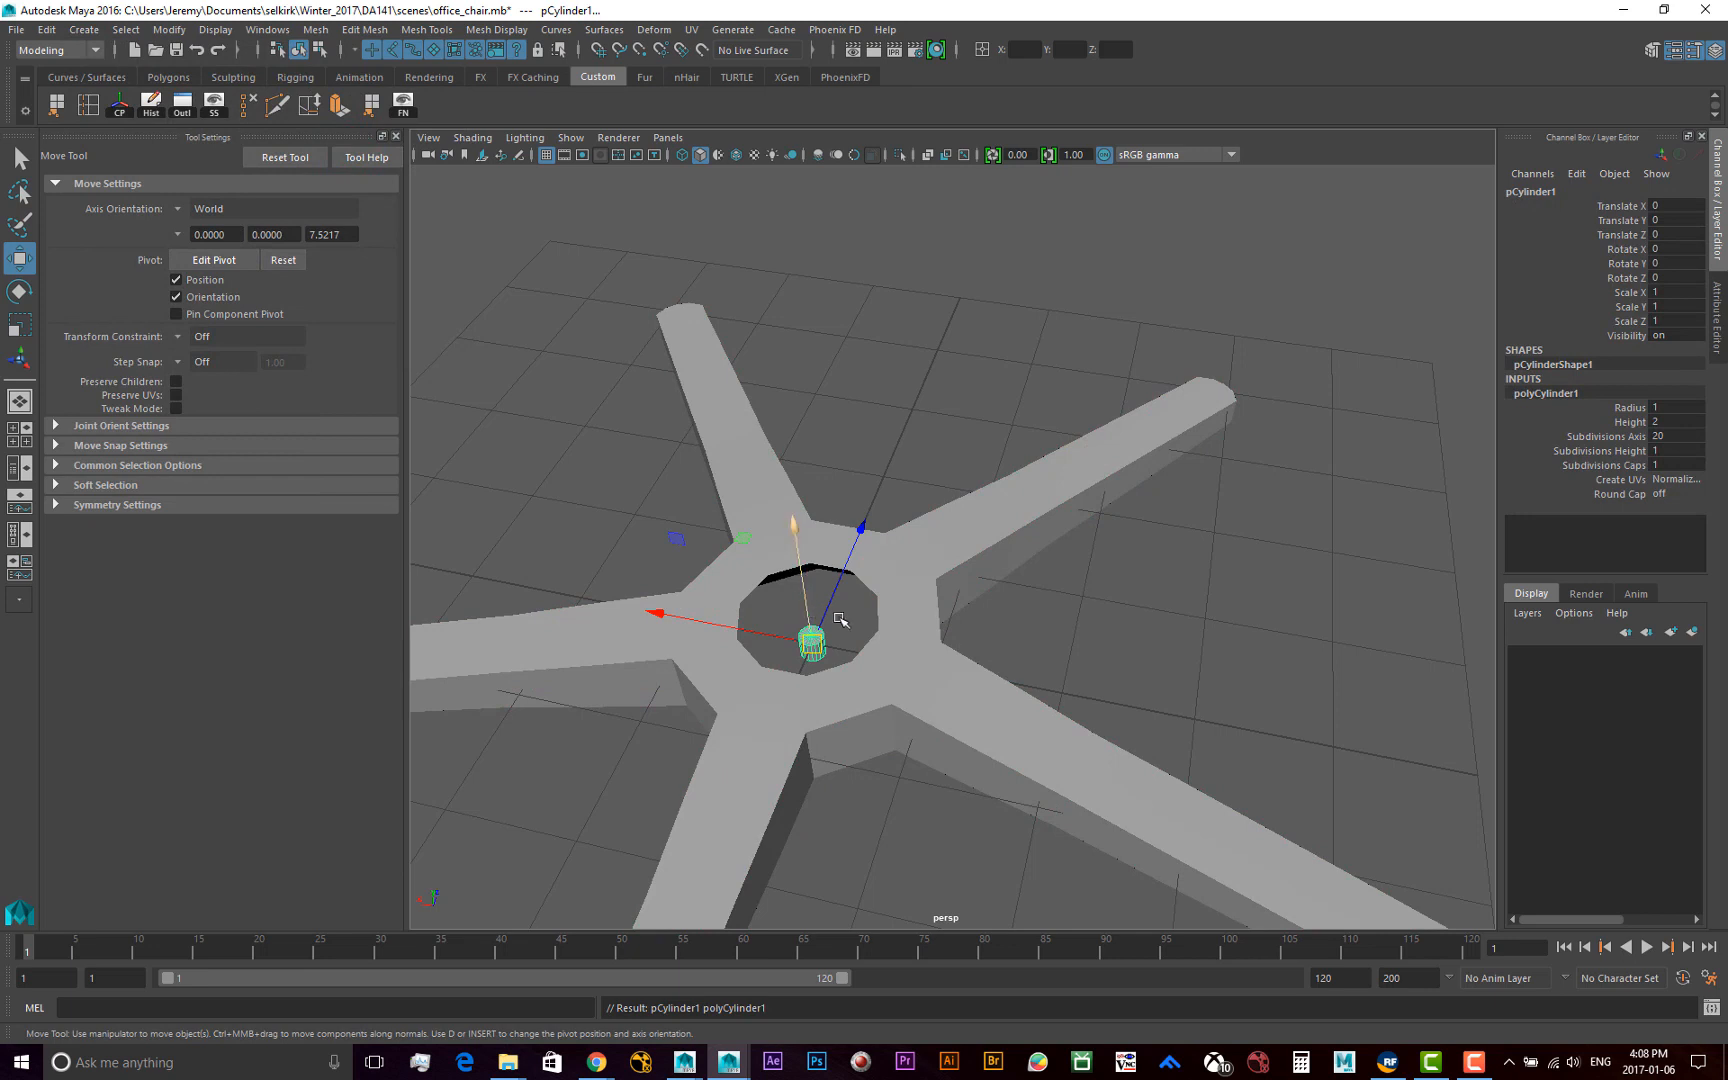
alt+drag(818, 598, 771, 683)
alt+middle_drag(765, 681, 648, 683)
alt+right_drag(648, 683, 806, 679)
alt+drag(806, 679, 890, 682)
alt+middle_drag(711, 721, 831, 609)
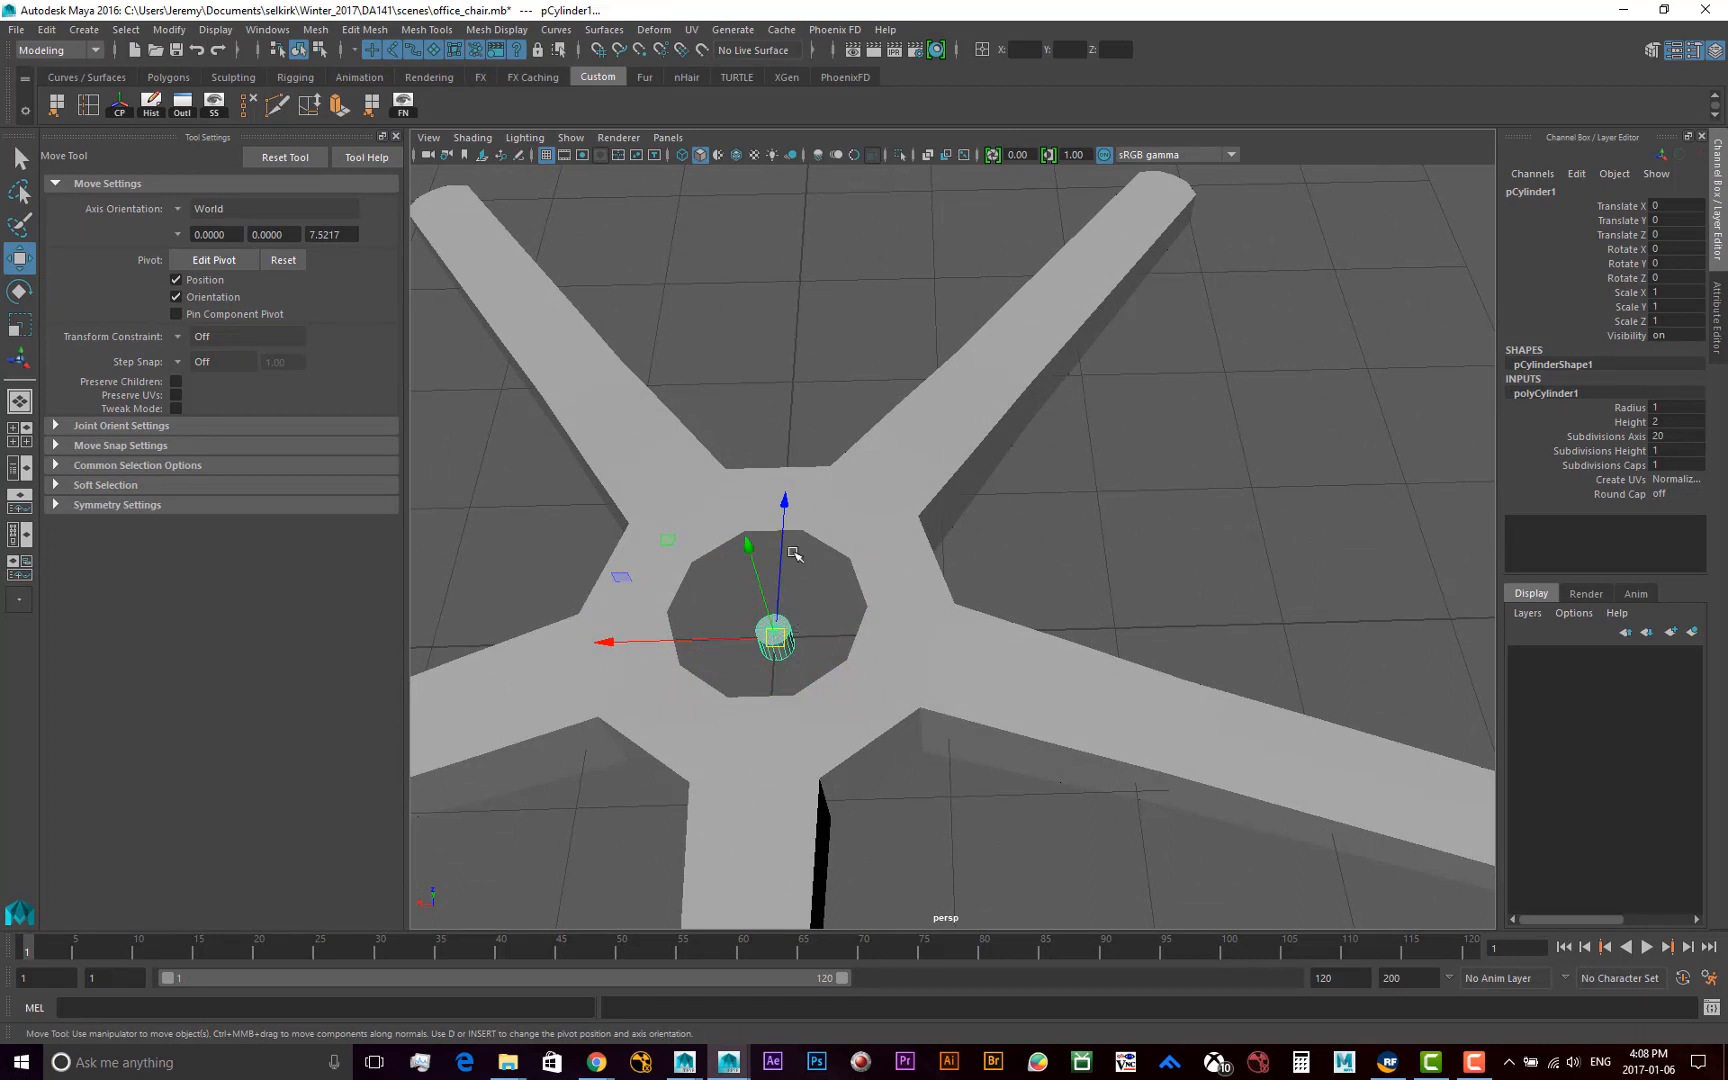
alt+drag(810, 593, 757, 460)
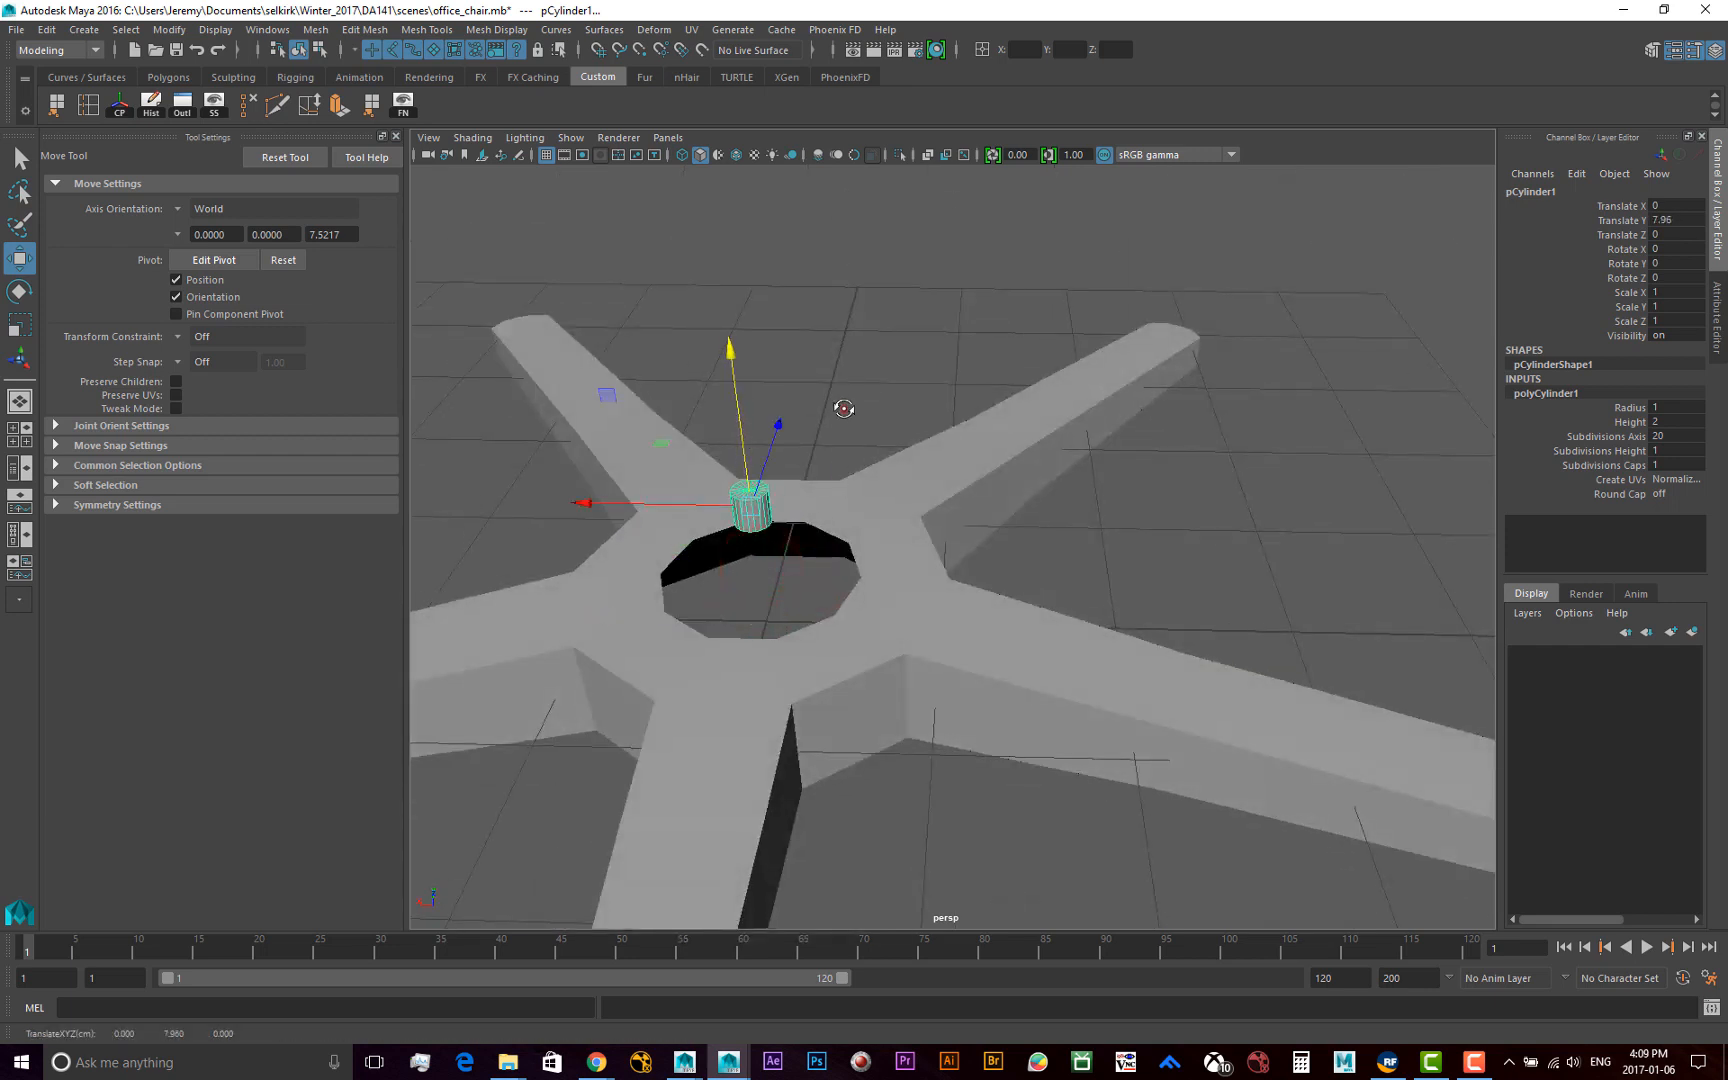
alt+drag(844, 410, 837, 490)
key(ctrl+z)
click(810, 609)
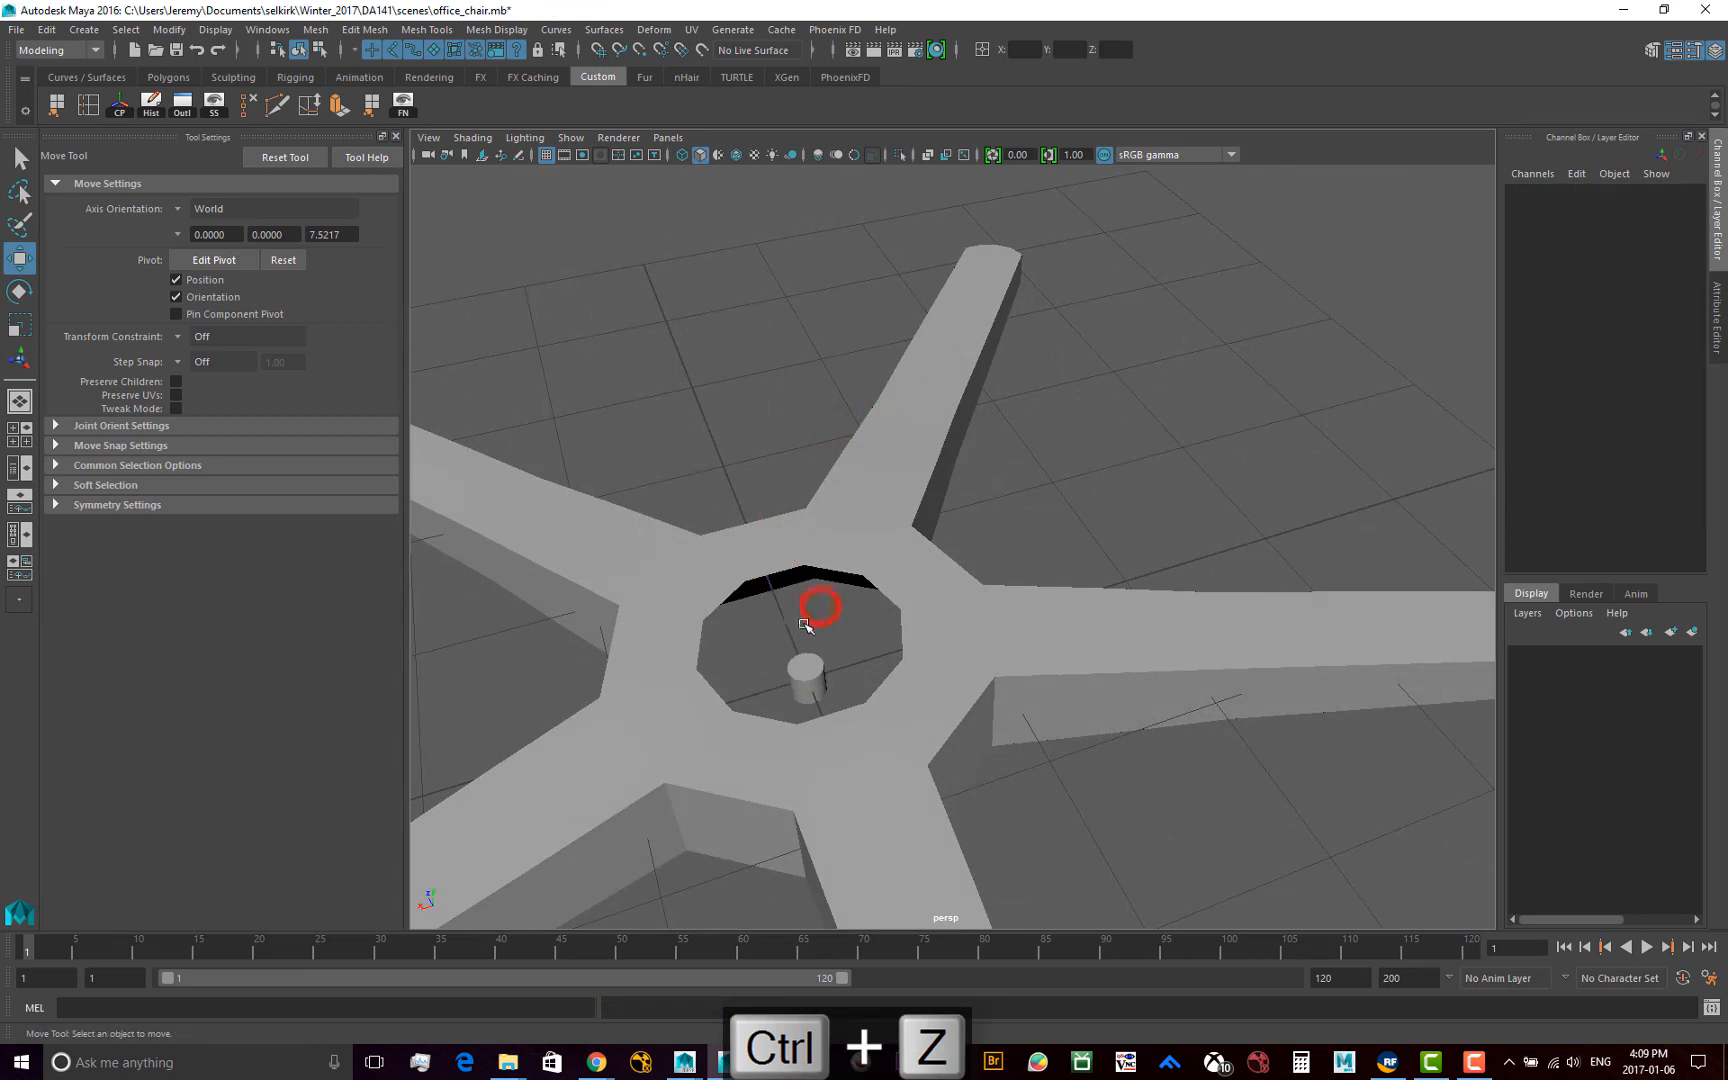
Raise the cylinder along world Y to 16.364, above the hub opening
click(806, 666)
drag(800, 623, 785, 470)
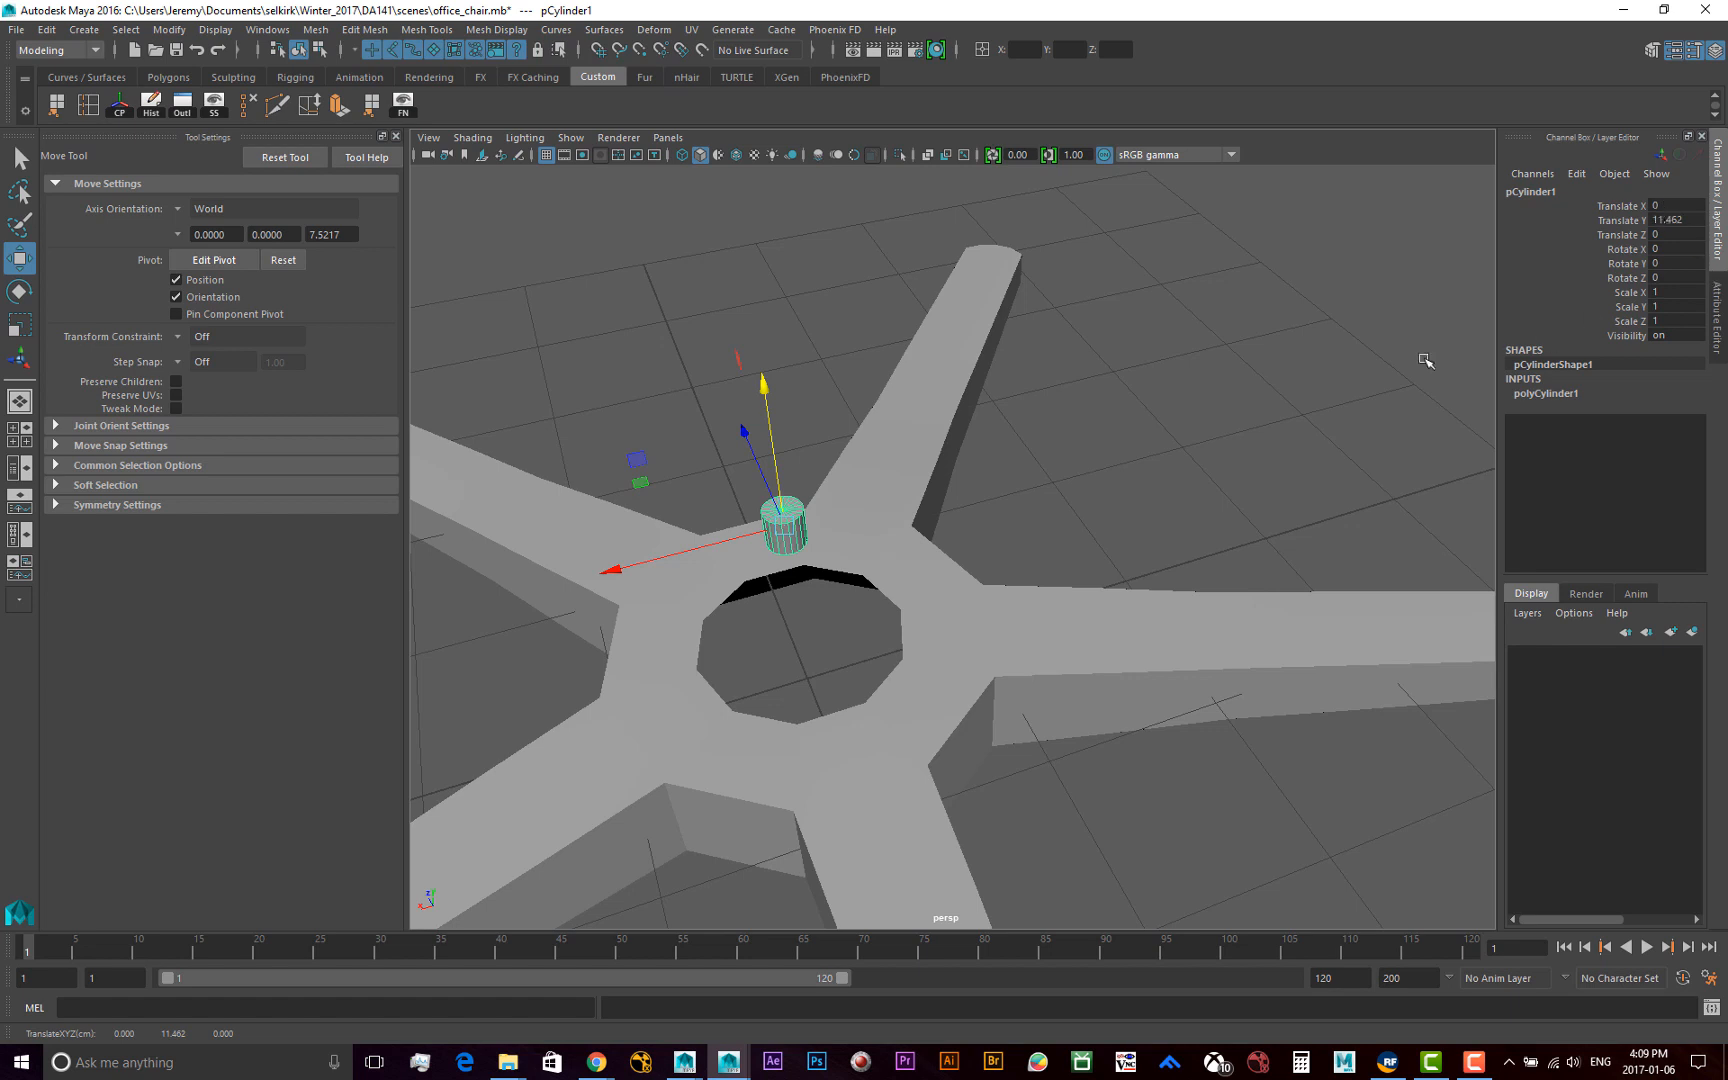
drag(766, 403, 751, 311)
alt+drag(855, 444, 810, 473)
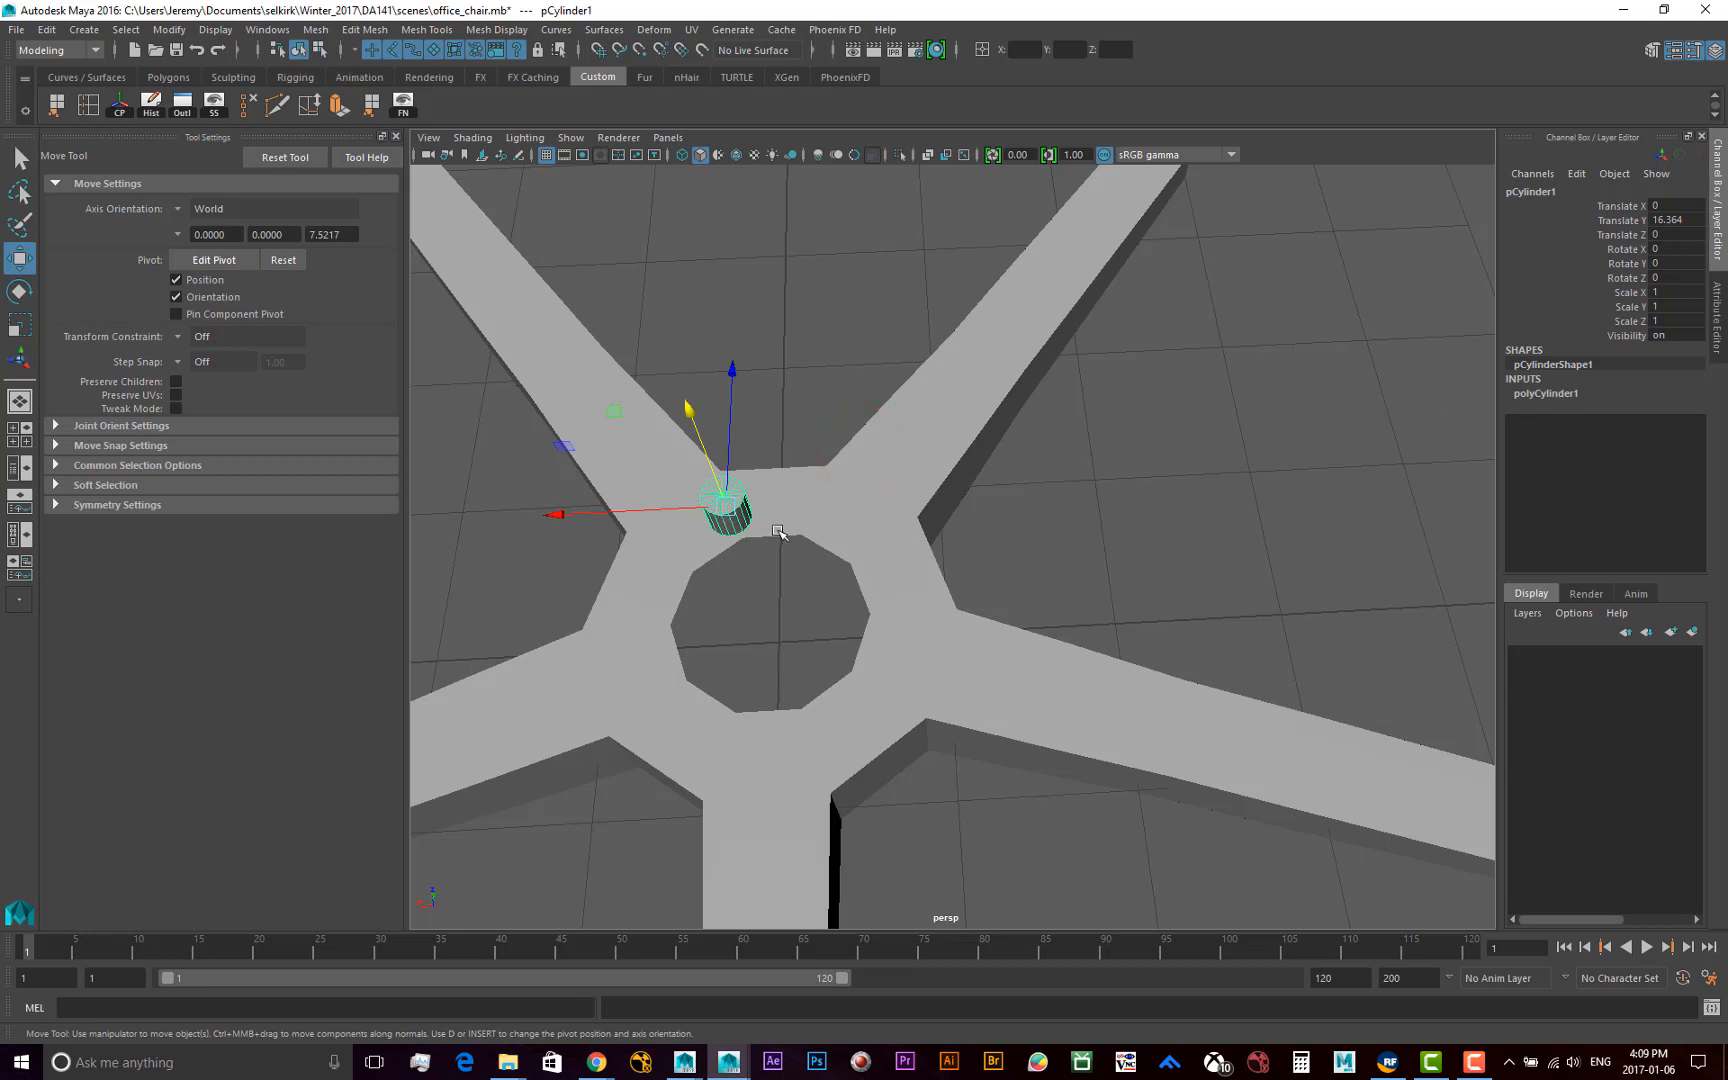
Set the raised cylinder's axis subdivisions to 25
click(853, 522)
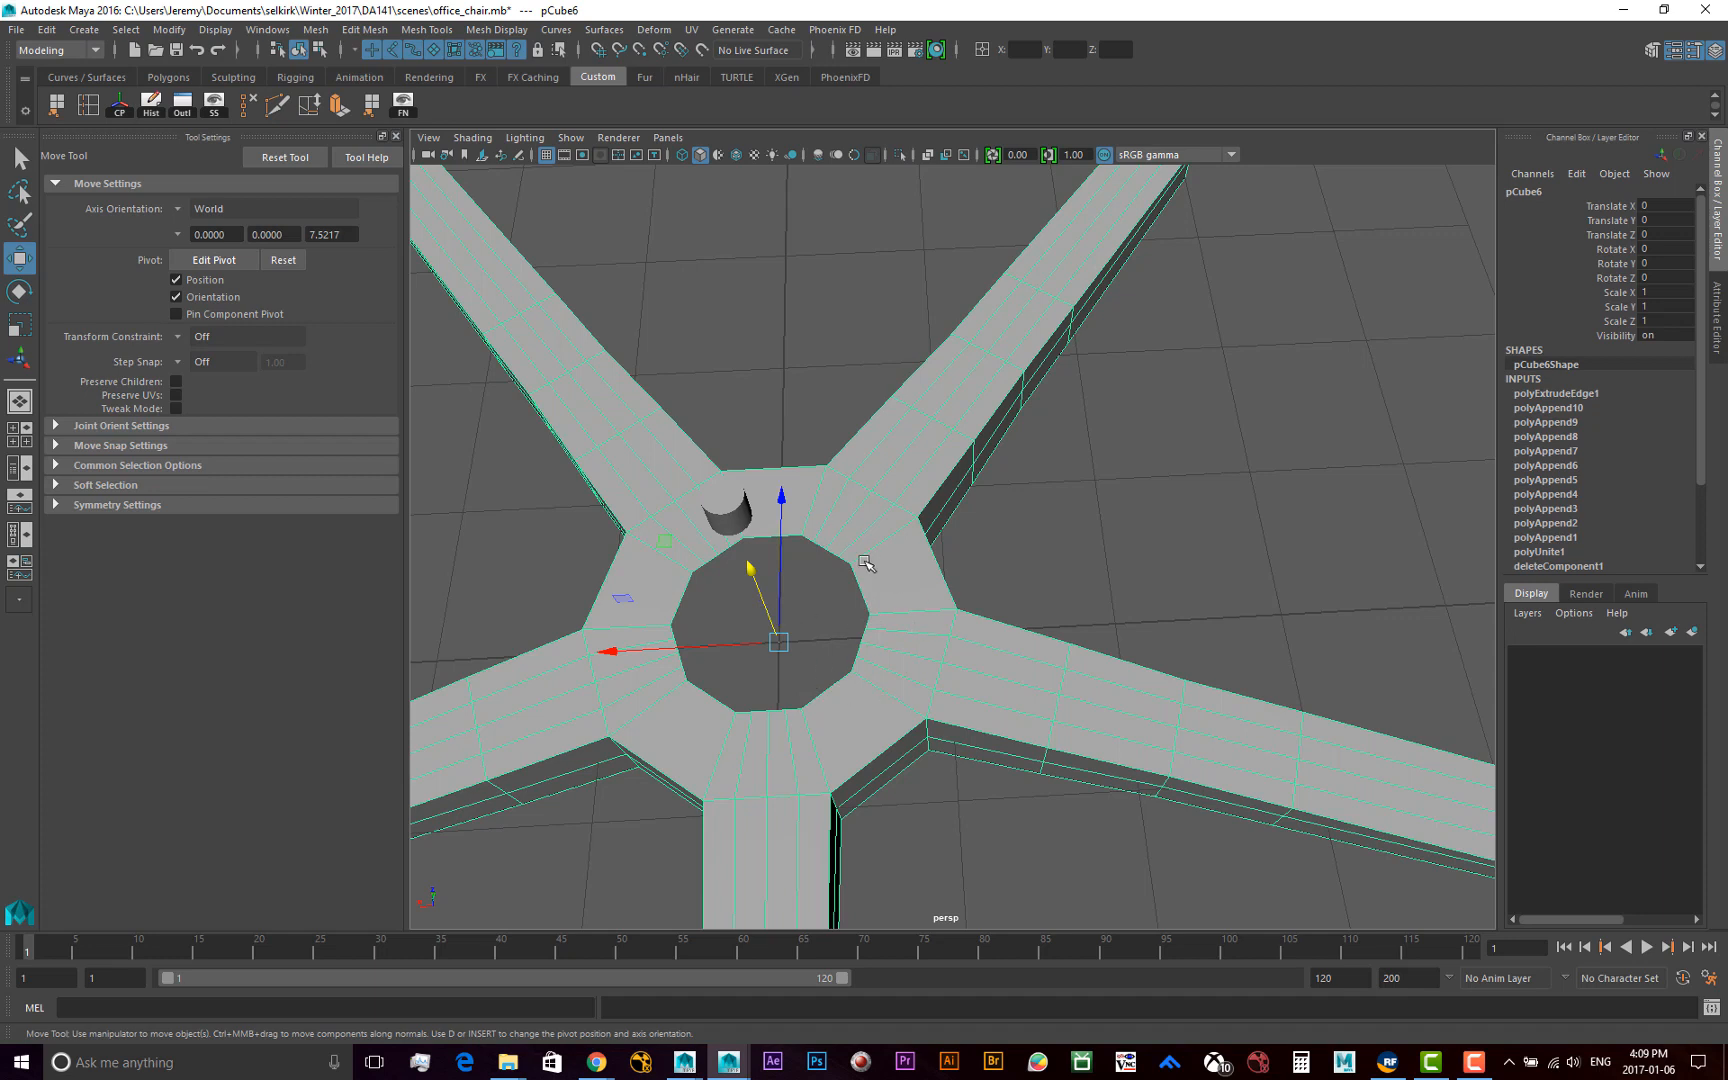
click(735, 515)
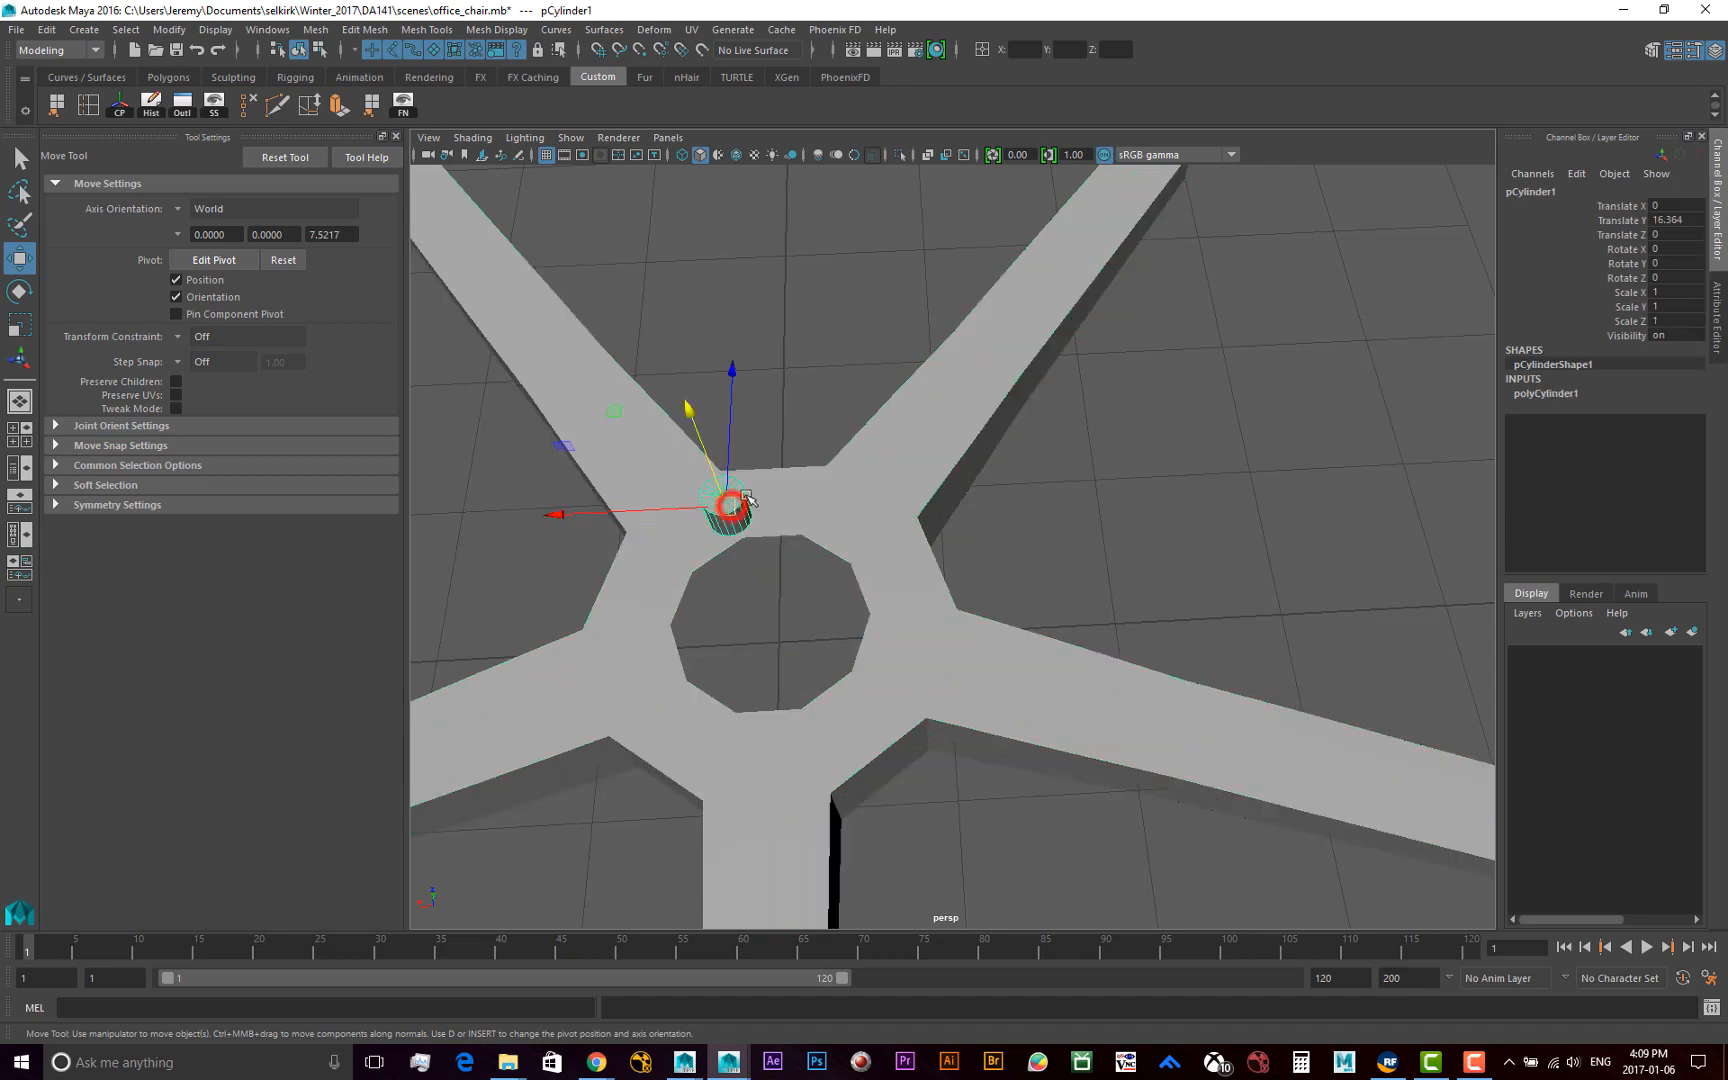
click(1560, 392)
double_click(1681, 437)
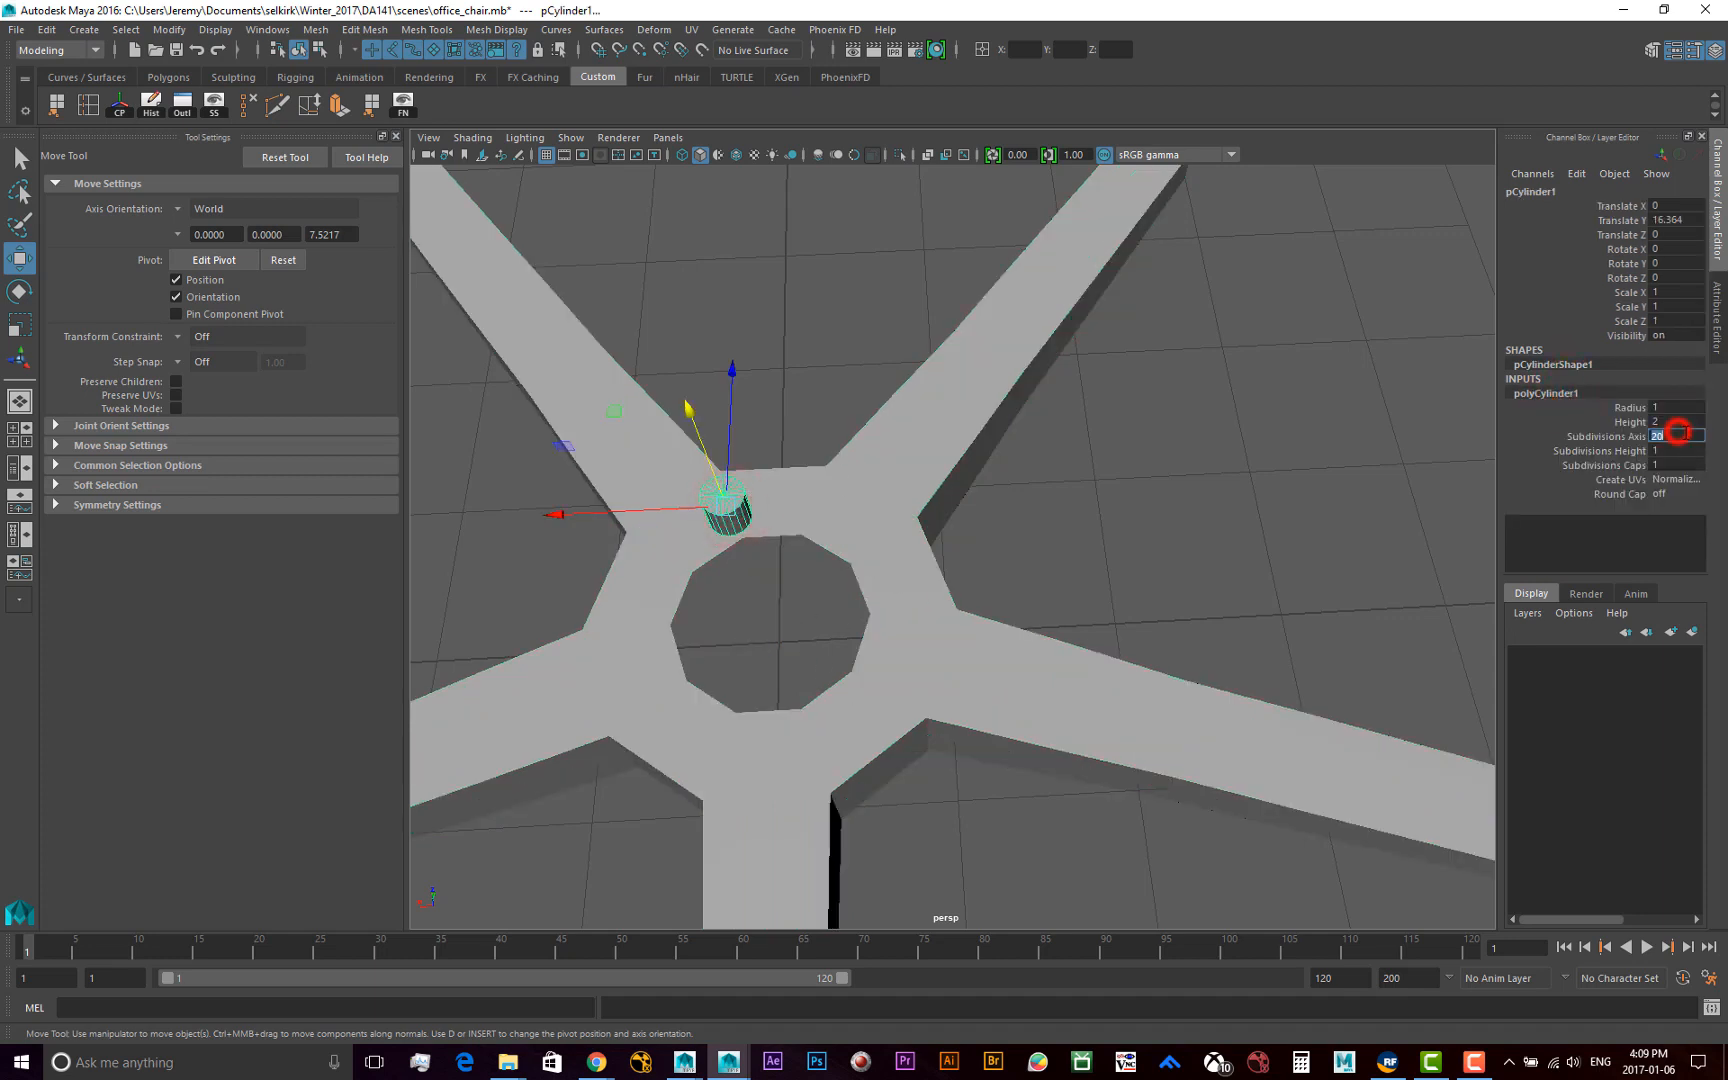
text(25)
key(Return)
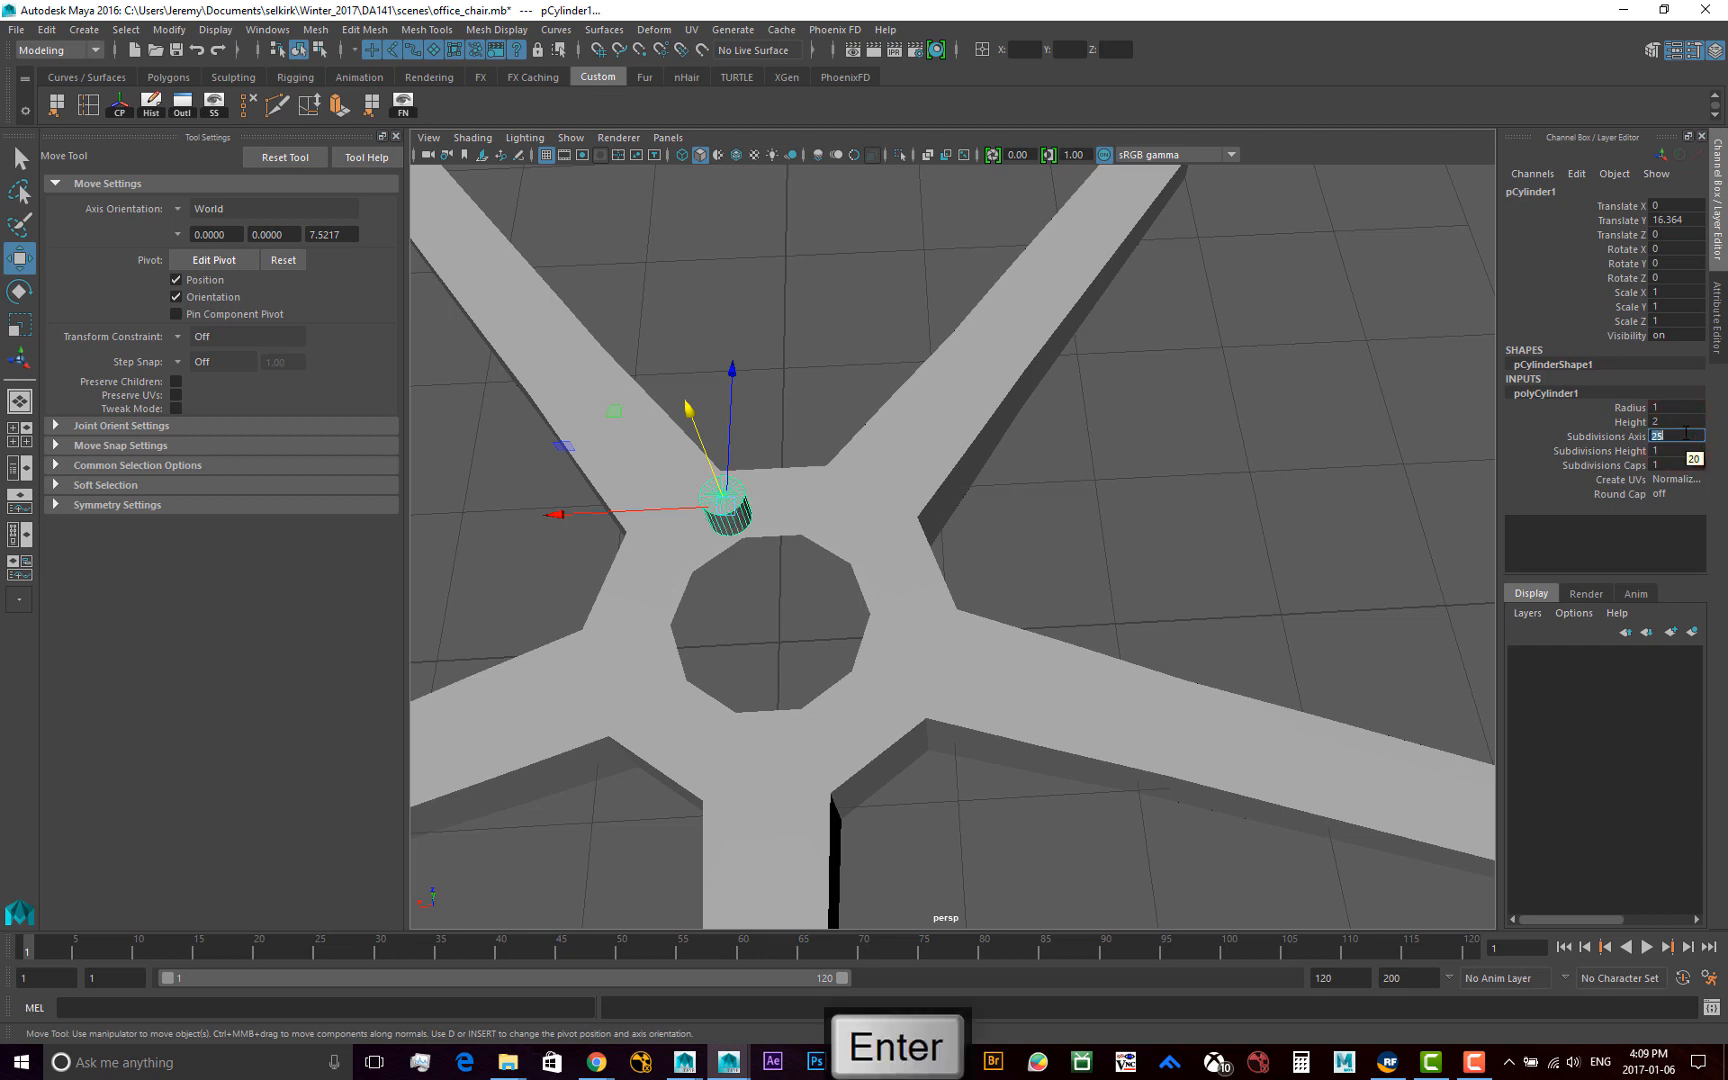
click(1268, 510)
click(714, 515)
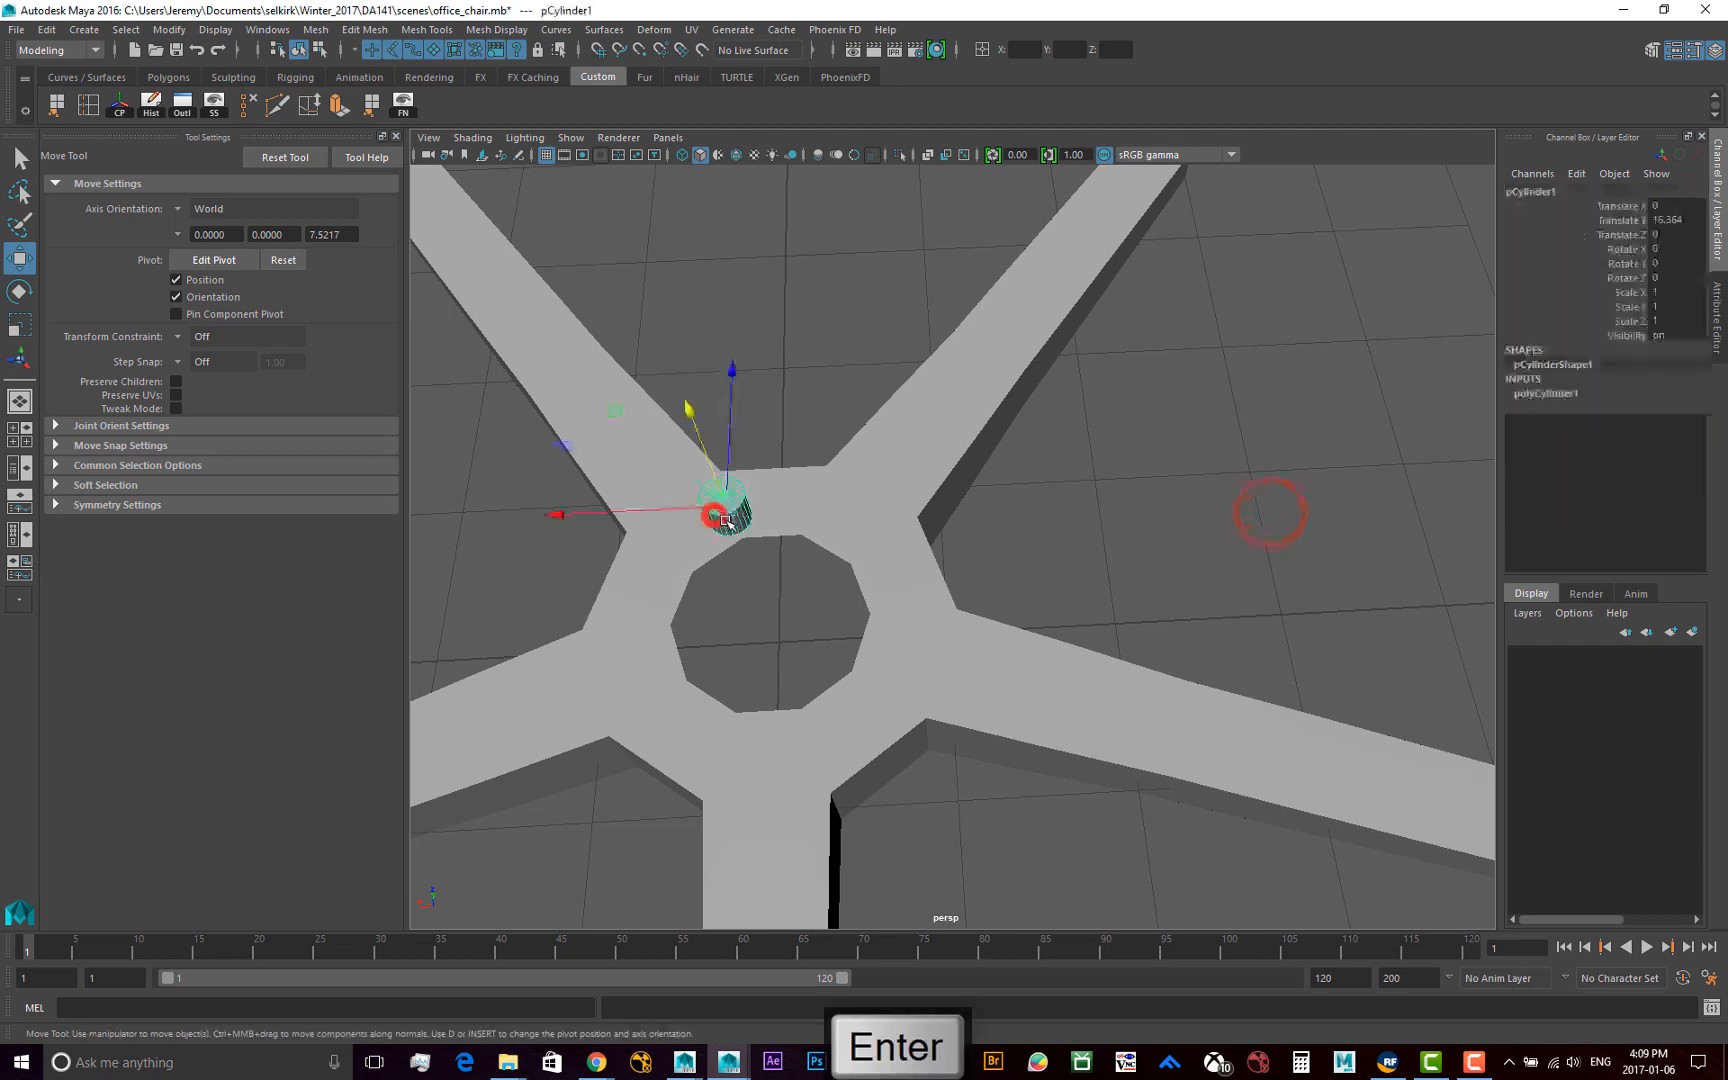
click(1551, 393)
double_click(1679, 437)
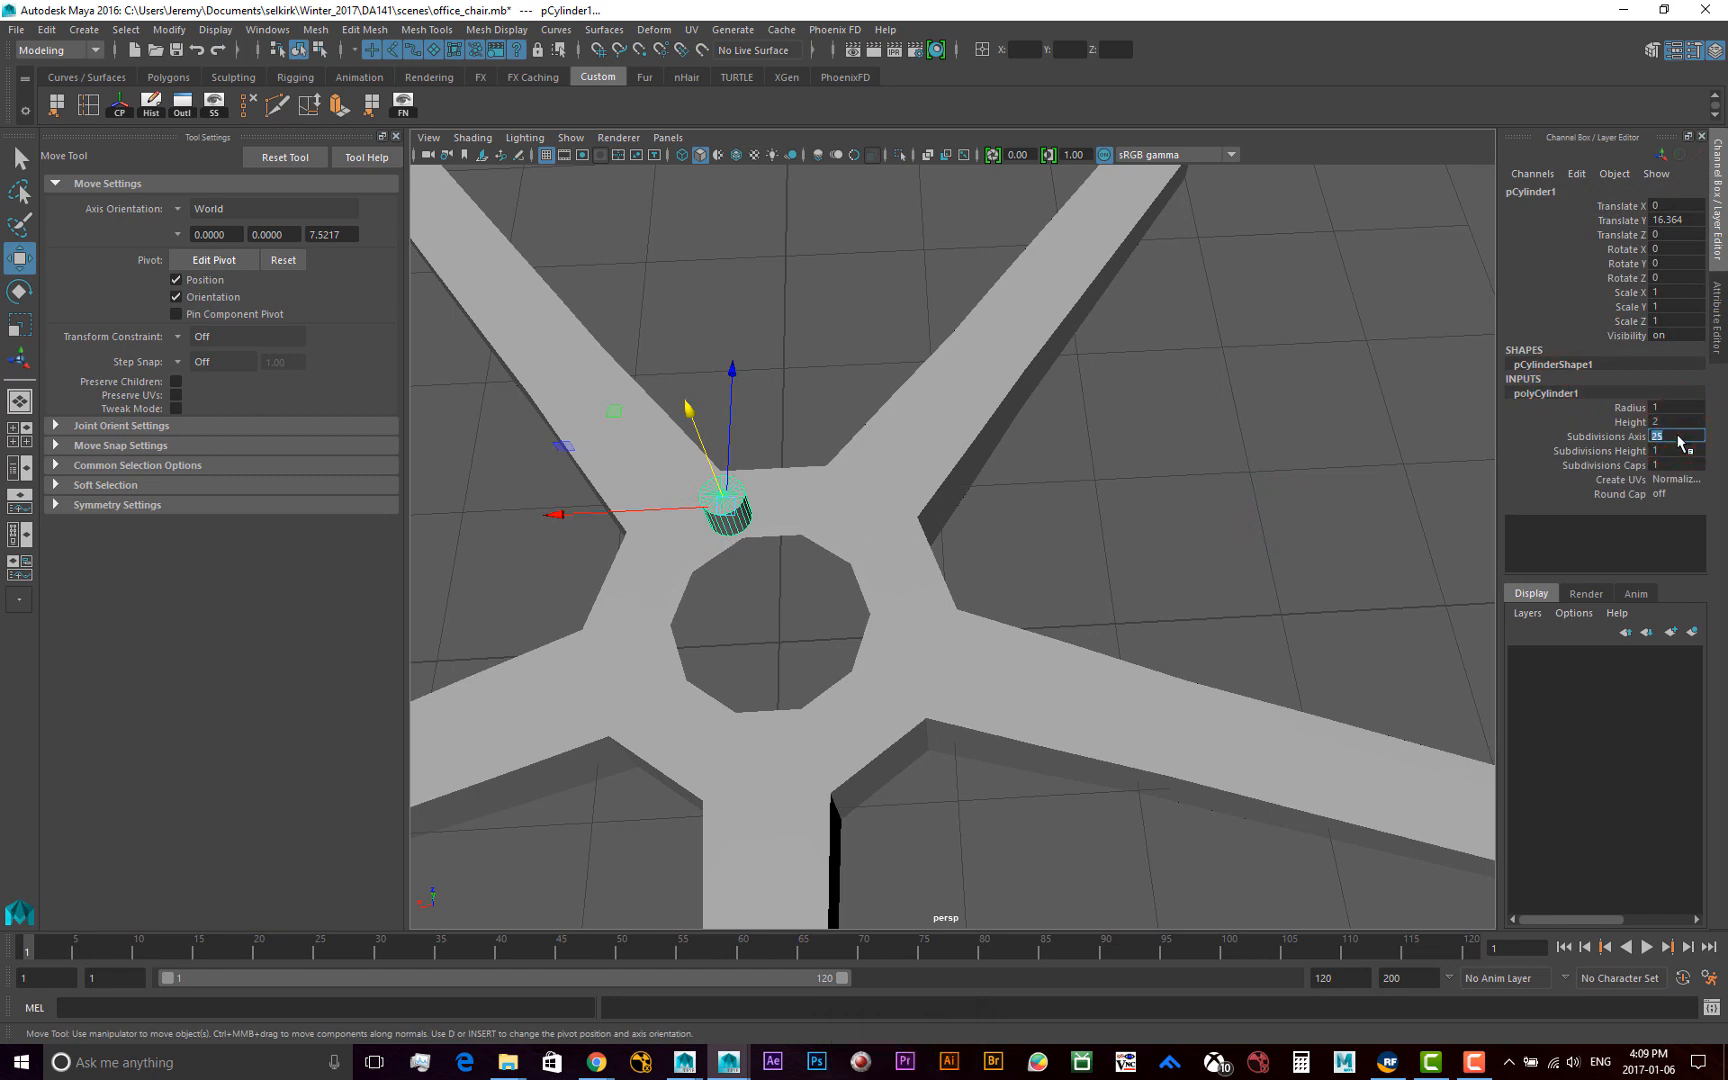
text(25)
key(Return)
Examine the cylinder's side divisions from several angles and compare its shape with the ten-sided hub opening
scroll(742, 588, up, 4)
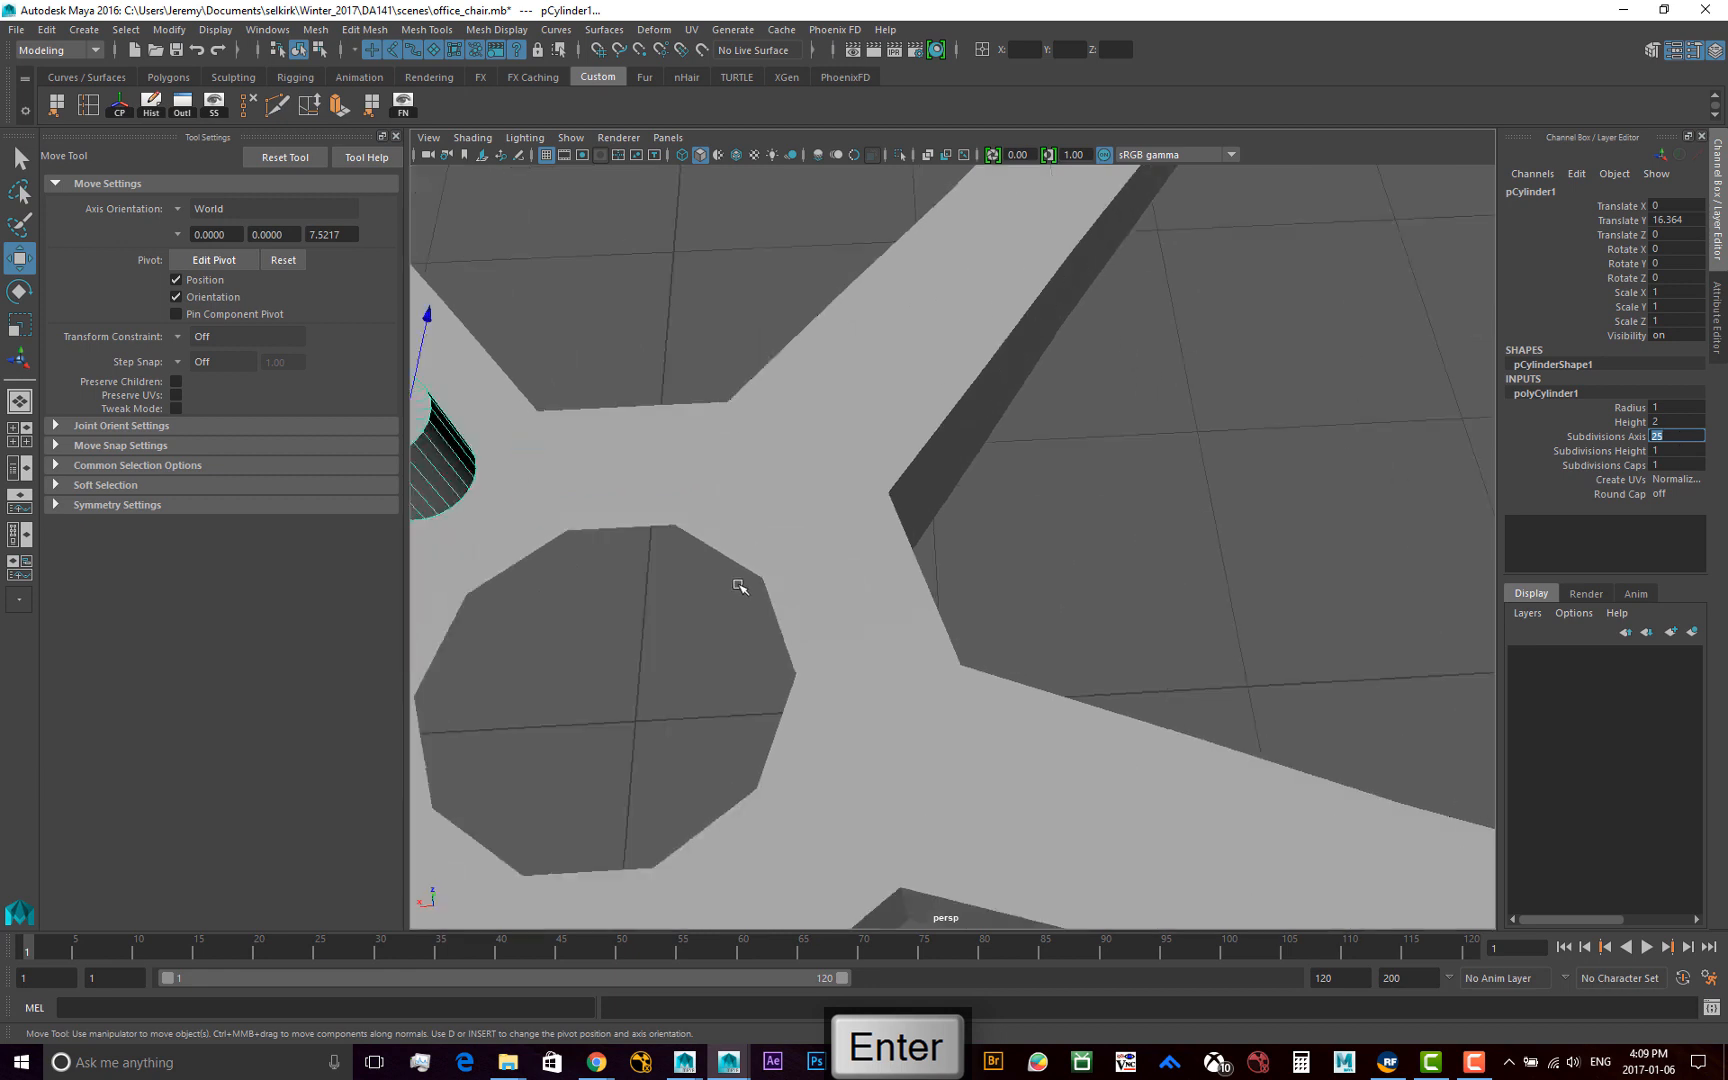
alt+middle_drag(678, 541, 945, 563)
alt+drag(911, 576, 968, 566)
alt+right_drag(1038, 548, 990, 541)
alt+drag(985, 539, 983, 542)
scroll(965, 612, up, 6)
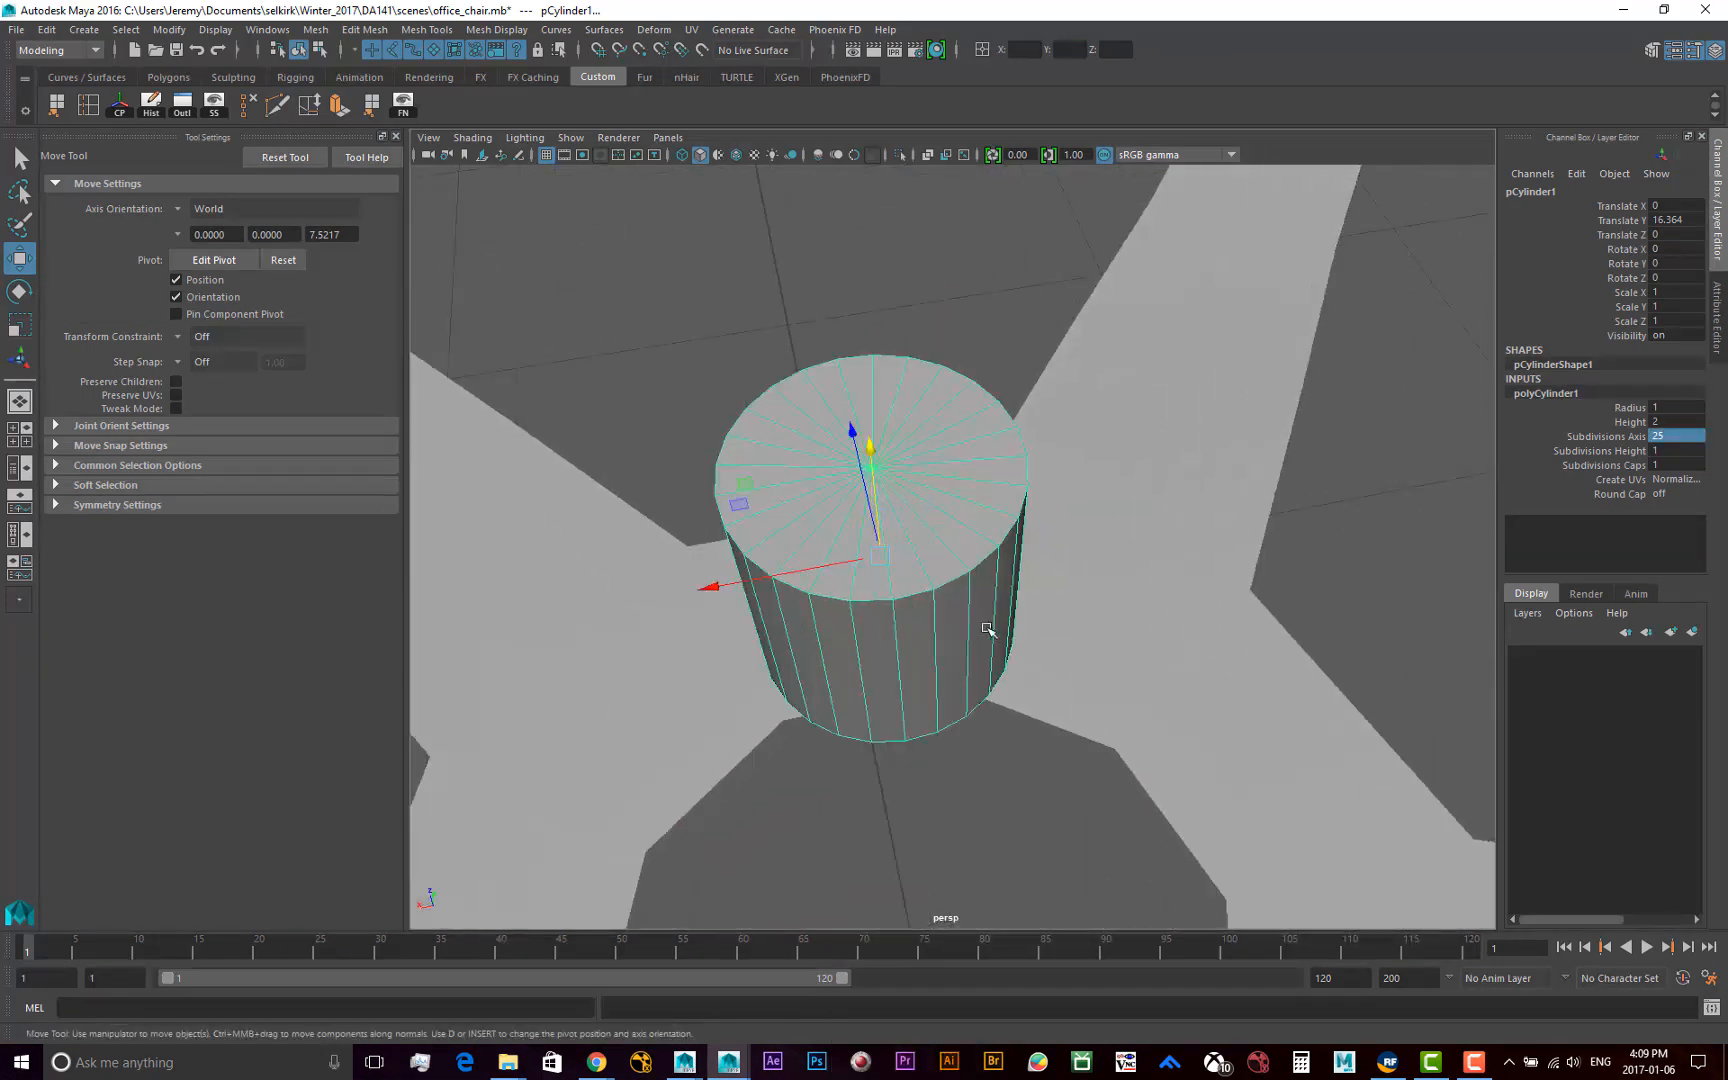
scroll(968, 612, down, 5)
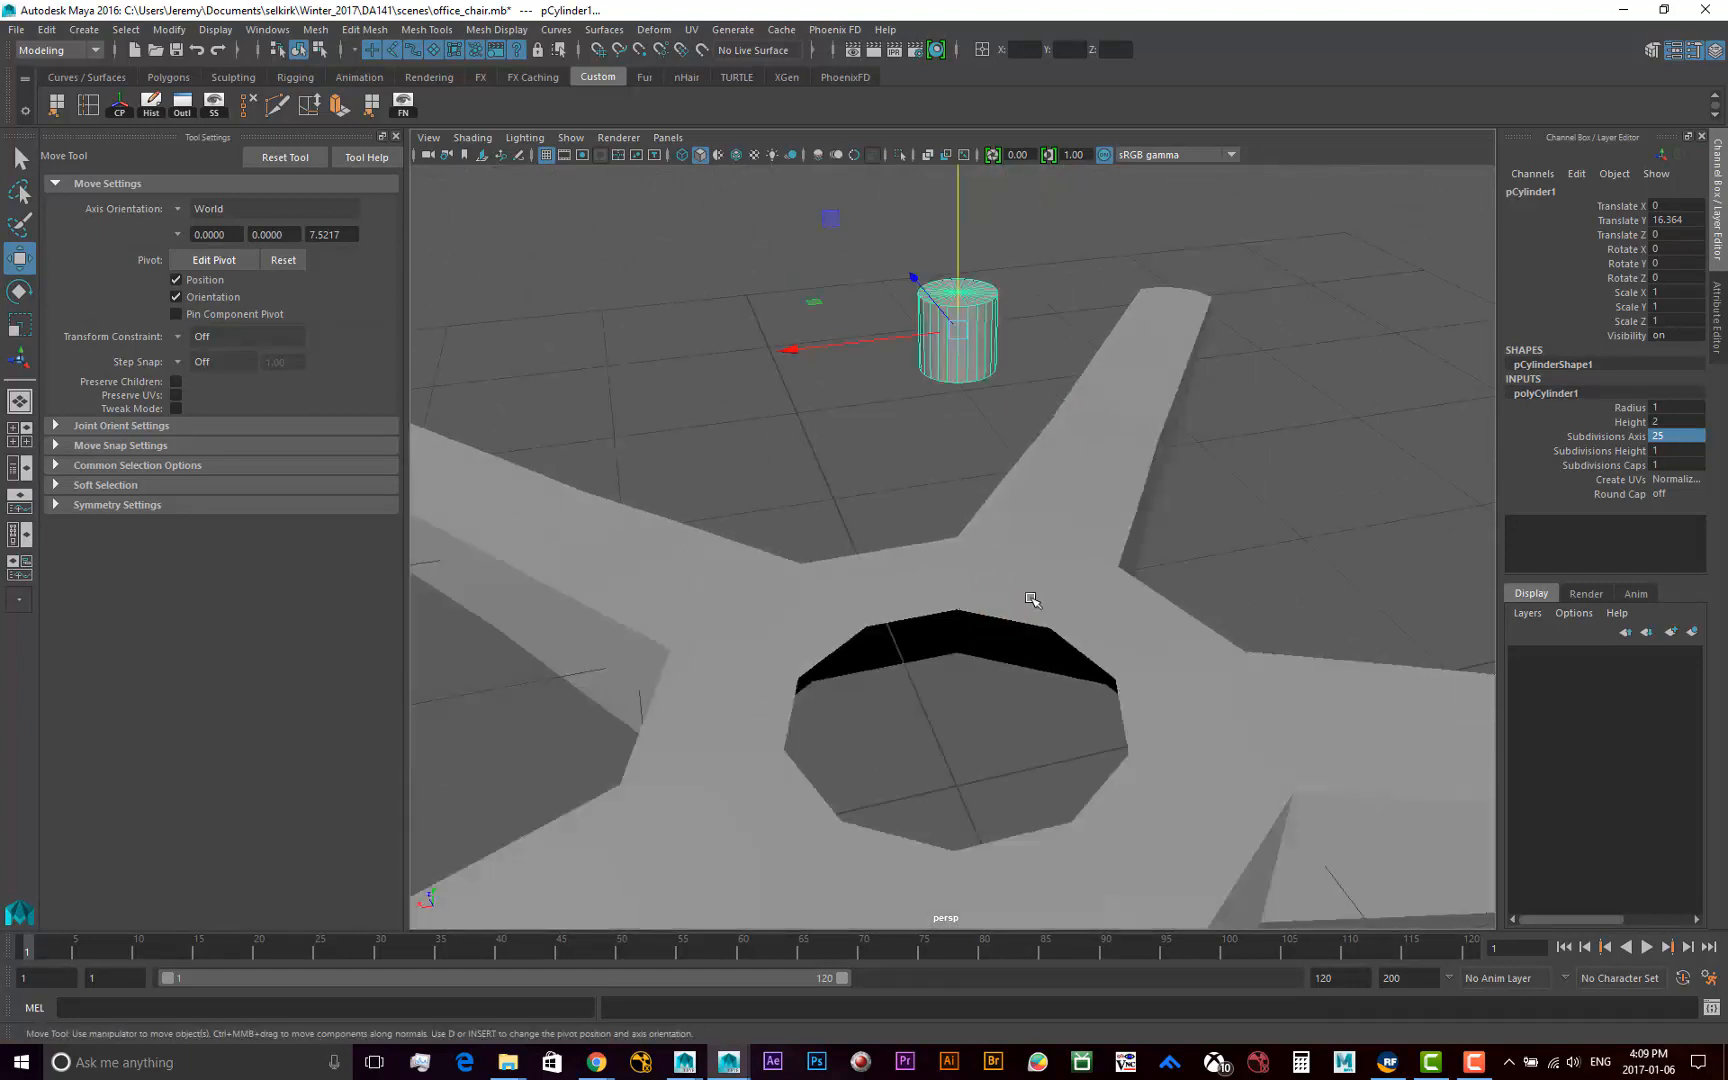
alt+drag(972, 528, 925, 540)
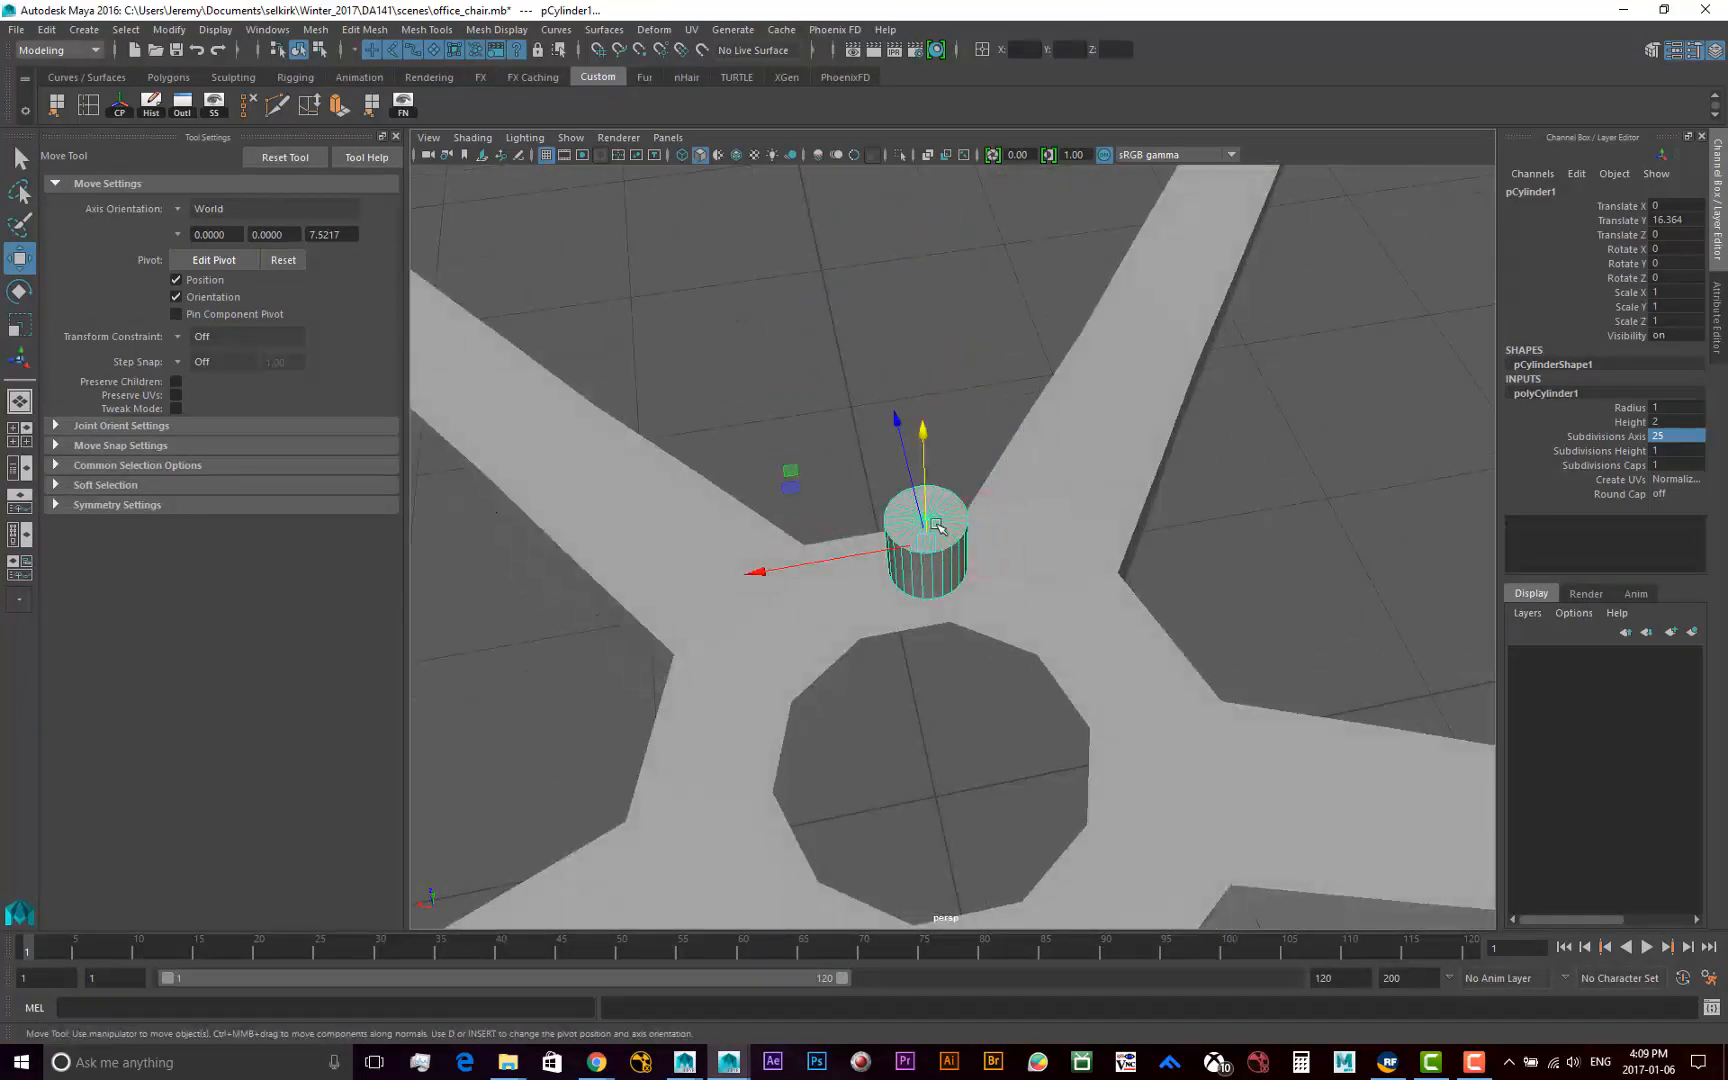
alt+middle_drag(922, 578, 890, 631)
alt+right_drag(886, 633, 996, 648)
alt+drag(965, 656, 990, 638)
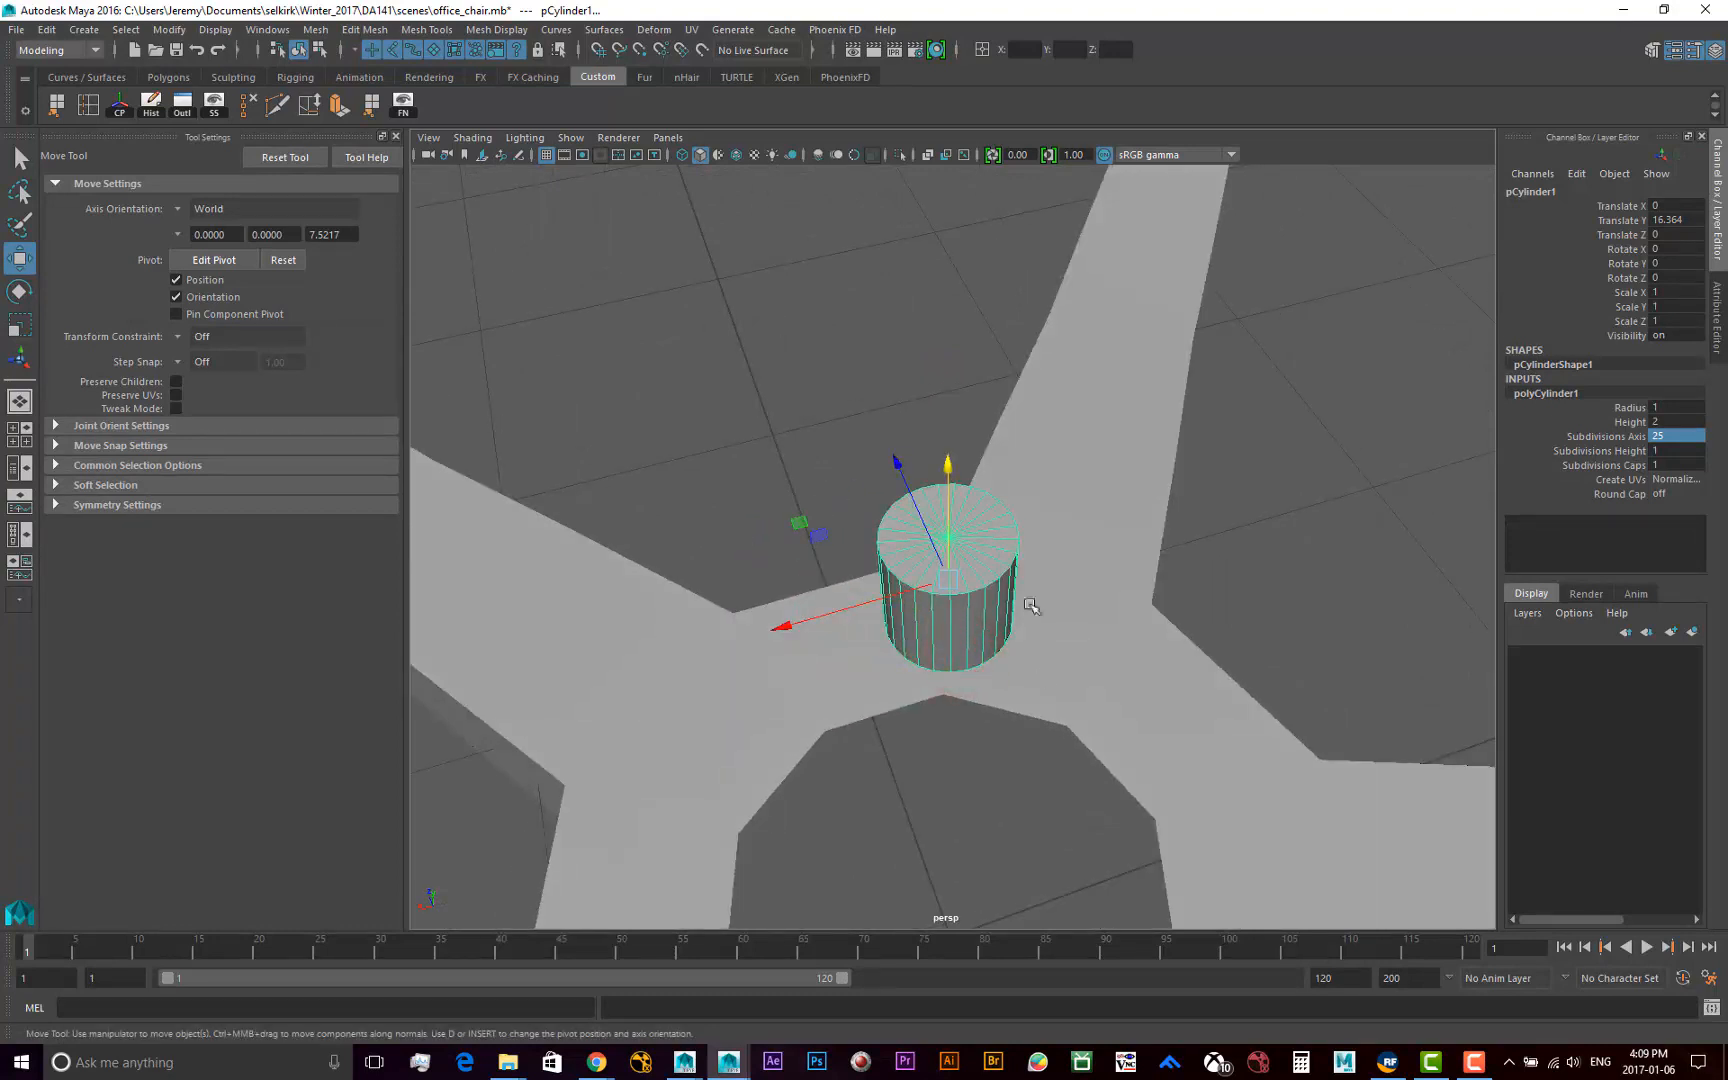
scroll(1030, 606, down, 5)
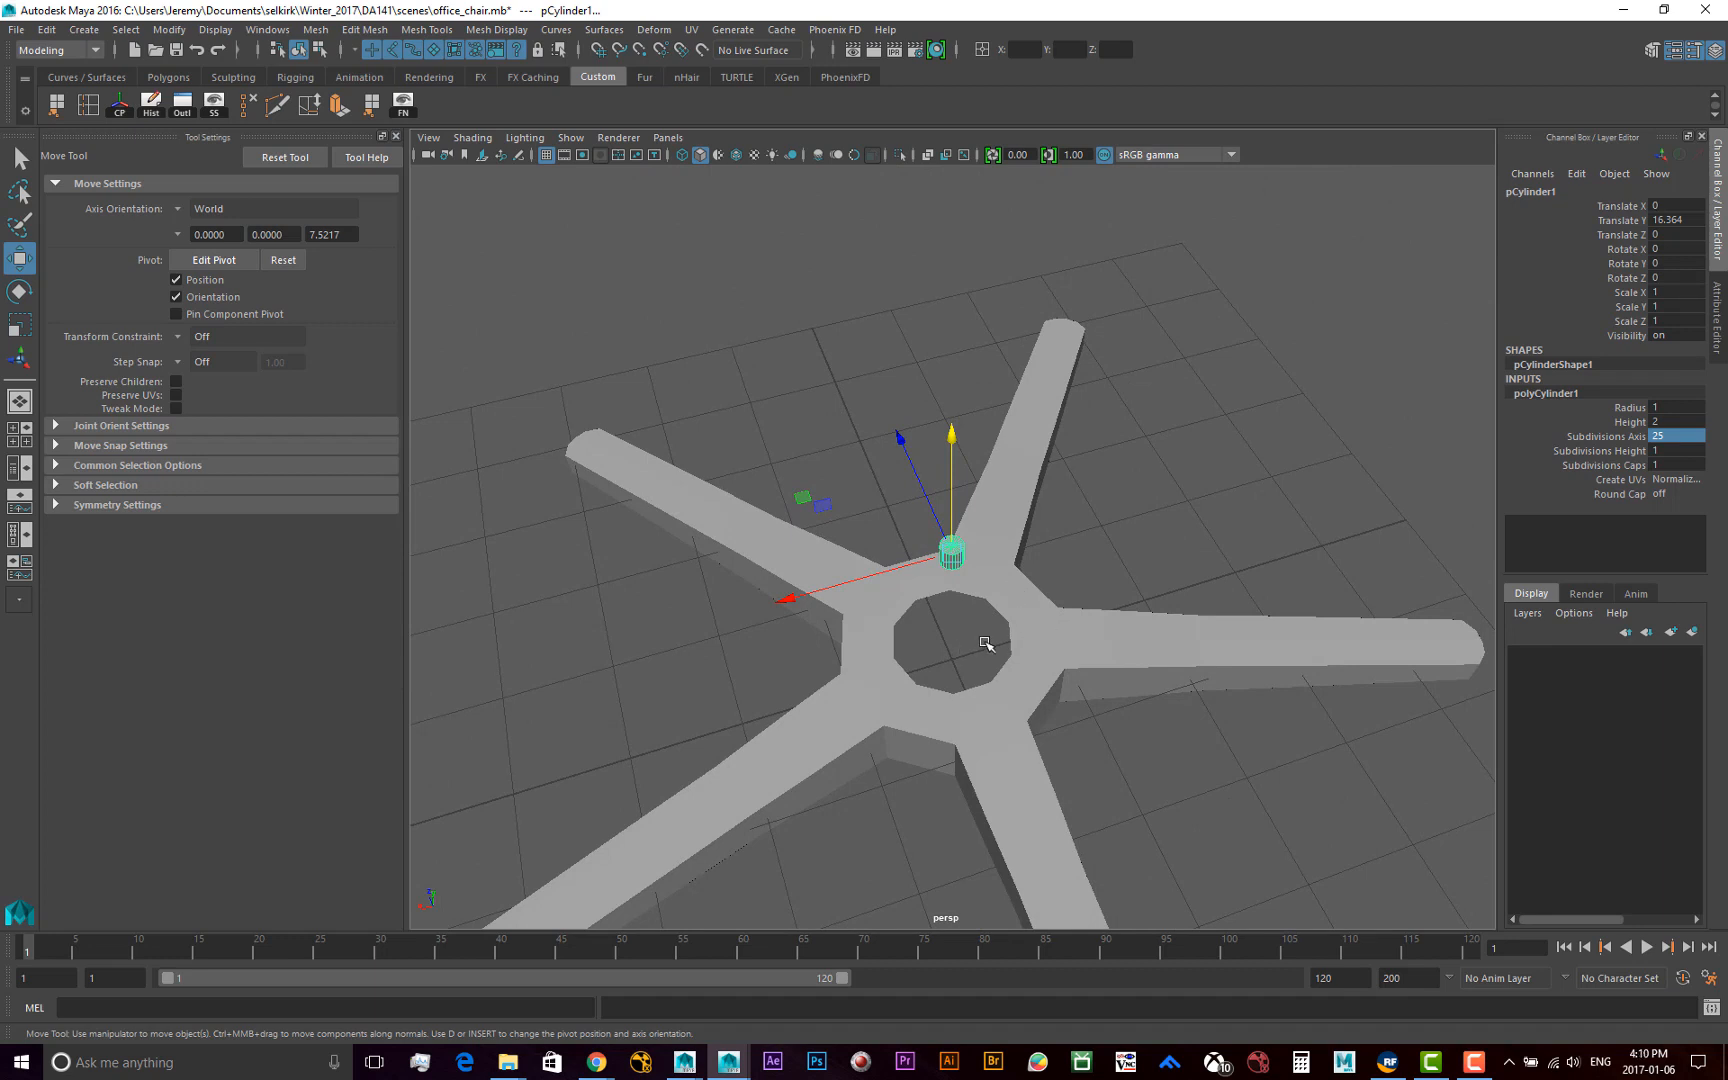
key(f)
alt+drag(1068, 741, 1052, 655)
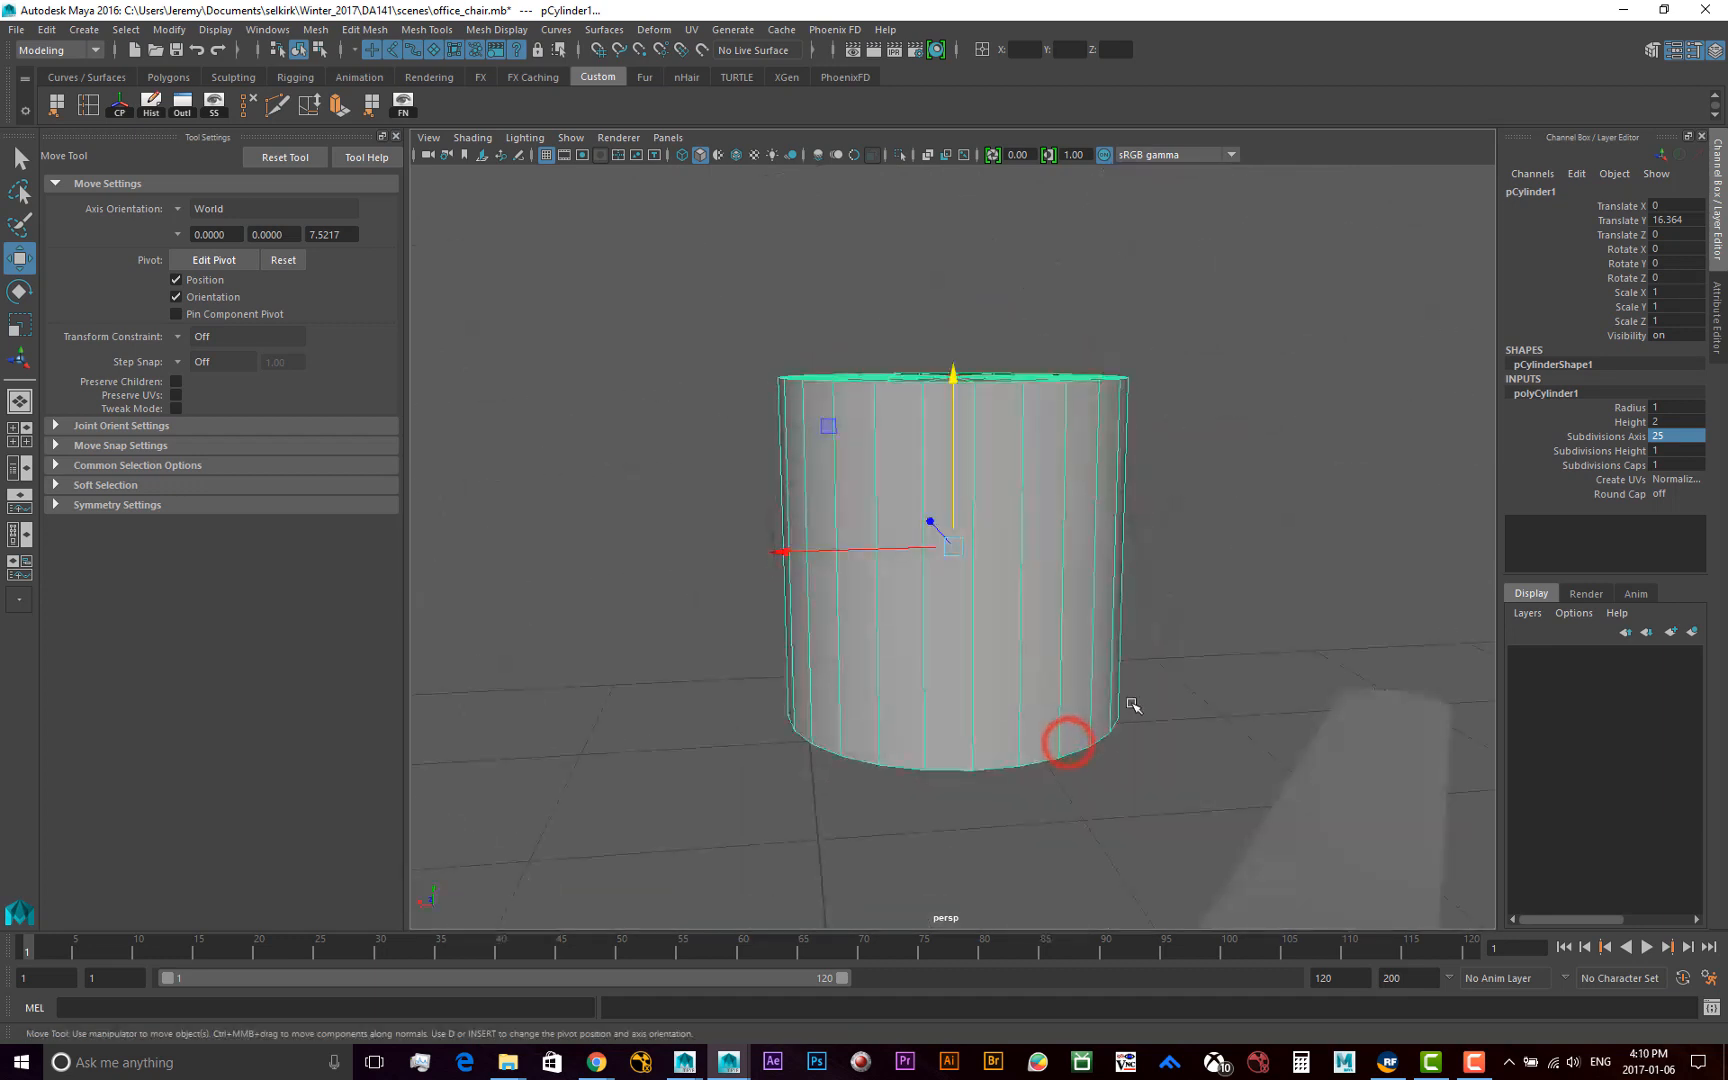
alt+right_drag(1149, 694, 887, 679)
alt+right_drag(1012, 681, 470, 660)
alt+drag(825, 653, 842, 750)
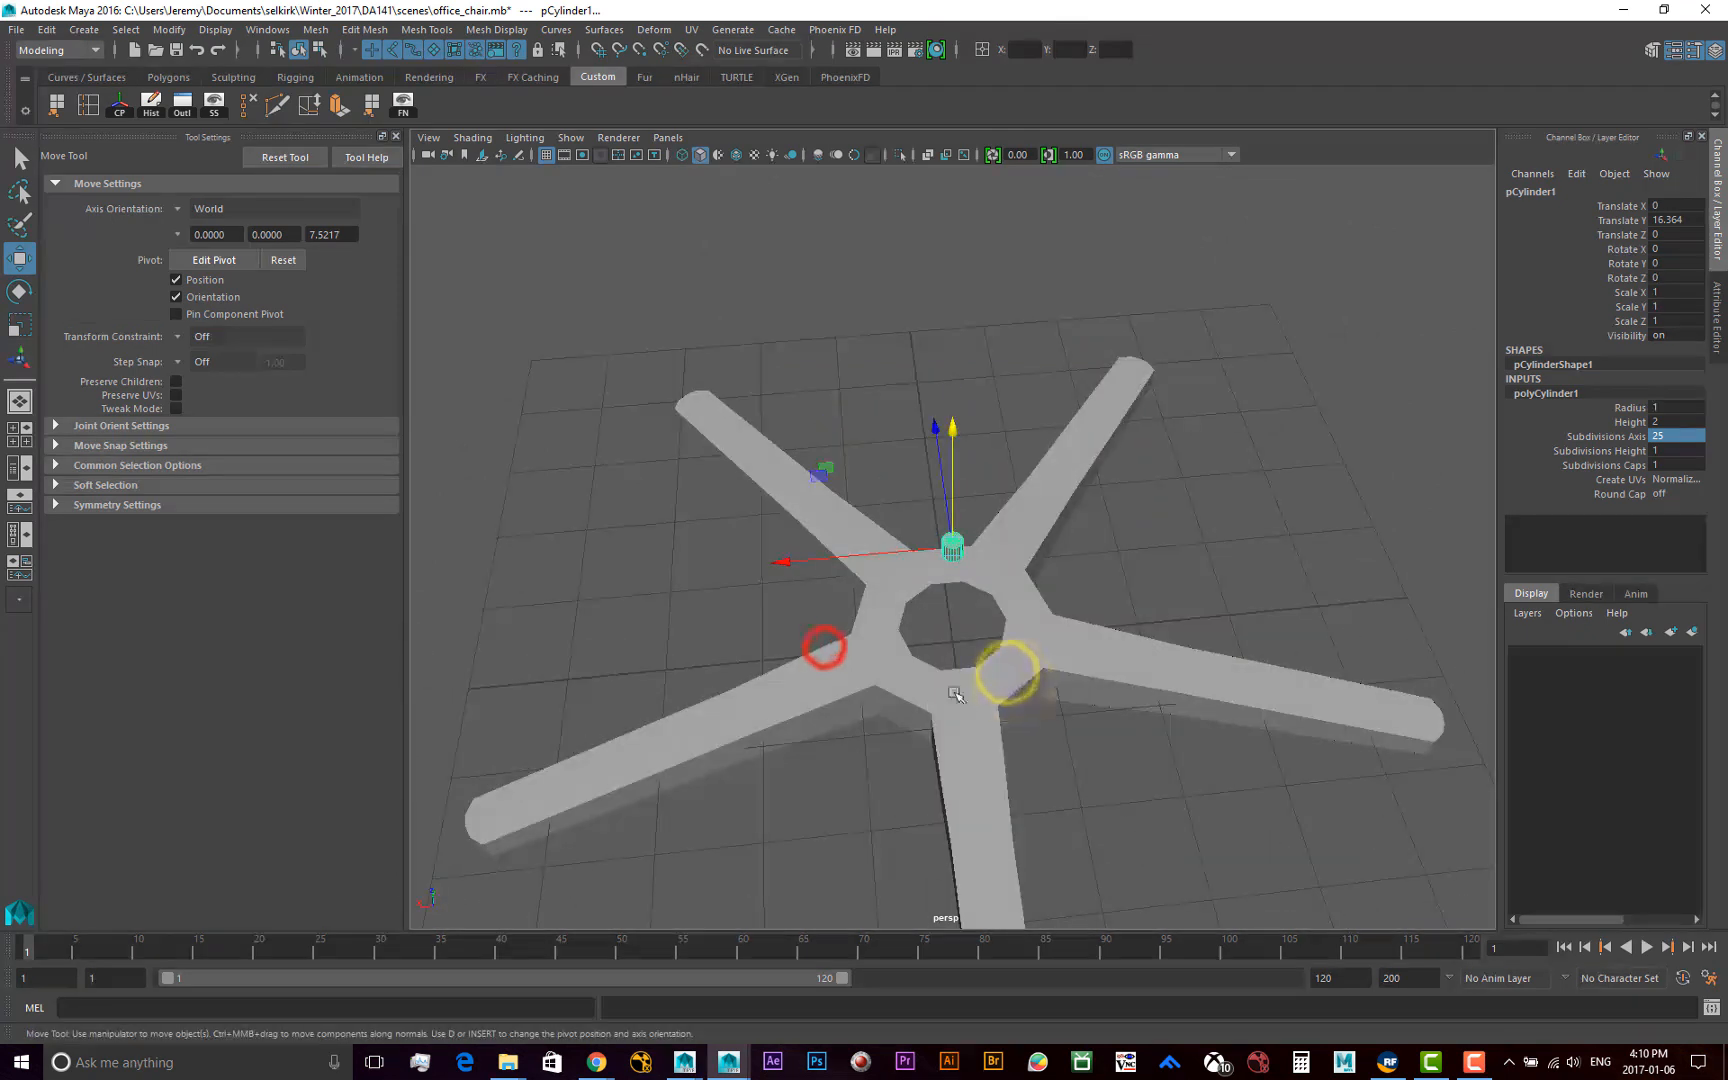
Examine the cylinder together with the star base, and frame it to inspect its cap faces up close
shift+click(955, 688)
click(1115, 584)
click(1020, 590)
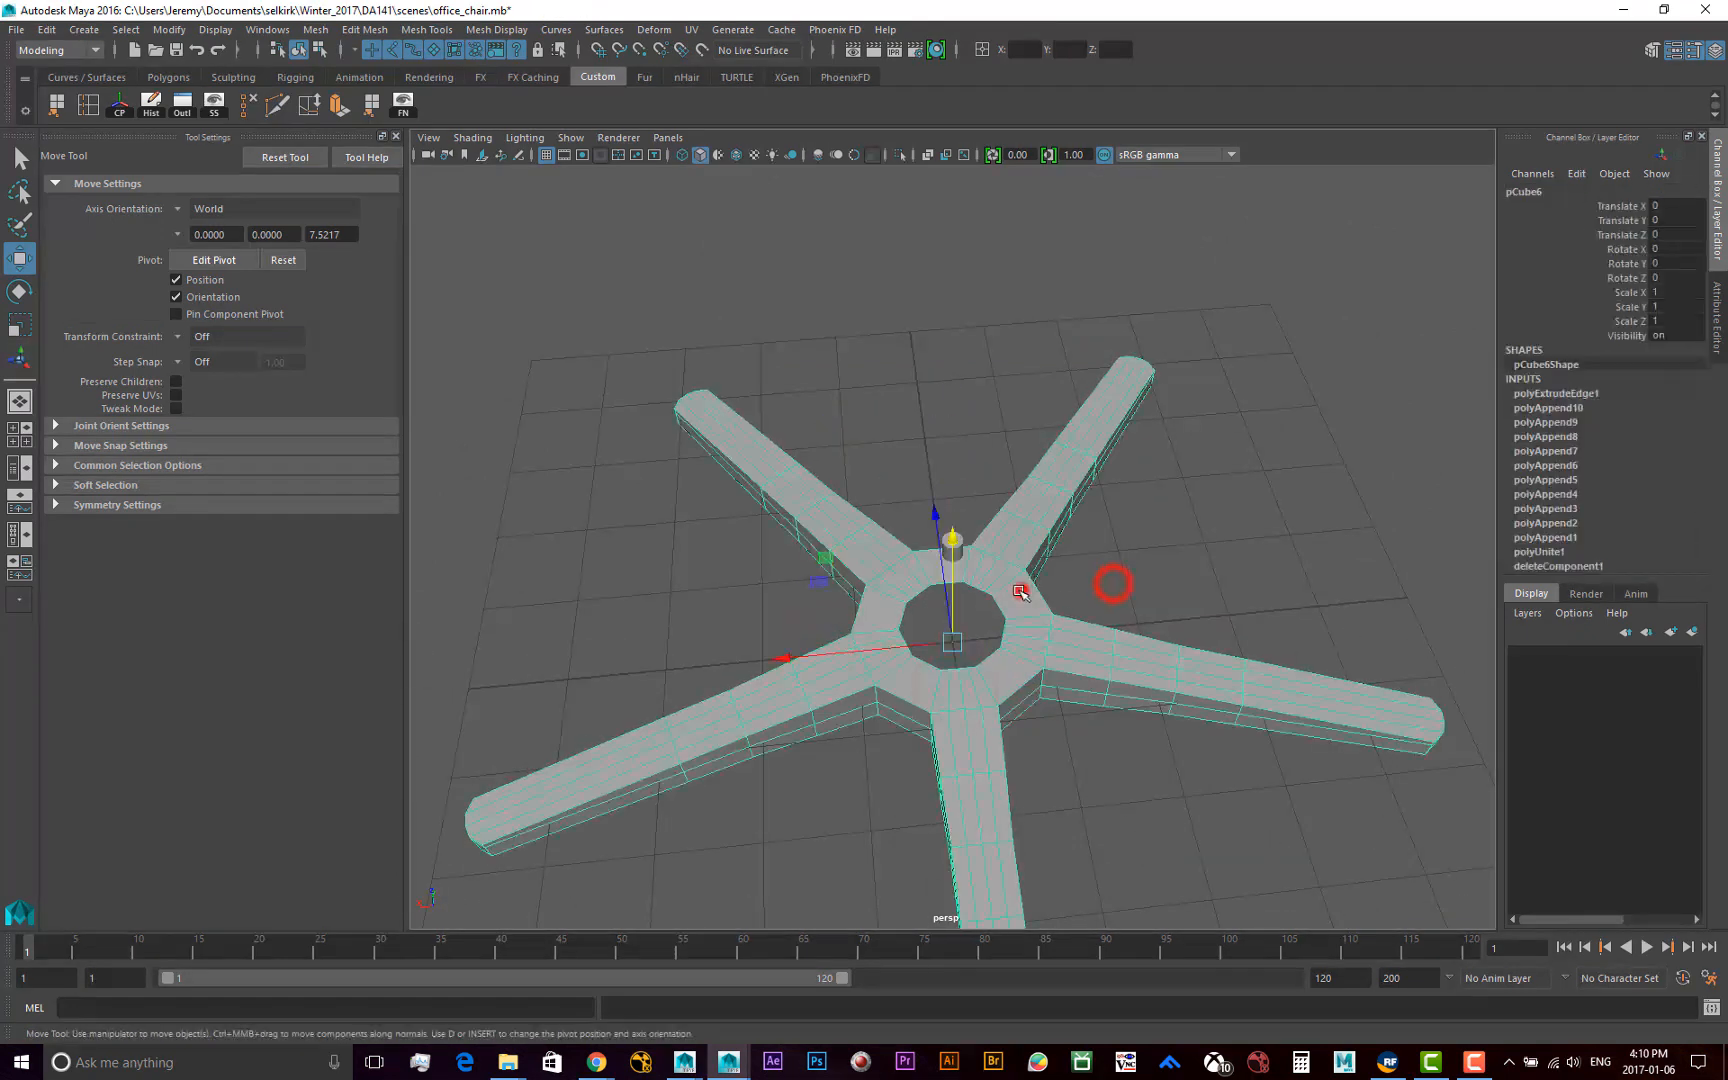
shift+click(963, 540)
scroll(1043, 572, down, 3)
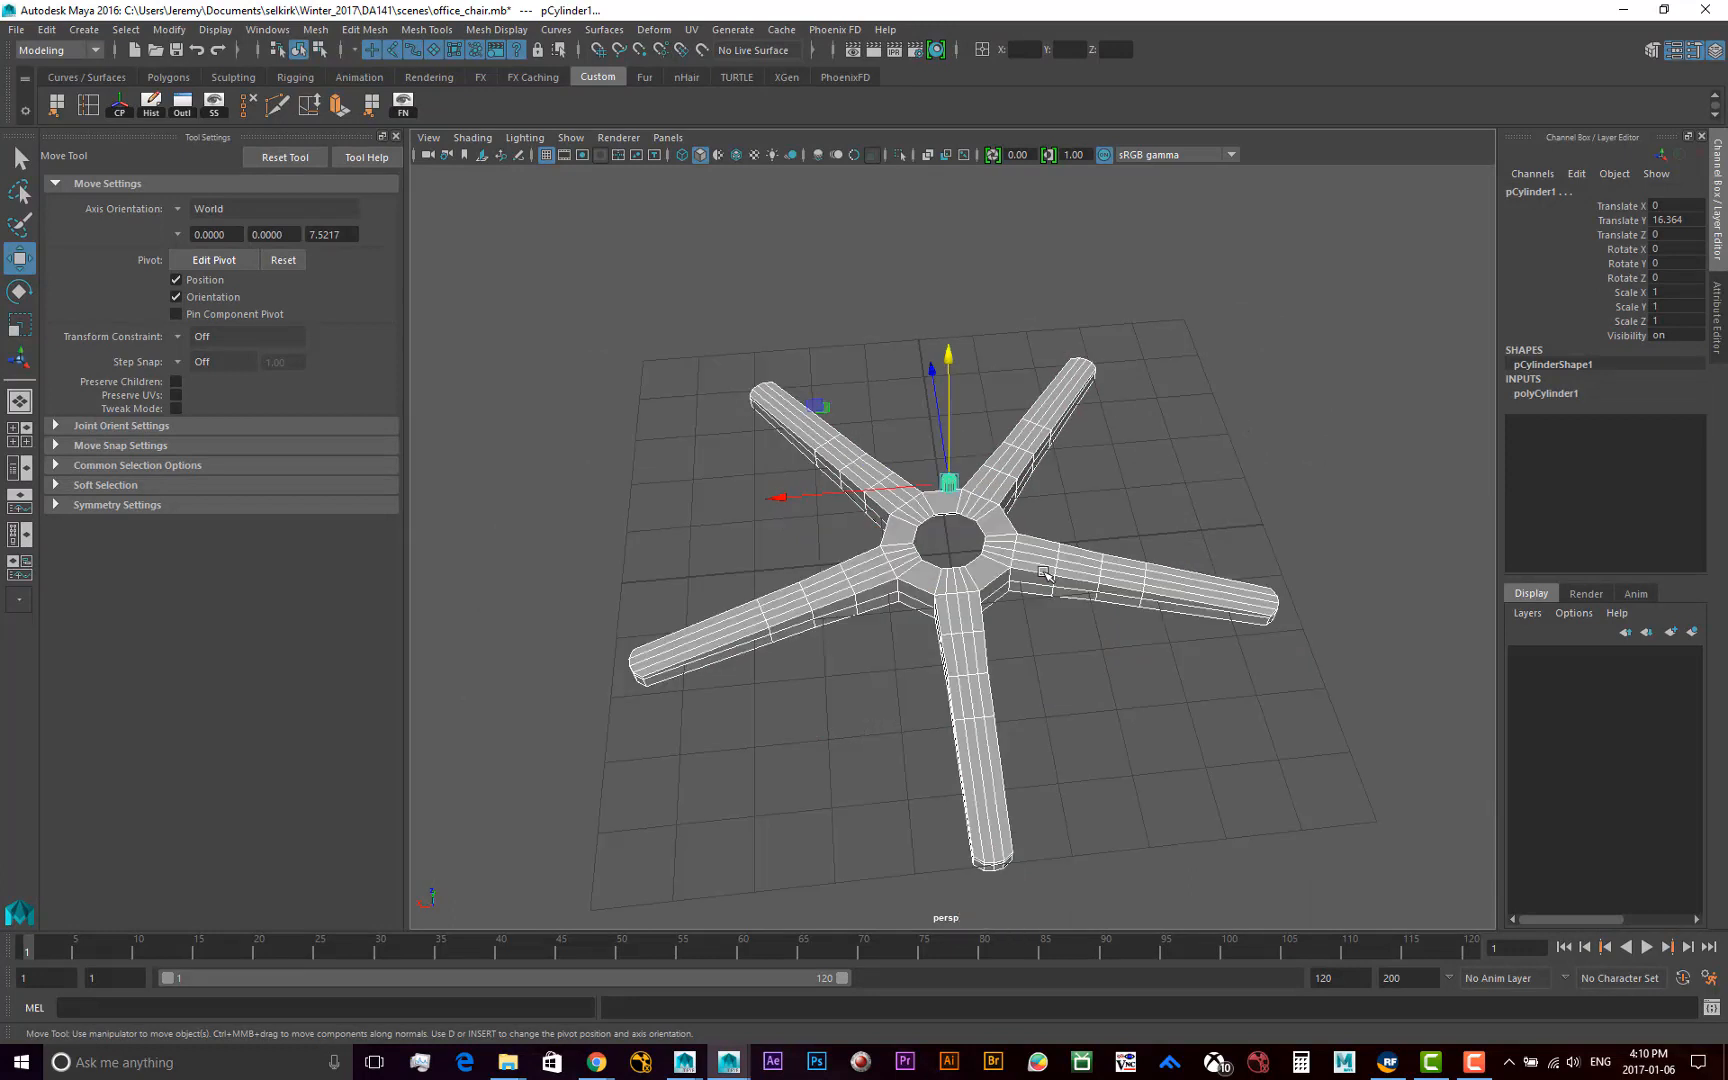
alt+drag(998, 620, 852, 608)
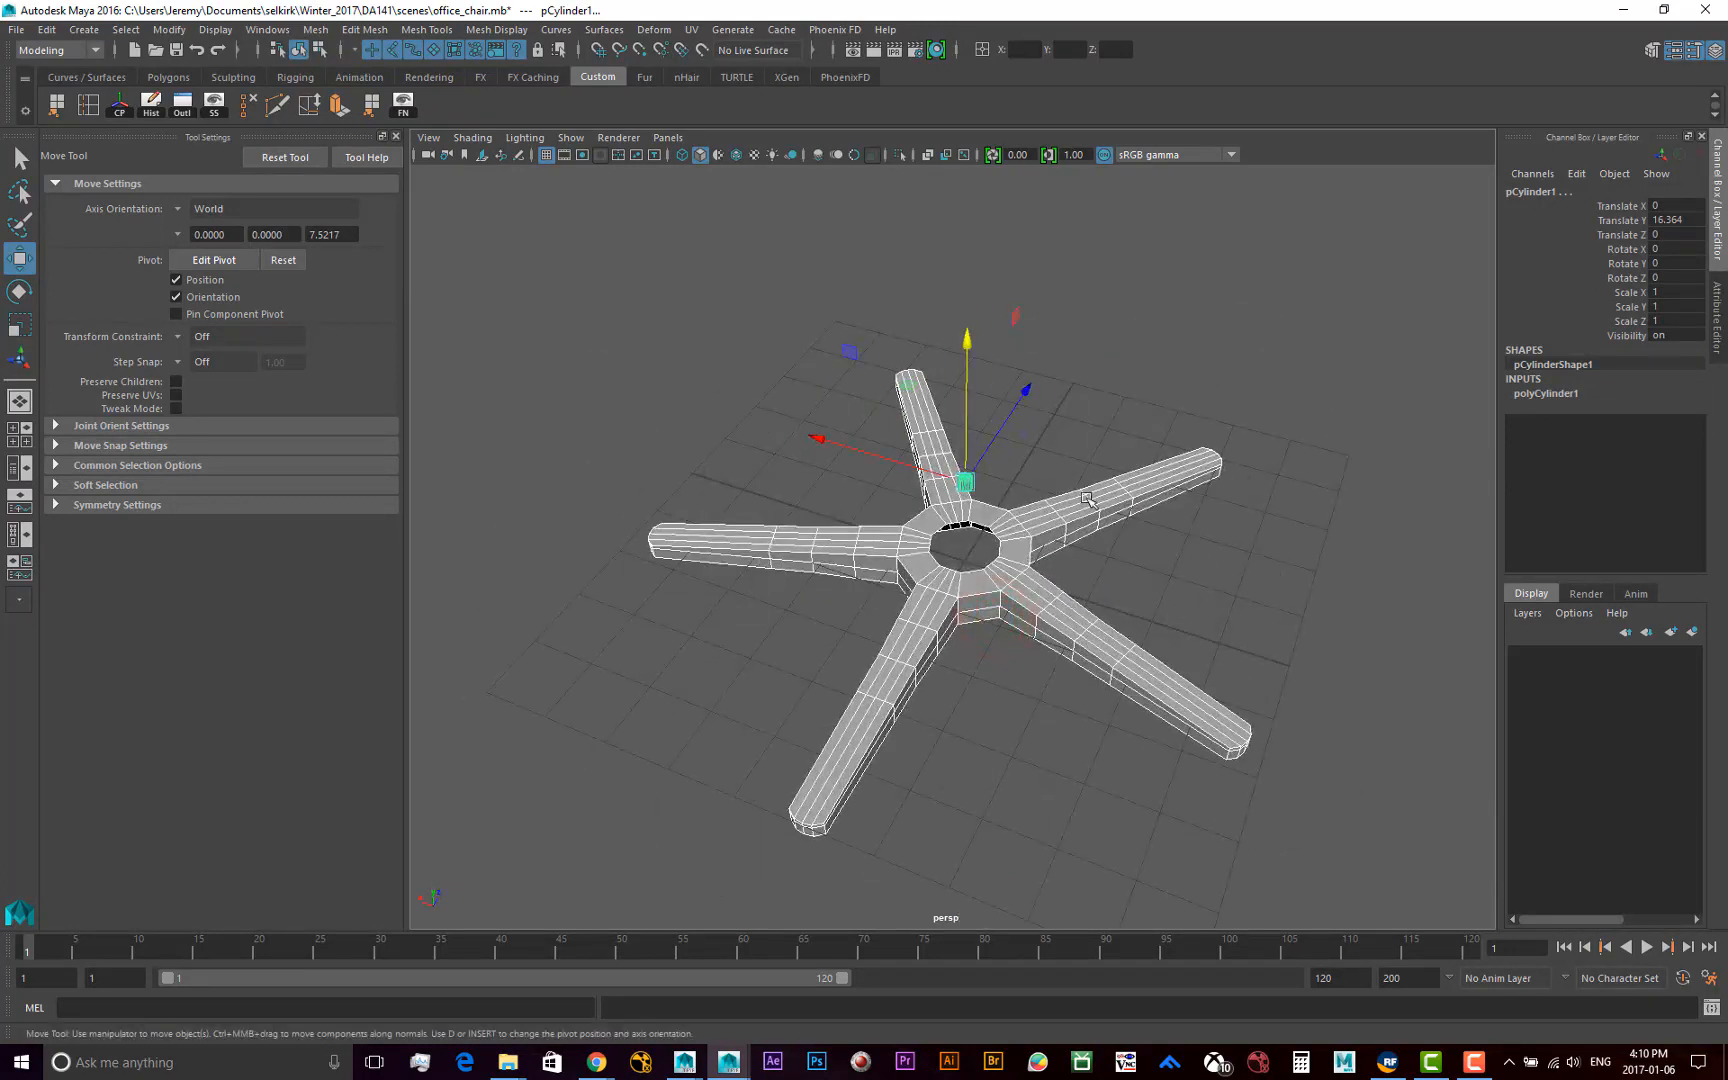
click(1184, 540)
click(963, 480)
key(f)
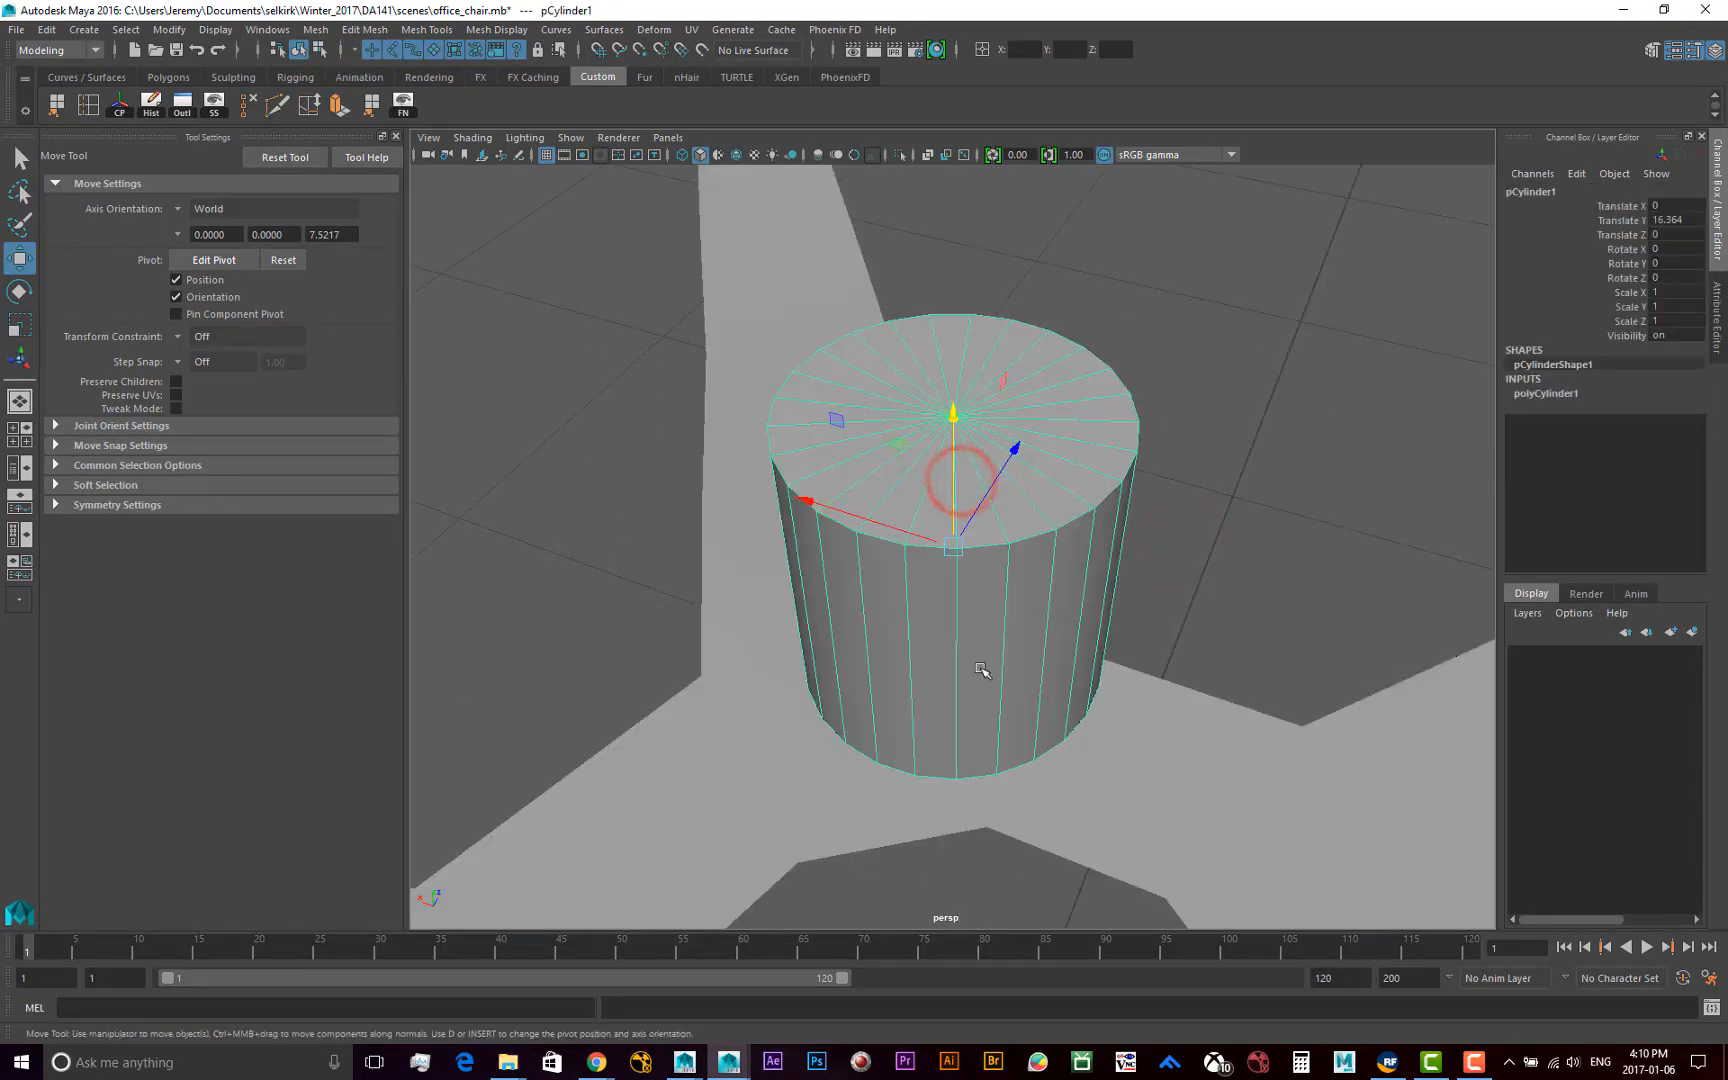
scroll(995, 652, down, 2)
mouse_move(975, 765)
alt+mouse_down()
mouse_move(1034, 663)
mouse_move(878, 752)
mouse_move(810, 849)
mouse_move(969, 672)
mouse_move(906, 783)
mouse_move(1077, 729)
mouse_move(887, 713)
mouse_move(918, 744)
mouse_move(921, 664)
mouse_move(864, 760)
mouse_move(899, 729)
mouse_move(868, 752)
mouse_move(1014, 746)
mouse_move(880, 750)
mouse_move(958, 738)
alt+mouse_up()
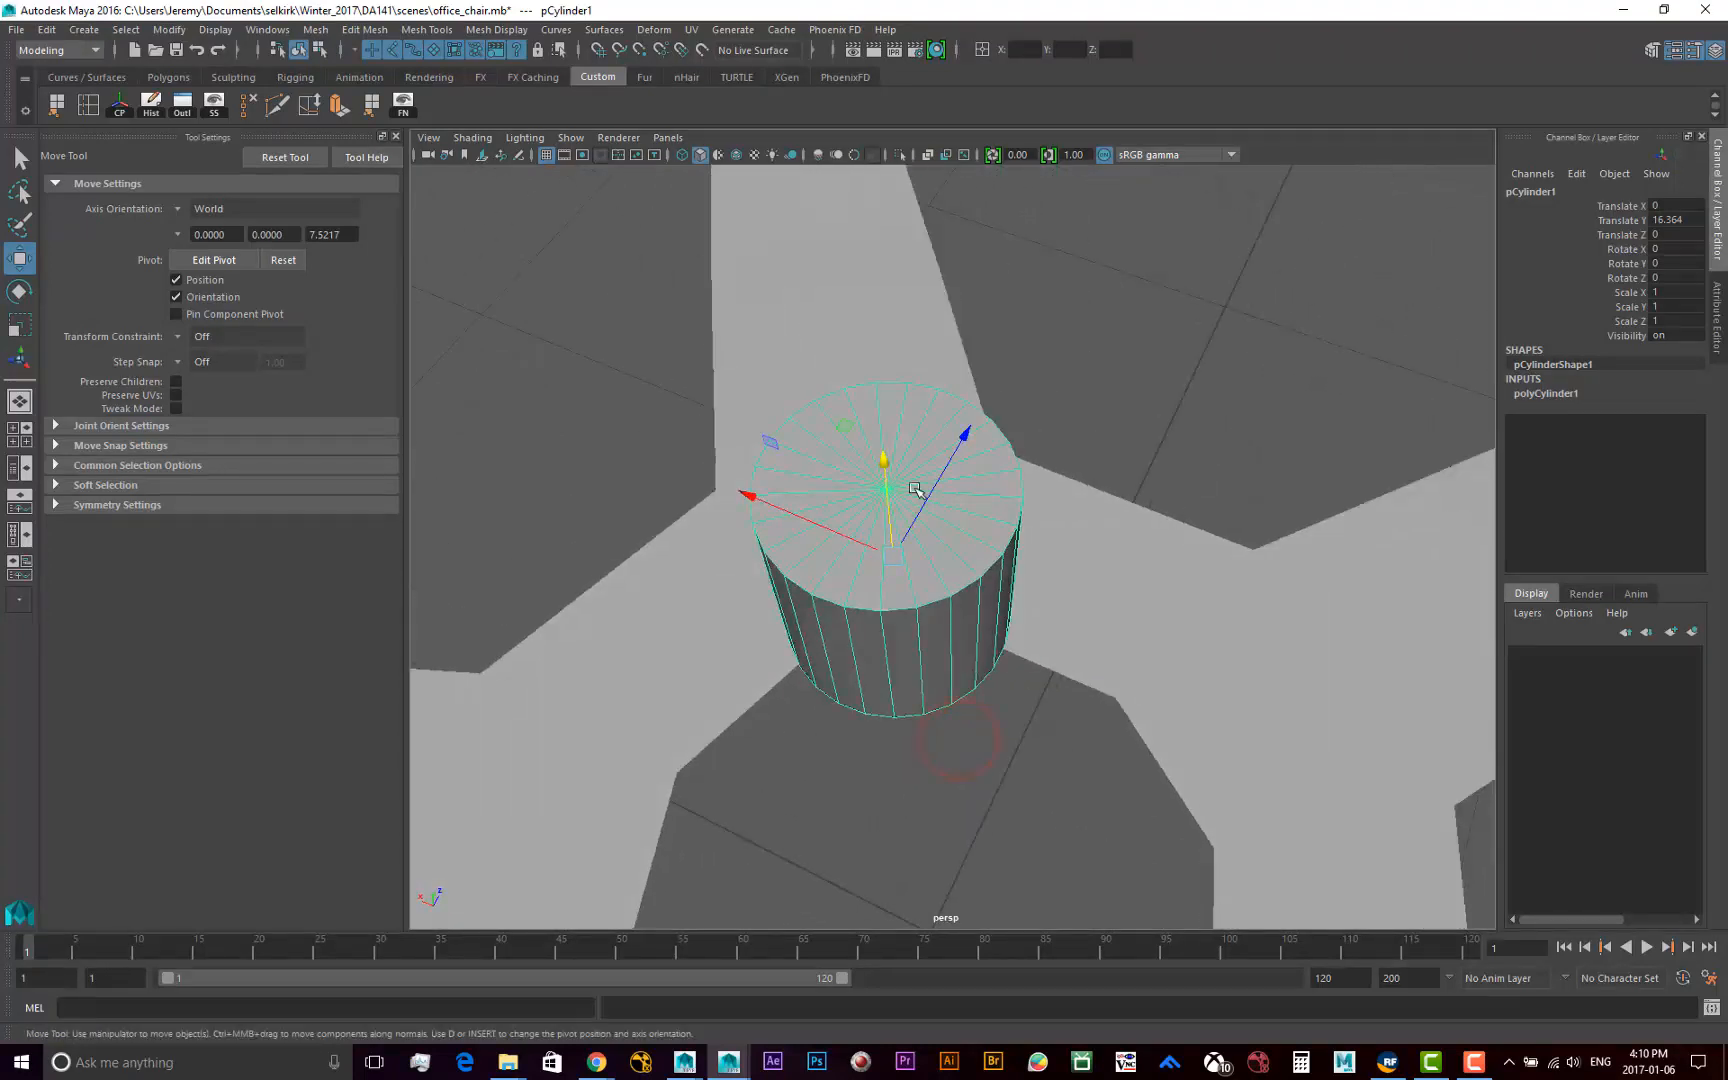
alt+drag(879, 515, 880, 532)
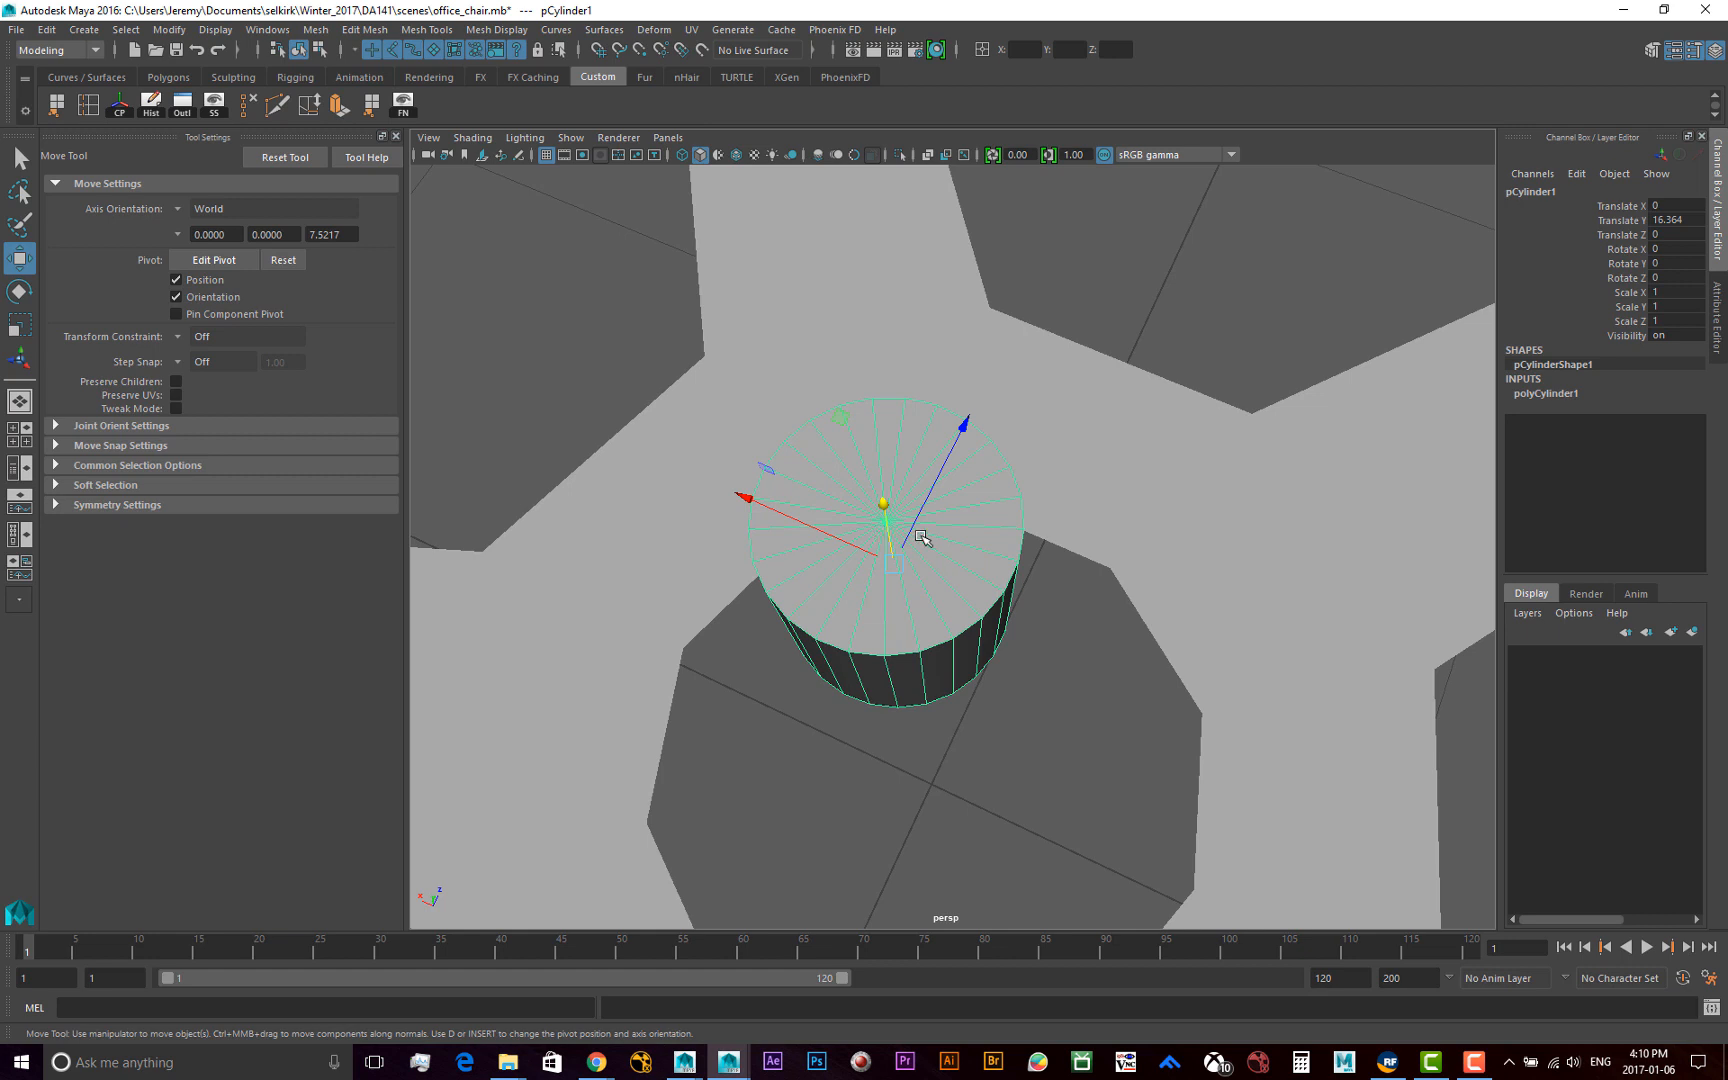
Delete all faces of the cylinder's top and bottom caps to make an open tube, and return to object selection
click(319, 49)
click(433, 49)
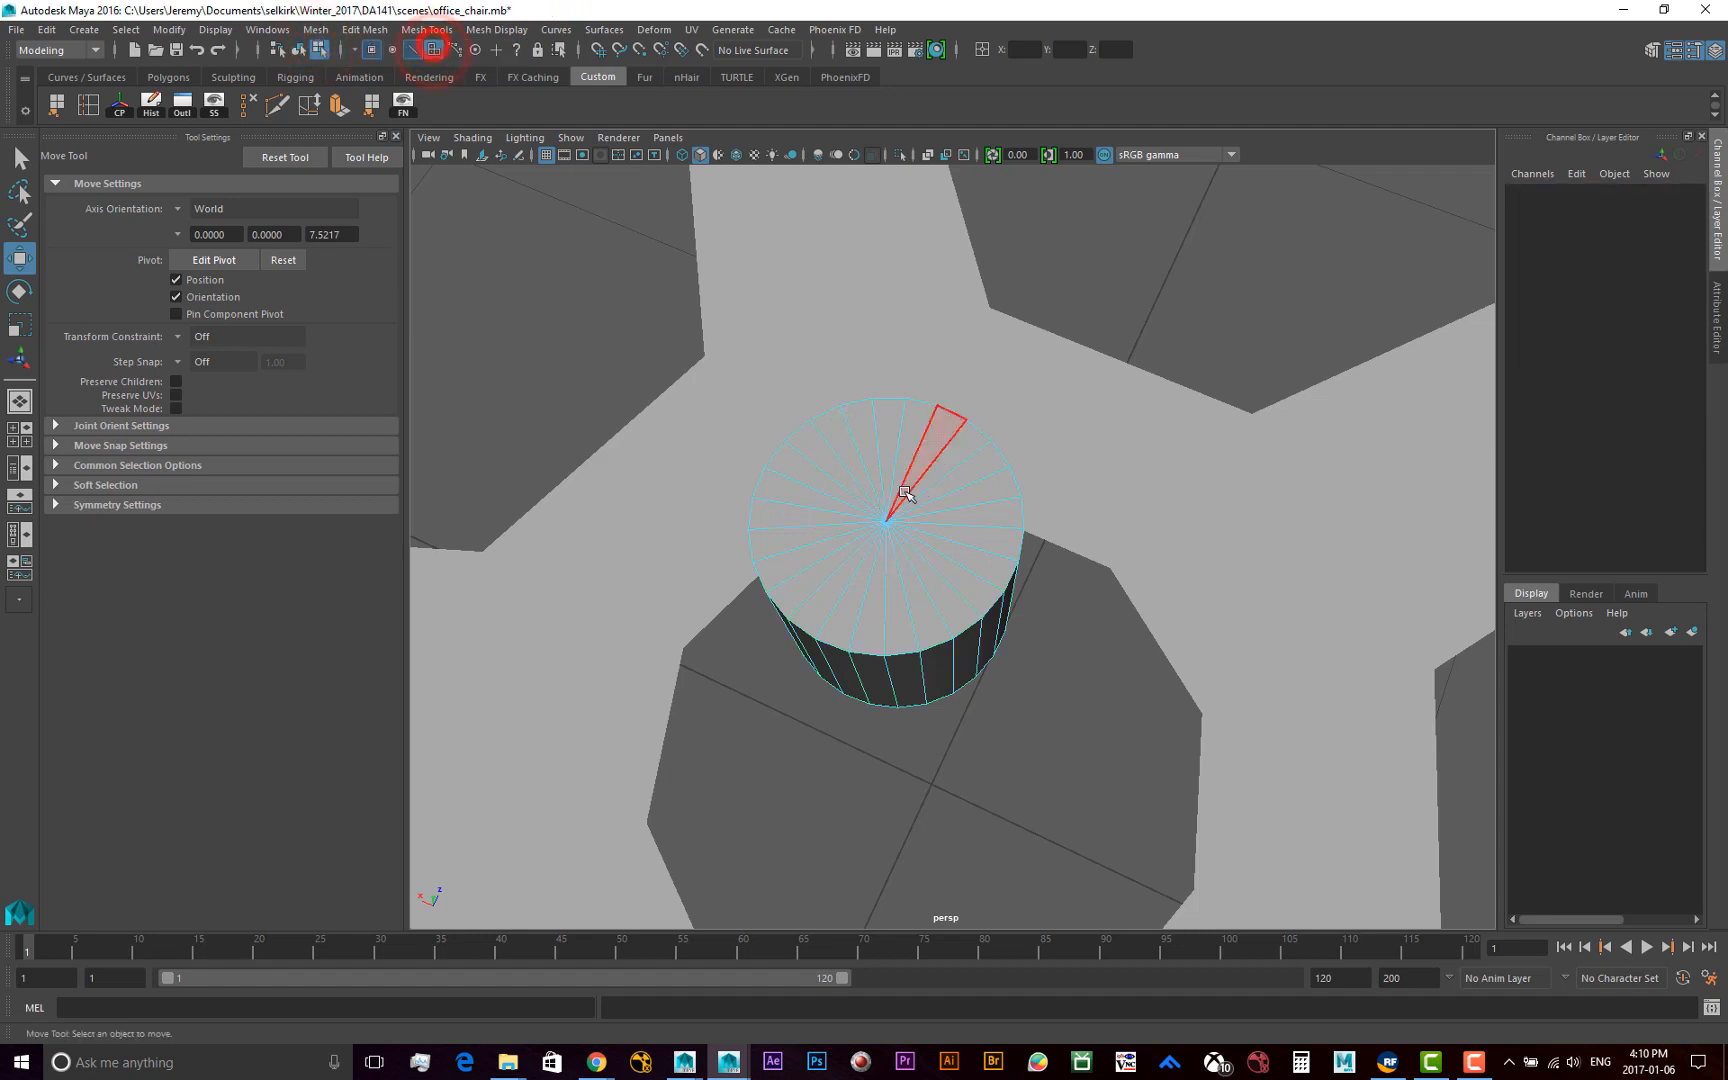
alt+drag(879, 532, 872, 609)
alt+middle_drag(872, 609, 990, 540)
click(891, 528)
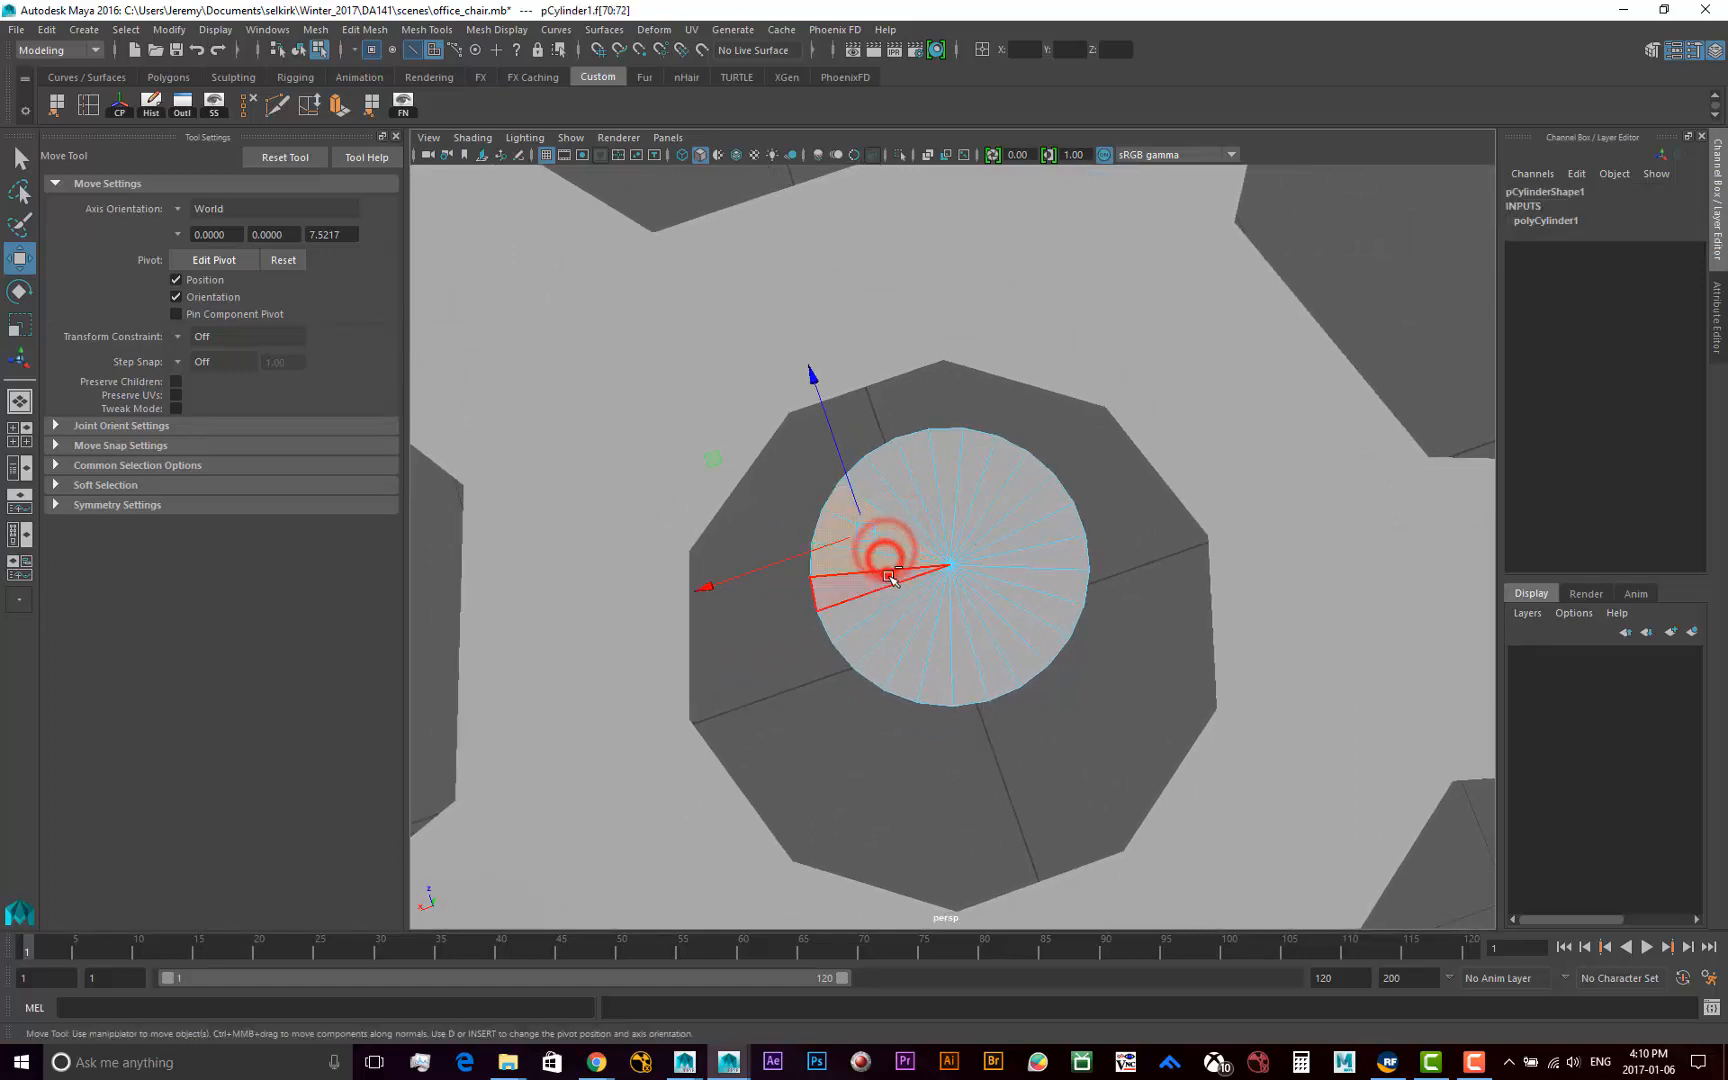
mouse_move(889, 577)
mouse_down()
mouse_move(960, 640)
mouse_move(1001, 627)
mouse_move(1024, 590)
mouse_move(1000, 497)
mouse_move(918, 496)
mouse_up()
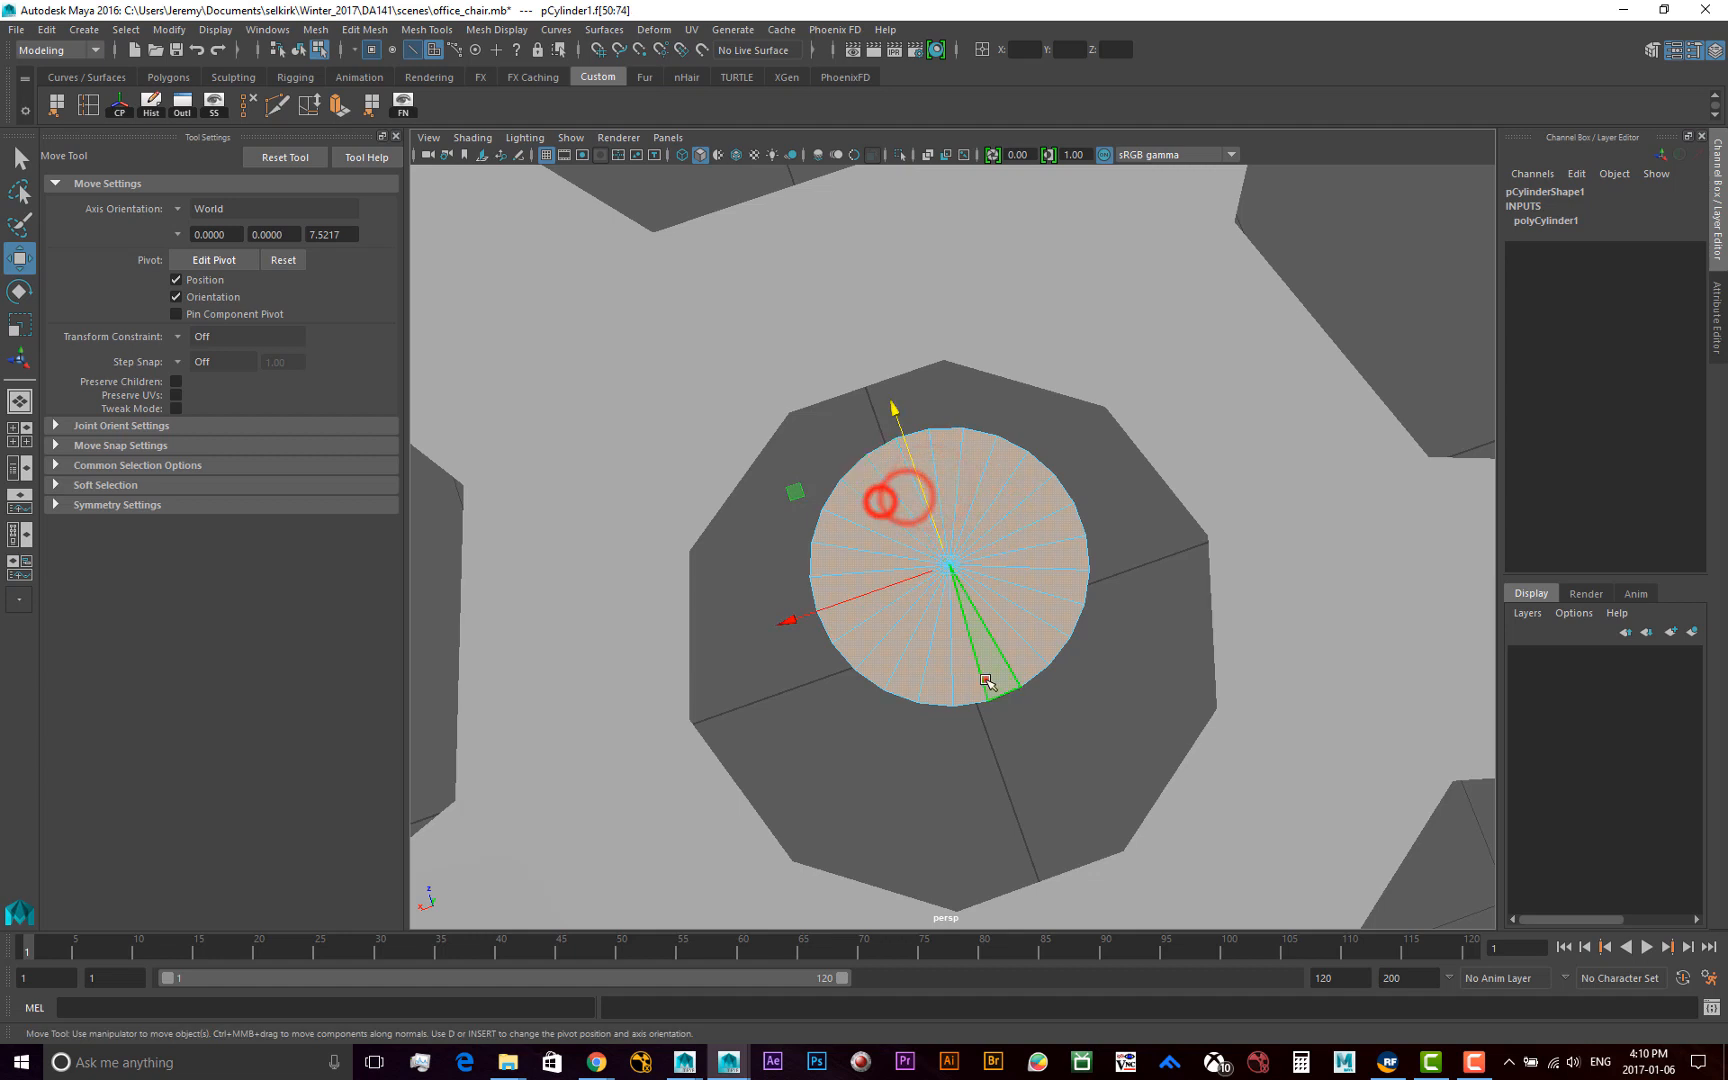
alt+drag(986, 681, 868, 474)
alt+right_drag(818, 598, 855, 590)
shift+drag(888, 511, 875, 521)
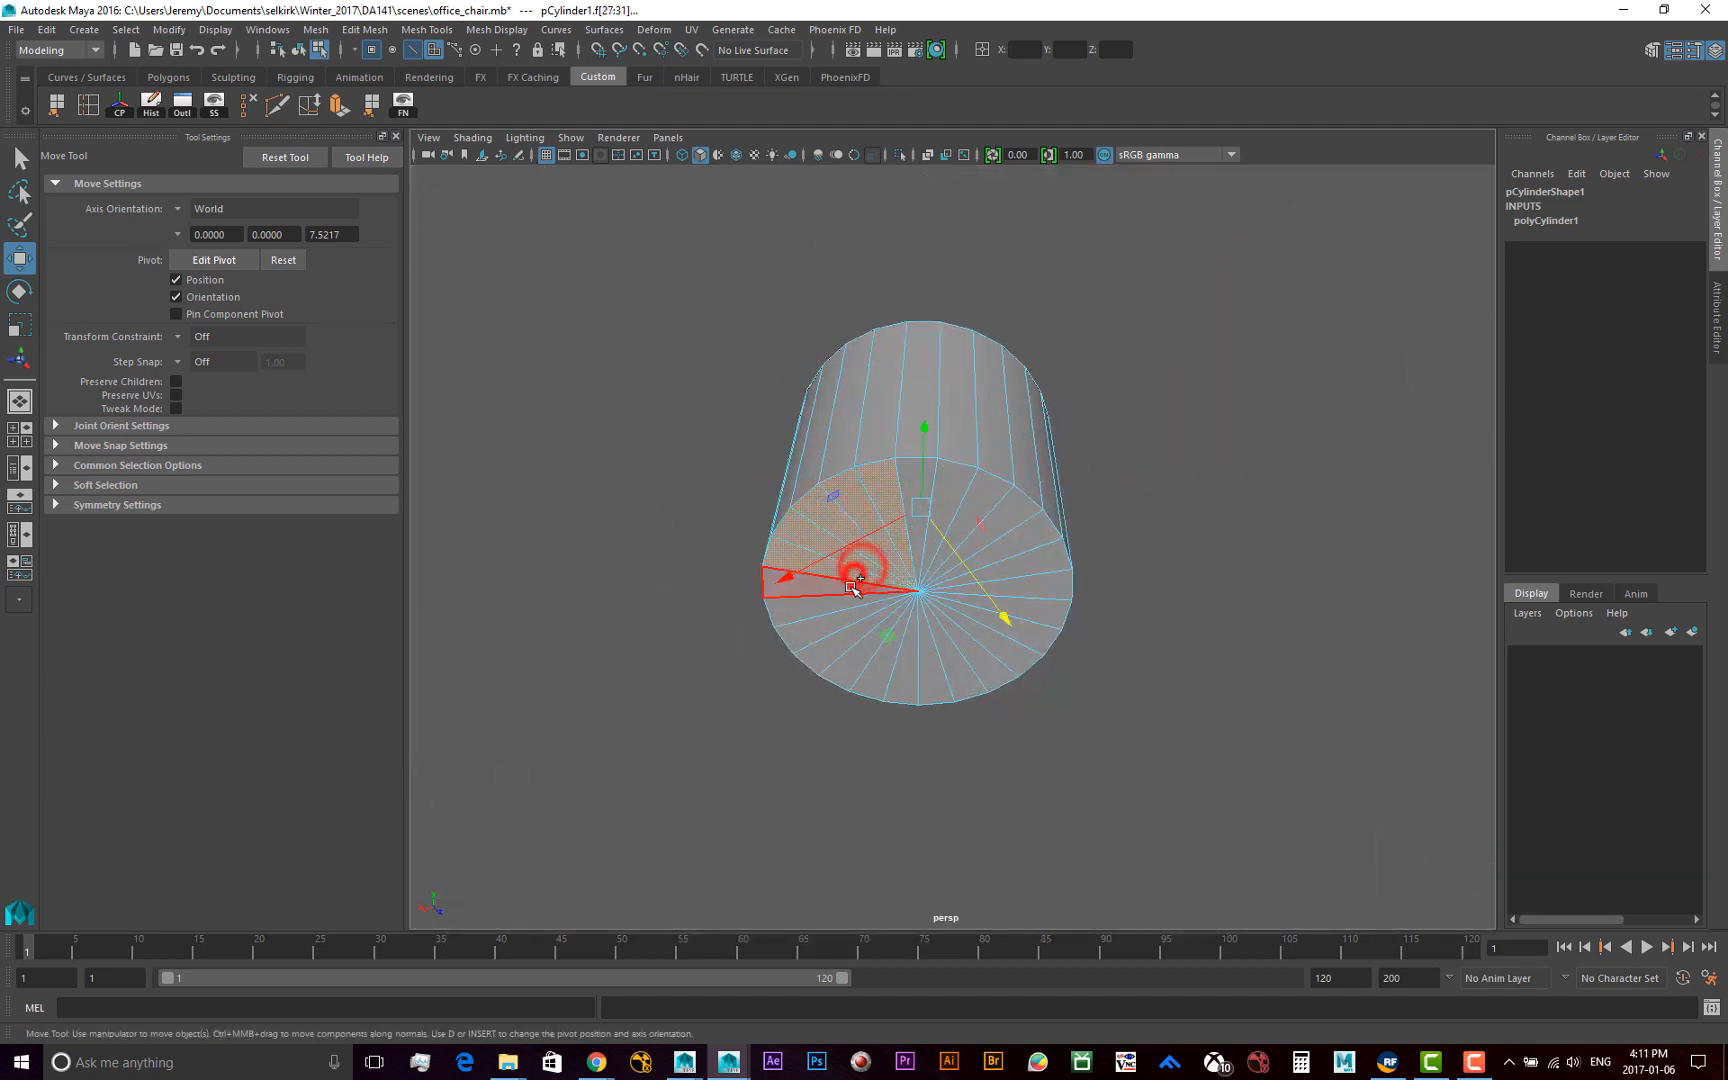
mouse_move(853, 601)
shift+mouse_down()
mouse_move(835, 610)
mouse_move(880, 690)
mouse_move(960, 680)
mouse_move(1005, 660)
mouse_move(1030, 620)
mouse_move(1035, 555)
mouse_move(965, 478)
mouse_move(915, 483)
mouse_move(742, 663)
mouse_move(907, 563)
mouse_move(1236, 537)
mouse_move(879, 598)
mouse_move(559, 590)
mouse_move(1007, 592)
mouse_move(1022, 637)
shift+mouse_up()
shift+click(915, 483)
alt+right_drag(1022, 637, 948, 647)
alt+drag(948, 647, 898, 635)
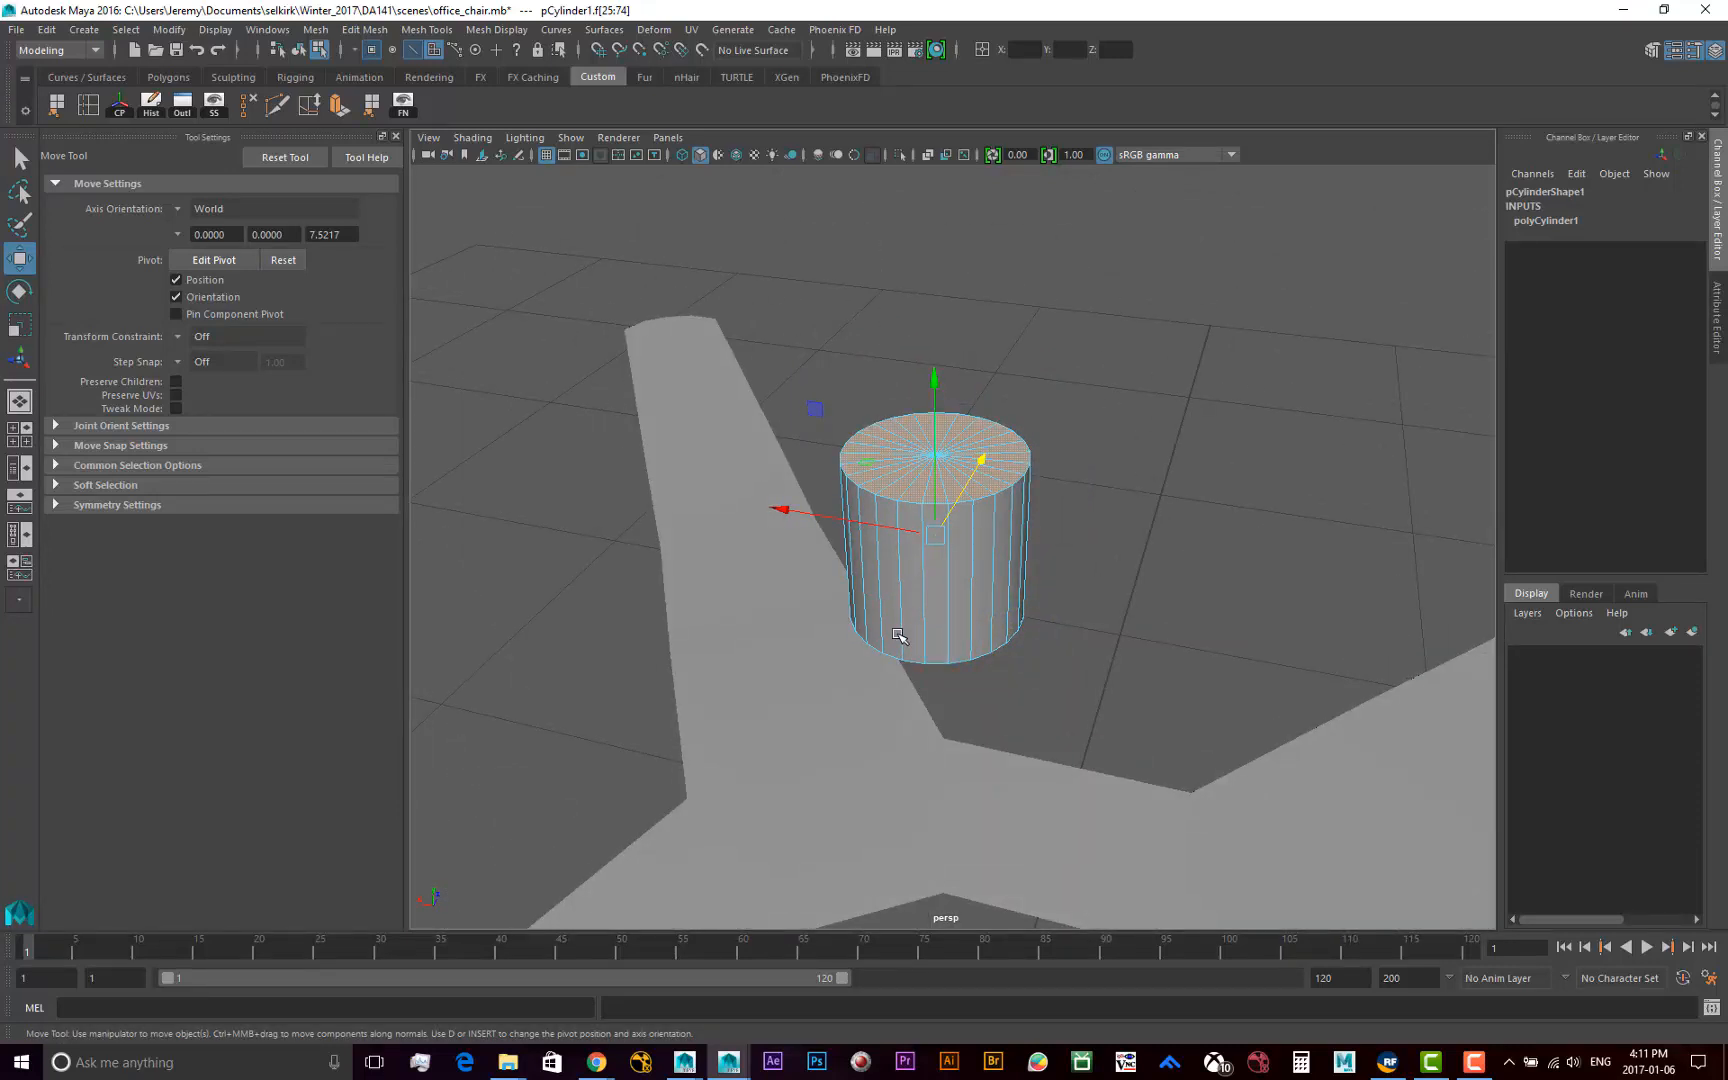
key(Delete)
key(F8)
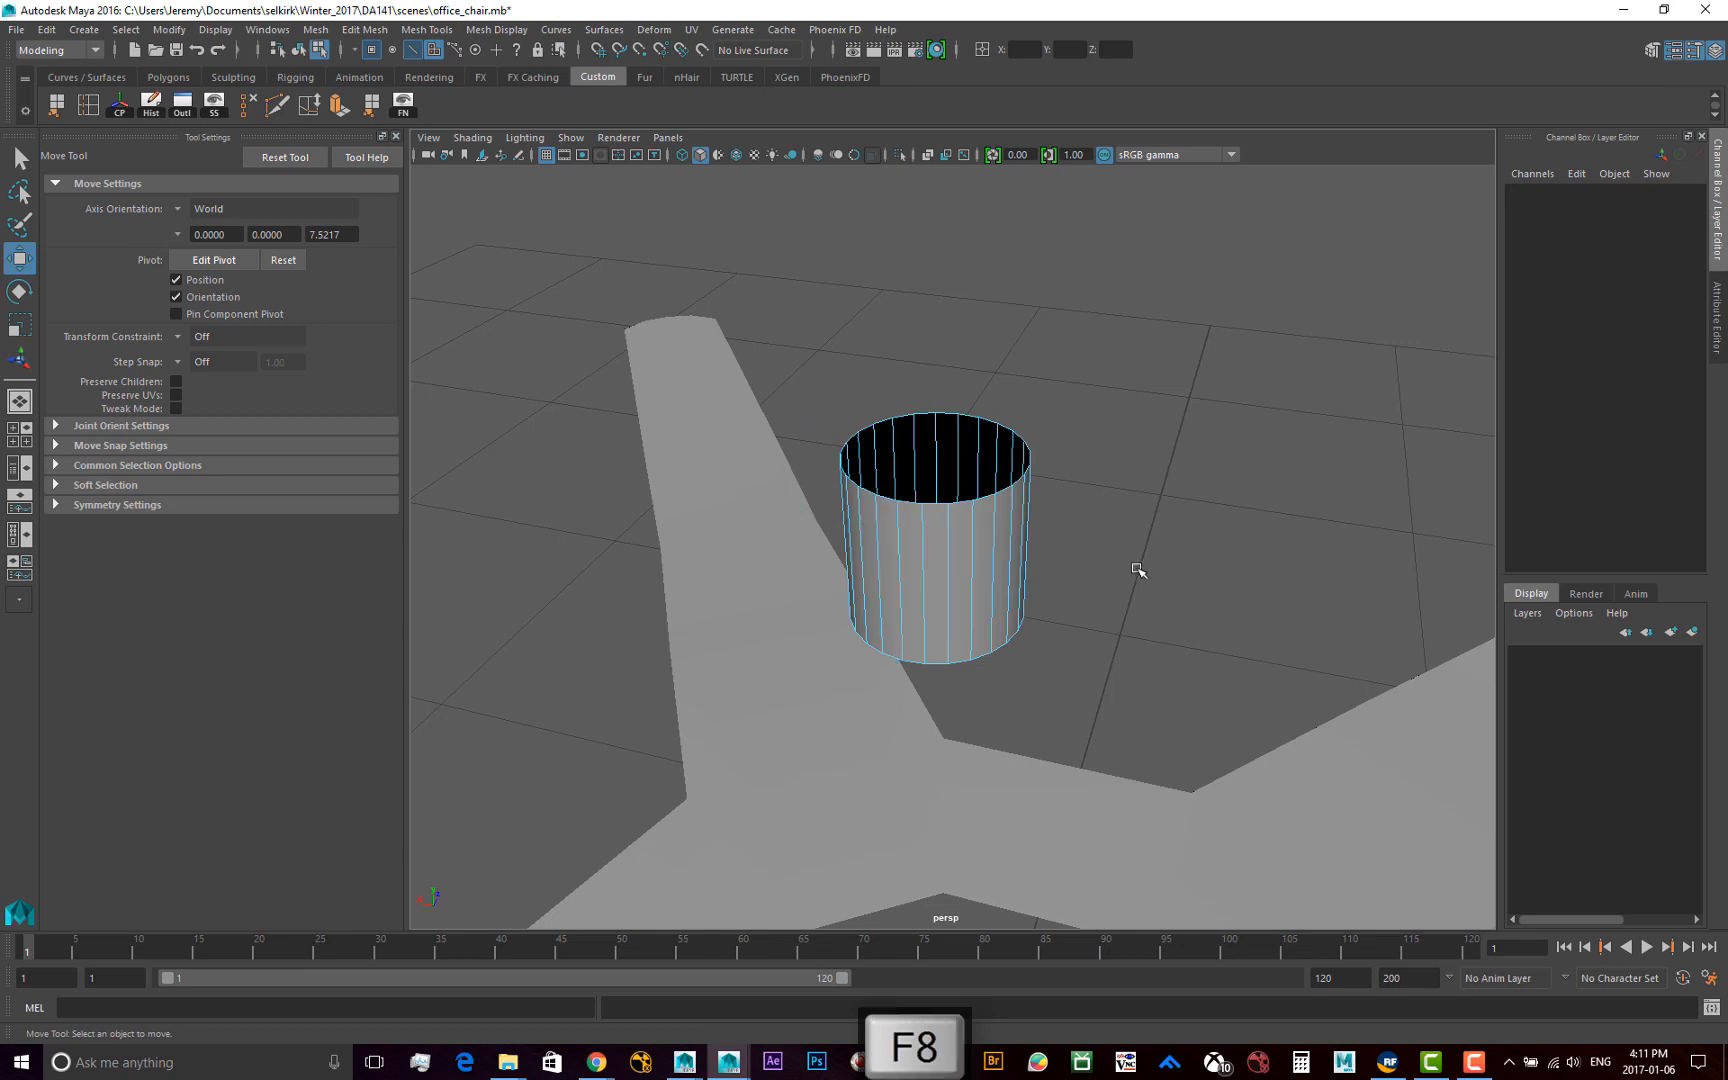
Scale the open cylinder uniformly to about 3.04 and lower it along Y to about 8.73, near the hub opening
alt+drag(1107, 563, 995, 640)
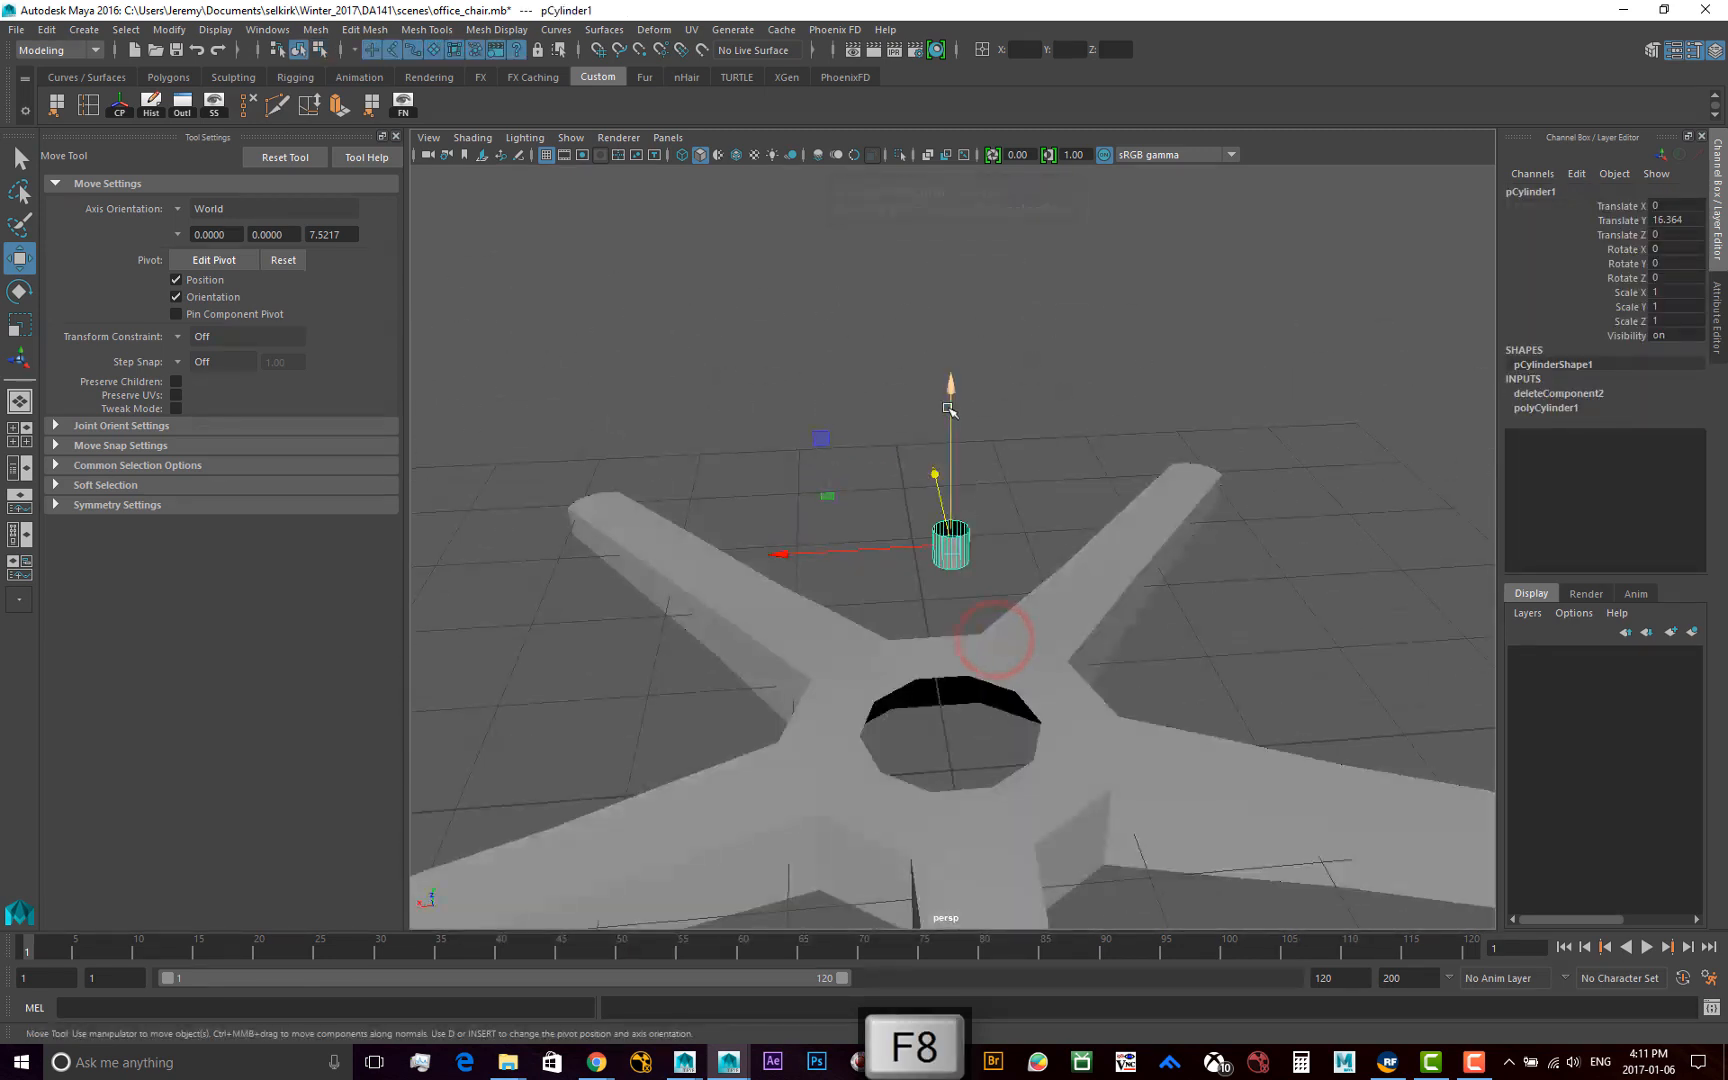
key(e)
key(r)
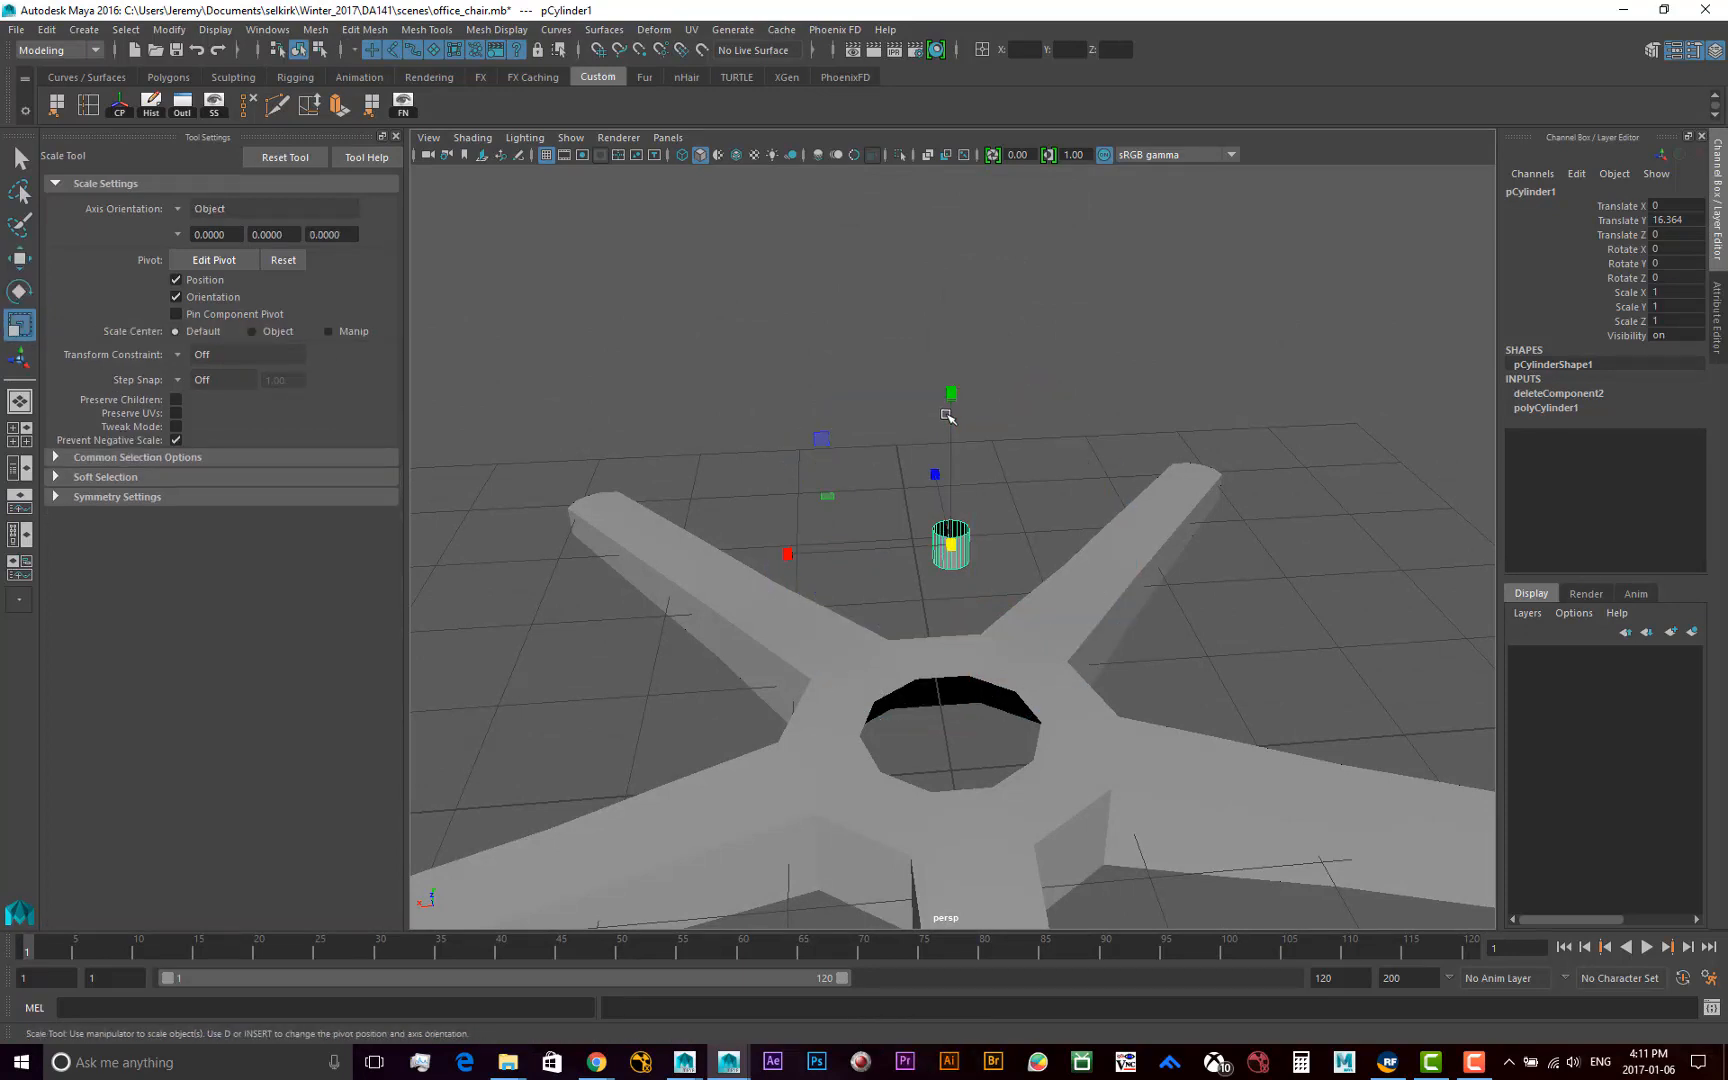
click(318, 49)
click(298, 49)
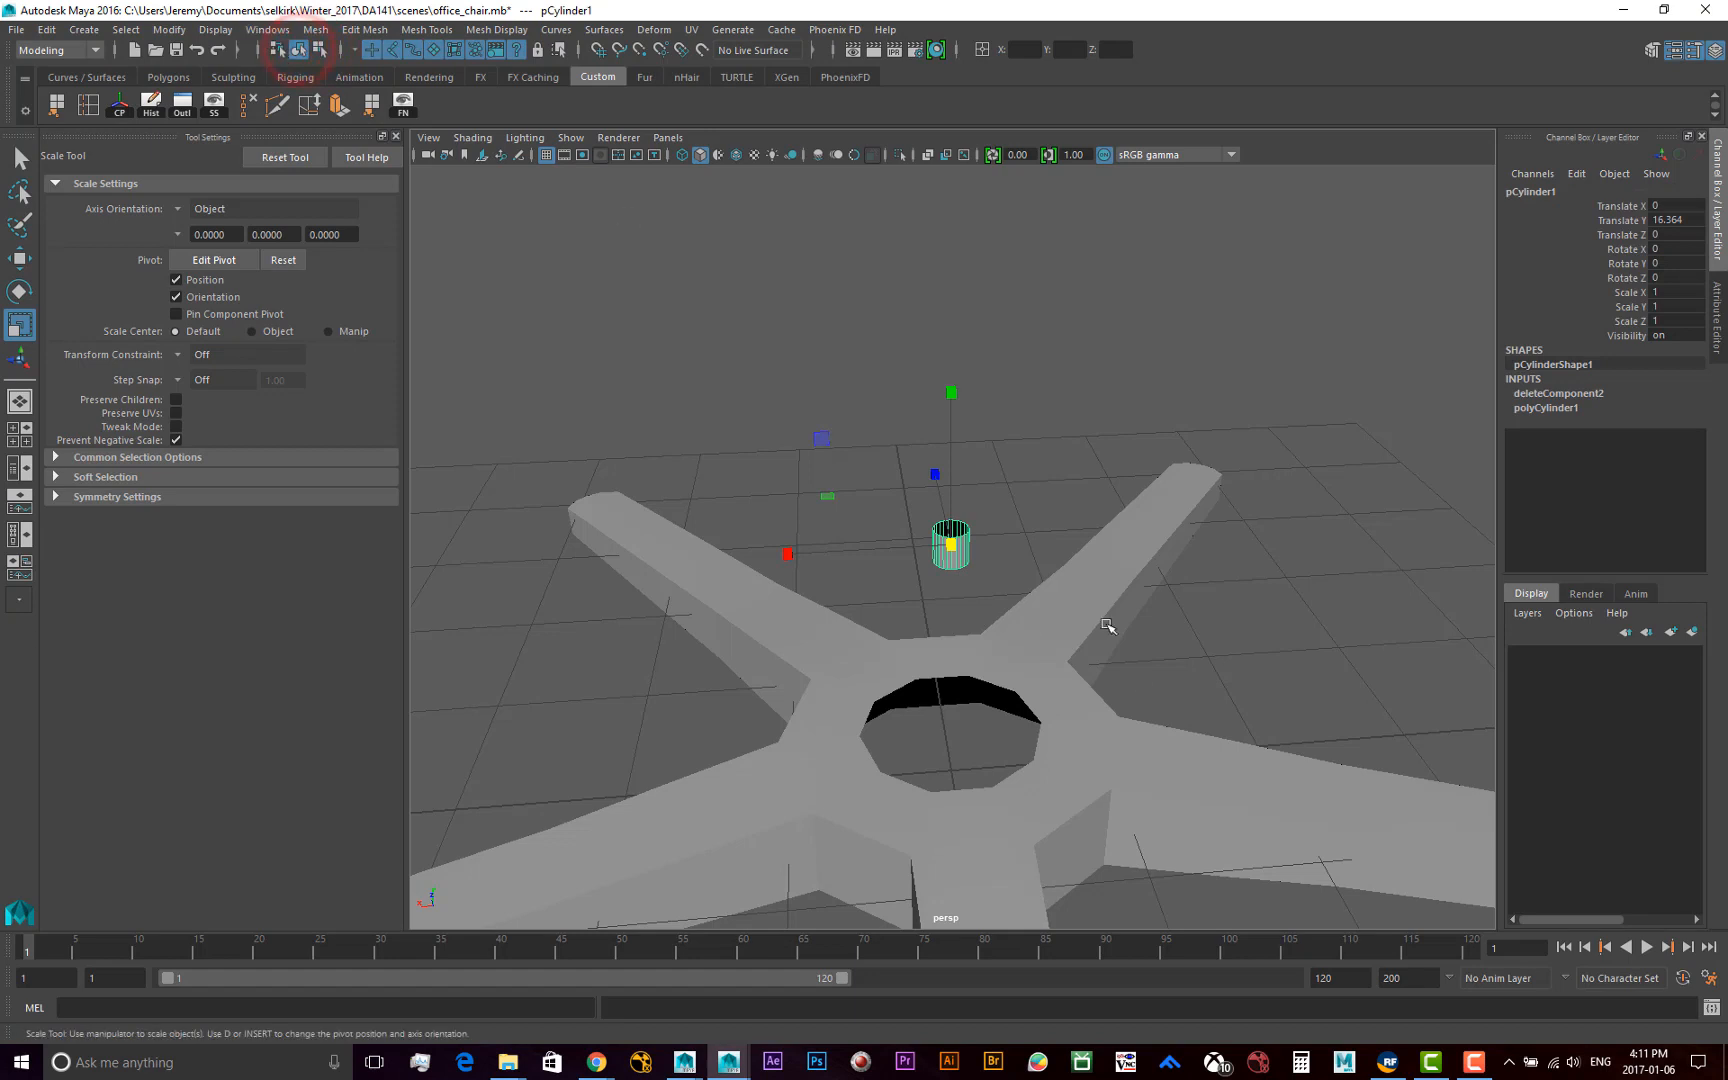
drag(953, 547, 1014, 544)
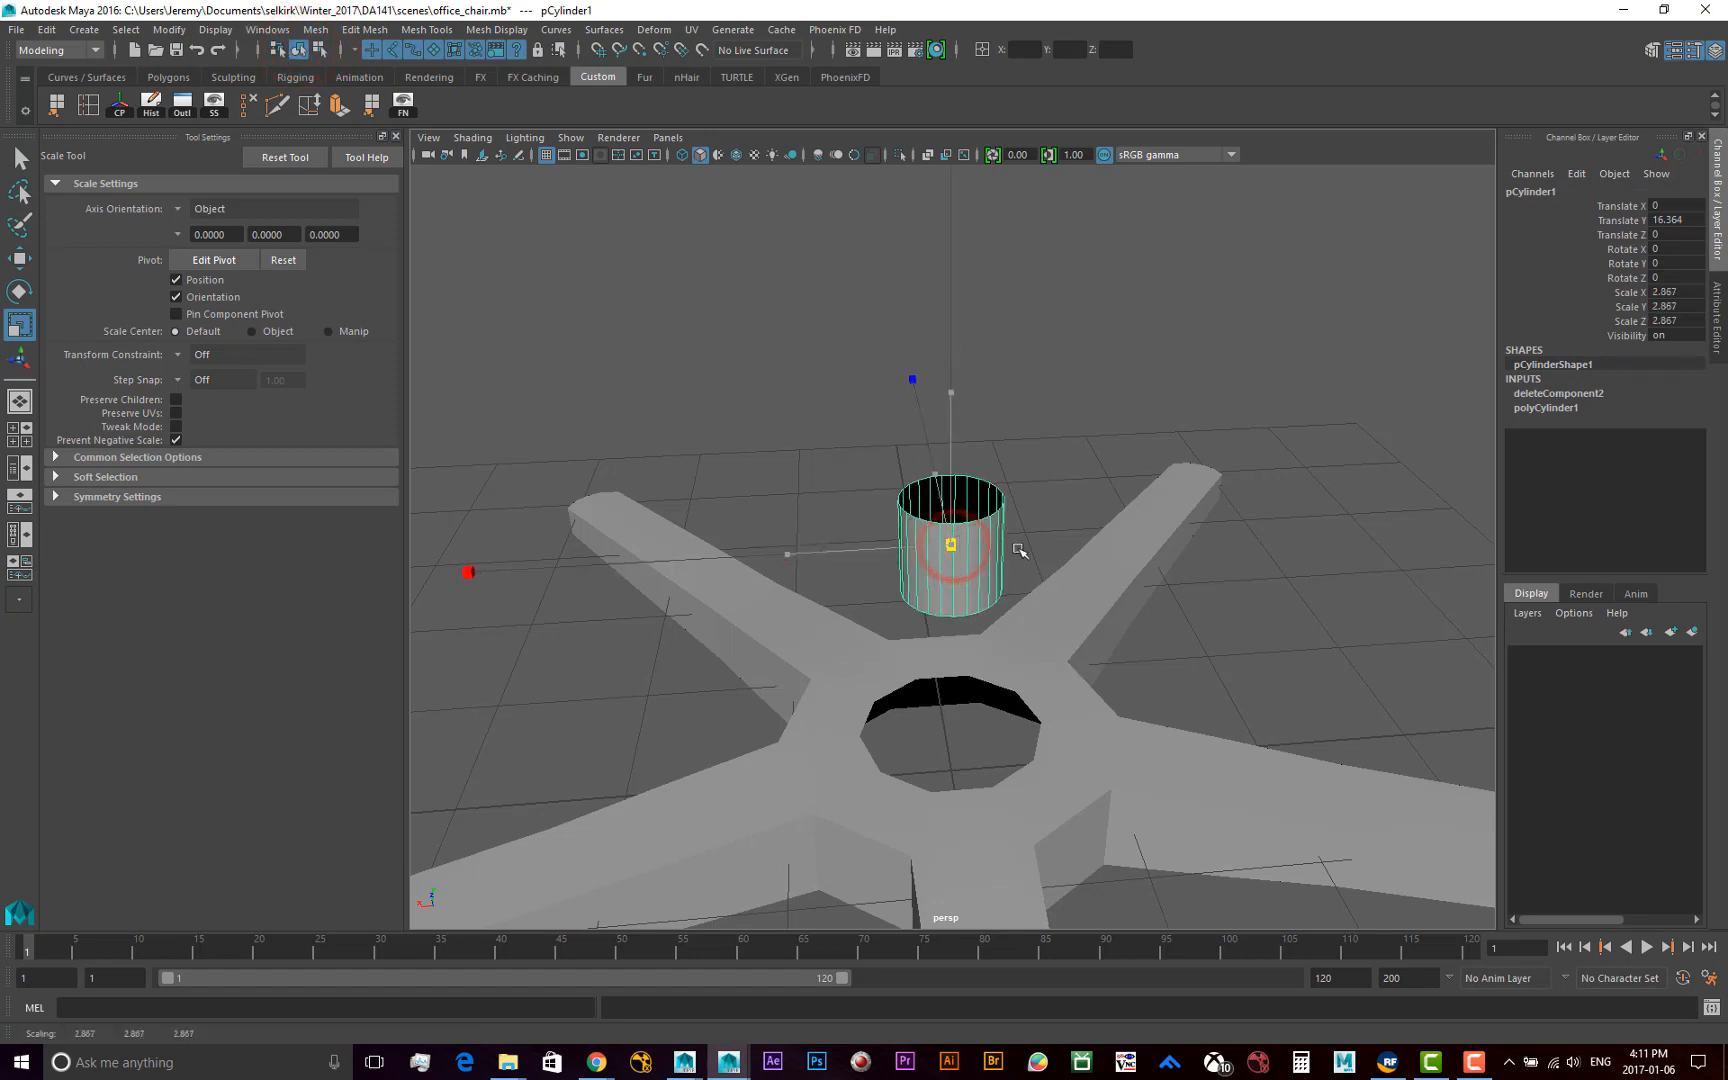
key(w)
drag(952, 388, 945, 513)
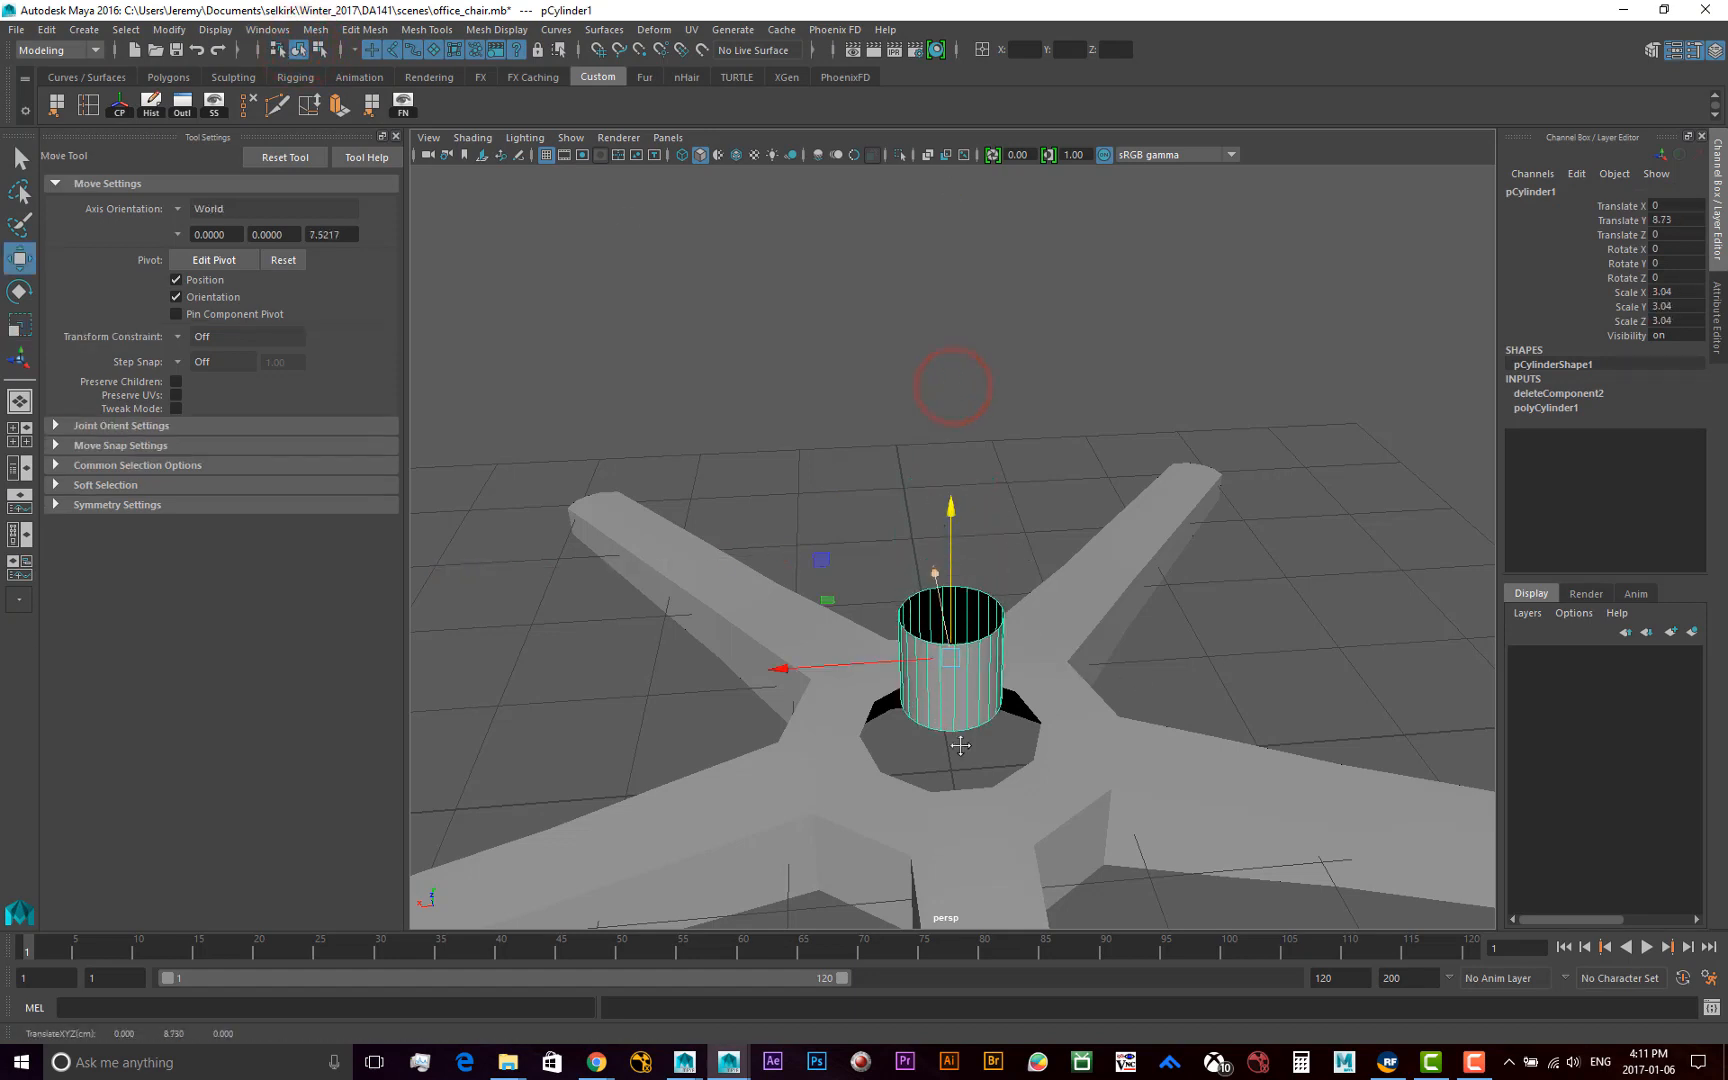
Lower the cylinder further into the hub opening and enlarge it uniformly to a scale of 4.596
alt+right_drag(762, 641, 882, 730)
alt+drag(882, 730, 825, 680)
drag(800, 358, 802, 455)
alt+drag(802, 455, 933, 544)
key(e)
key(r)
key(w)
alt+drag(845, 710, 806, 670)
Restore the cylinder's selection and raise it along Y to 8.198 so its lower rim clears the hub
click(862, 549)
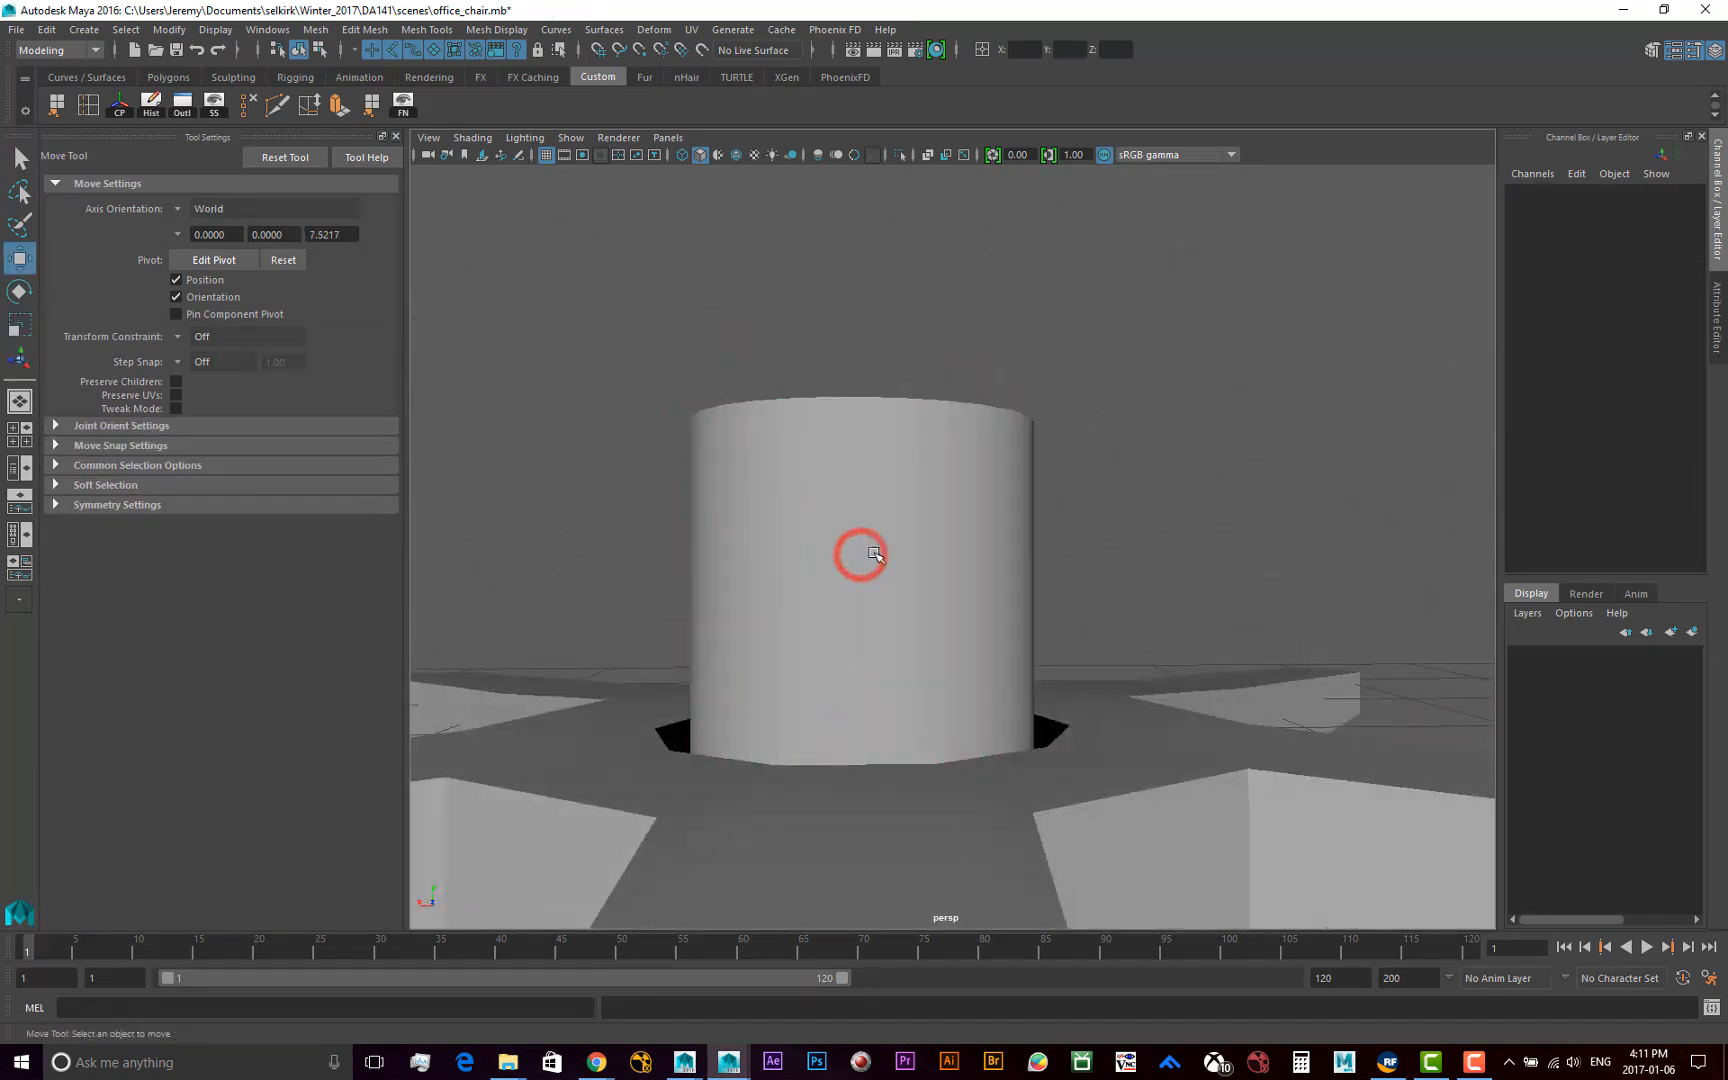
key(ctrl+z)
drag(864, 552, 868, 501)
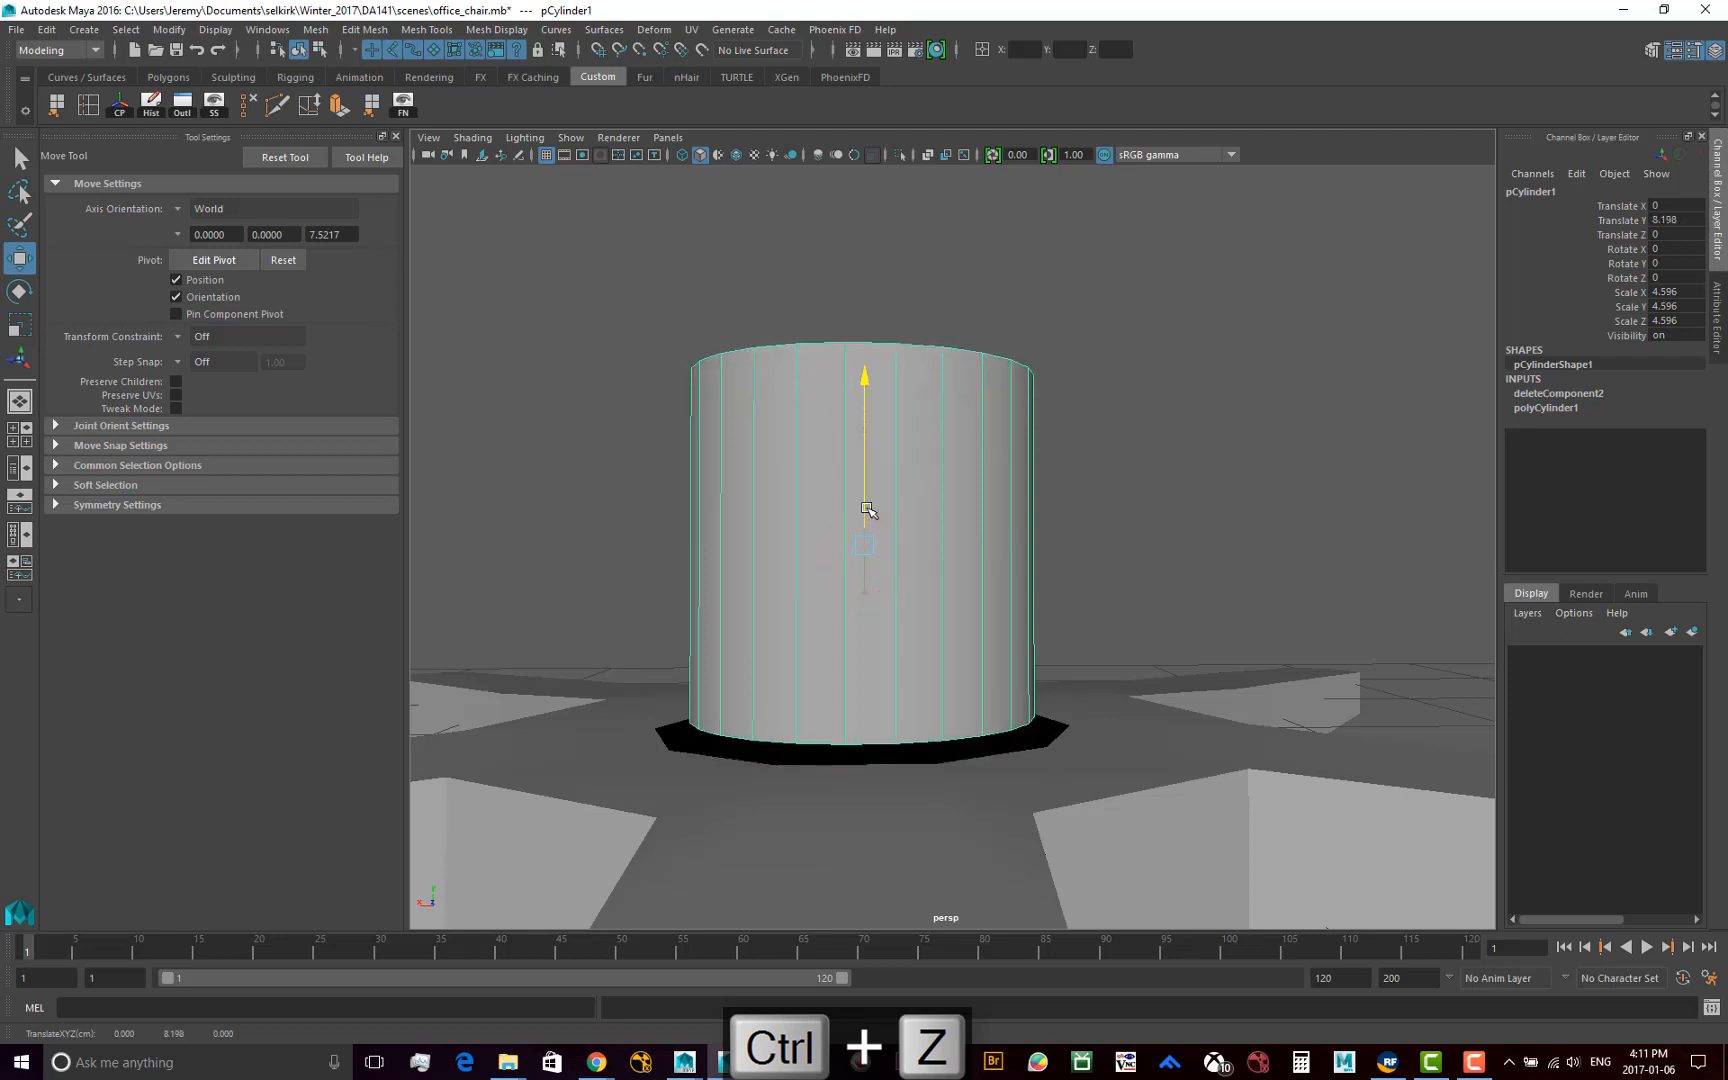
Turn on Wireframe on Shaded in the viewport and compare the cylinder's divisions with the edges of the base
alt+drag(756, 636, 849, 686)
alt+middle_drag(940, 662, 845, 638)
alt+drag(845, 638, 659, 672)
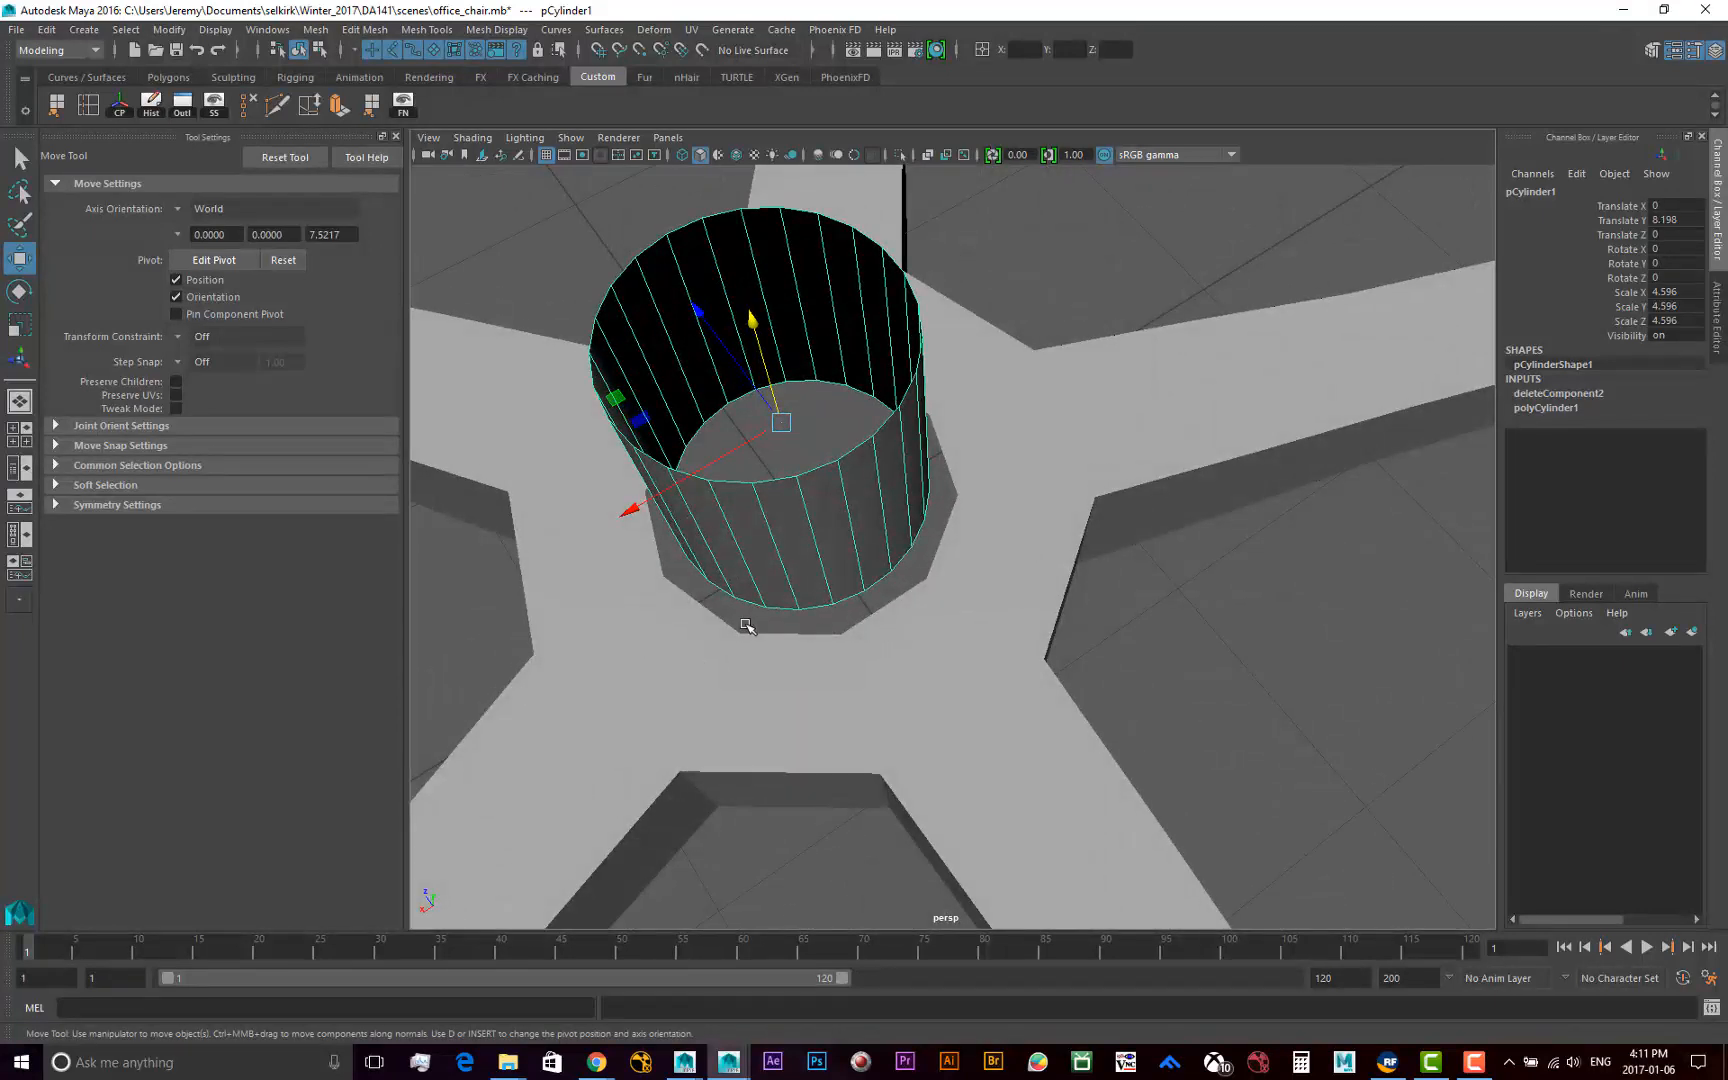
click(513, 237)
click(702, 541)
mouse_move(744, 586)
alt+mouse_down()
mouse_move(821, 563)
mouse_move(771, 649)
mouse_move(744, 648)
mouse_move(730, 590)
alt+mouse_up()
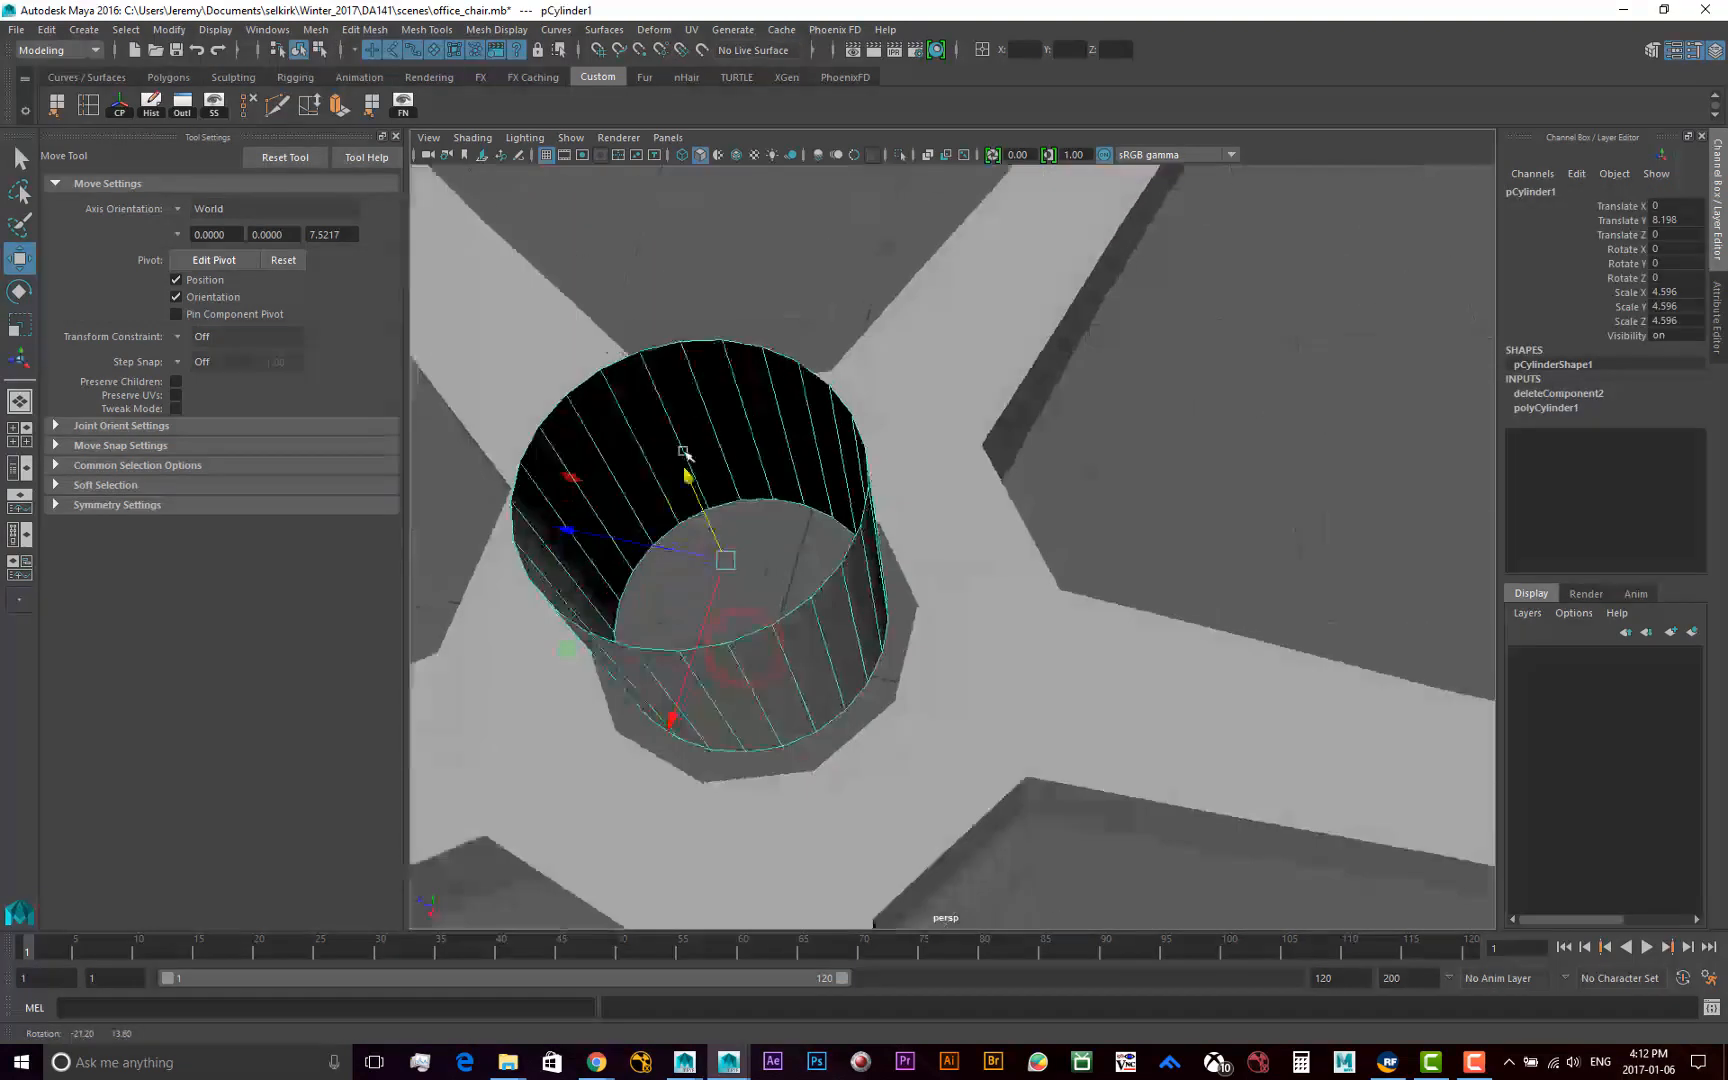
click(470, 140)
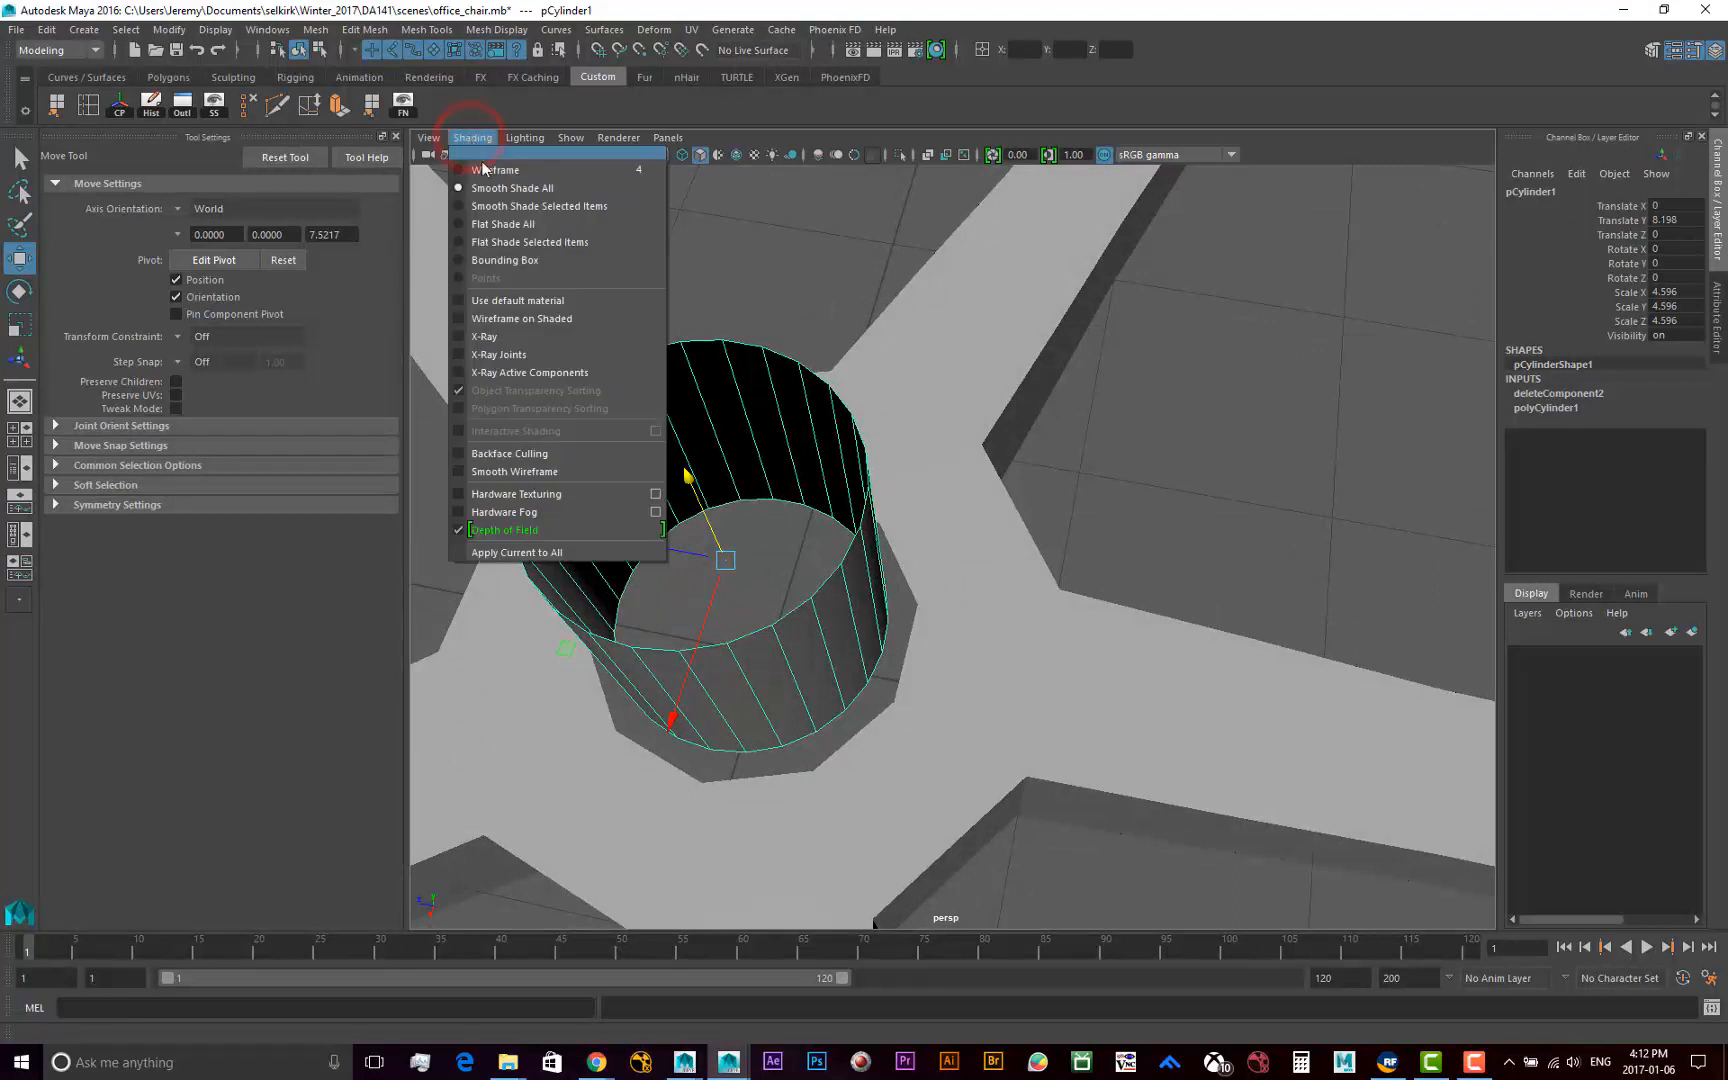
click(547, 317)
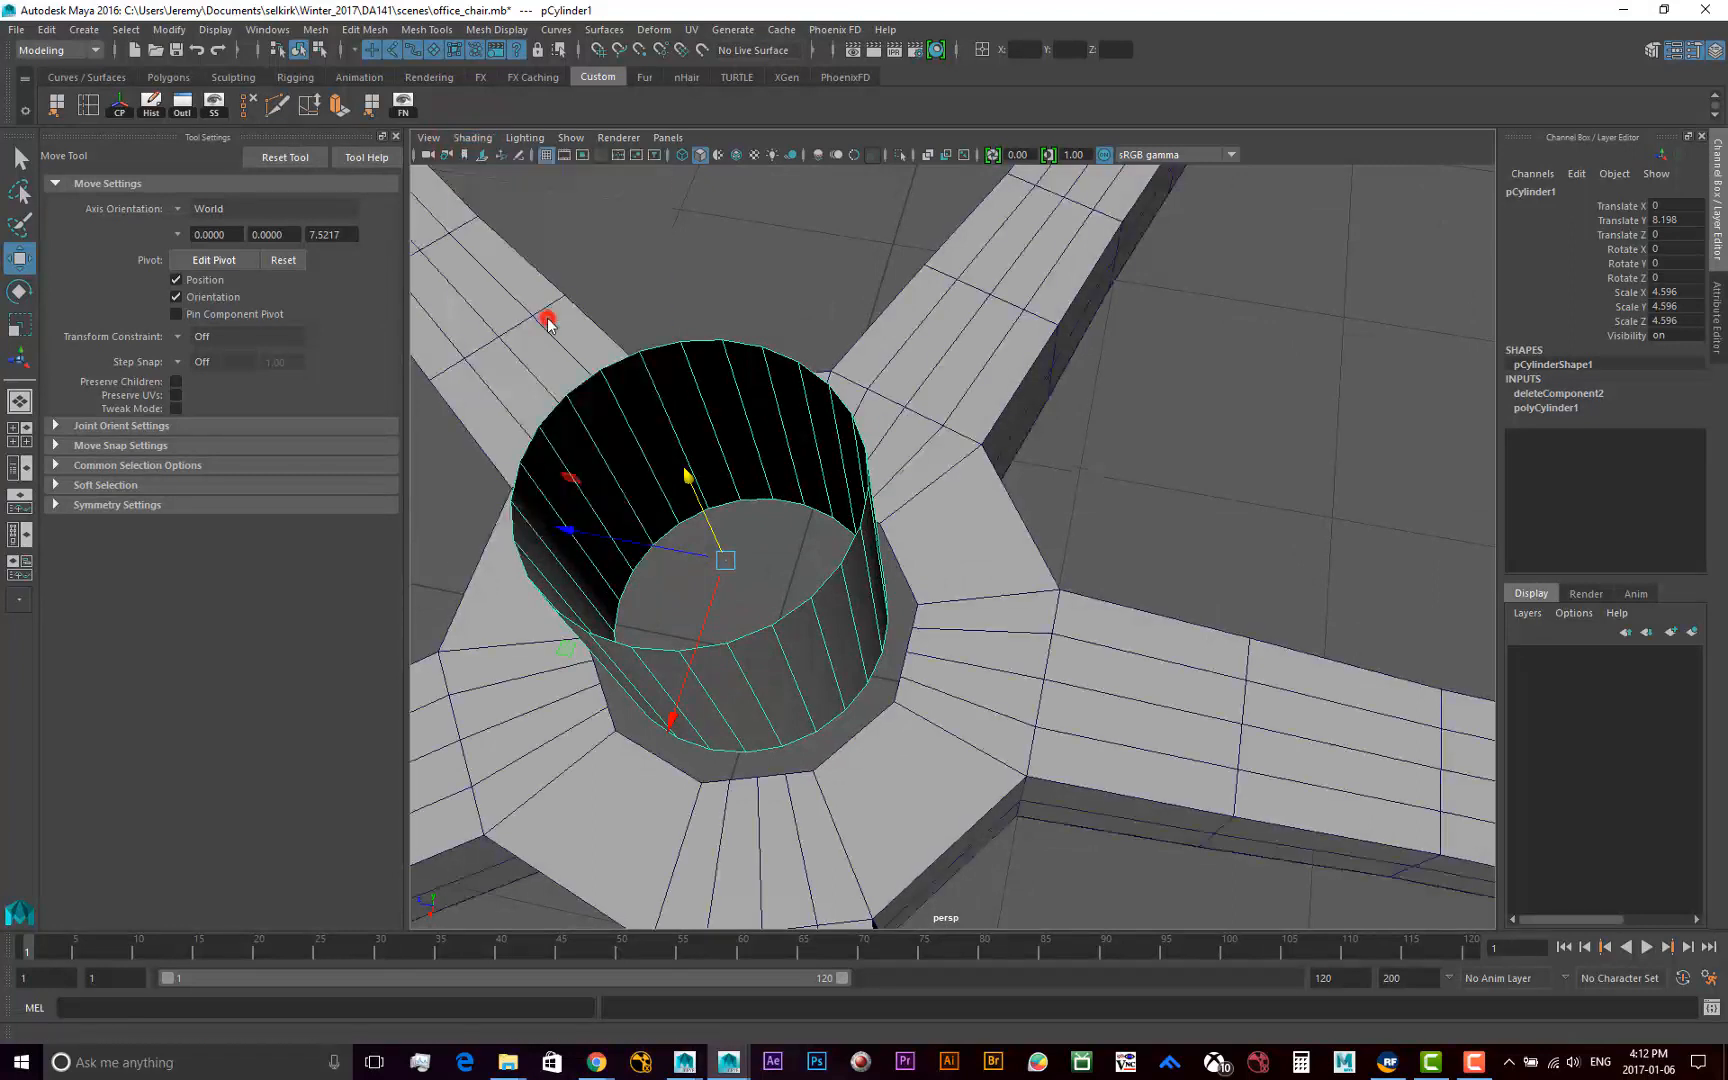
click(1034, 500)
click(847, 521)
click(982, 505)
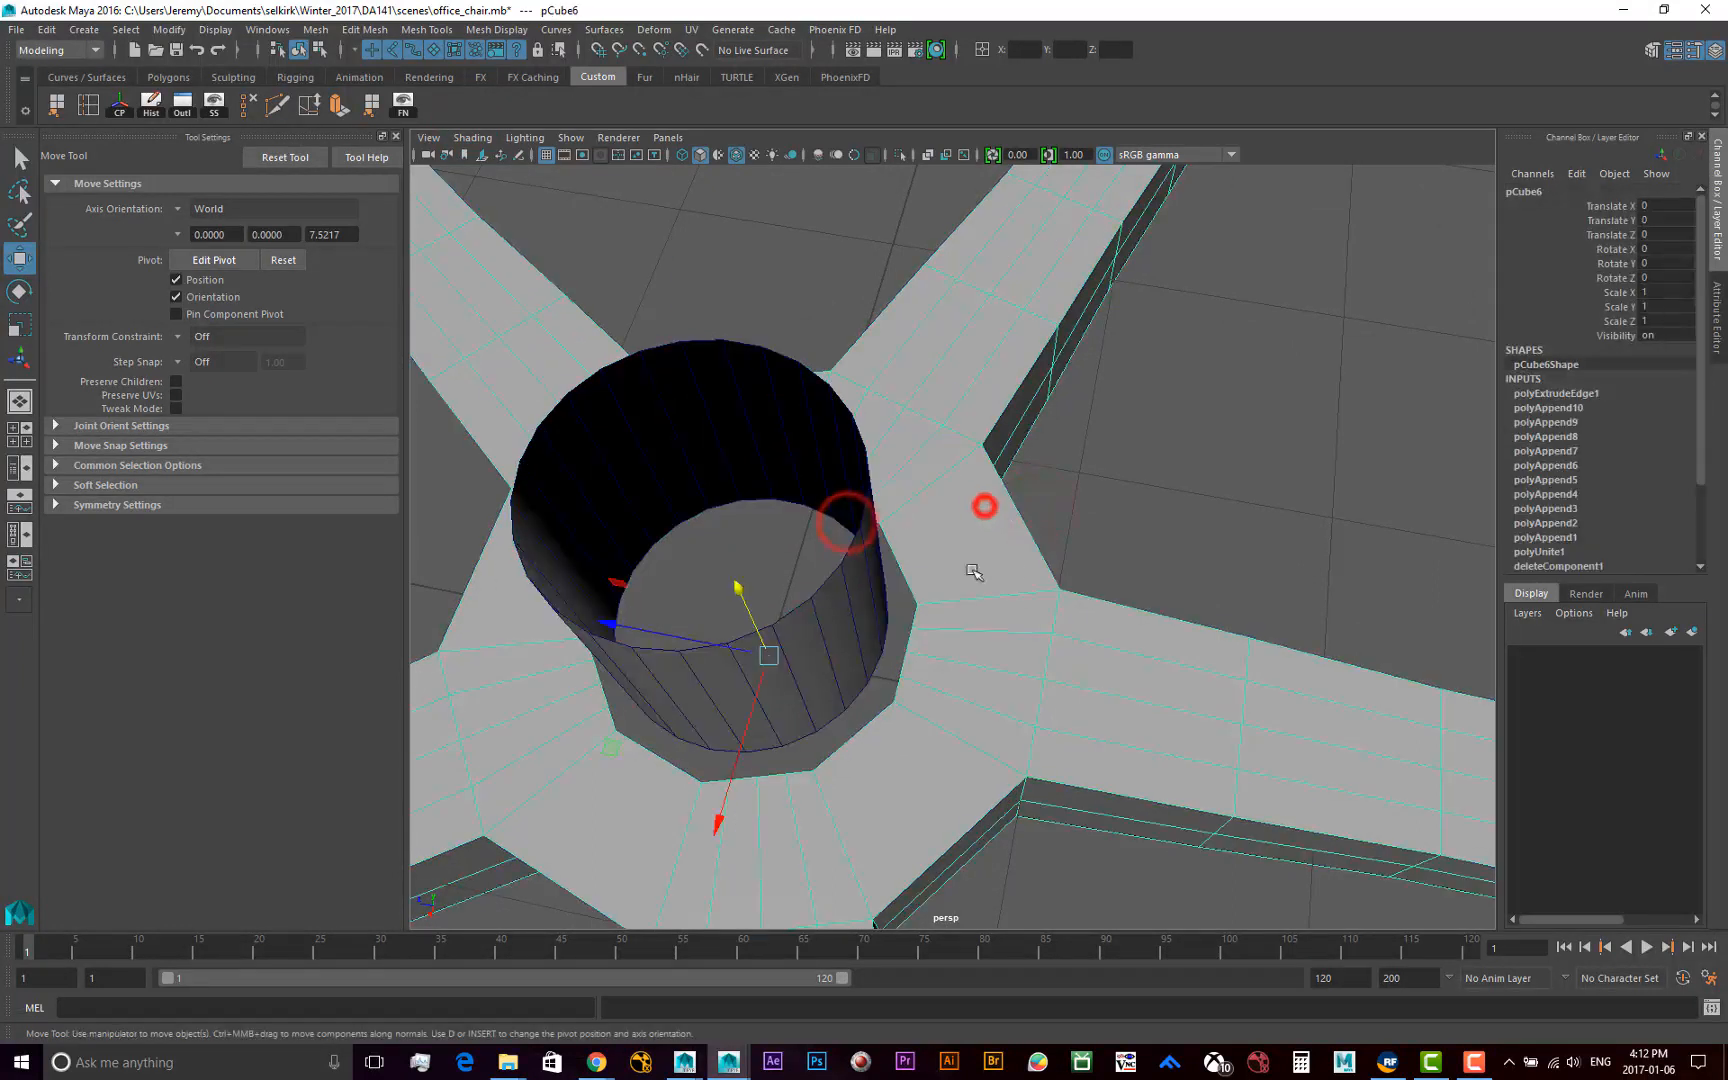
click(1120, 538)
Rotate the cylinder about its Y axis to 2.926 degrees to line up its edges with the hub's edges
alt+drag(930, 730, 820, 710)
click(771, 695)
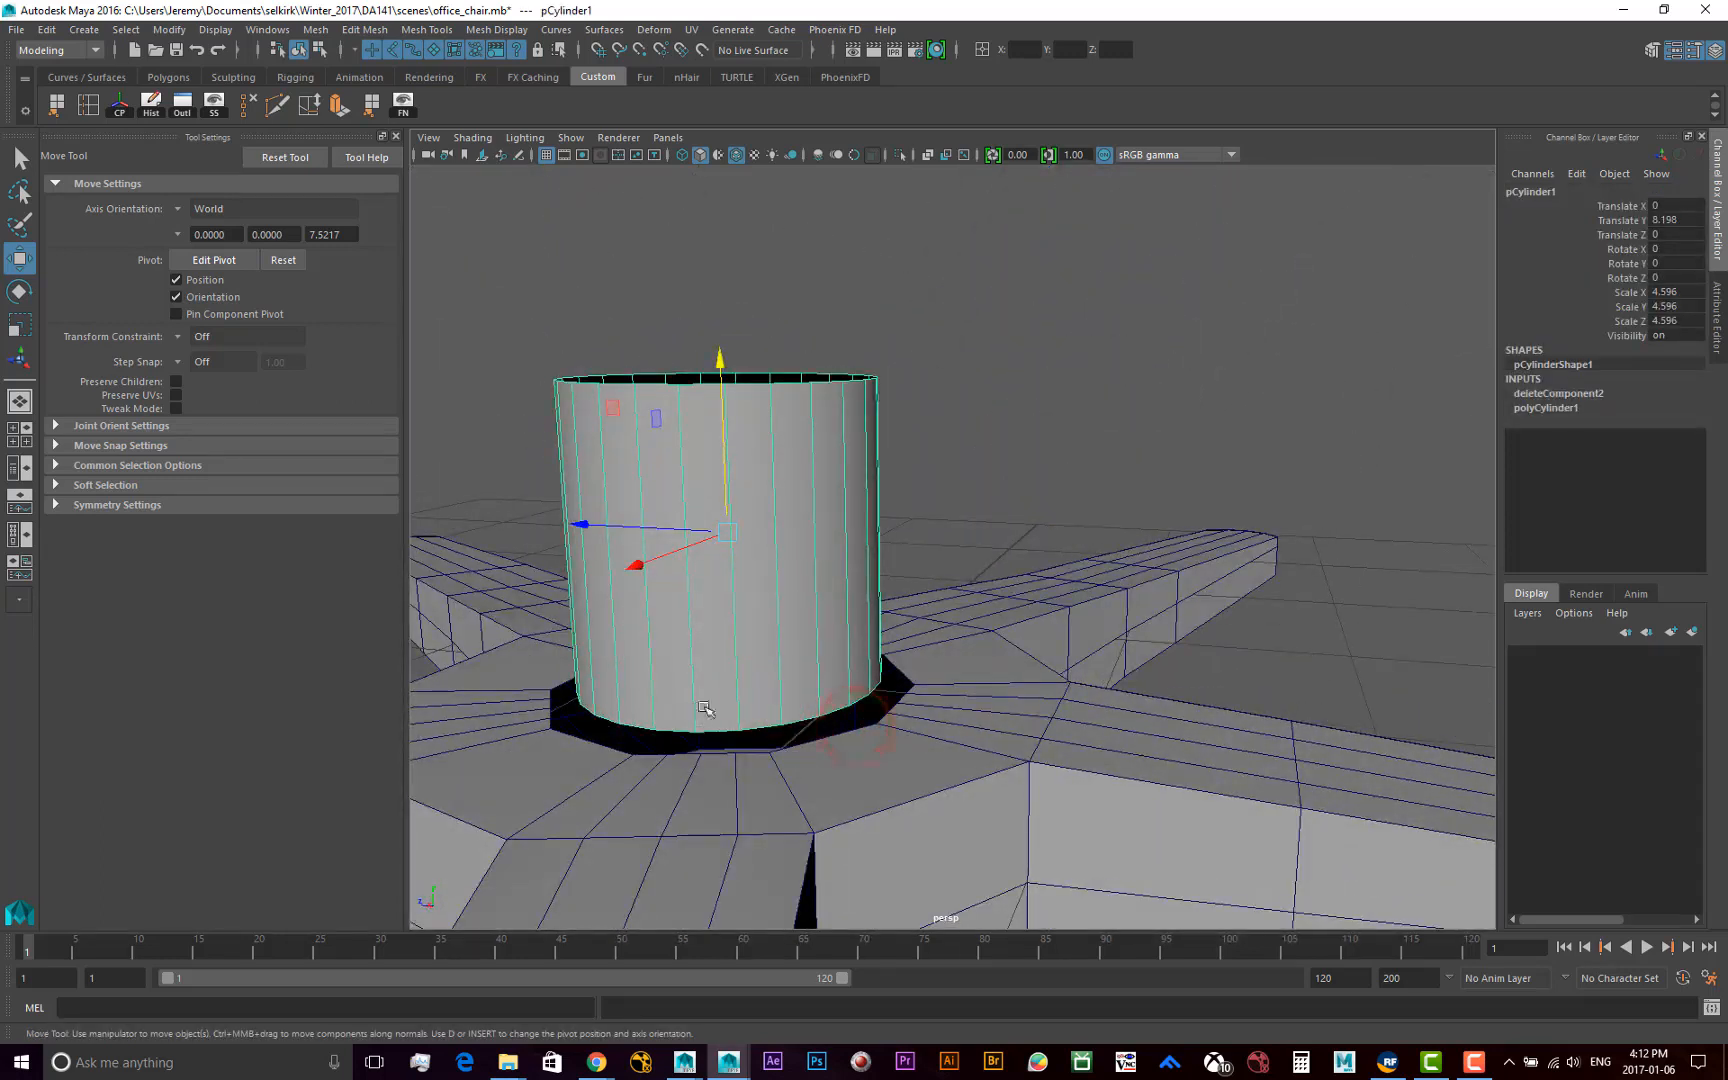
alt+drag(744, 661, 763, 690)
key(e)
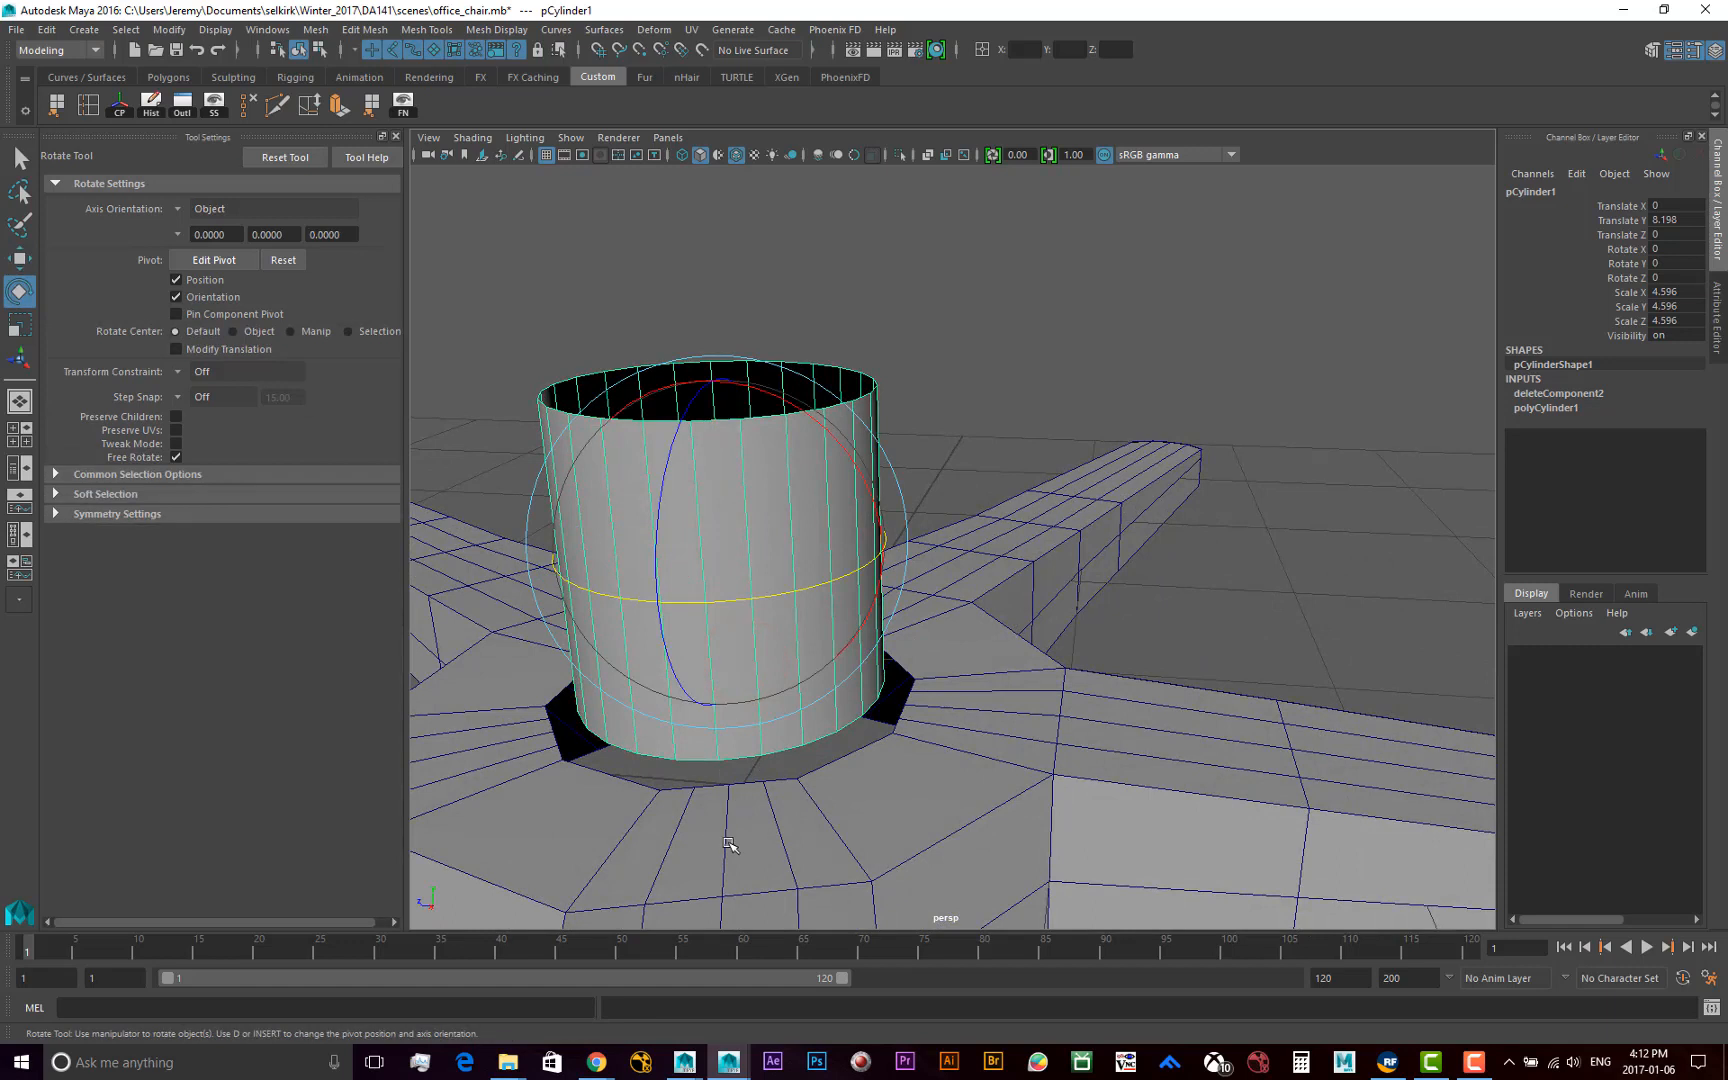
drag(709, 601, 713, 603)
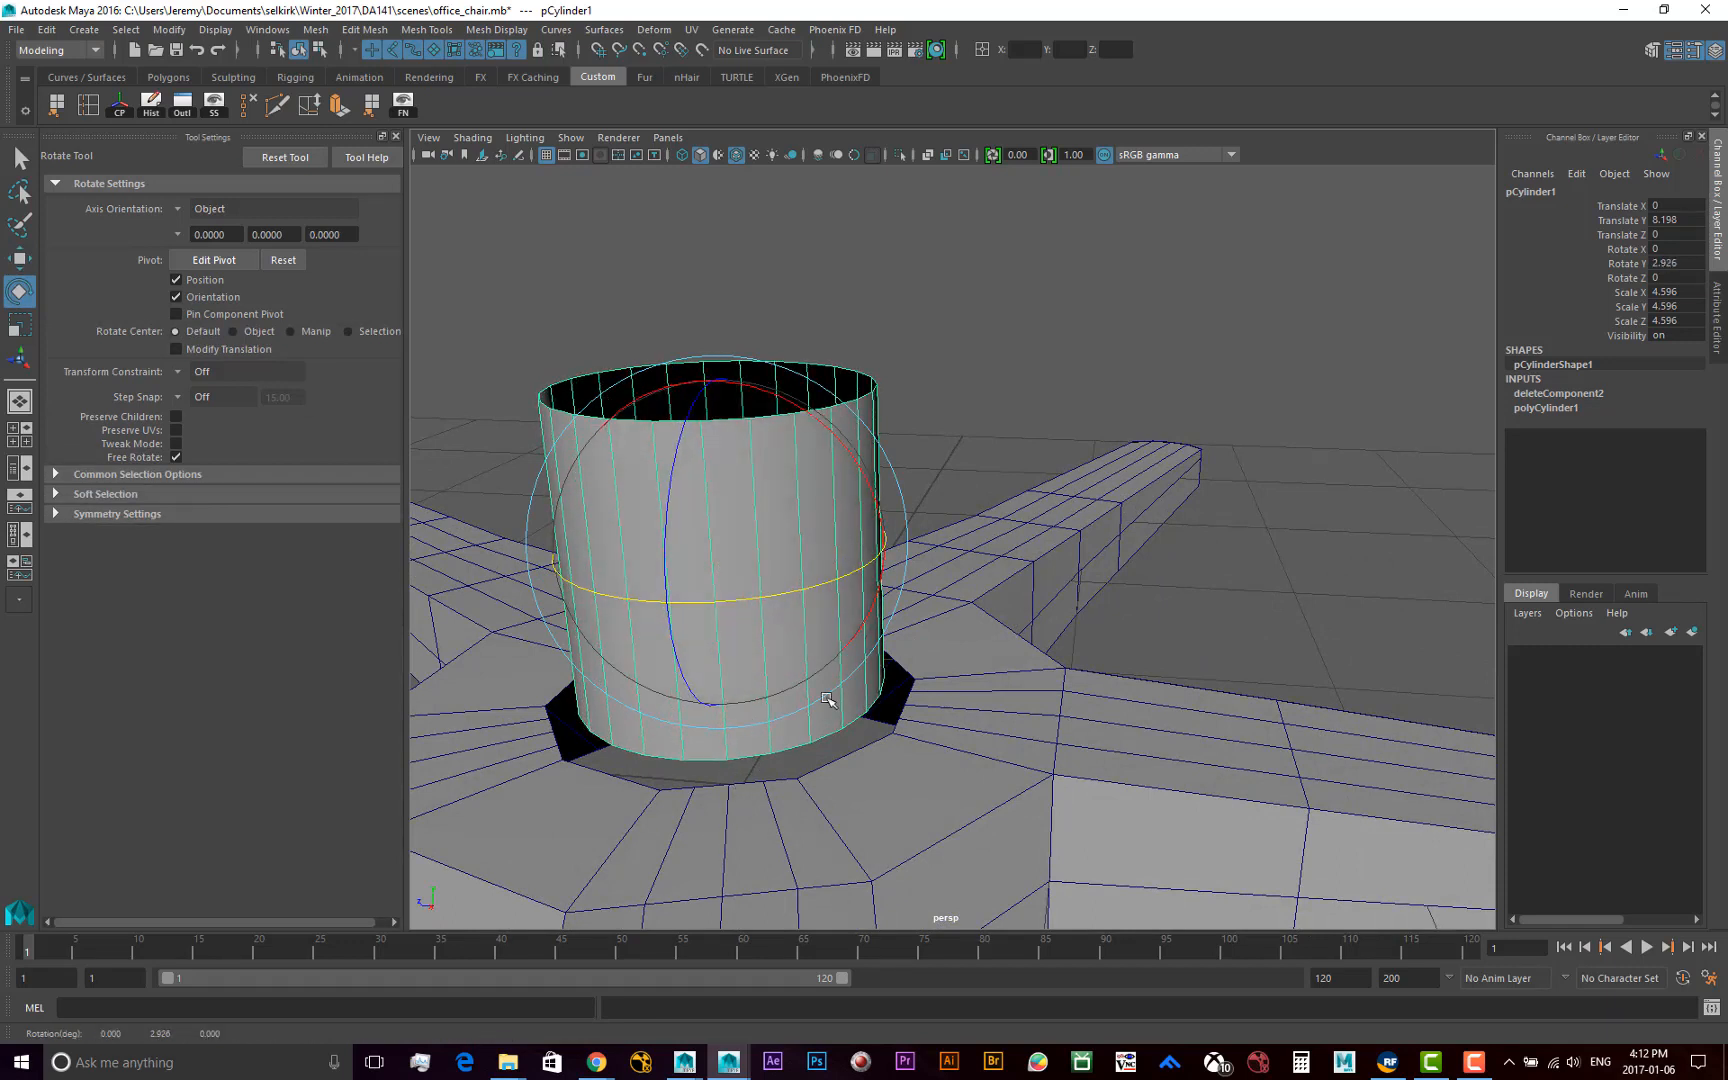
alt+drag(826, 698, 731, 771)
alt+drag(860, 706, 816, 724)
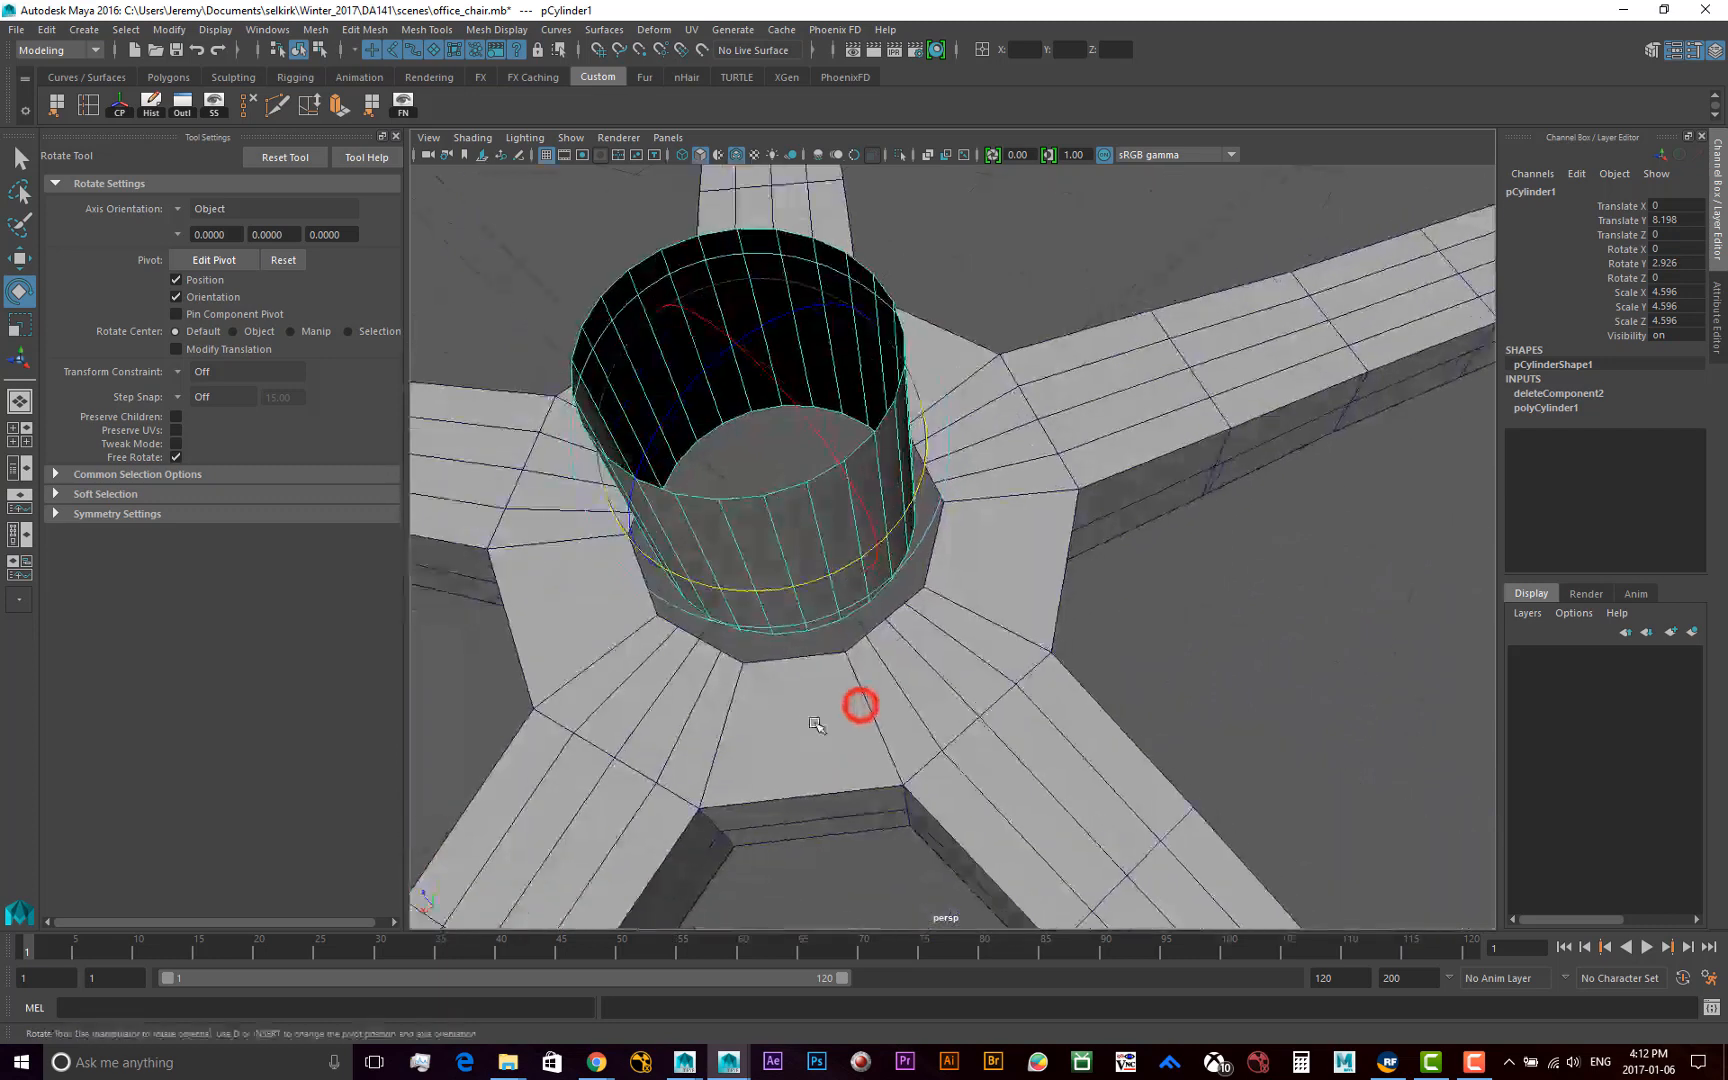
Examine from several angles how the cylinder's lower rim and divisions line up with the hub opening's edges
key(w)
scroll(885, 736, down, 5)
alt+drag(961, 718, 664, 704)
mouse_move(1138, 612)
alt+mouse_down()
mouse_move(1080, 730)
mouse_move(1015, 785)
mouse_move(1040, 760)
mouse_move(1013, 765)
alt+mouse_up()
click(1164, 753)
alt+drag(1165, 753, 1160, 725)
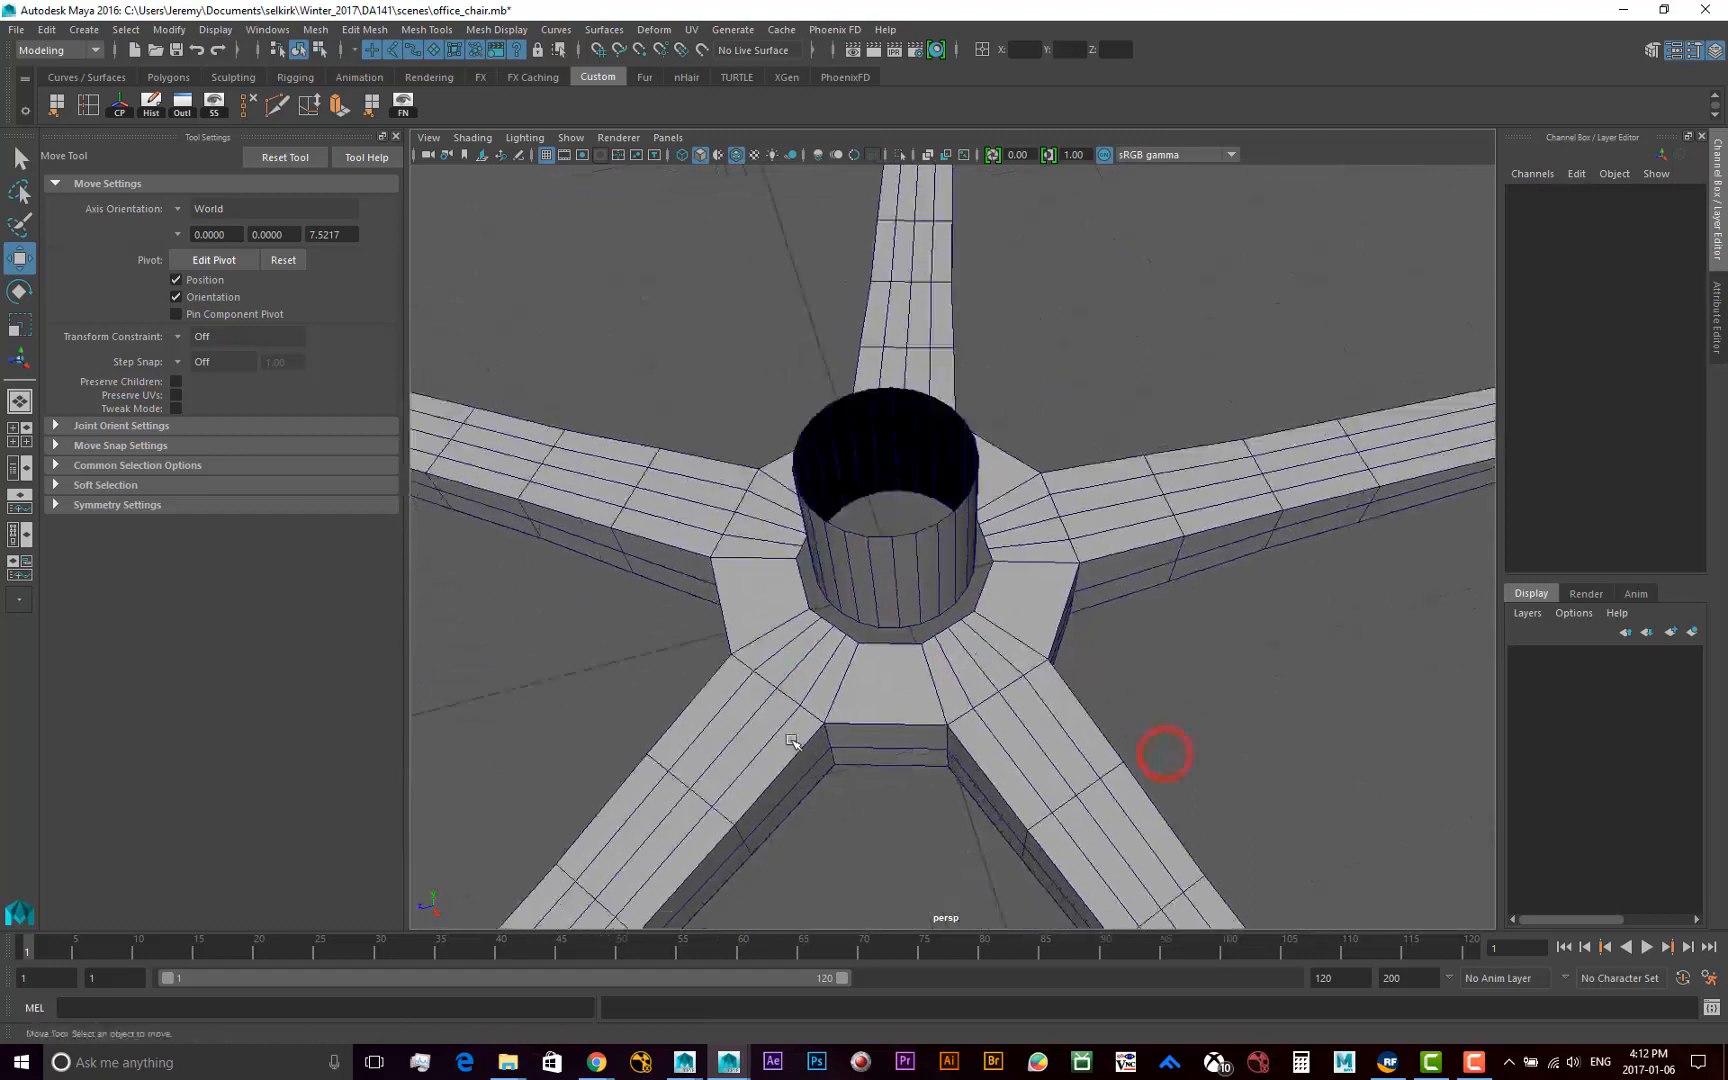
alt+right_drag(830, 736, 883, 722)
alt+drag(883, 722, 948, 678)
alt+middle_drag(857, 704, 838, 662)
alt+right_drag(775, 710, 908, 710)
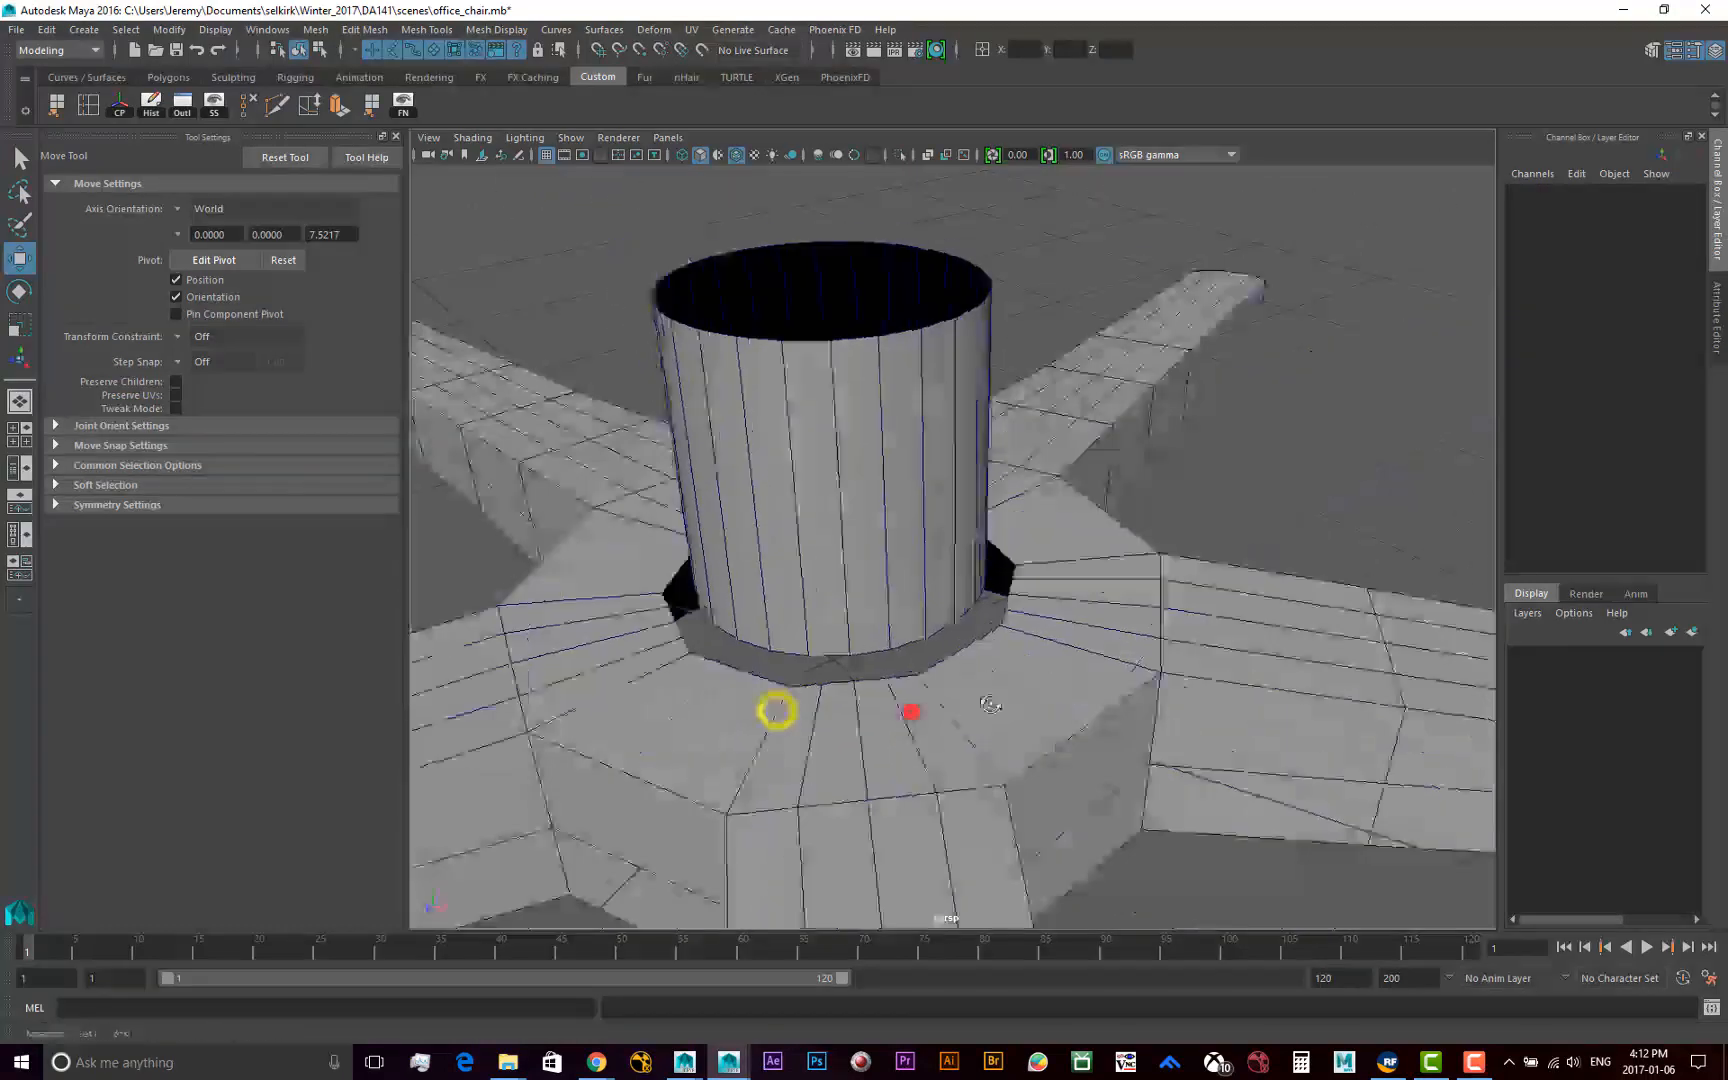
mouse_move(910, 710)
alt+mouse_down()
mouse_move(1005, 668)
mouse_move(1070, 700)
alt+mouse_up()
click(935, 726)
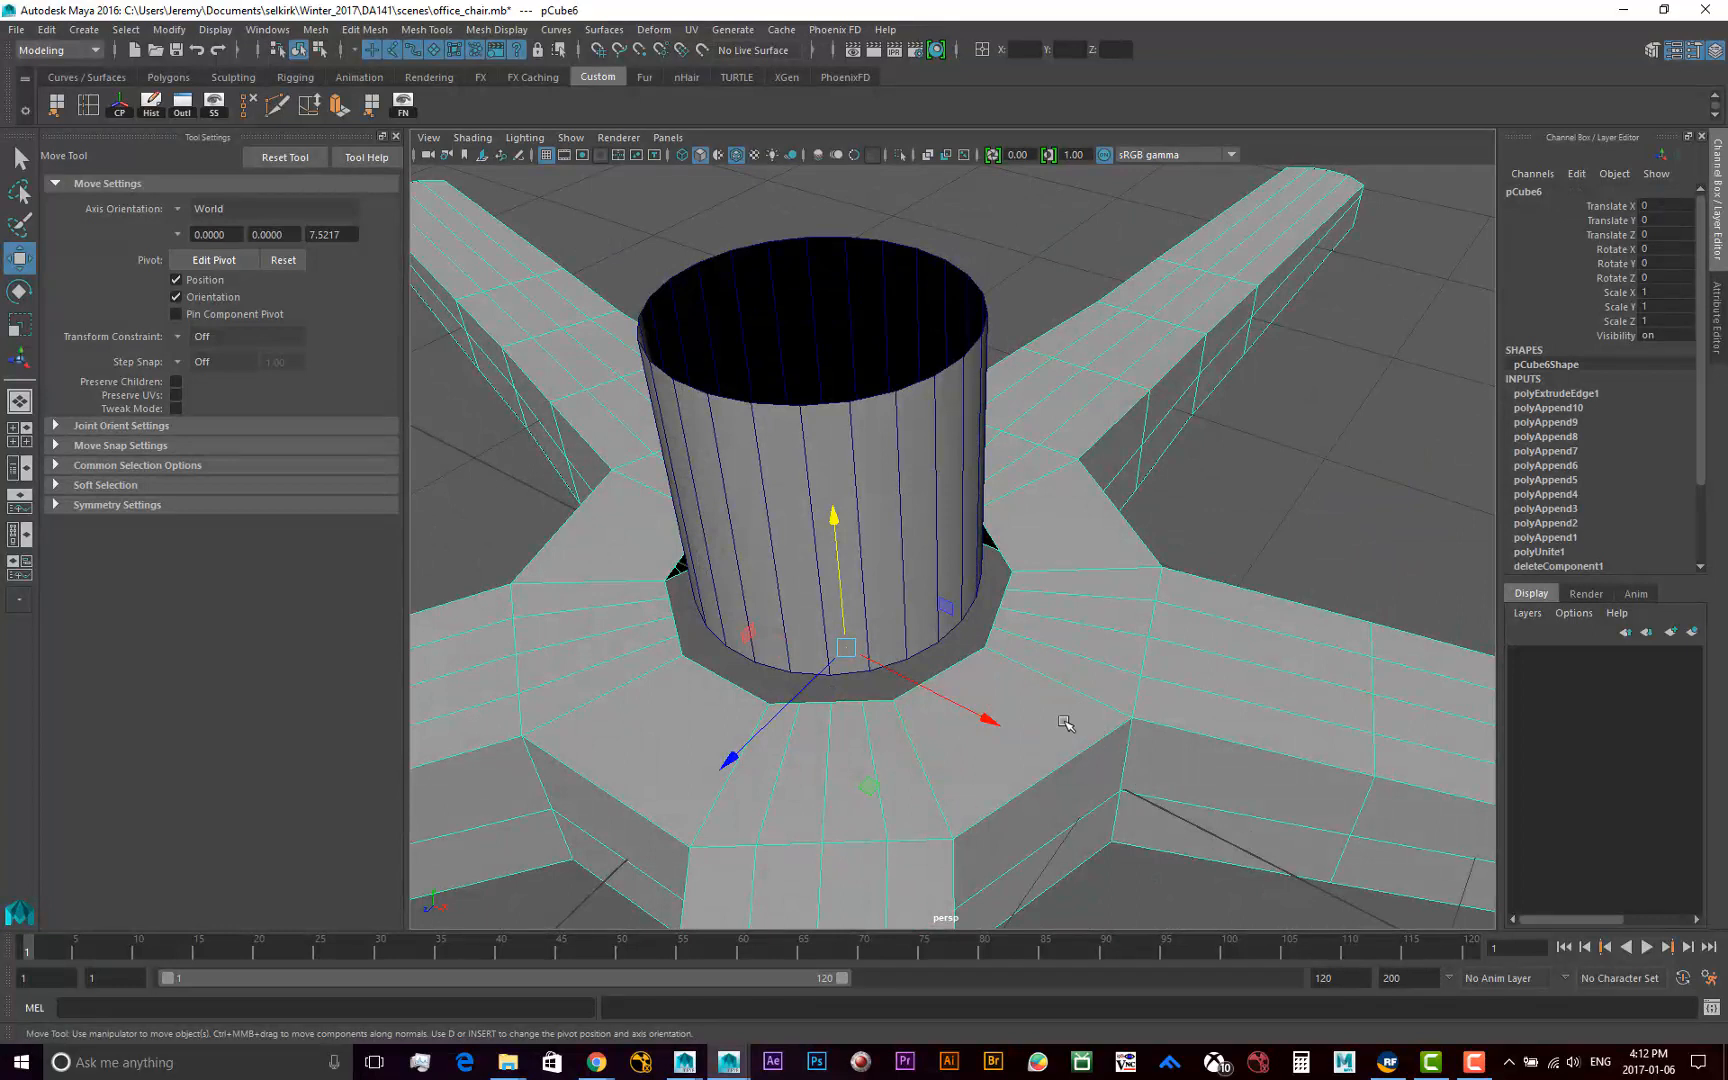
click(1215, 545)
Insert an edge loop just above the cylinder's lower rim using the Insert Edge Loop tool with Equal distance from edge
click(860, 515)
alt+drag(990, 630, 845, 570)
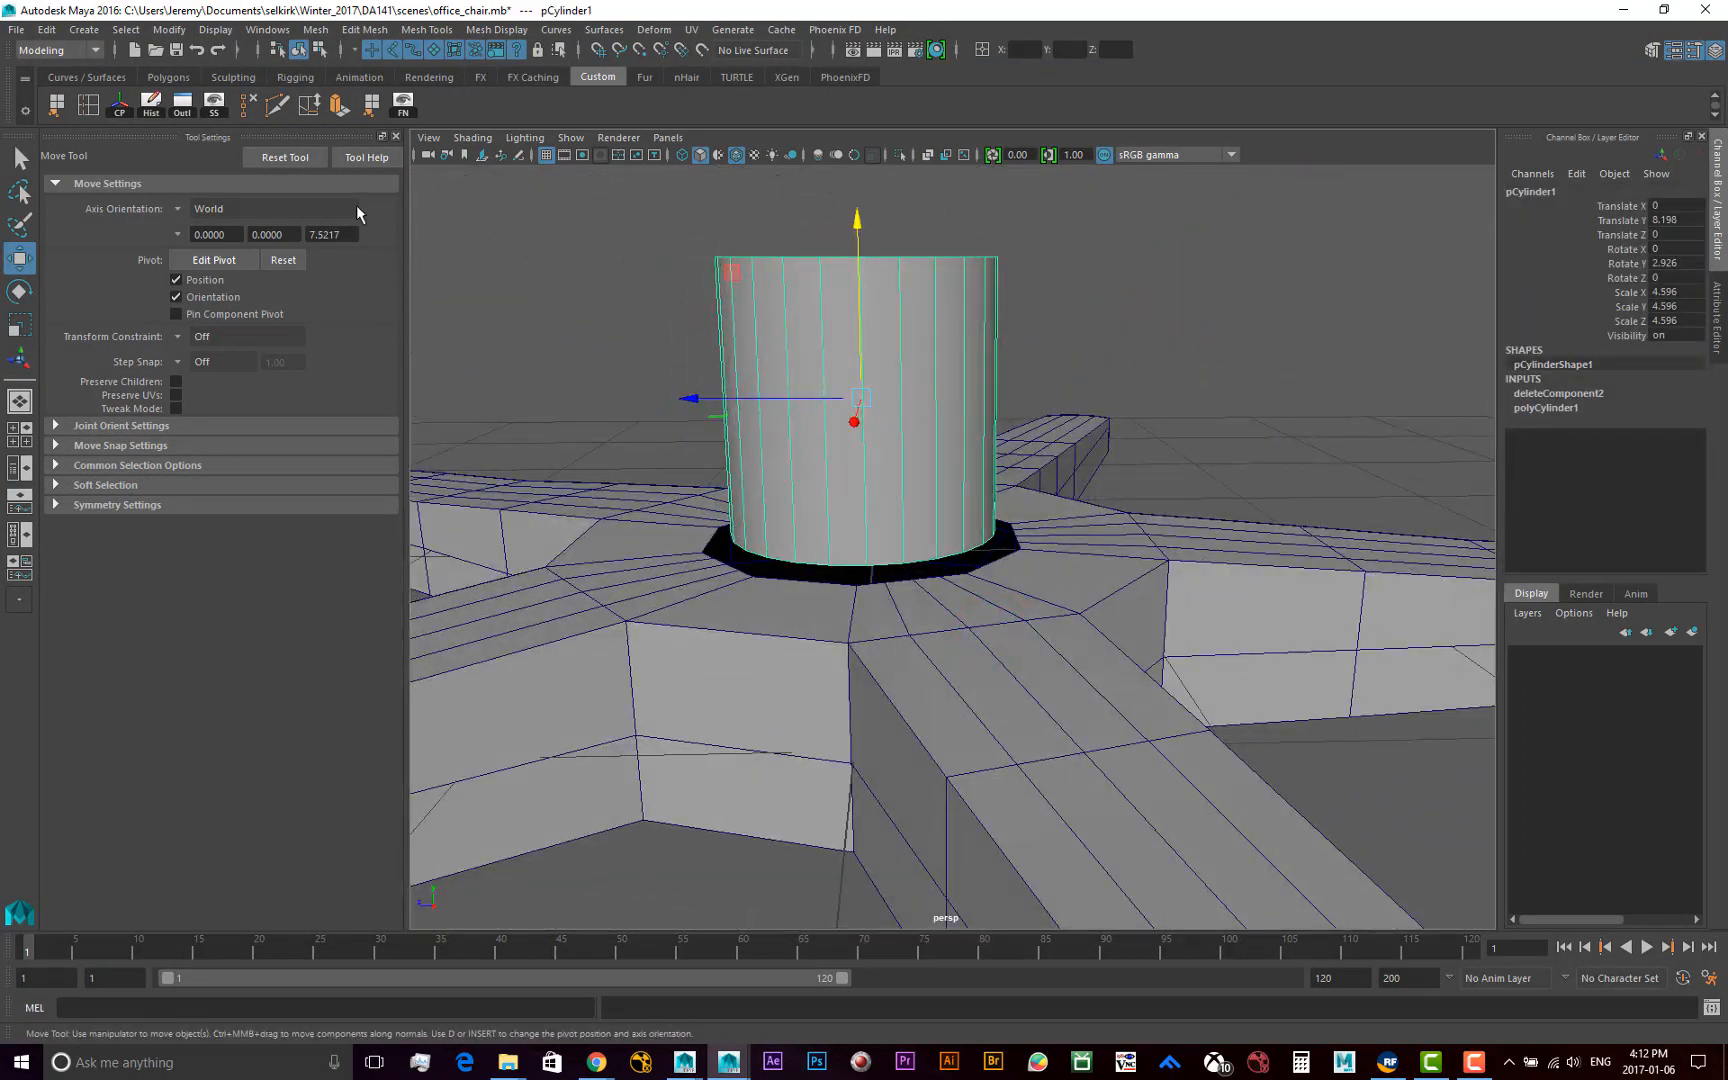
click(424, 33)
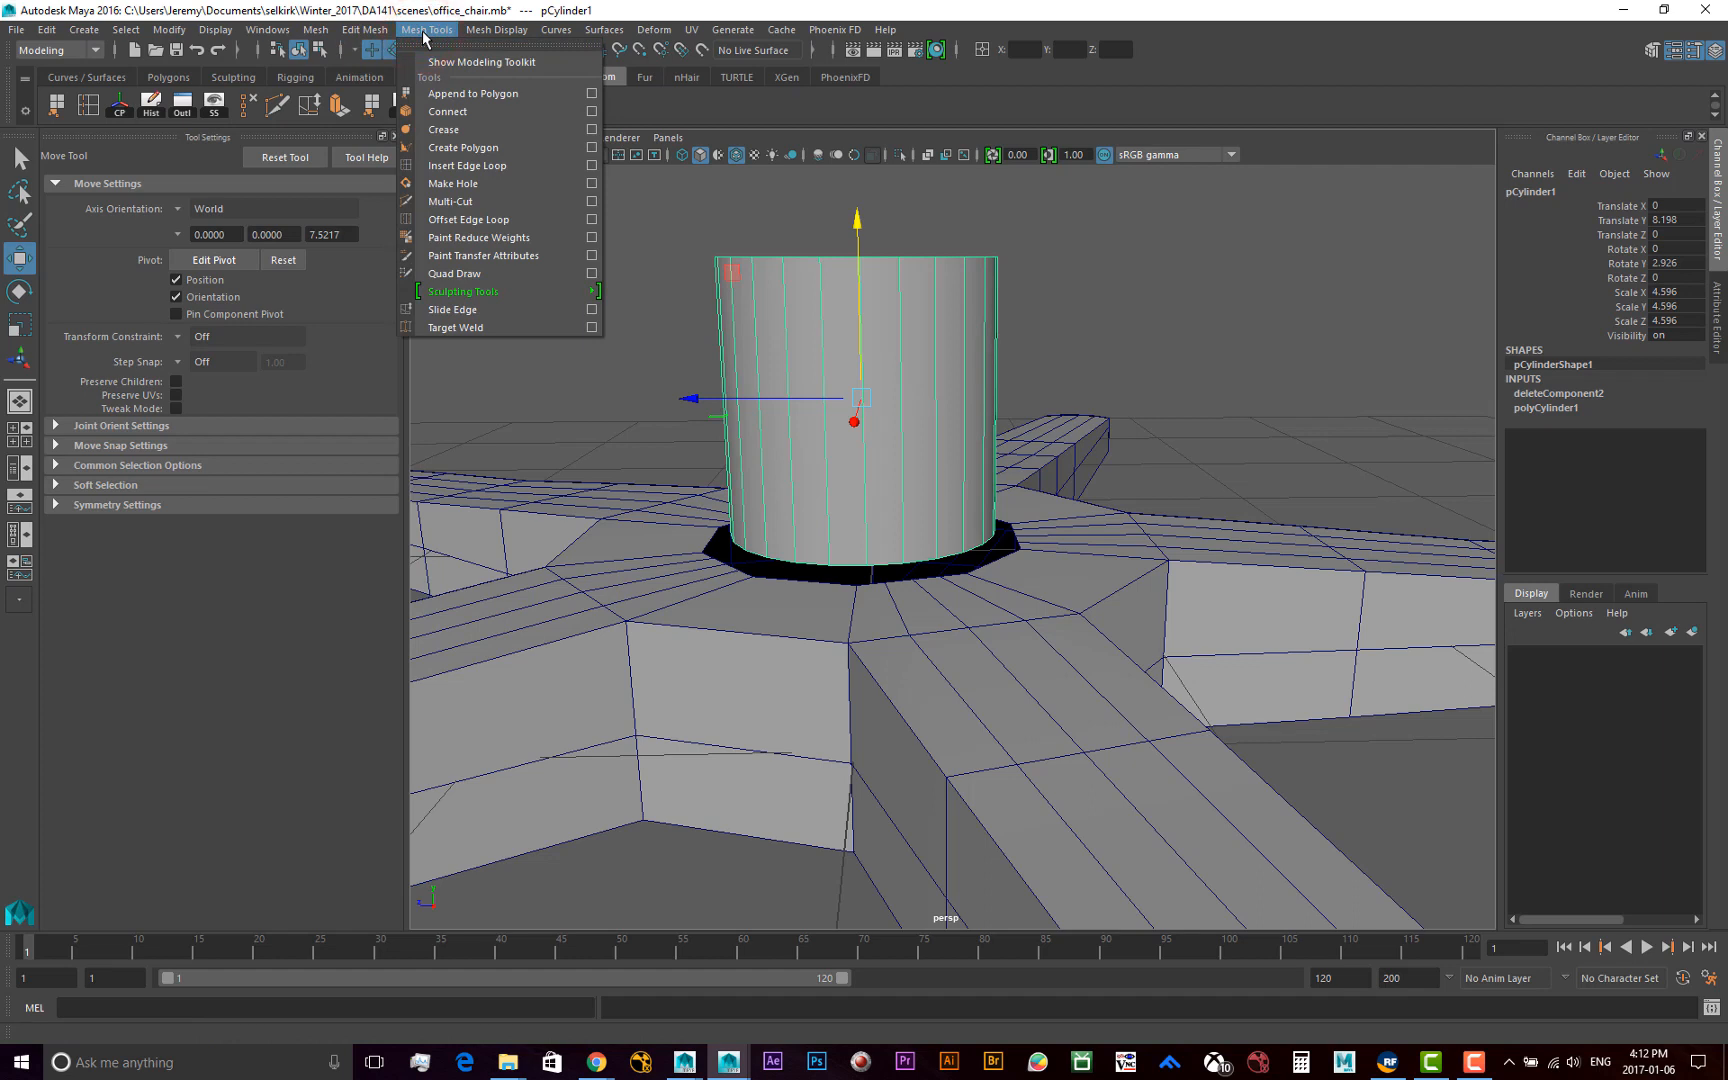
click(485, 165)
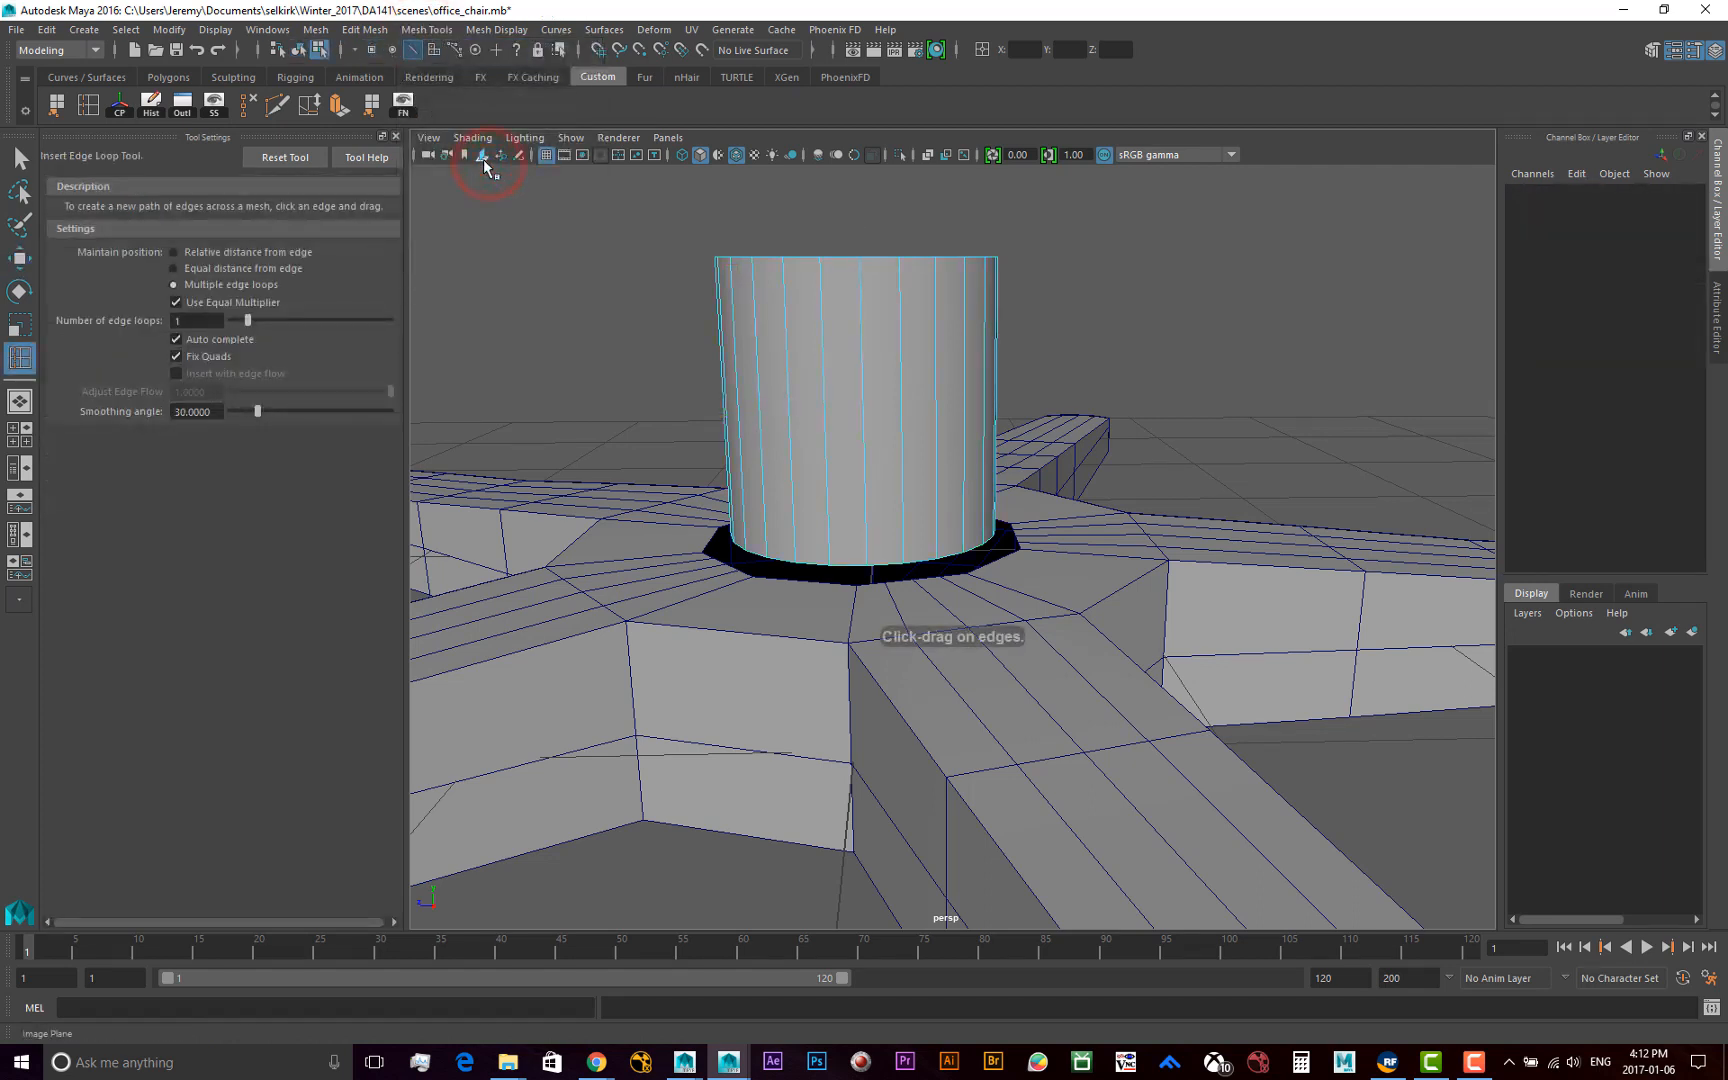
click(246, 270)
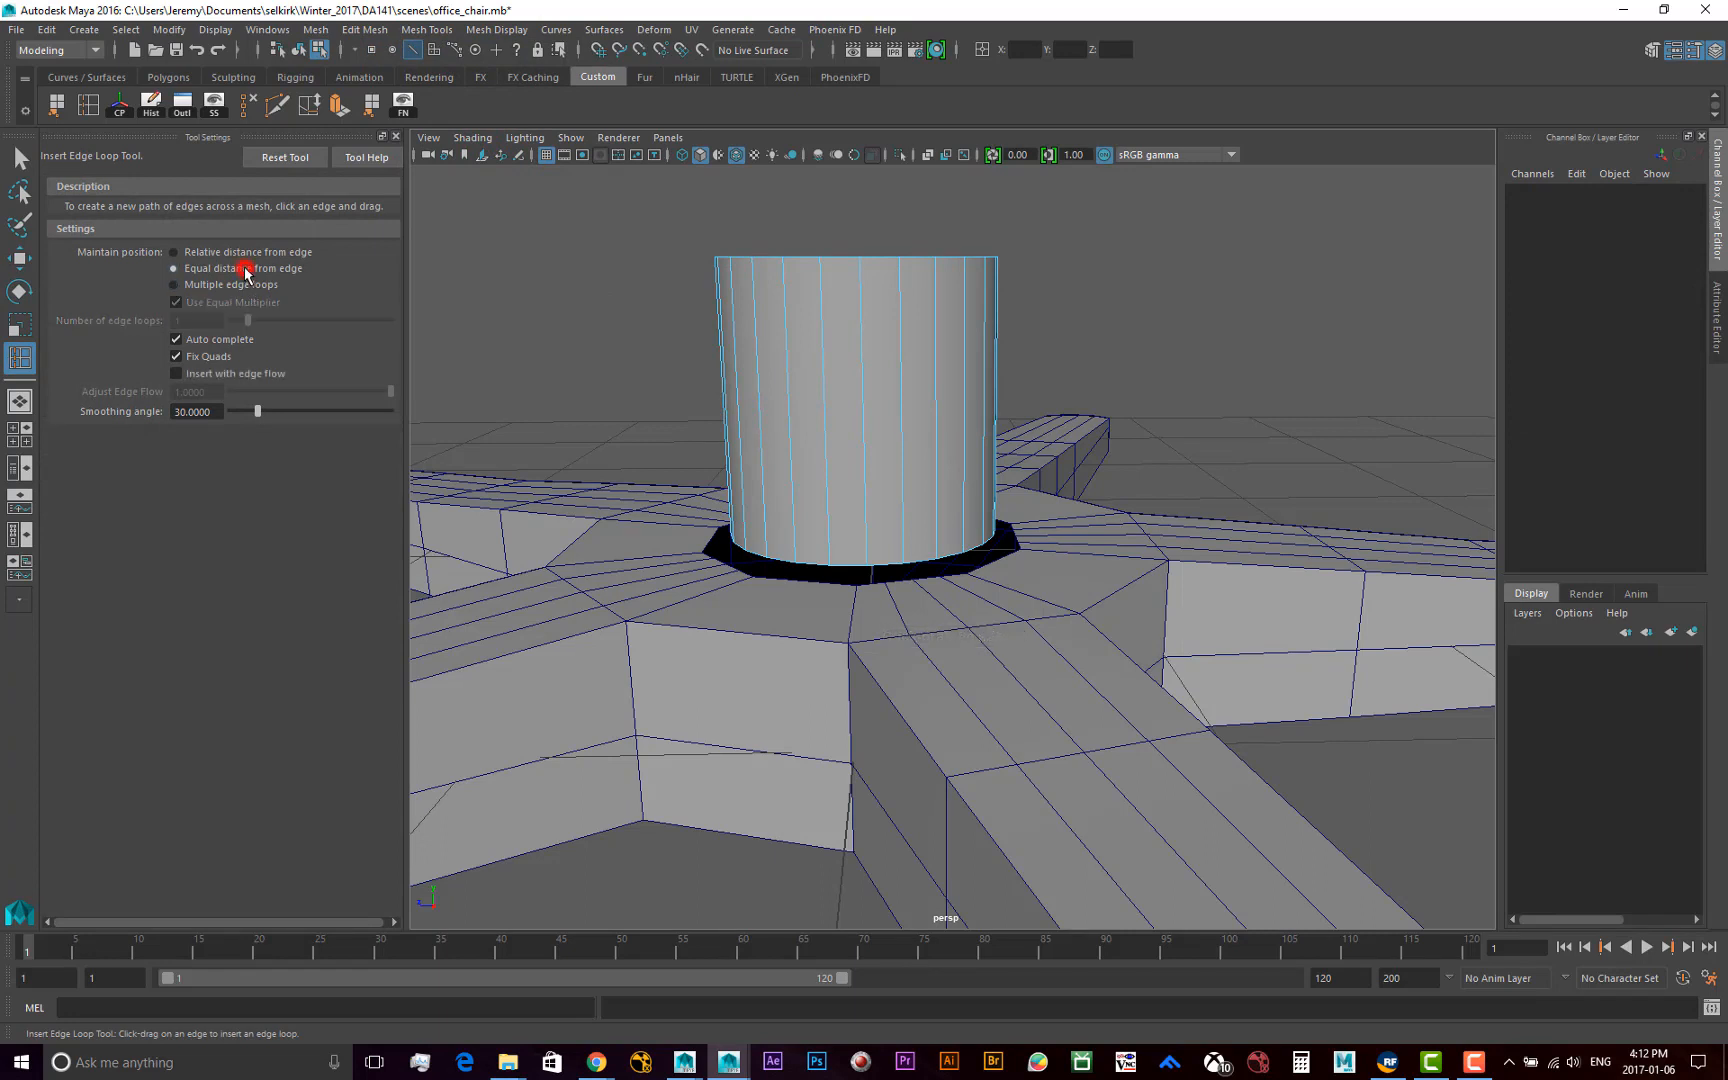
scroll(893, 545, up, 5)
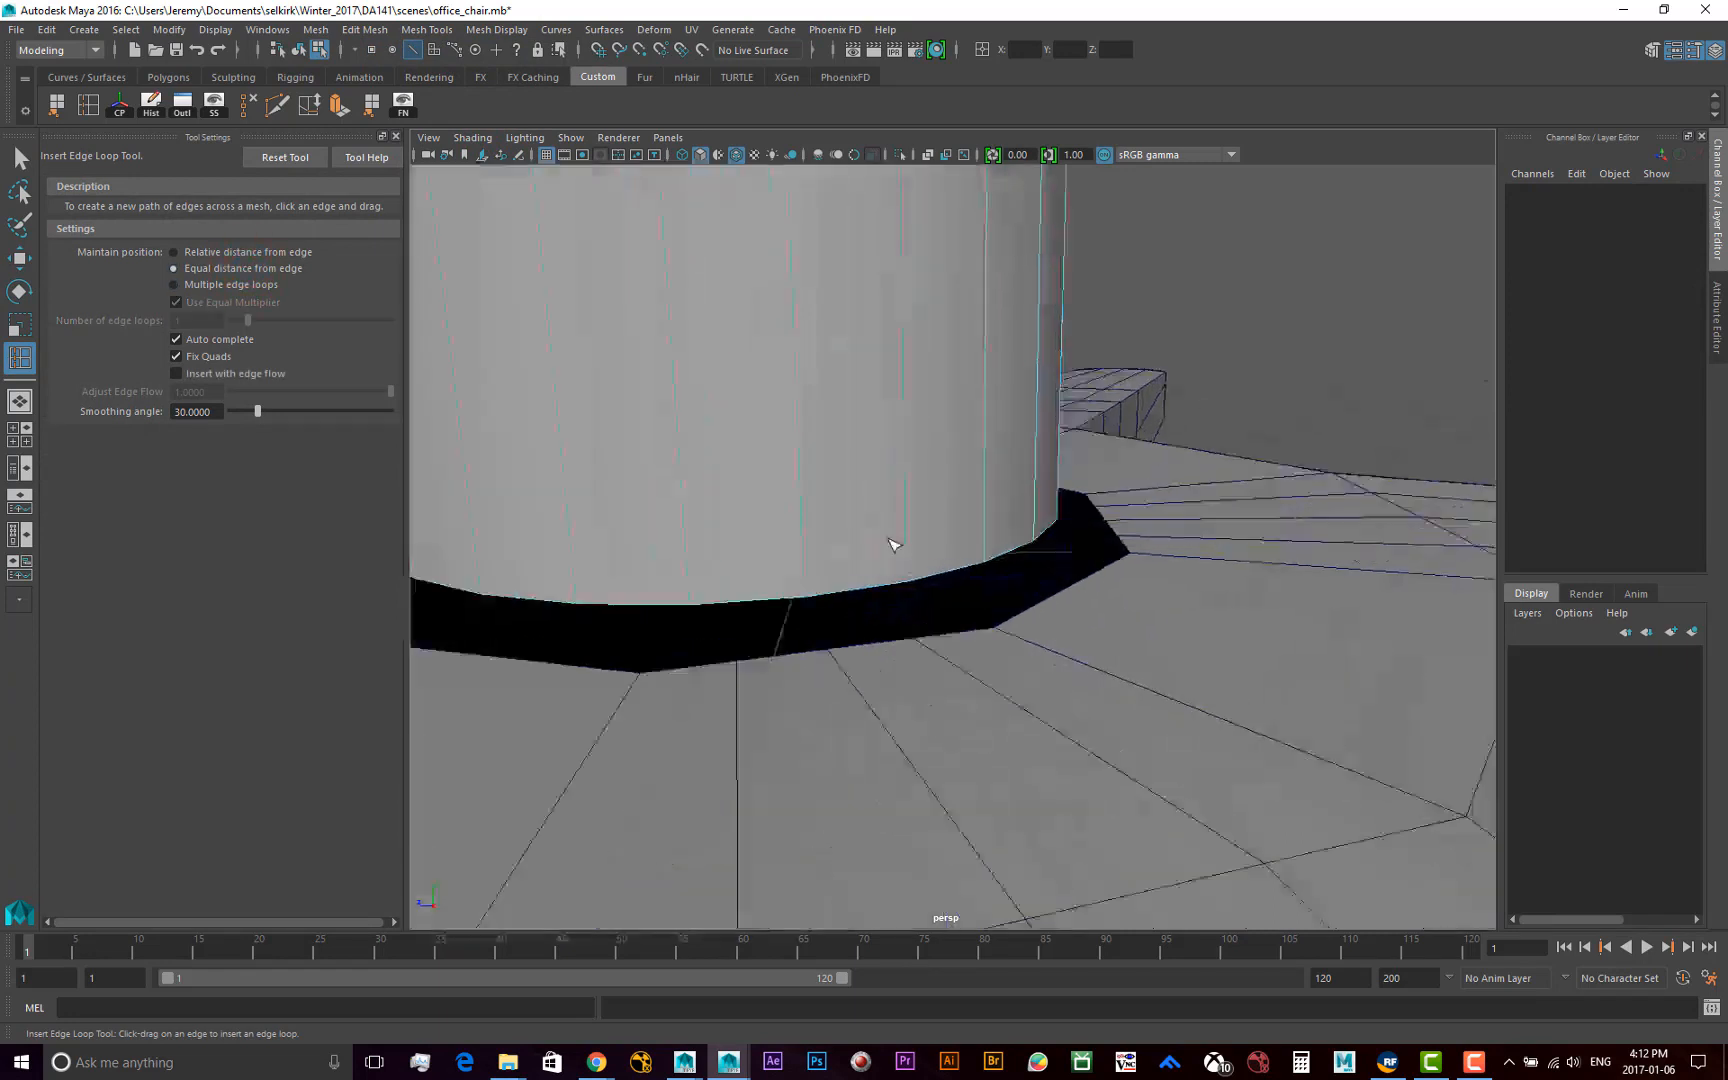
scroll(820, 532, down, 2)
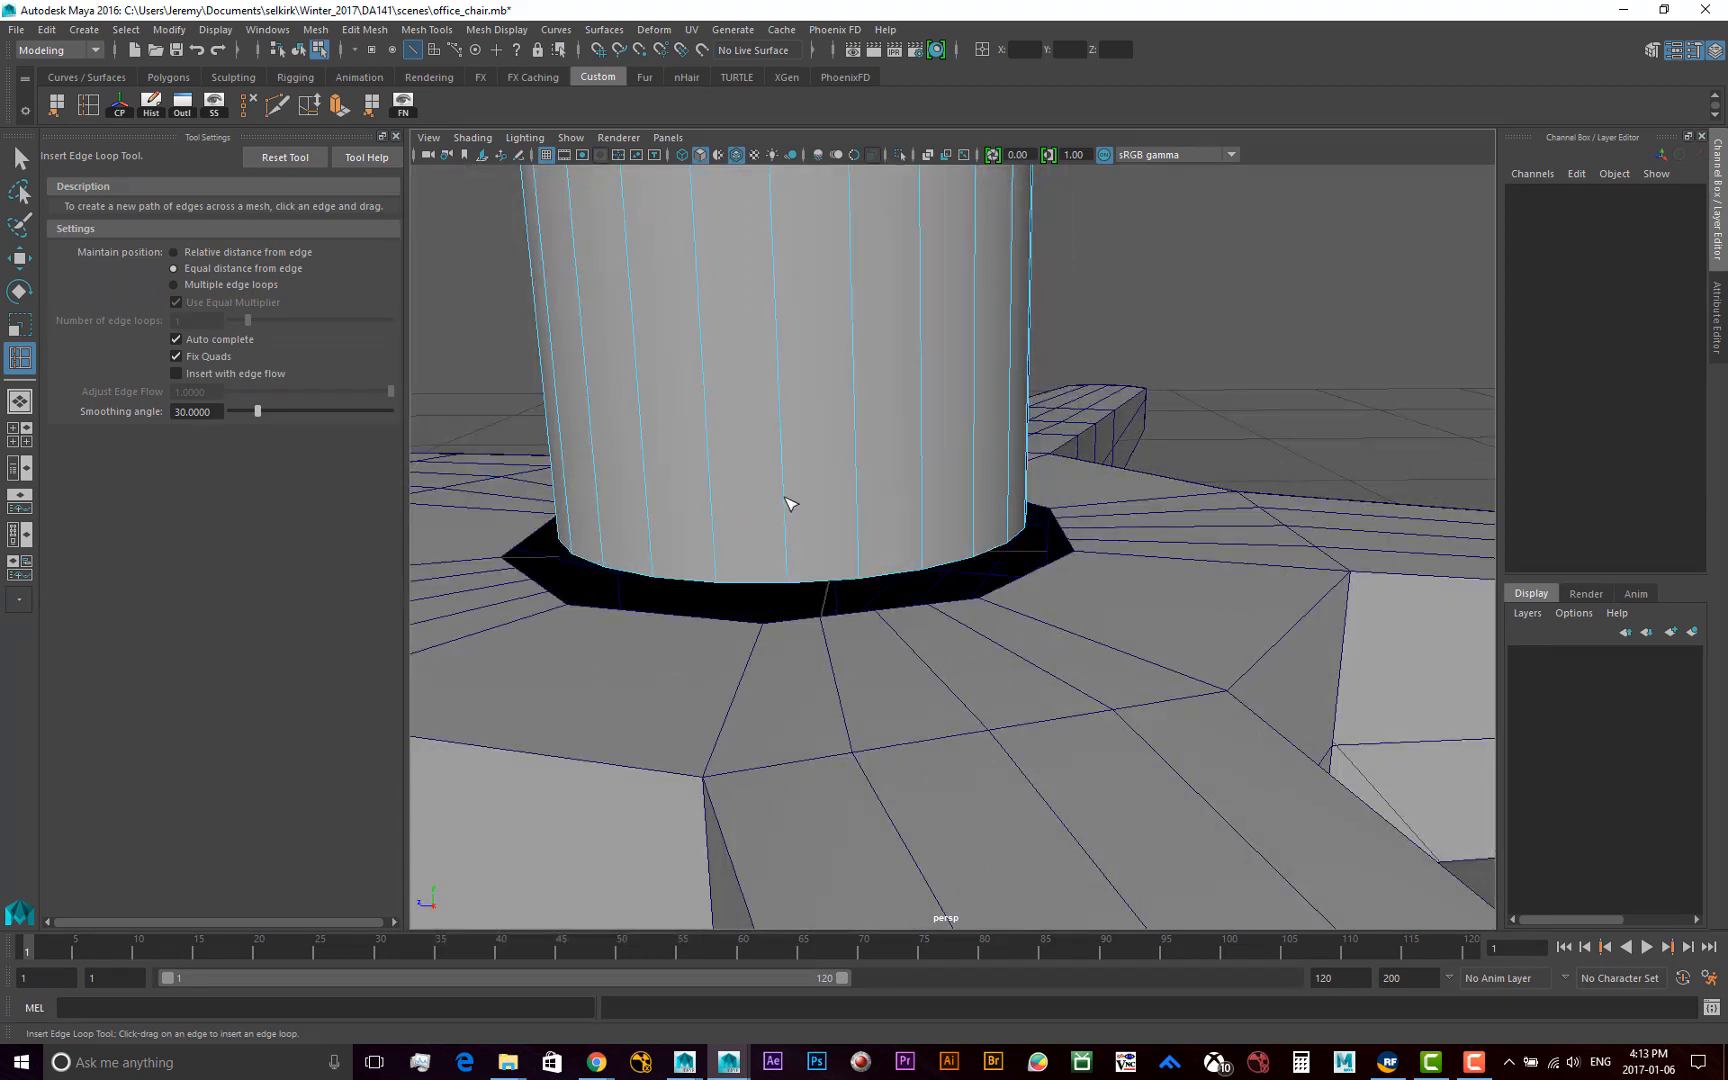
click(788, 503)
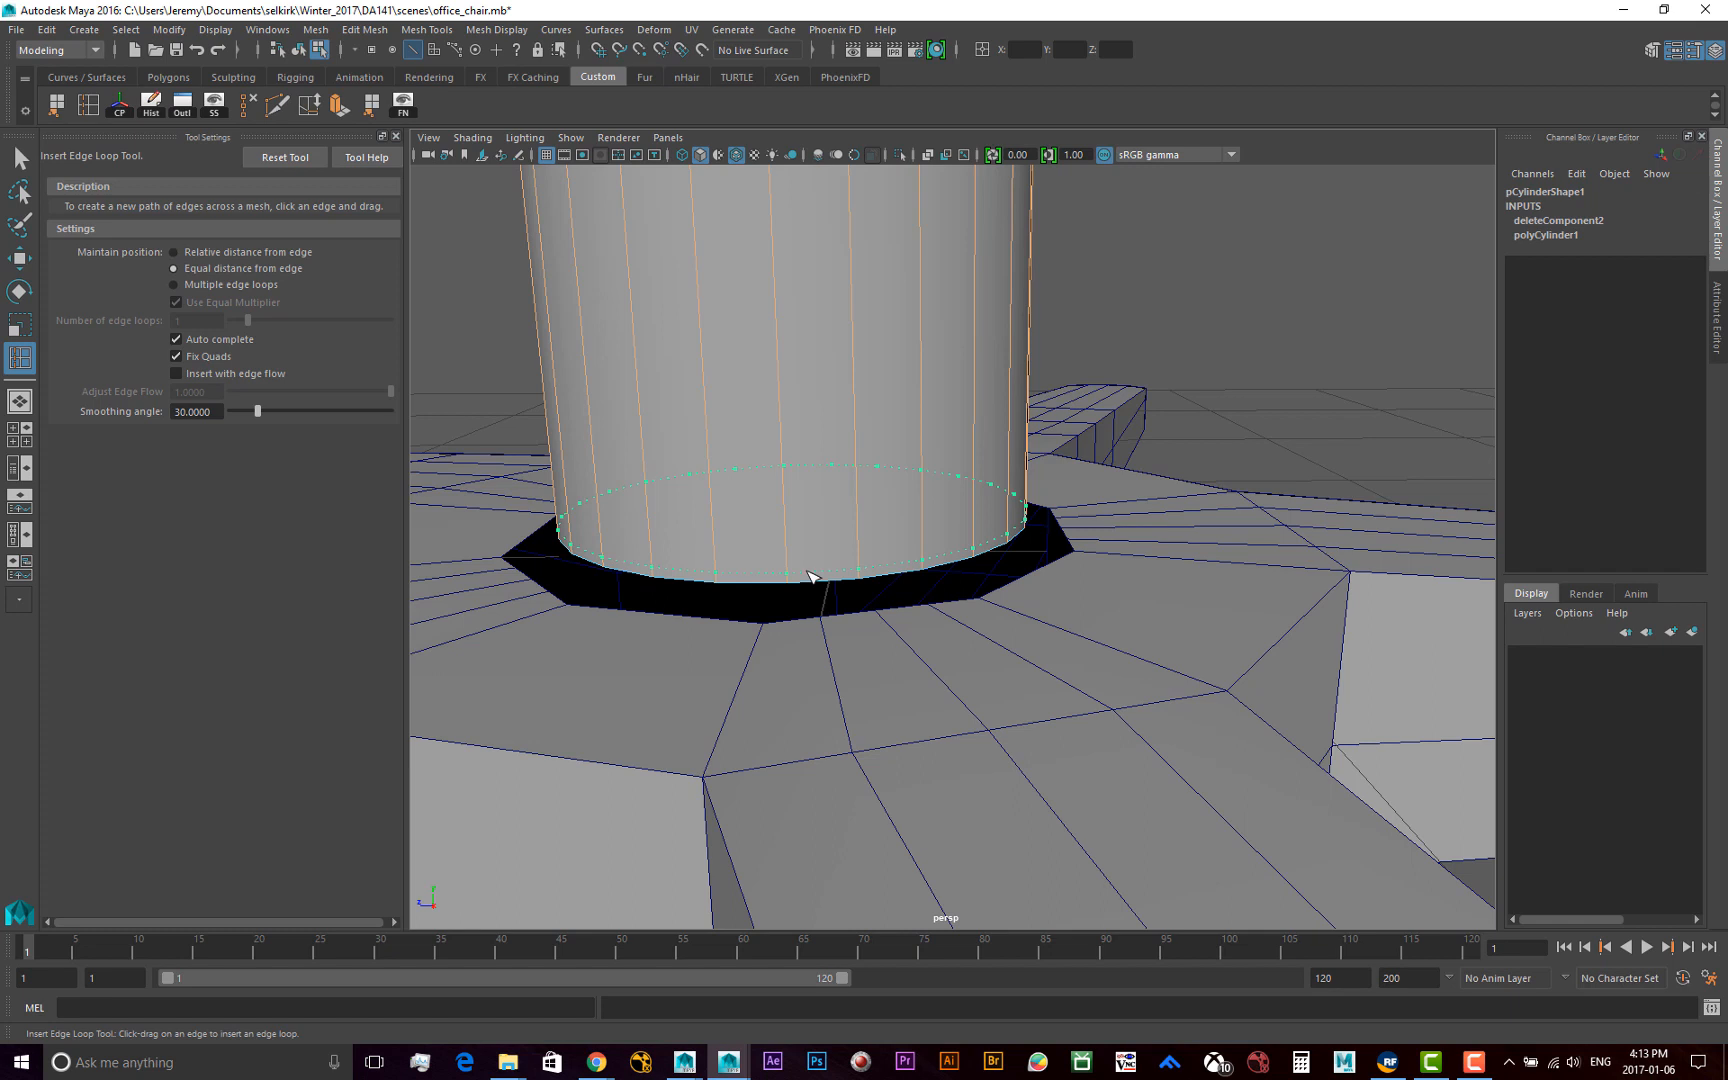
drag(808, 572, 808, 572)
Insert another edge loop close to the cylinder's upper rim
scroll(876, 402, down, 4)
mouse_move(885, 435)
alt+mouse_down()
mouse_move(857, 451)
mouse_move(866, 465)
alt+mouse_up()
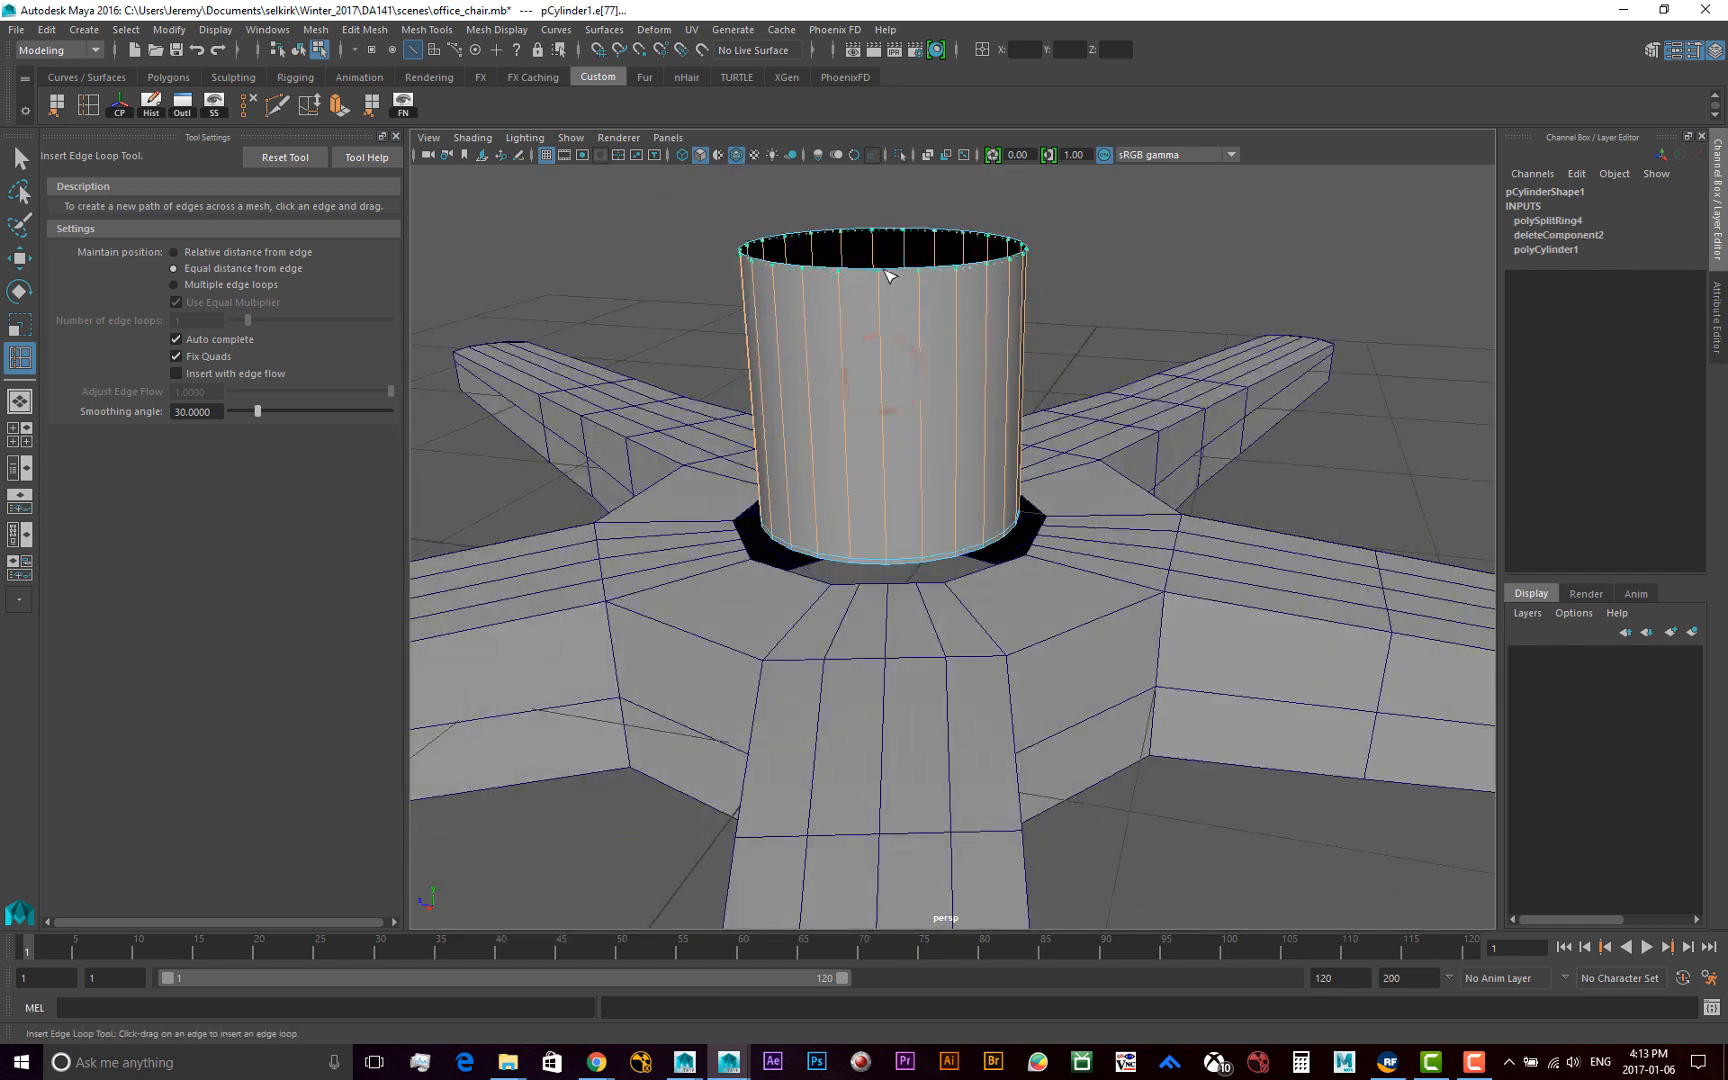
drag(885, 275, 886, 277)
Insert an edge loop on the top of the chair base, close around the hub opening, keeping Equal distance from edge
alt+middle_drag(890, 428, 834, 318)
alt+right_drag(764, 415, 822, 413)
alt+drag(827, 420, 882, 456)
key(F8)
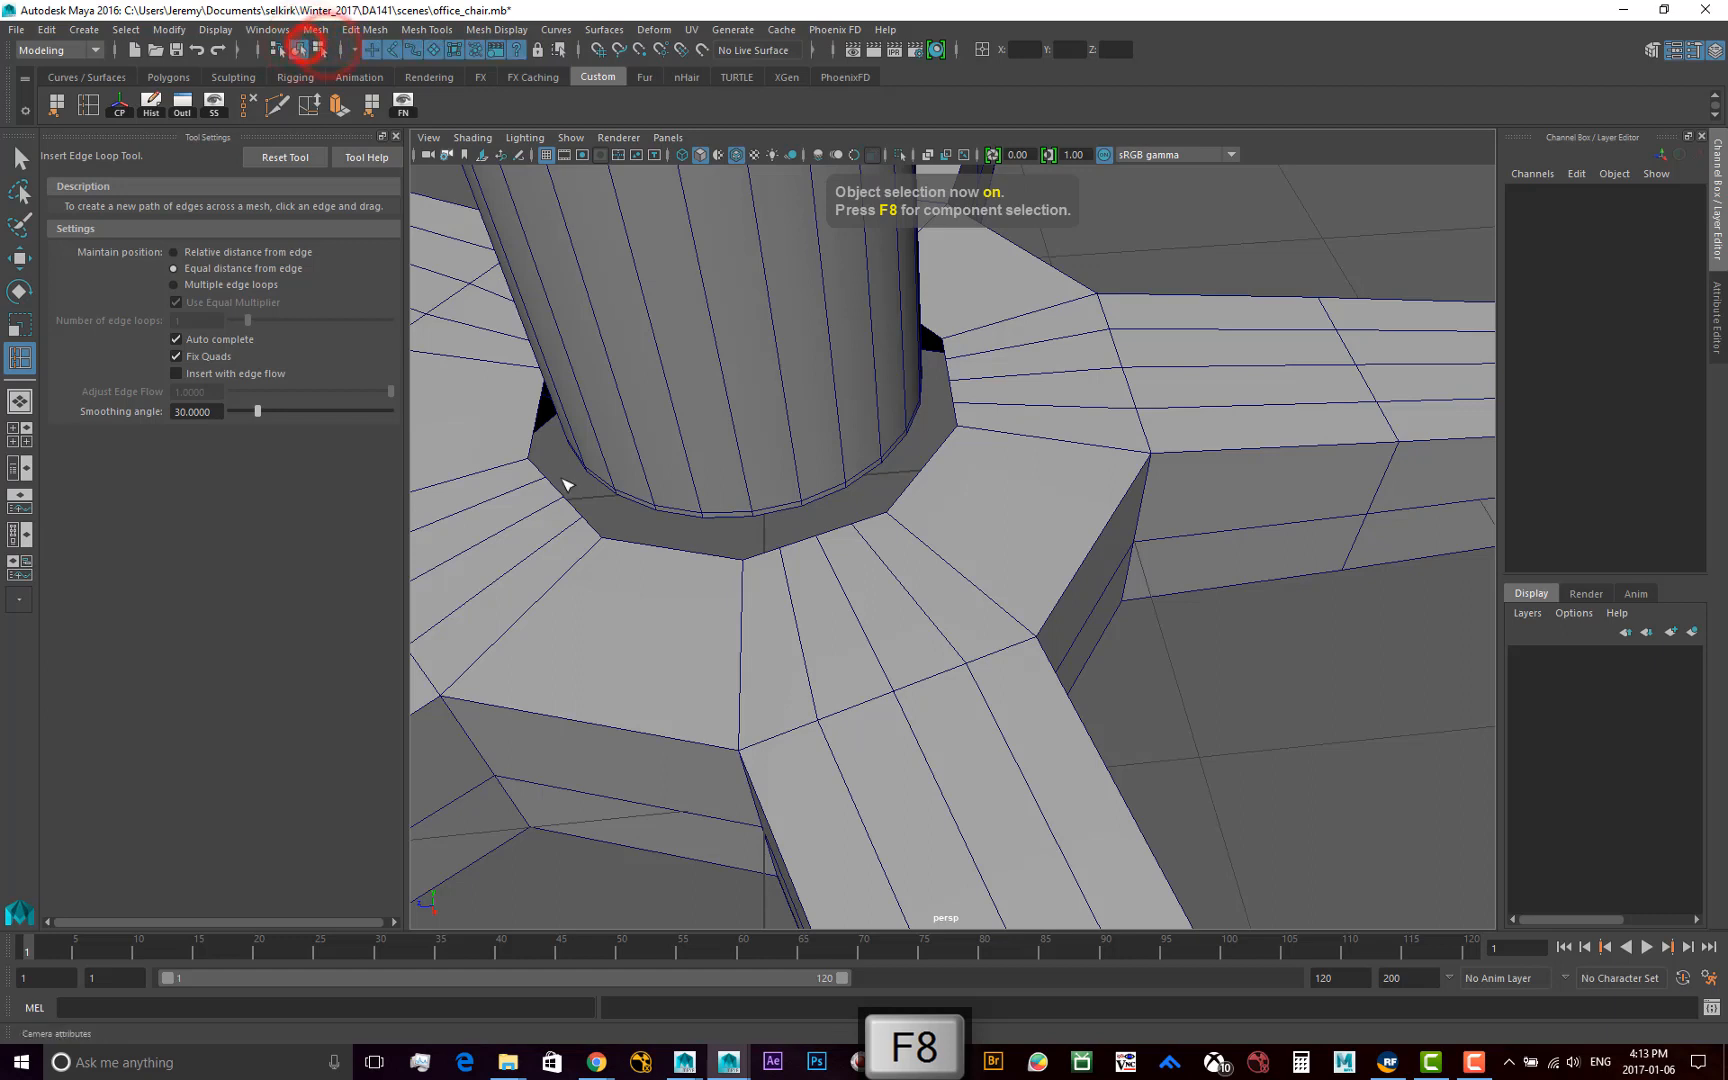
key(w)
click(826, 639)
alt+middle_drag(795, 652, 827, 620)
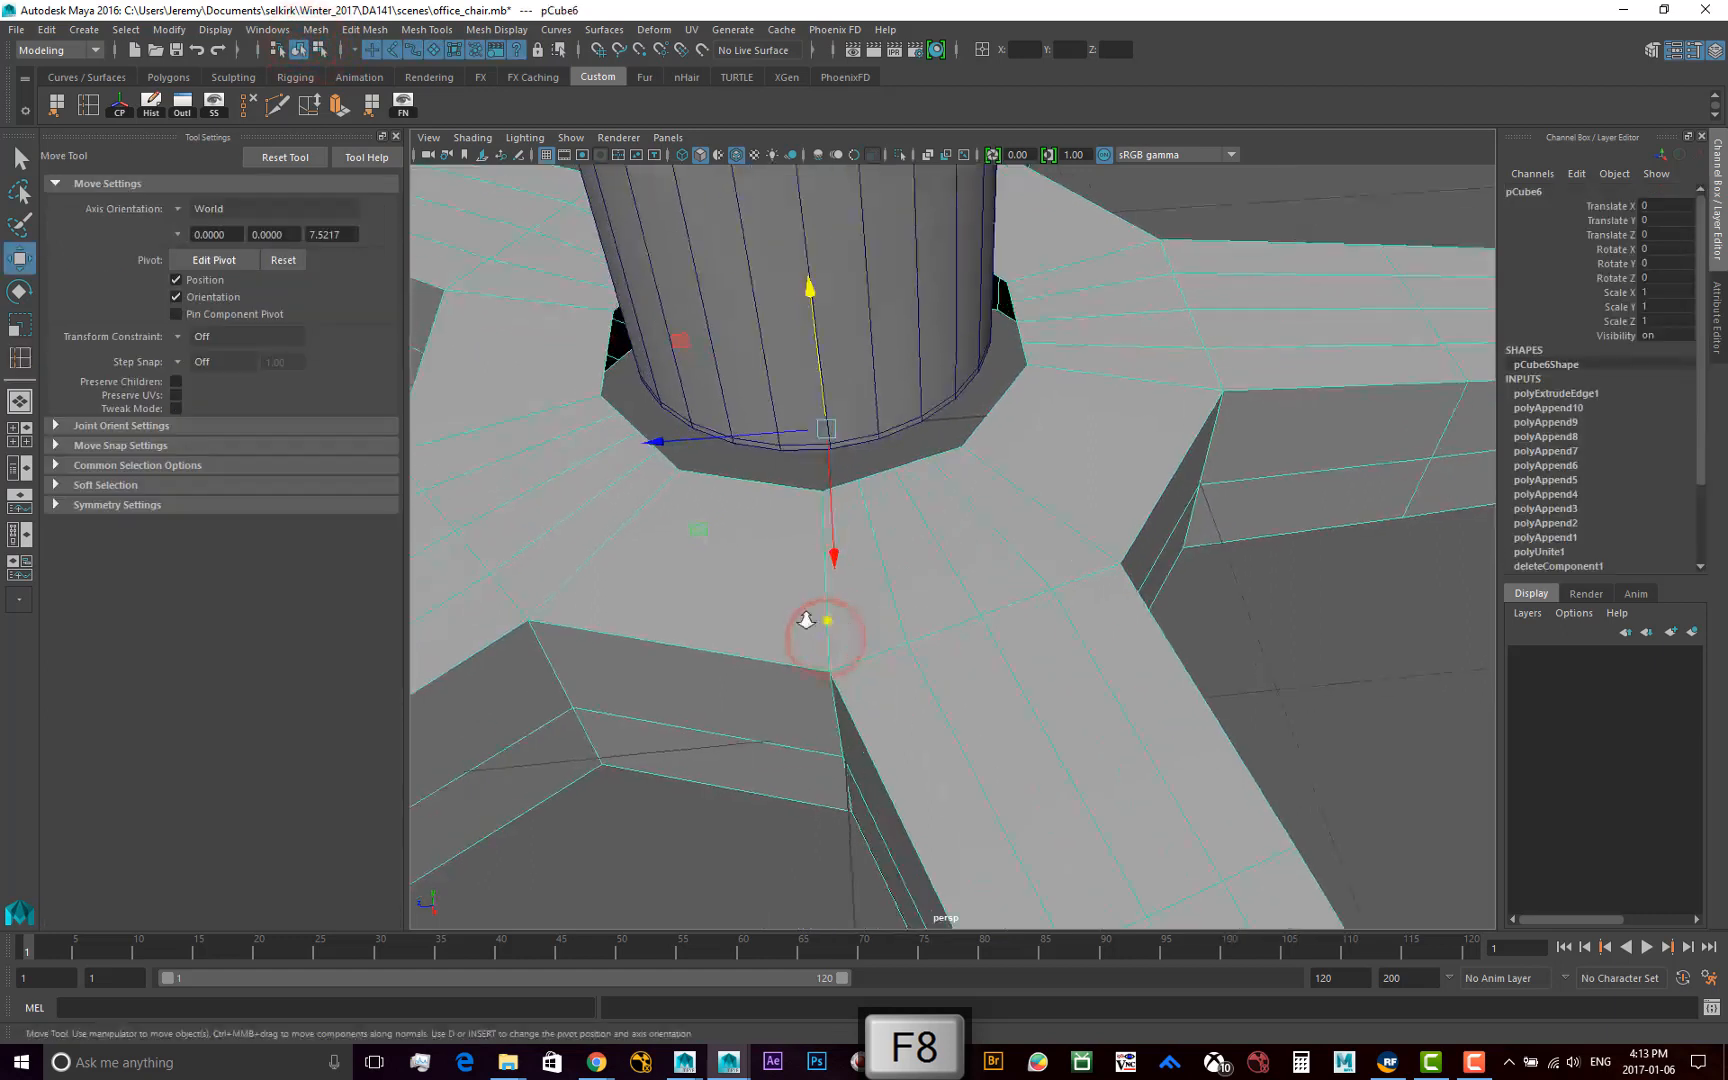
alt+right_drag(827, 620, 827, 622)
mouse_move(838, 638)
alt+mouse_down()
mouse_move(897, 622)
mouse_move(870, 640)
alt+mouse_up()
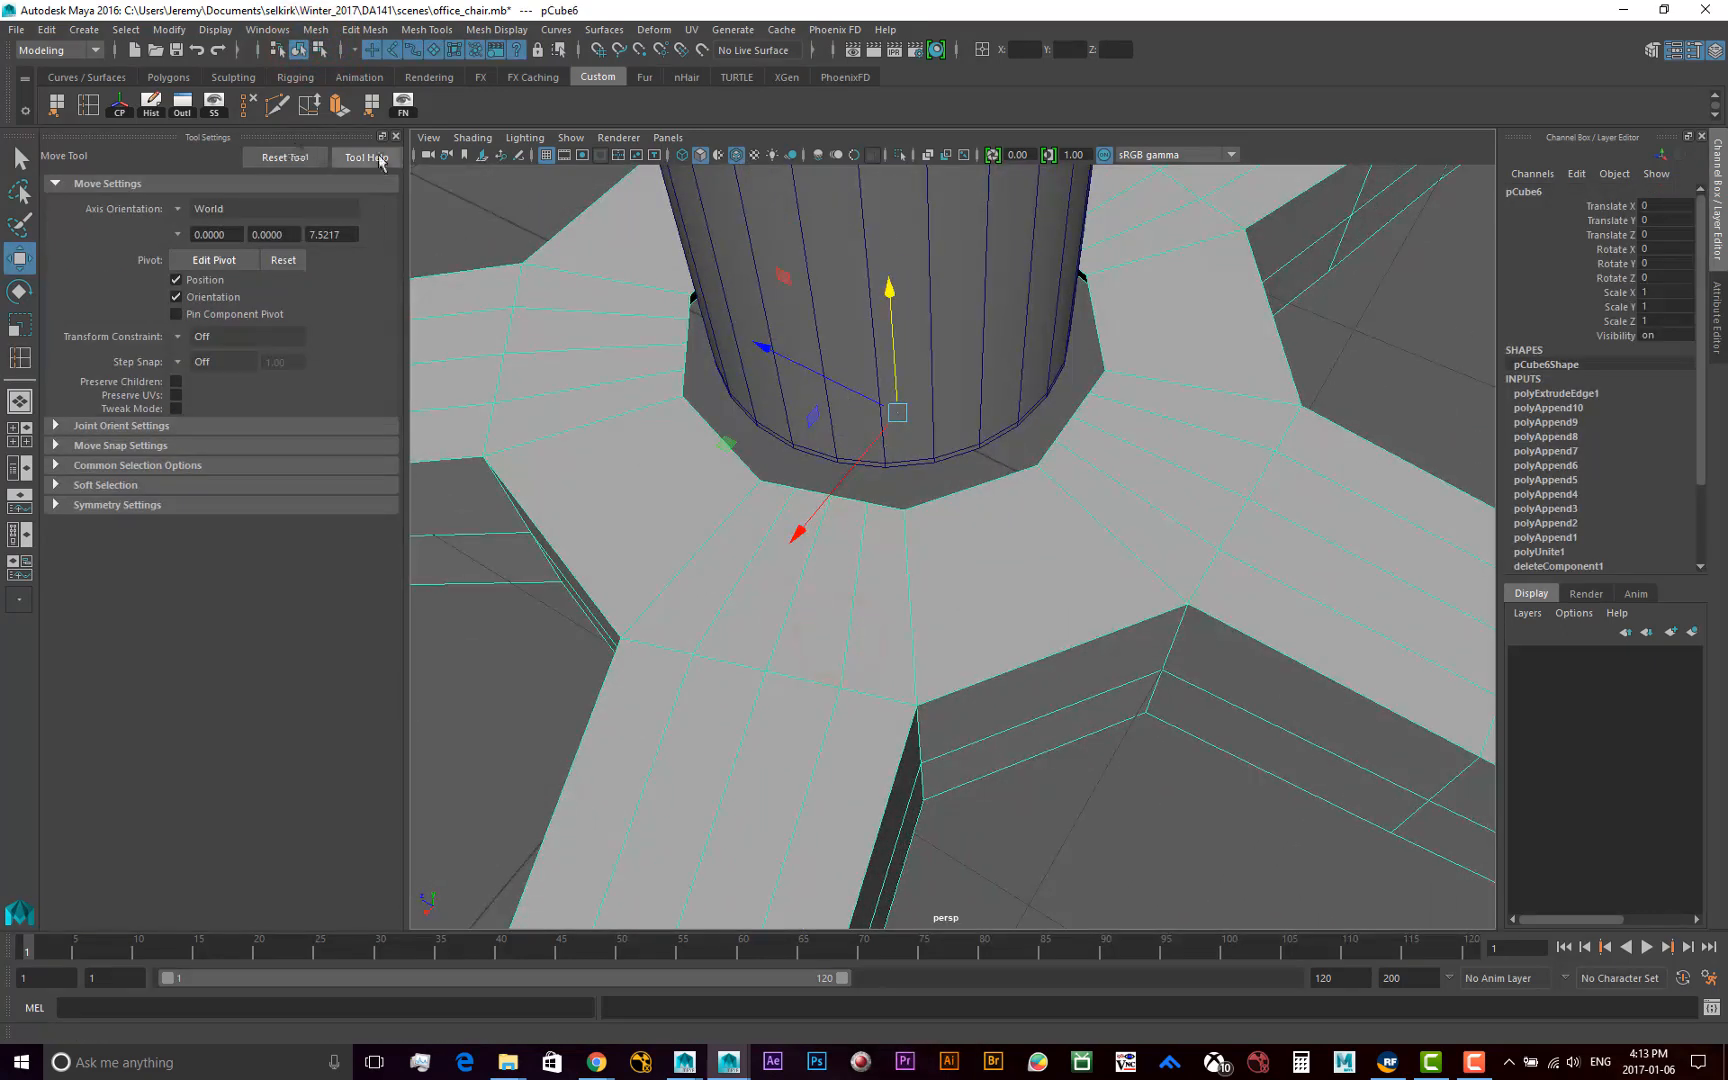
click(446, 32)
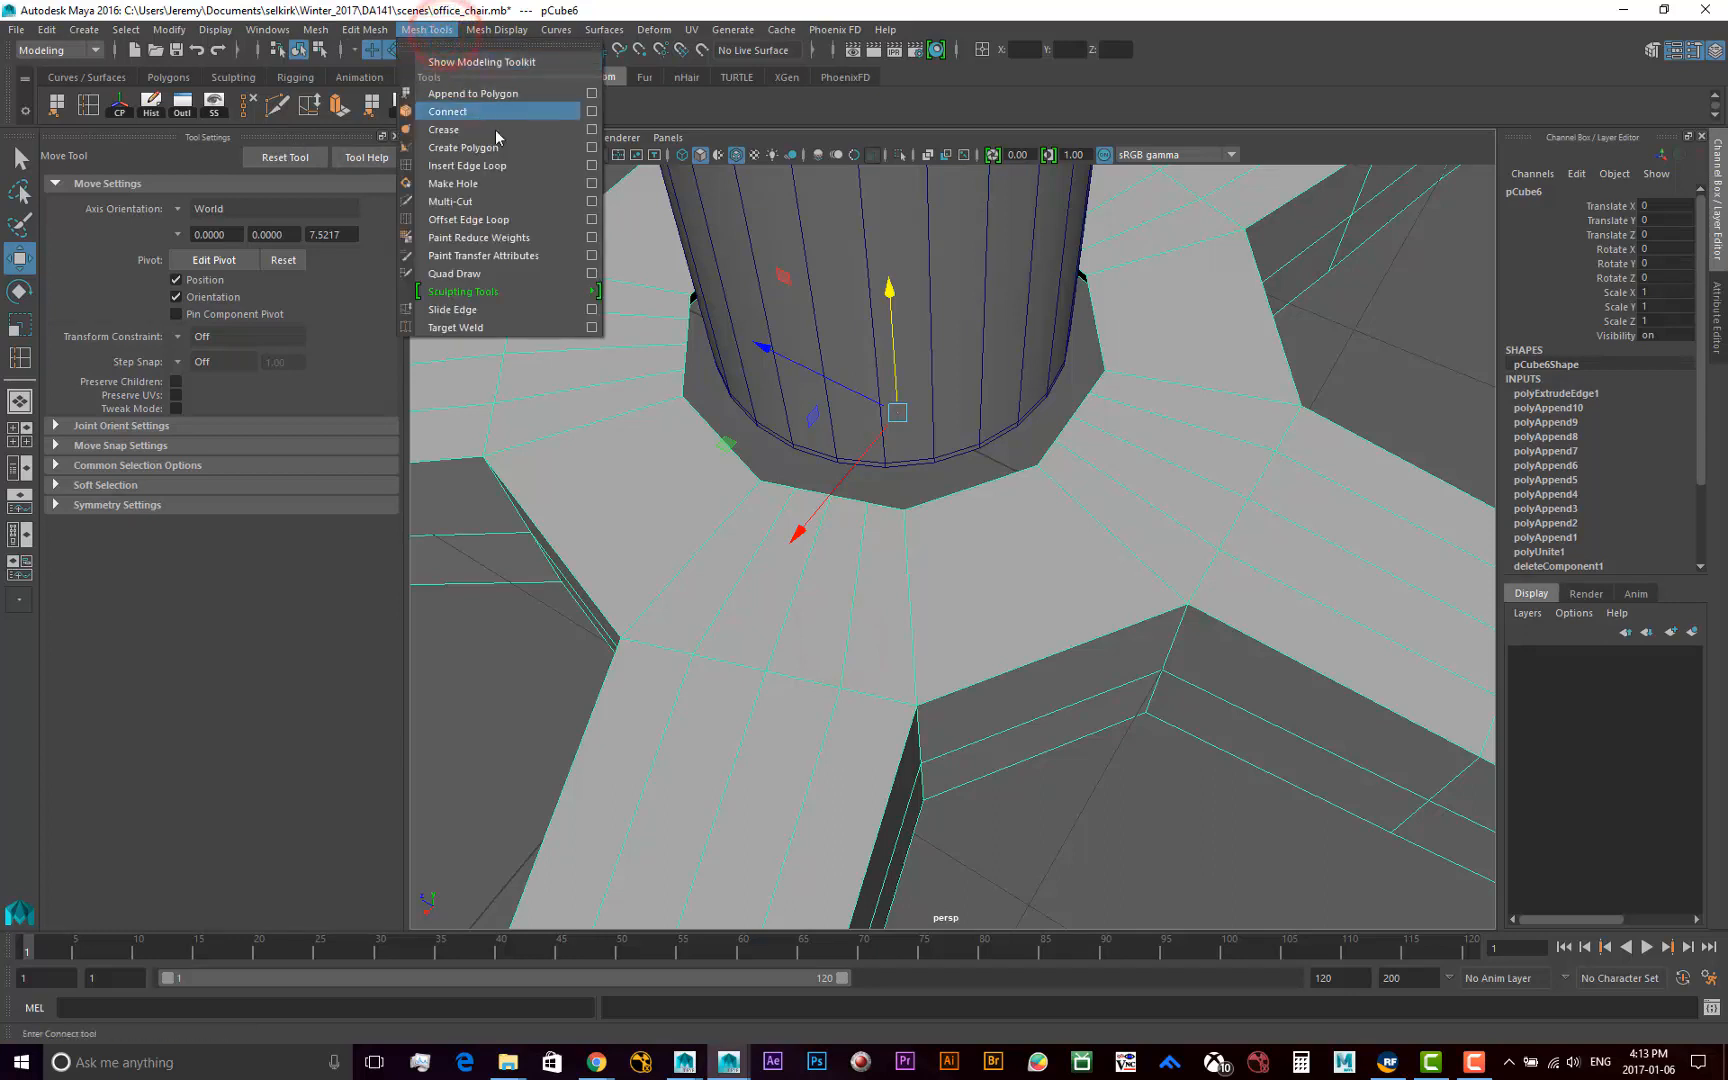
click(420, 5)
key(g)
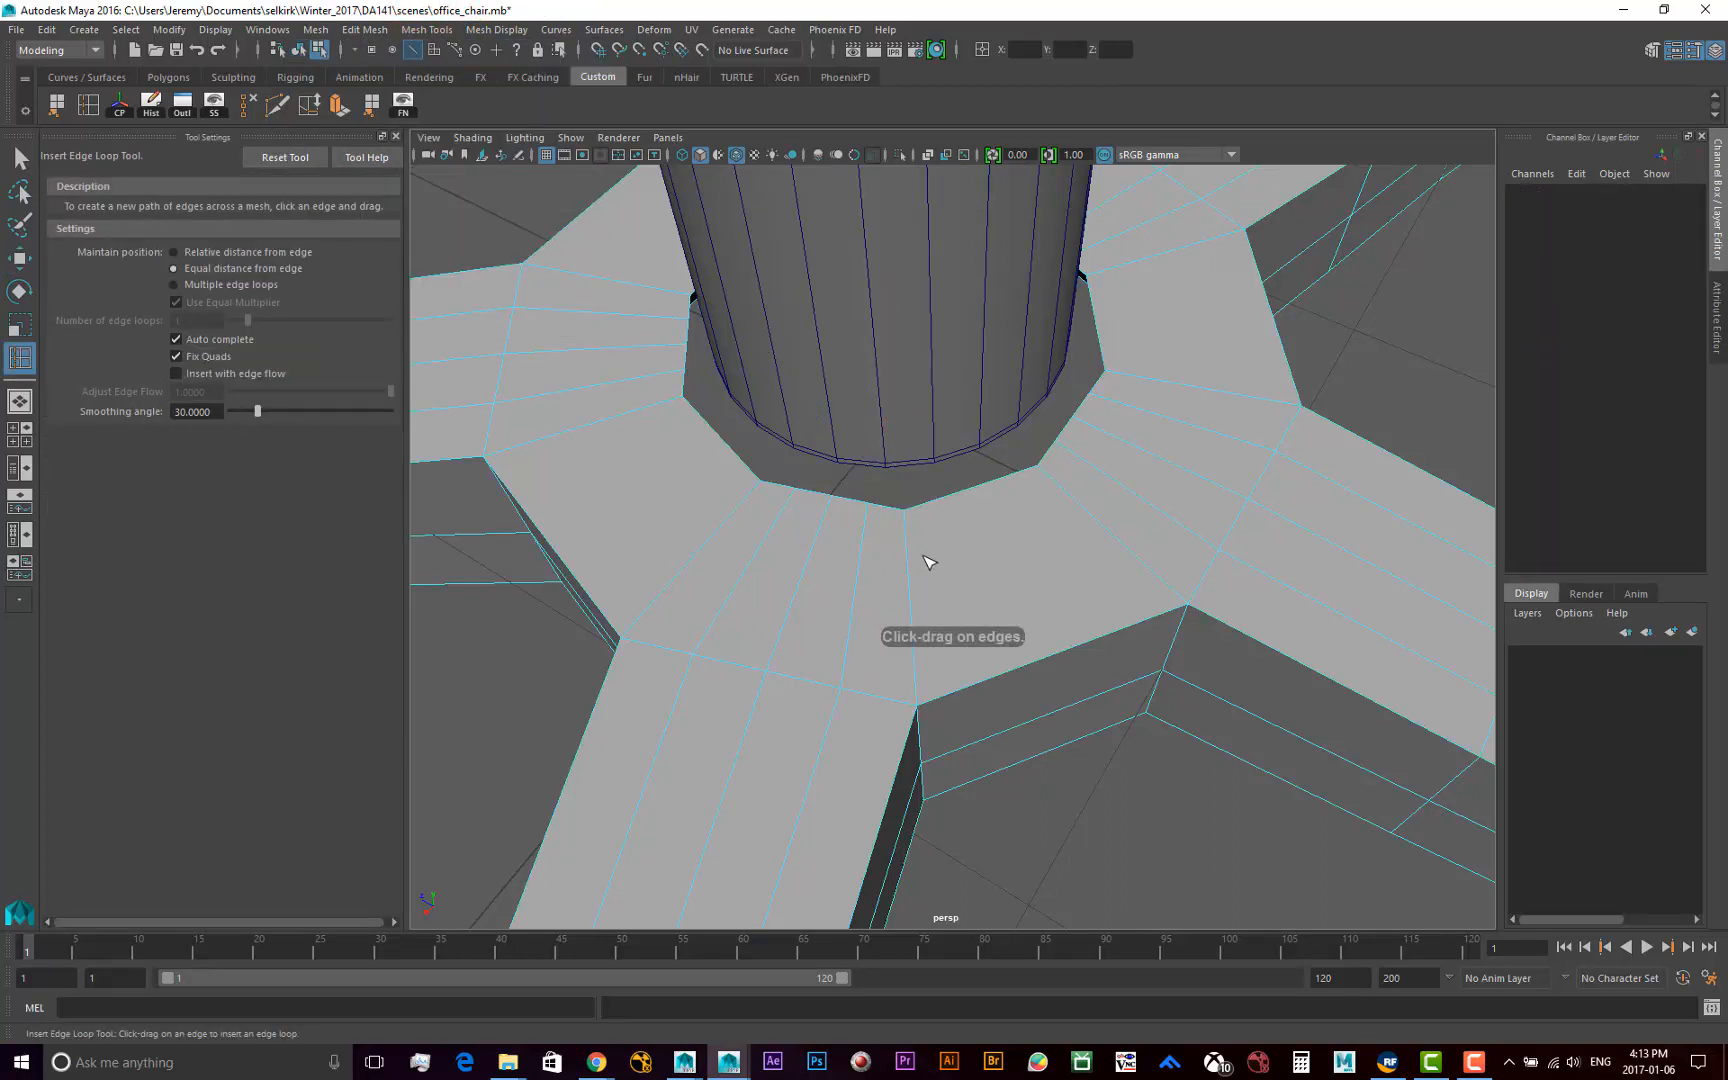
drag(895, 532, 896, 516)
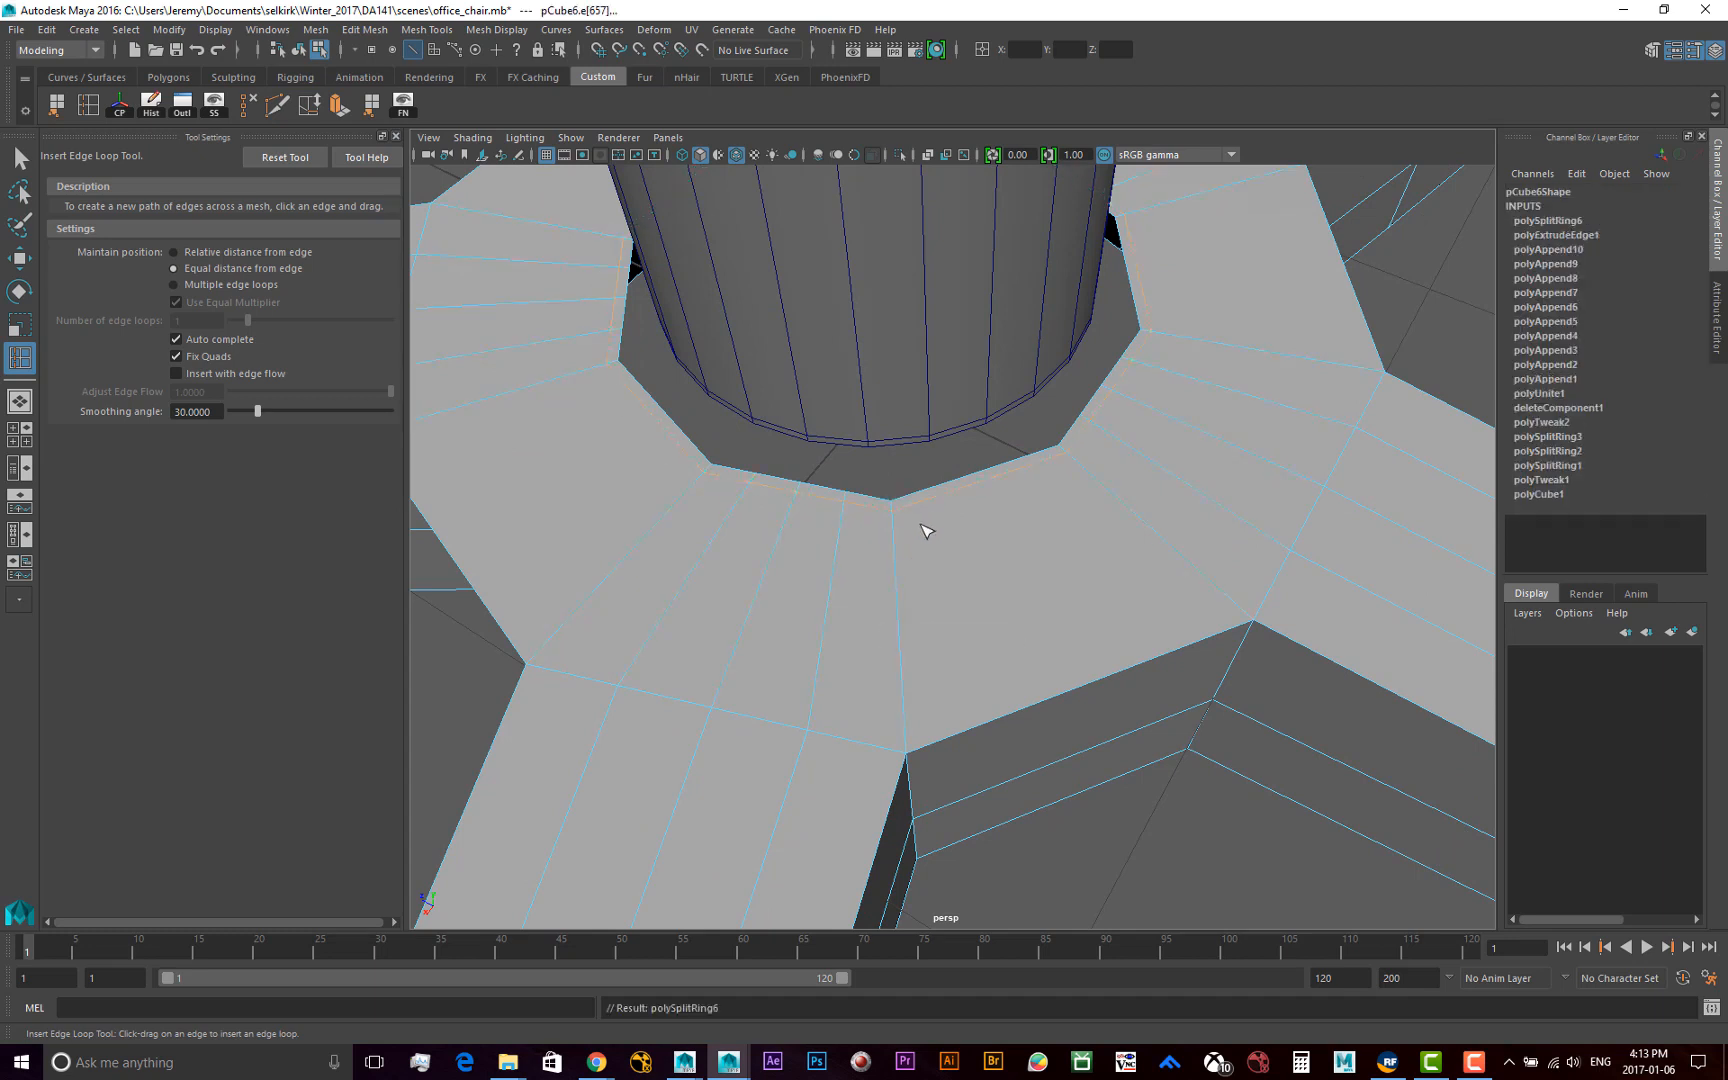
Return to object selection and select the cylinder and the base alternately to check whether they are separate objects
key(F8)
click(798, 397)
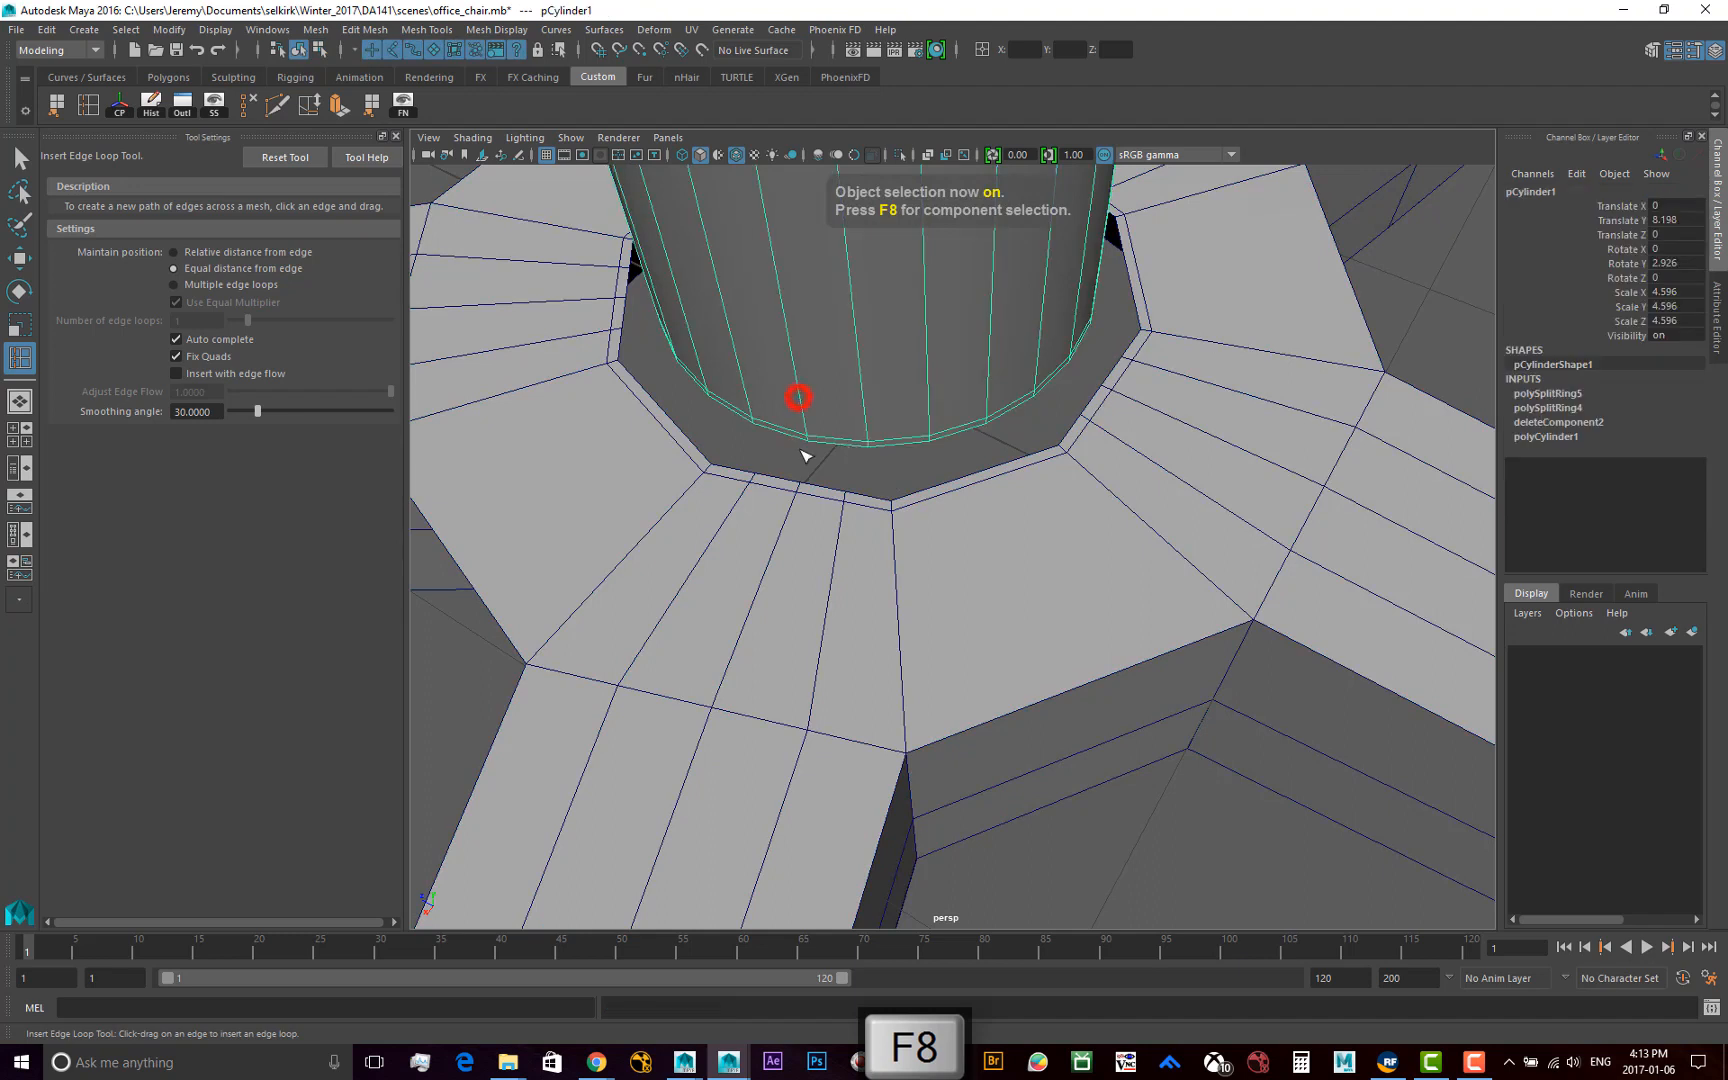
alt+drag(791, 443, 860, 433)
key(w)
scroll(950, 530, down, 5)
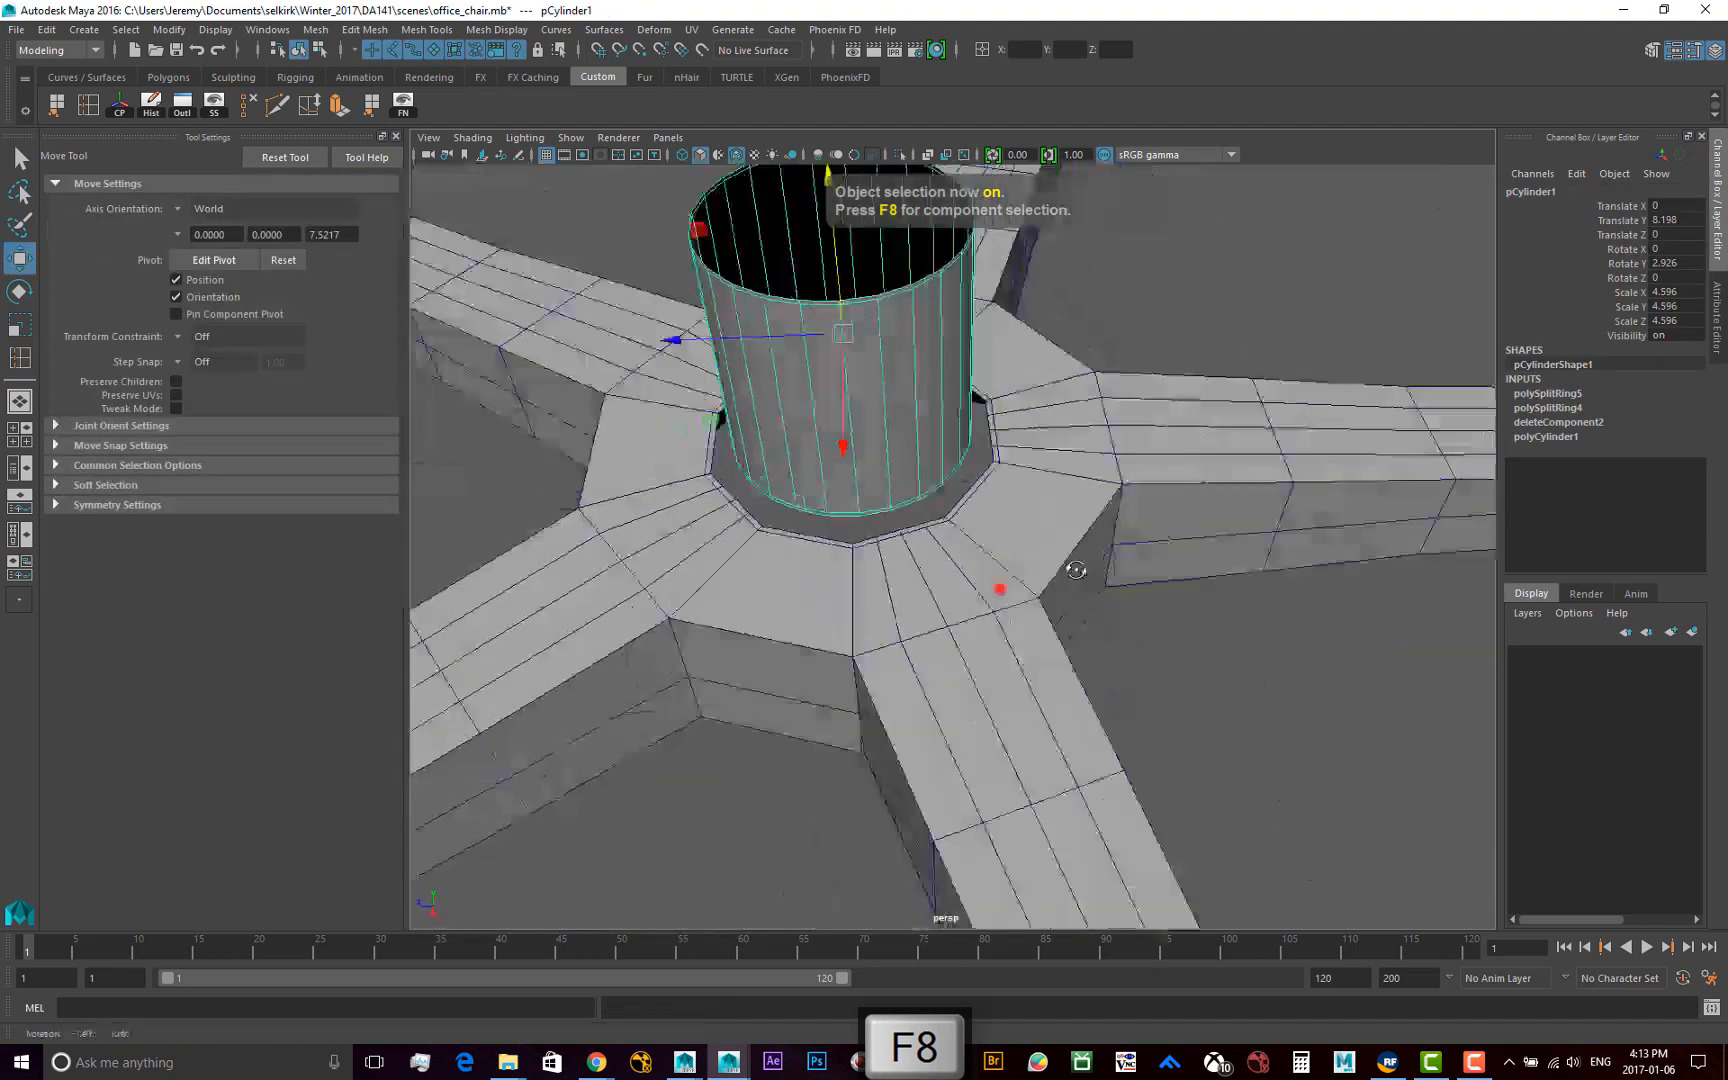
mouse_move(999, 587)
alt+mouse_down()
mouse_move(1060, 540)
mouse_move(1000, 555)
alt+mouse_up()
click(936, 580)
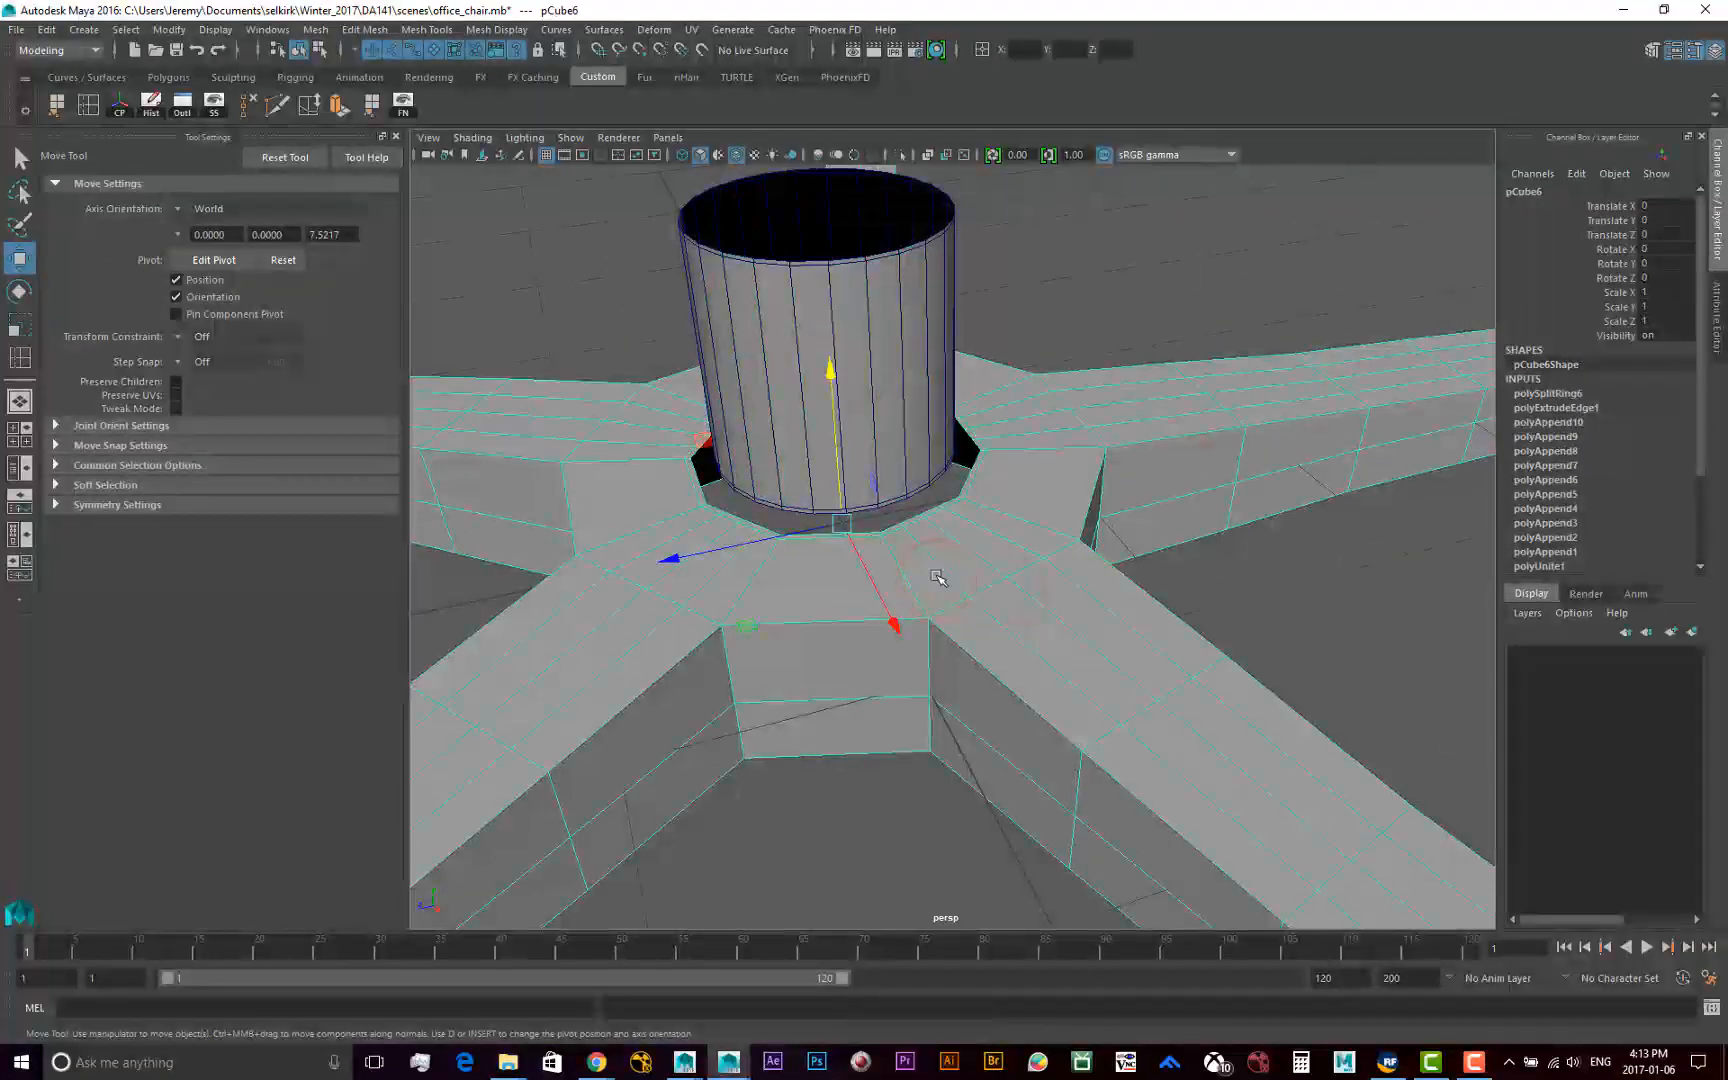
click(1232, 571)
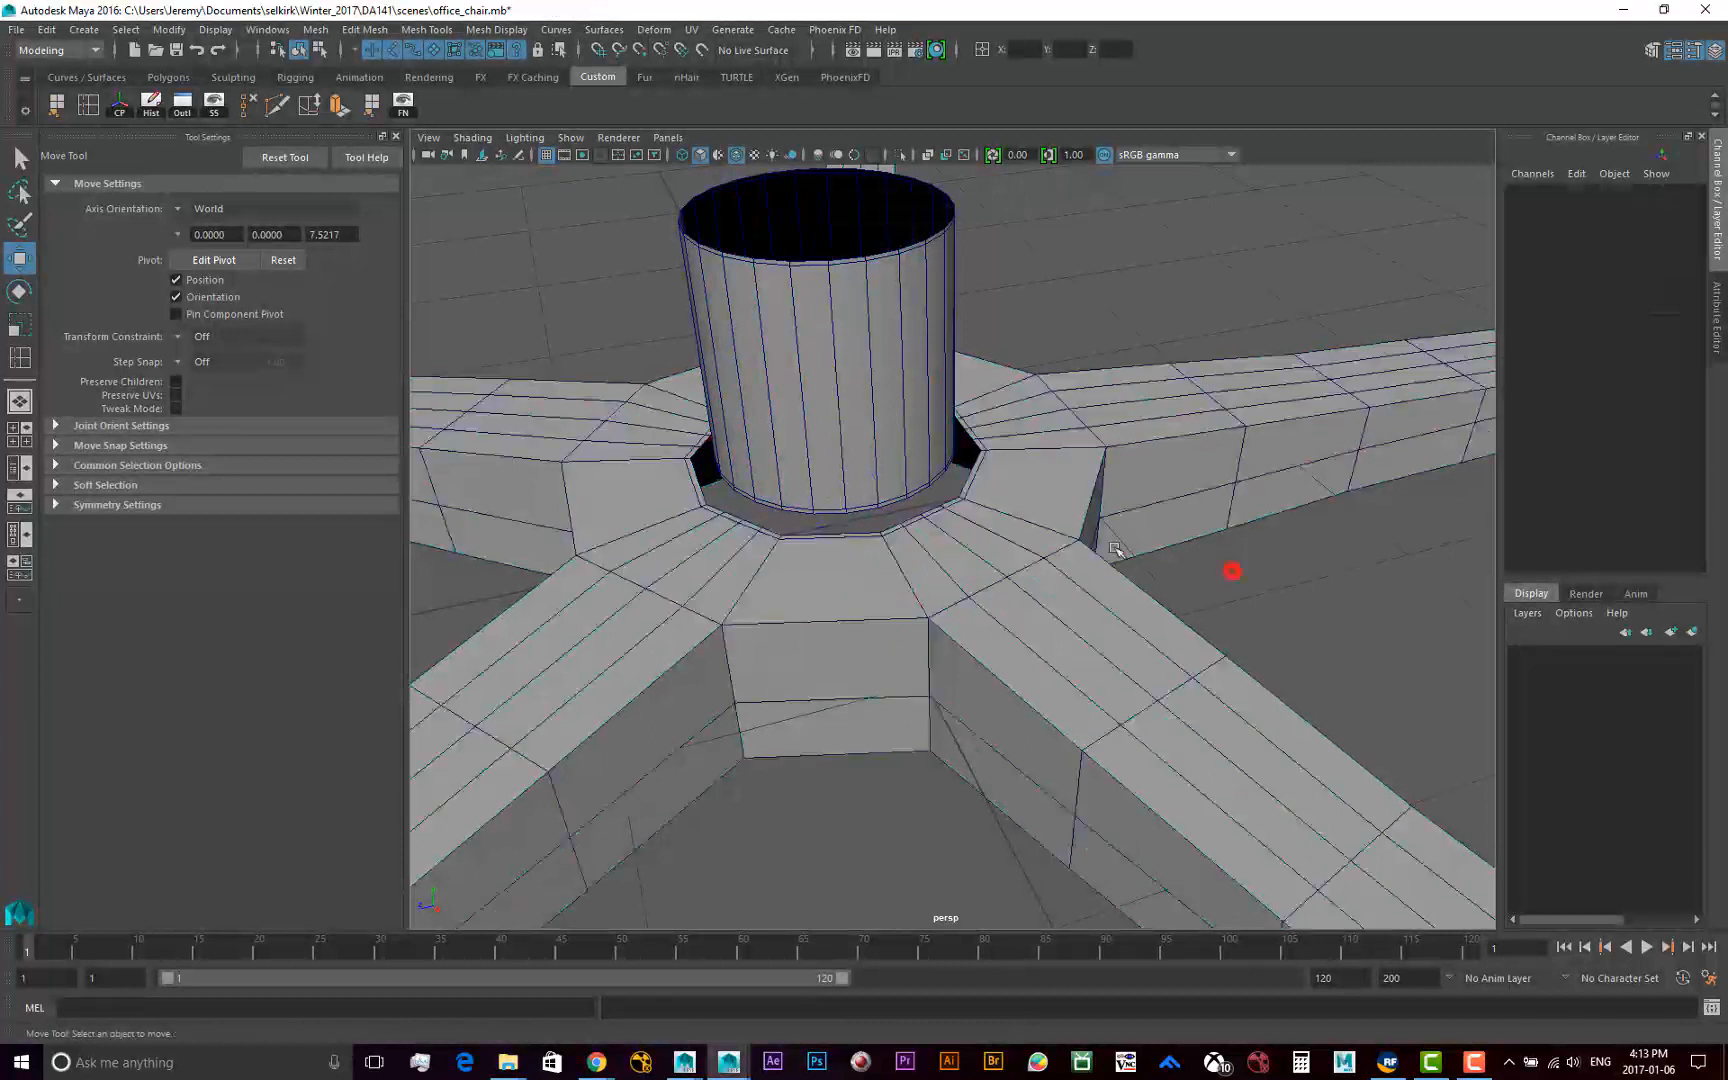
click(965, 536)
click(844, 321)
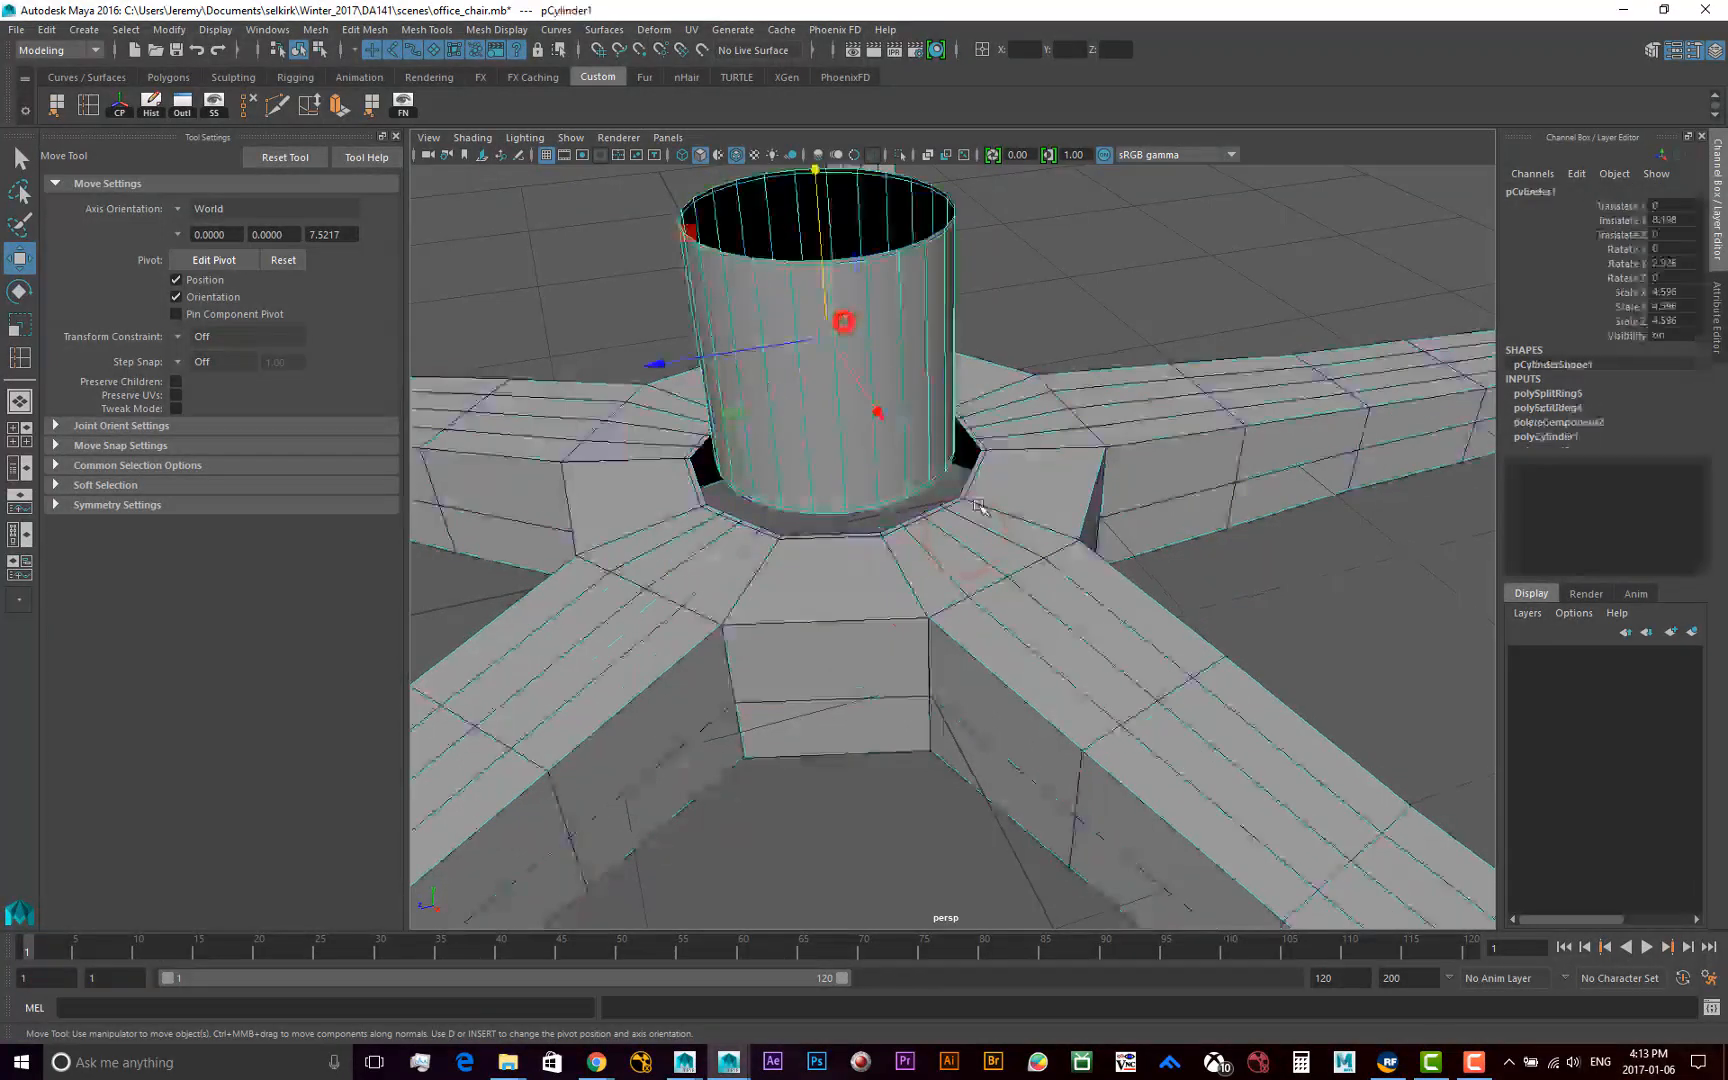
click(983, 543)
click(841, 418)
click(986, 567)
click(919, 484)
click(1057, 583)
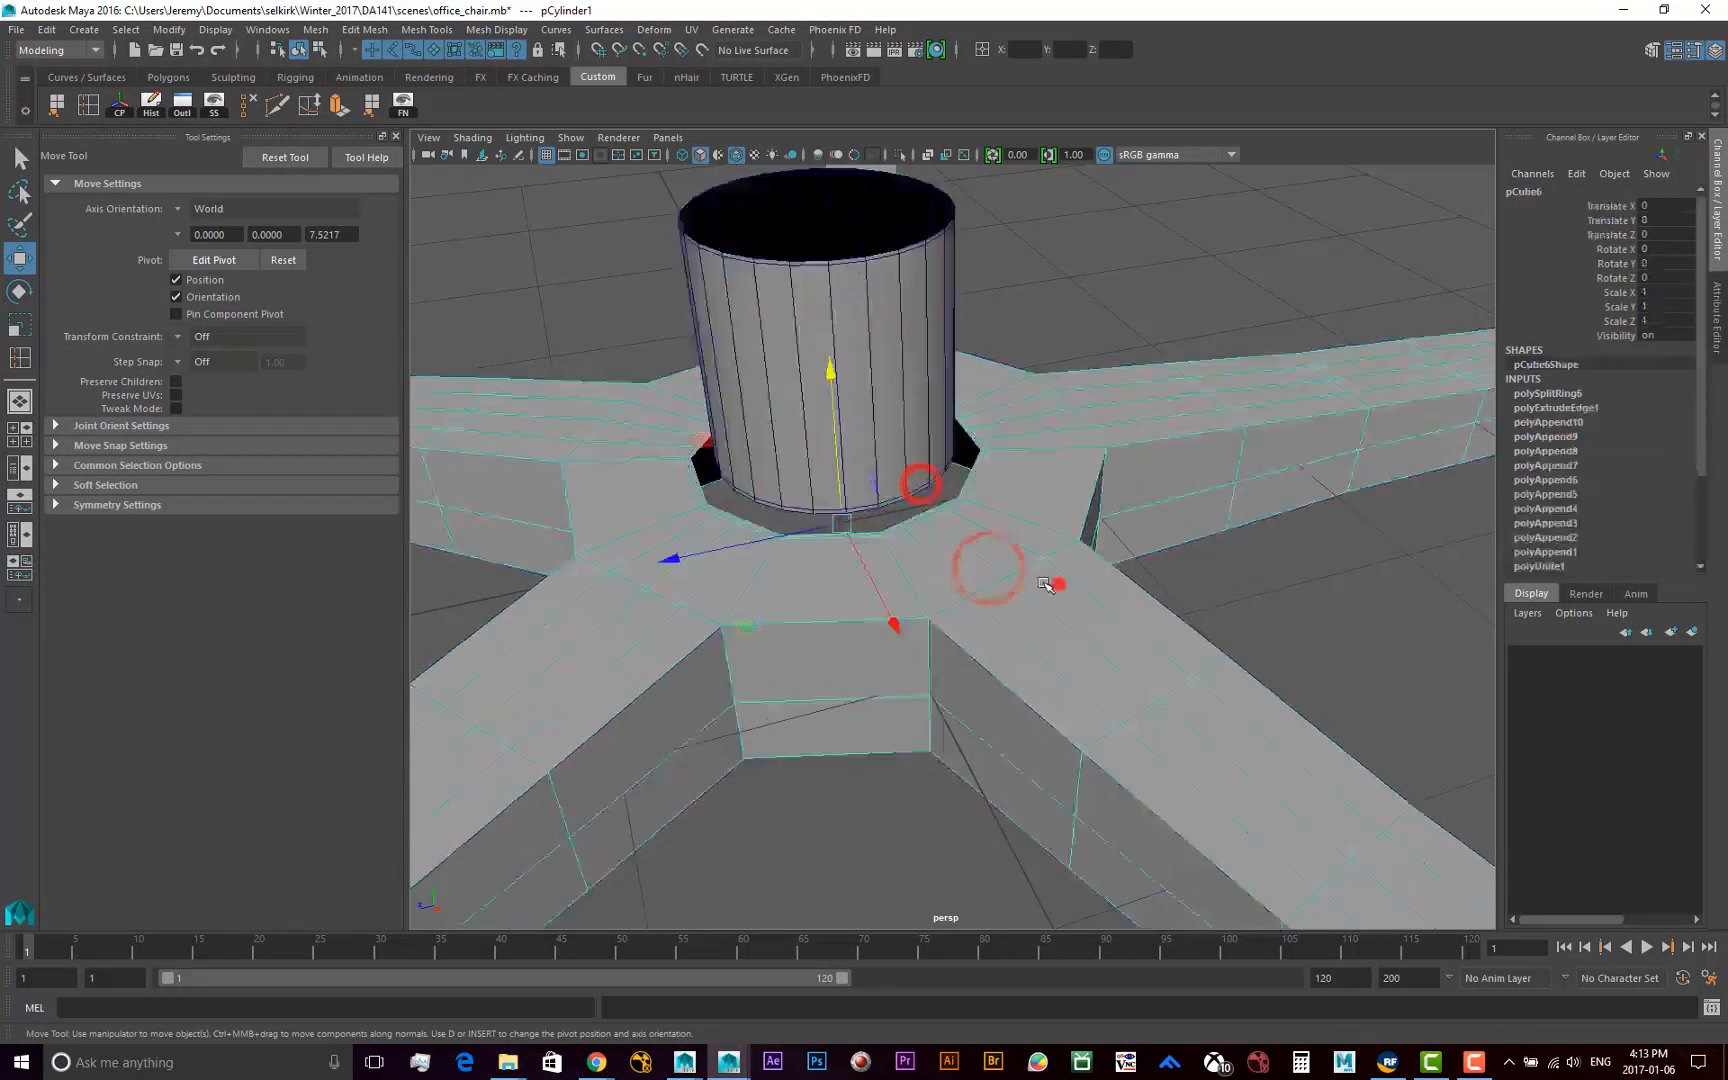
click(877, 425)
click(998, 561)
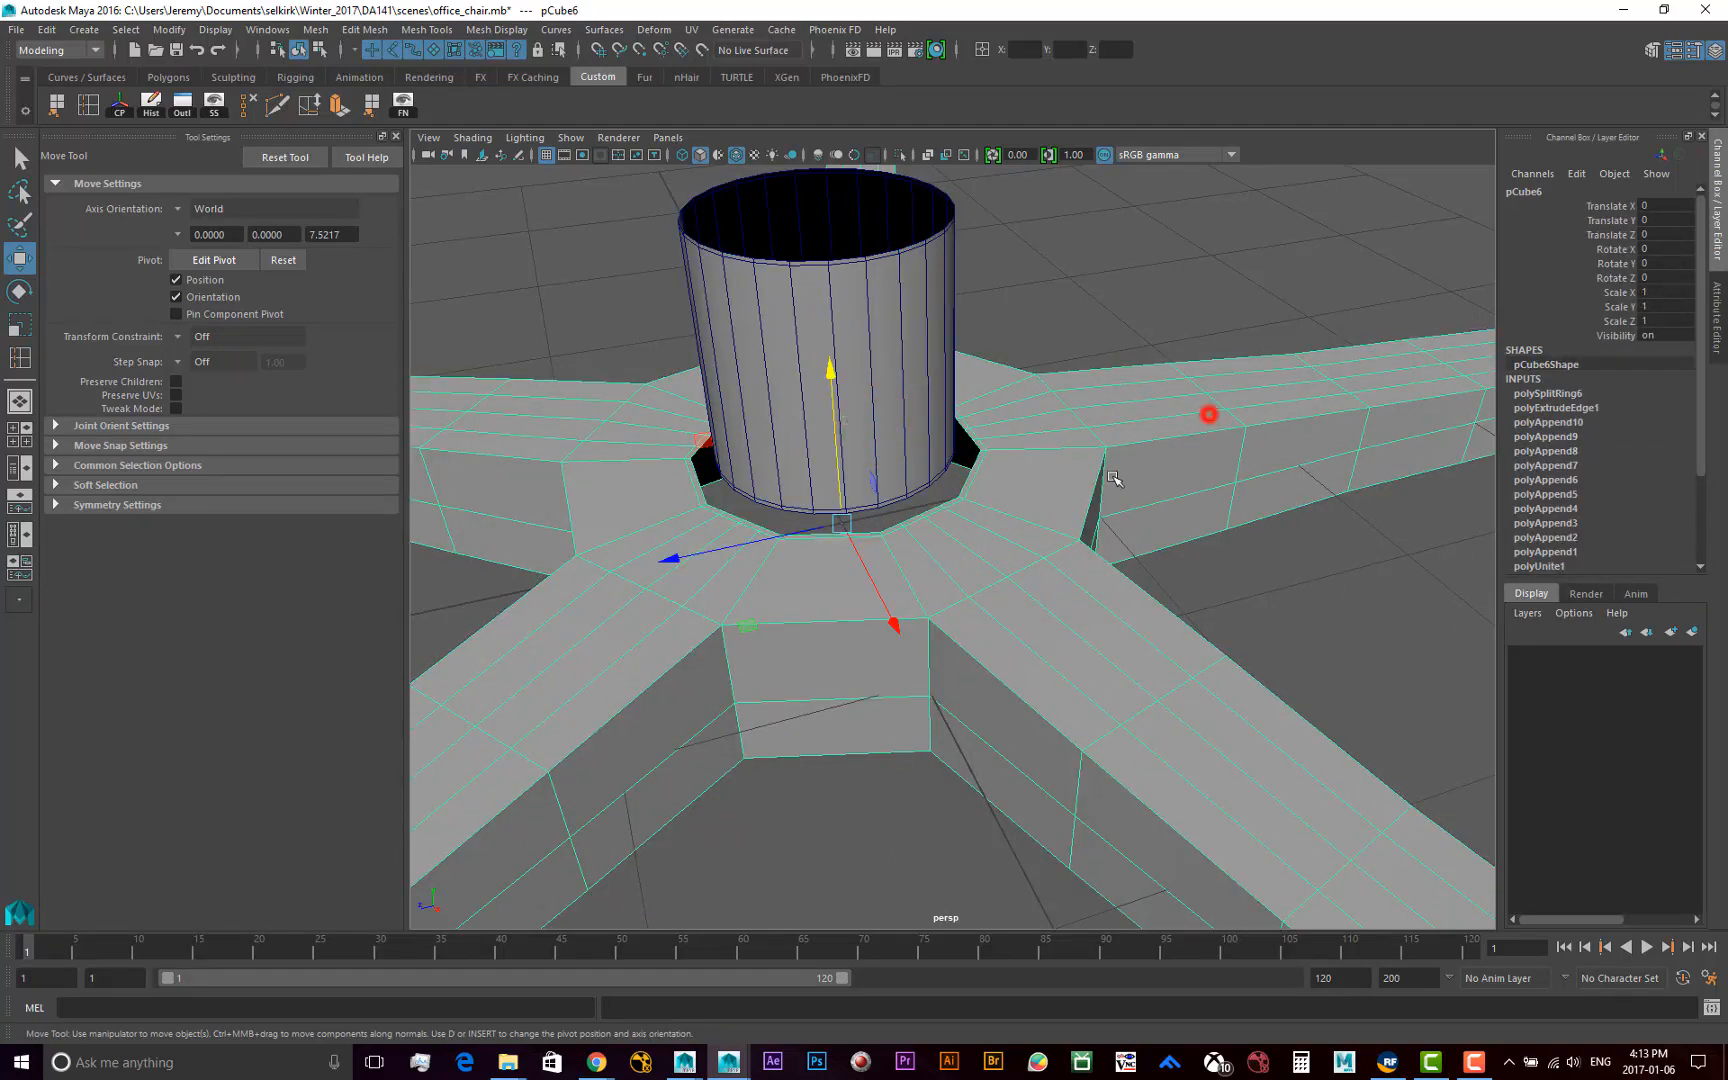
click(1285, 565)
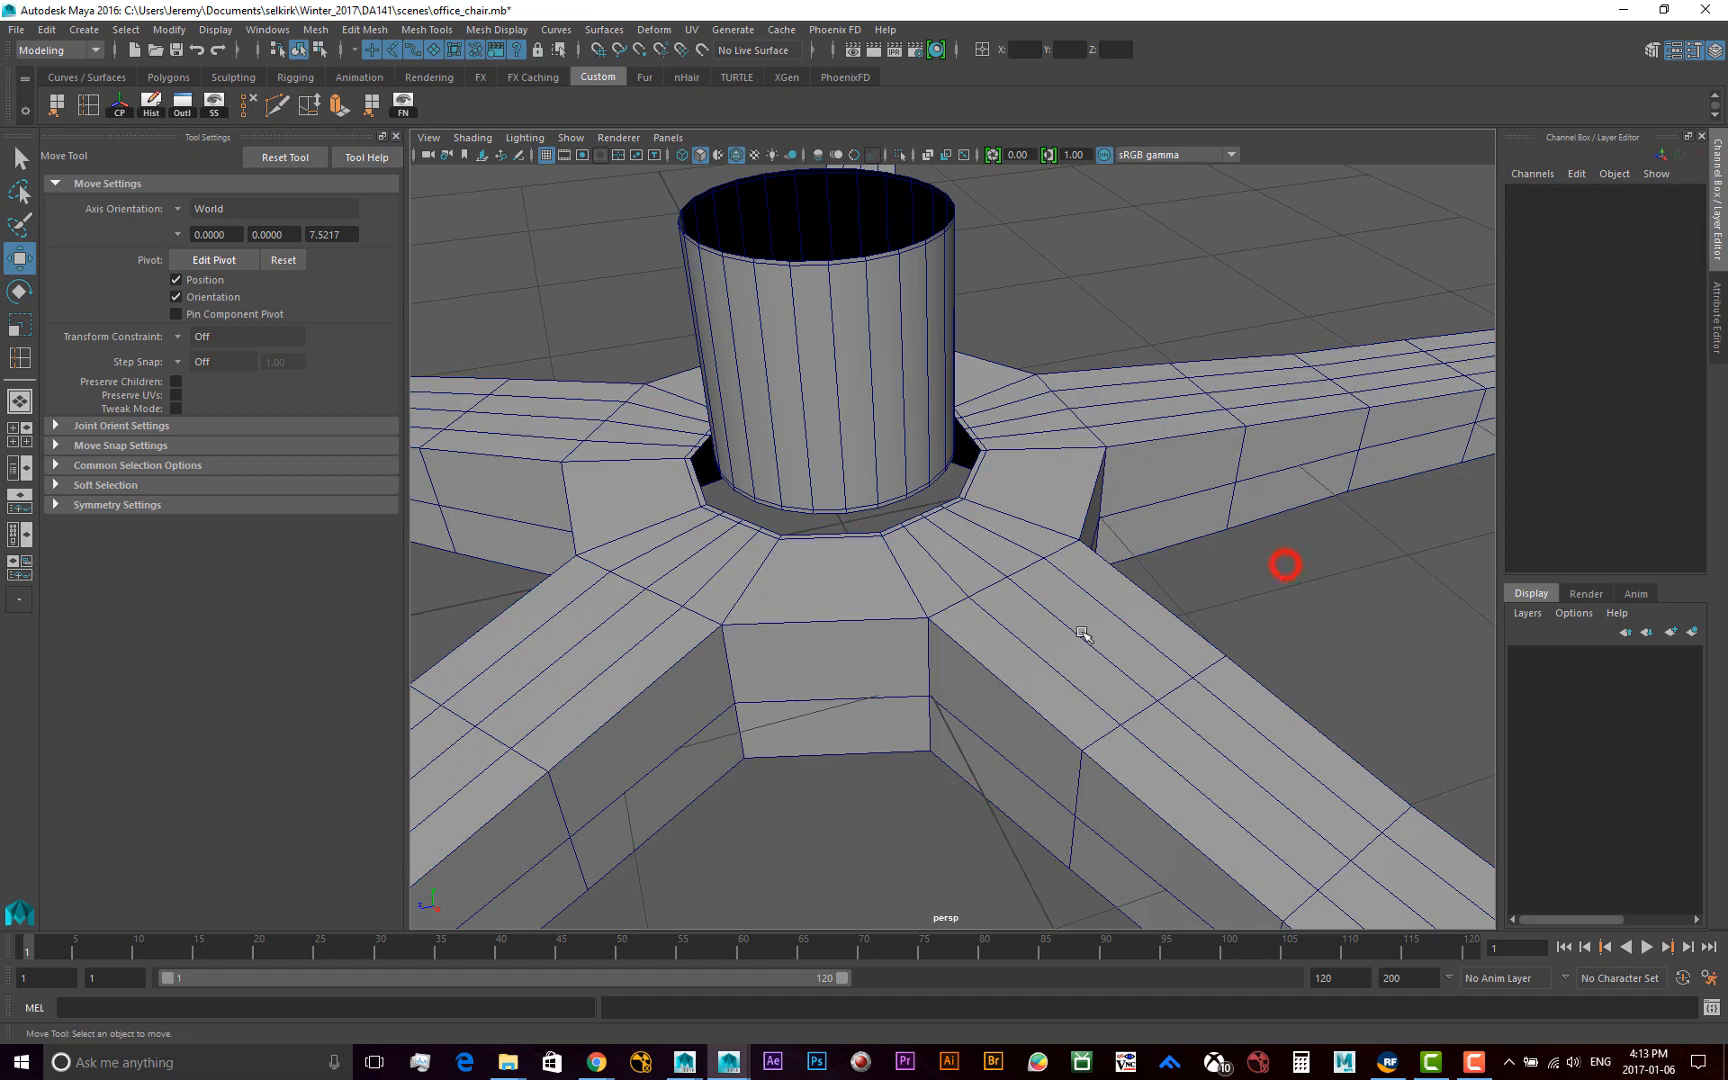
Combine the base and the cylinder into one mesh and check that they select together
click(983, 564)
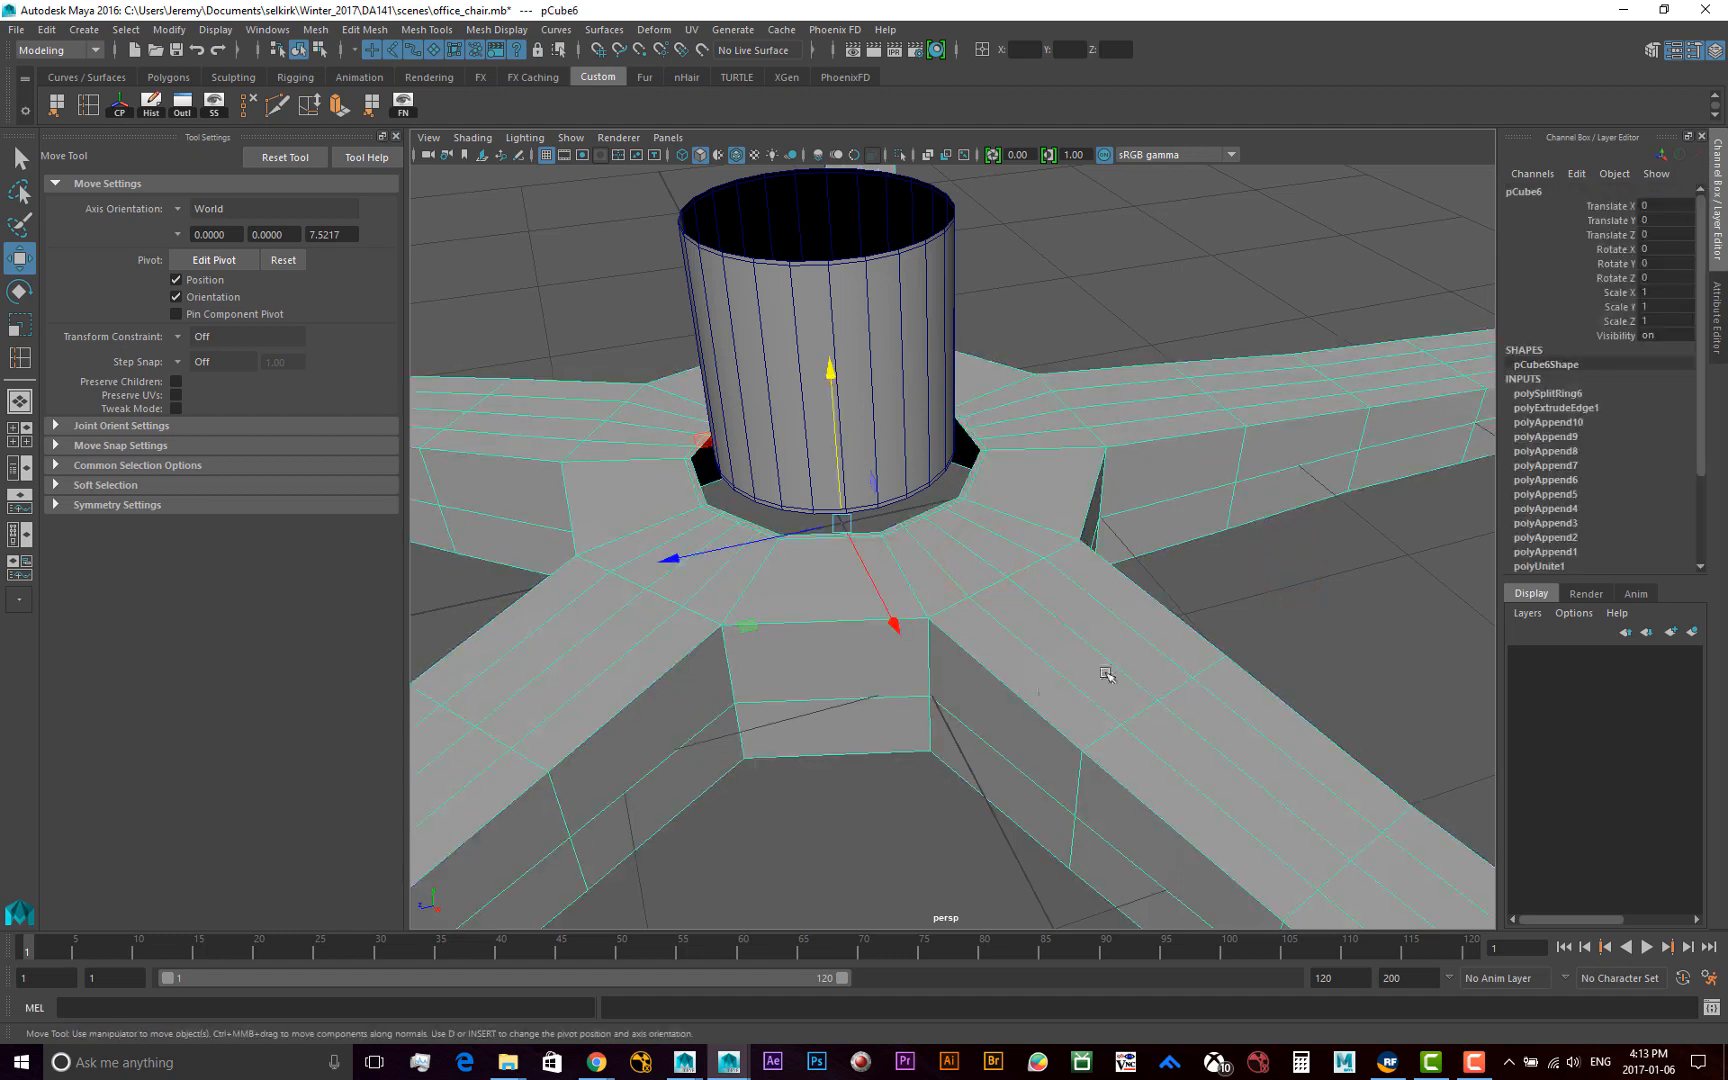
click(880, 303)
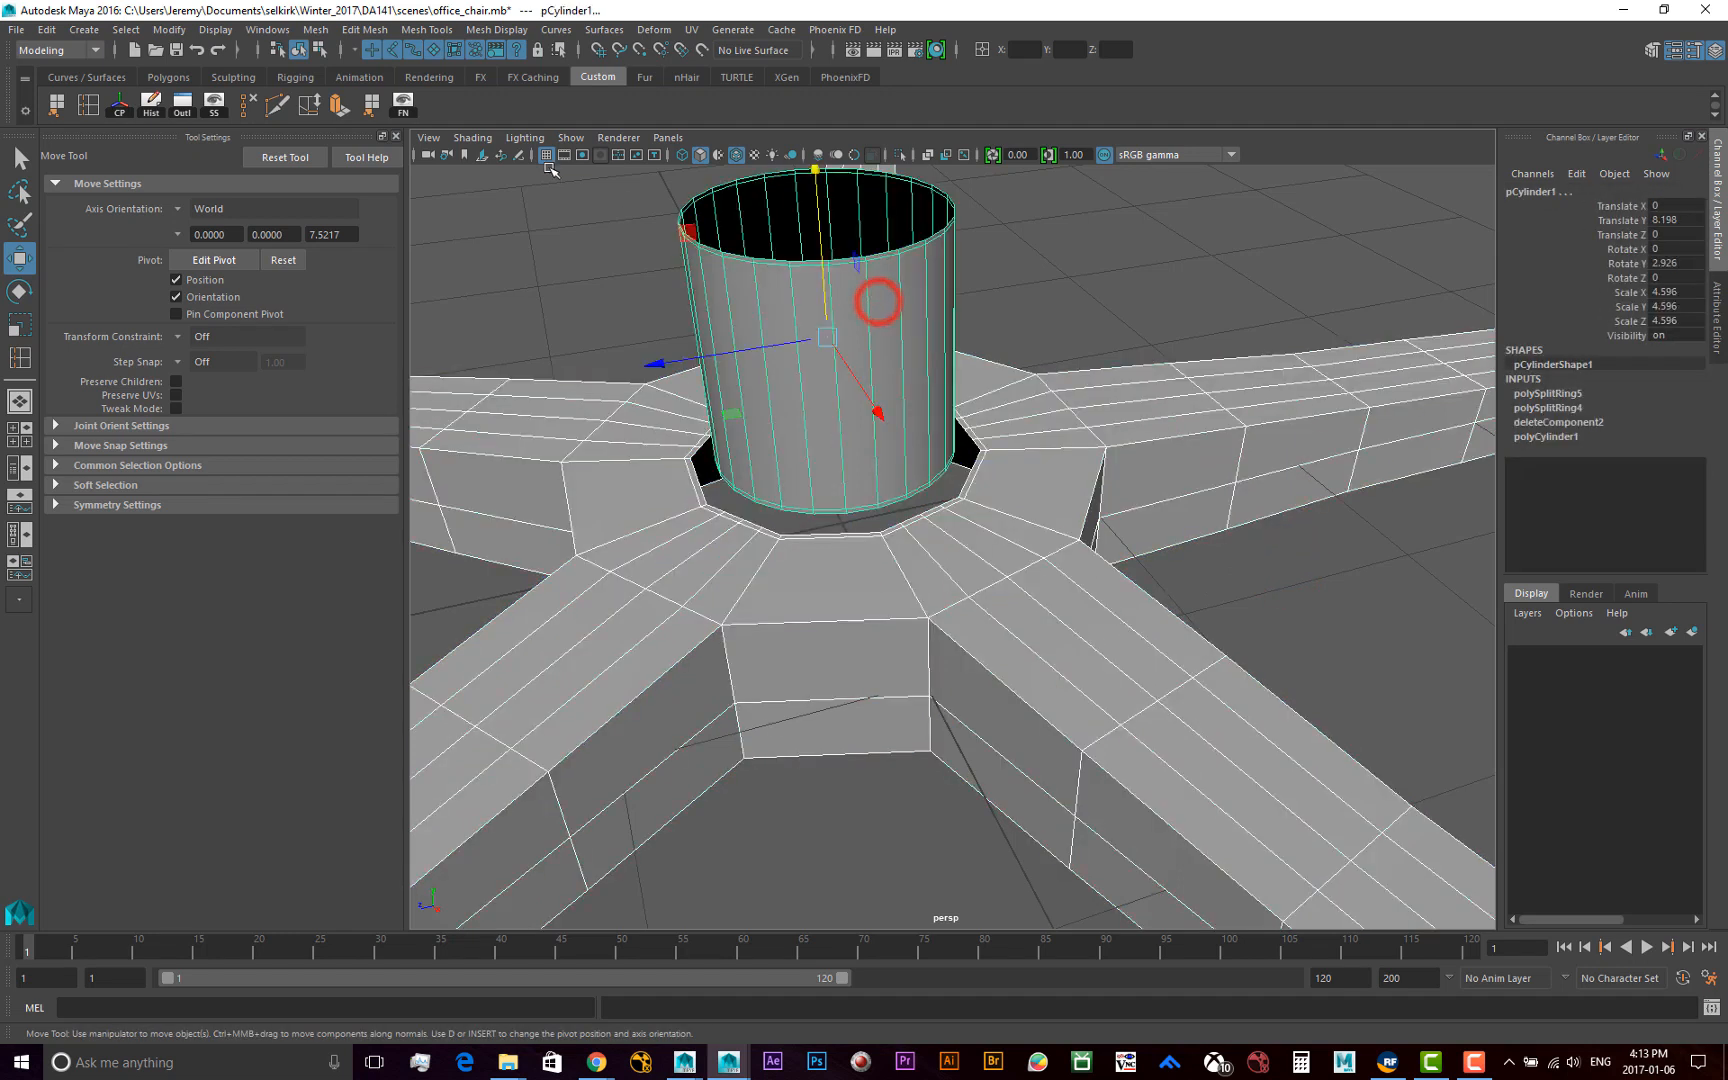
click(318, 30)
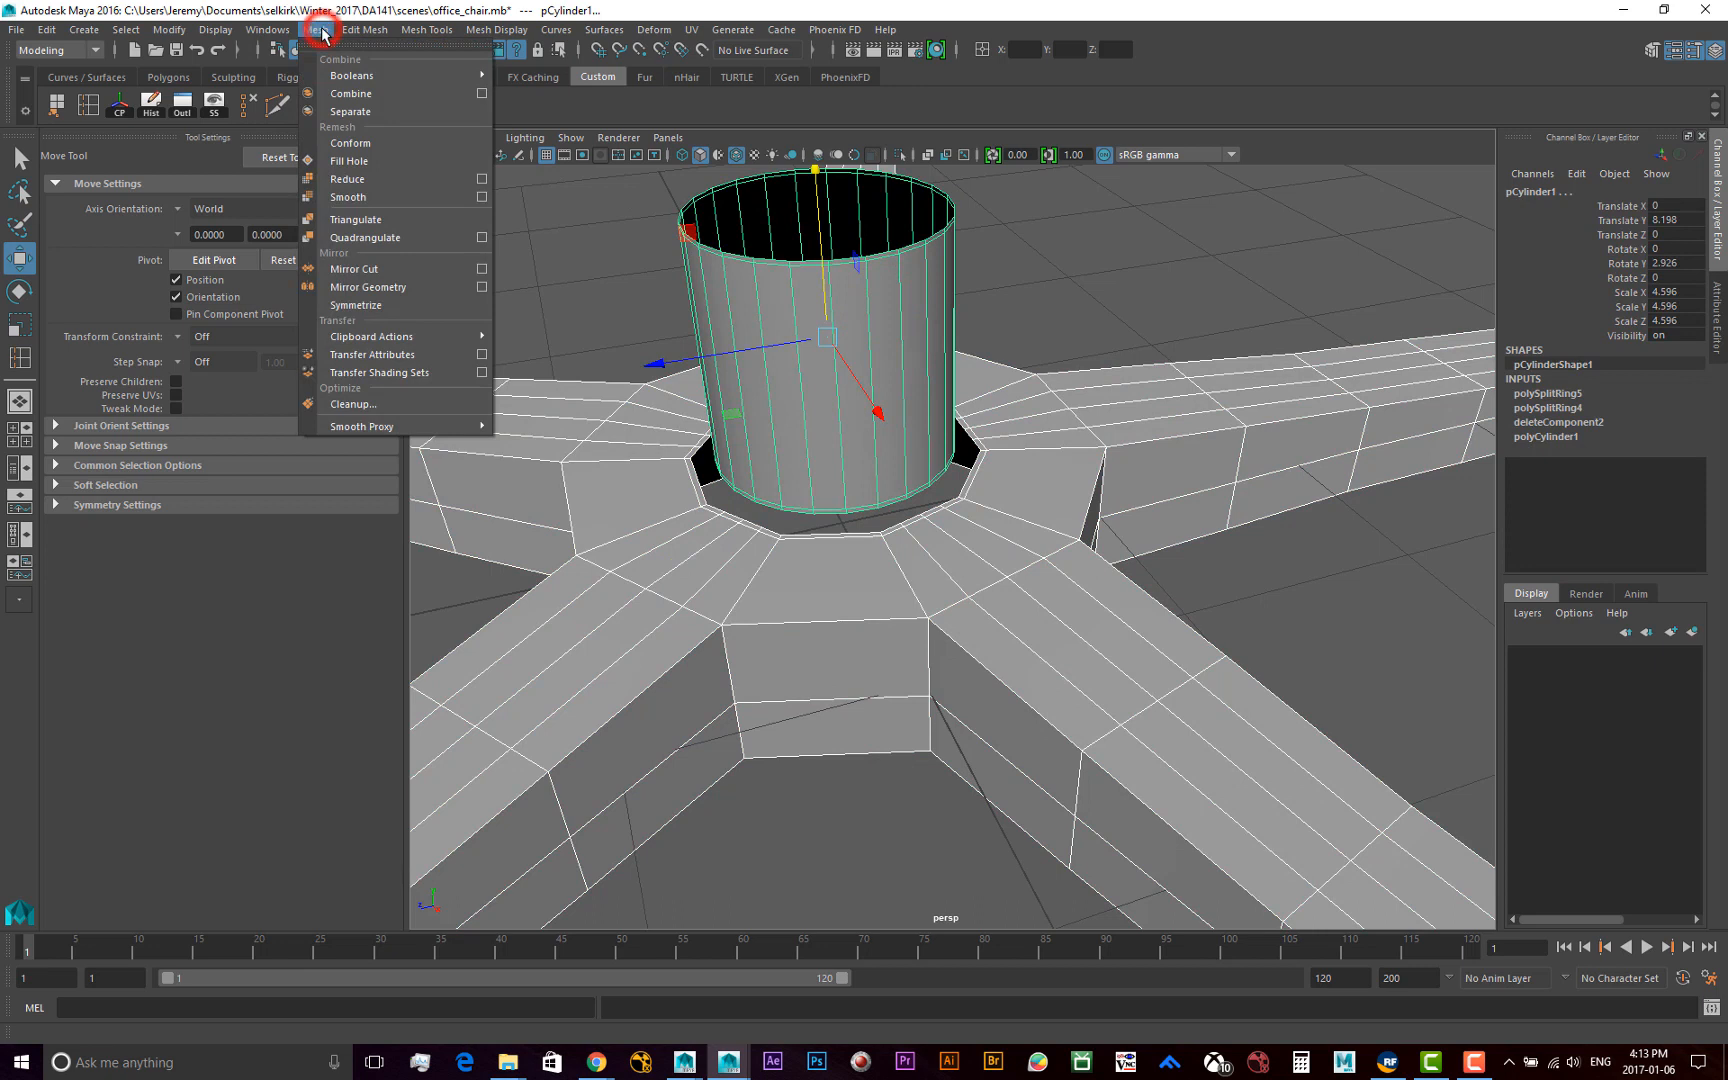
click(346, 96)
click(1094, 299)
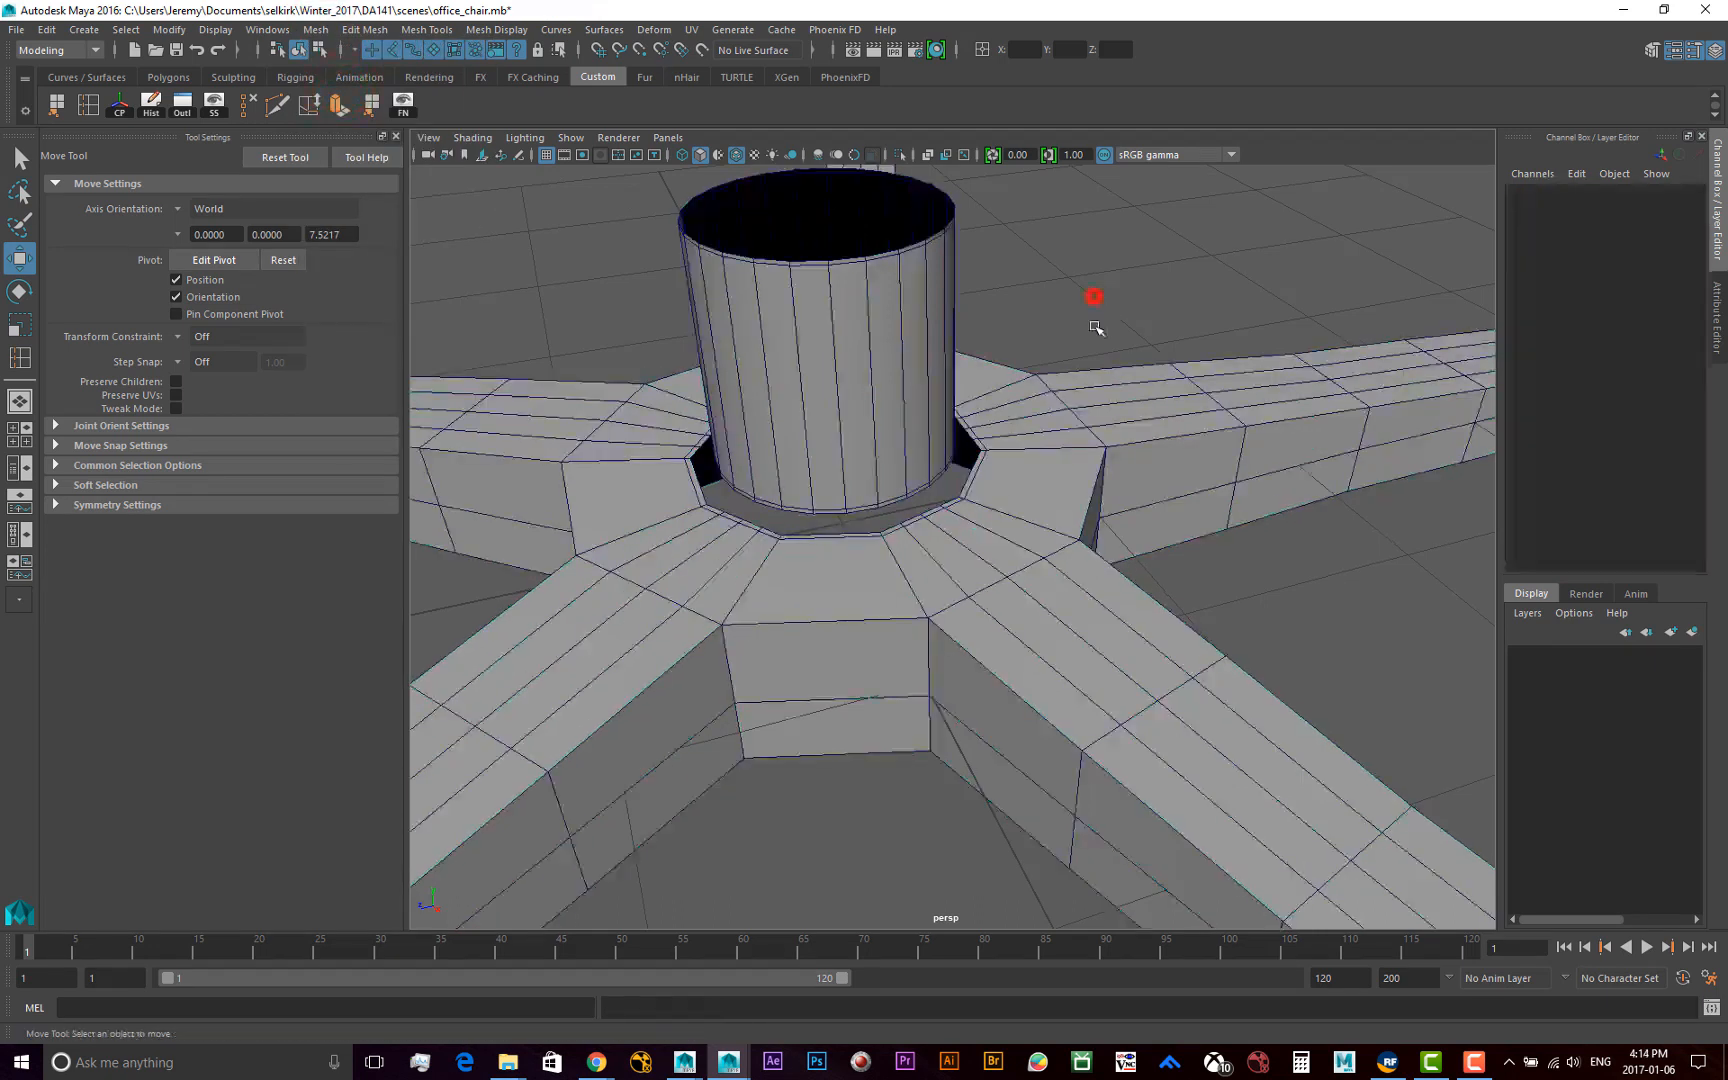
click(1028, 484)
click(1049, 290)
click(990, 577)
Examine the gap between the cylinder's lower rim and the hub opening, and save the office_chair scene
scroll(905, 571, up, 4)
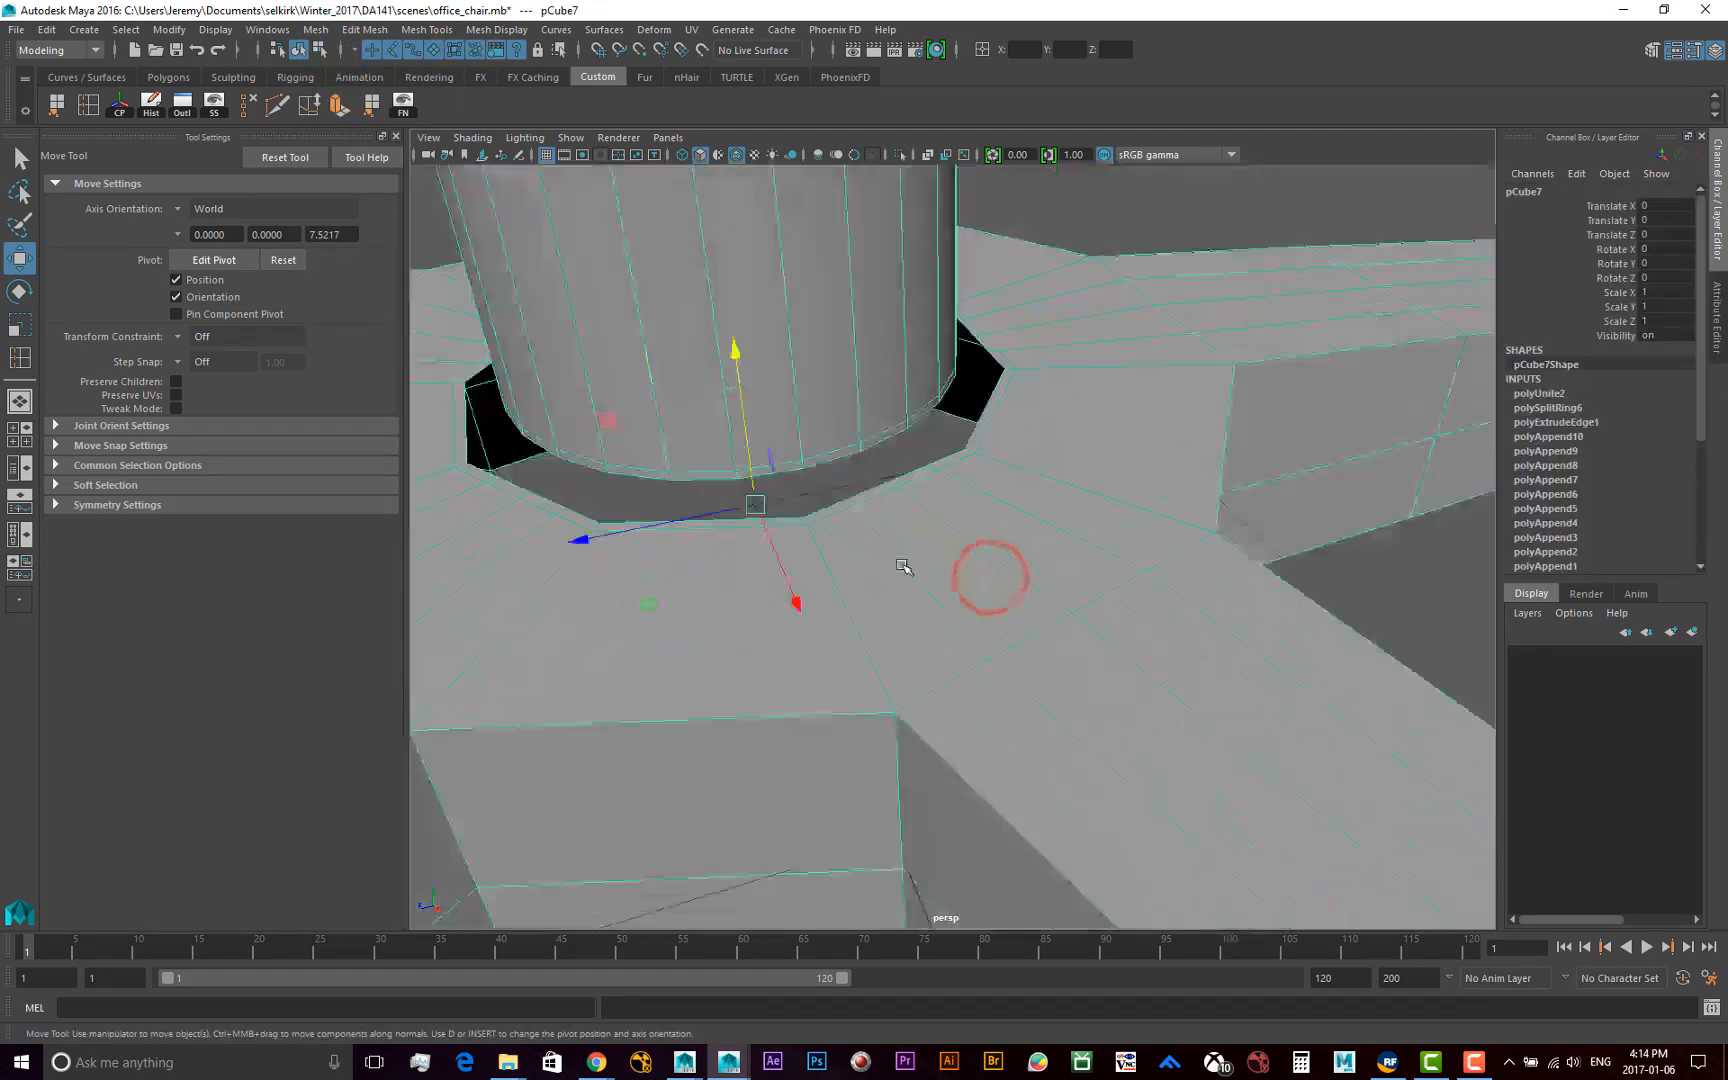
scroll(905, 571, down, 2)
alt+middle_drag(837, 502, 834, 567)
alt+right_drag(748, 617, 926, 640)
alt+drag(927, 641, 1084, 633)
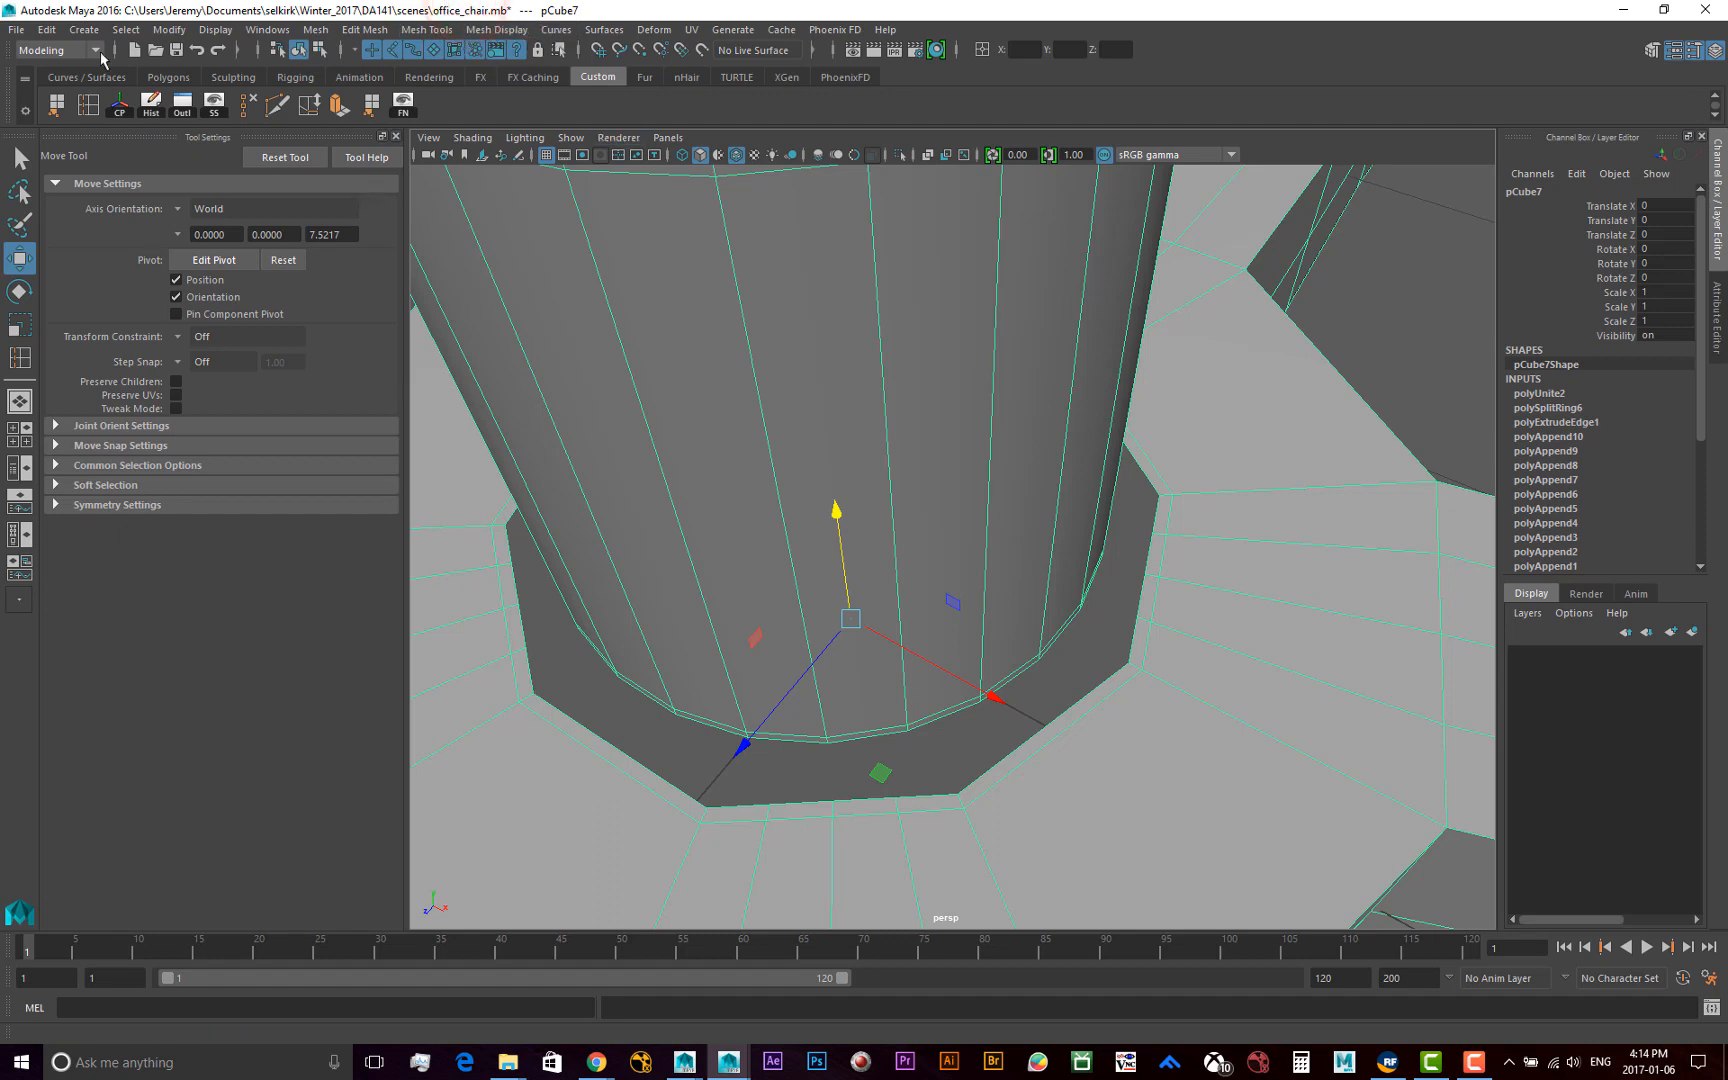
click(16, 31)
click(60, 102)
Target Weld five neighbouring vertices on one side of the hub opening's inner edge to the corresponding vertices of the cylinder's lower rim
click(426, 30)
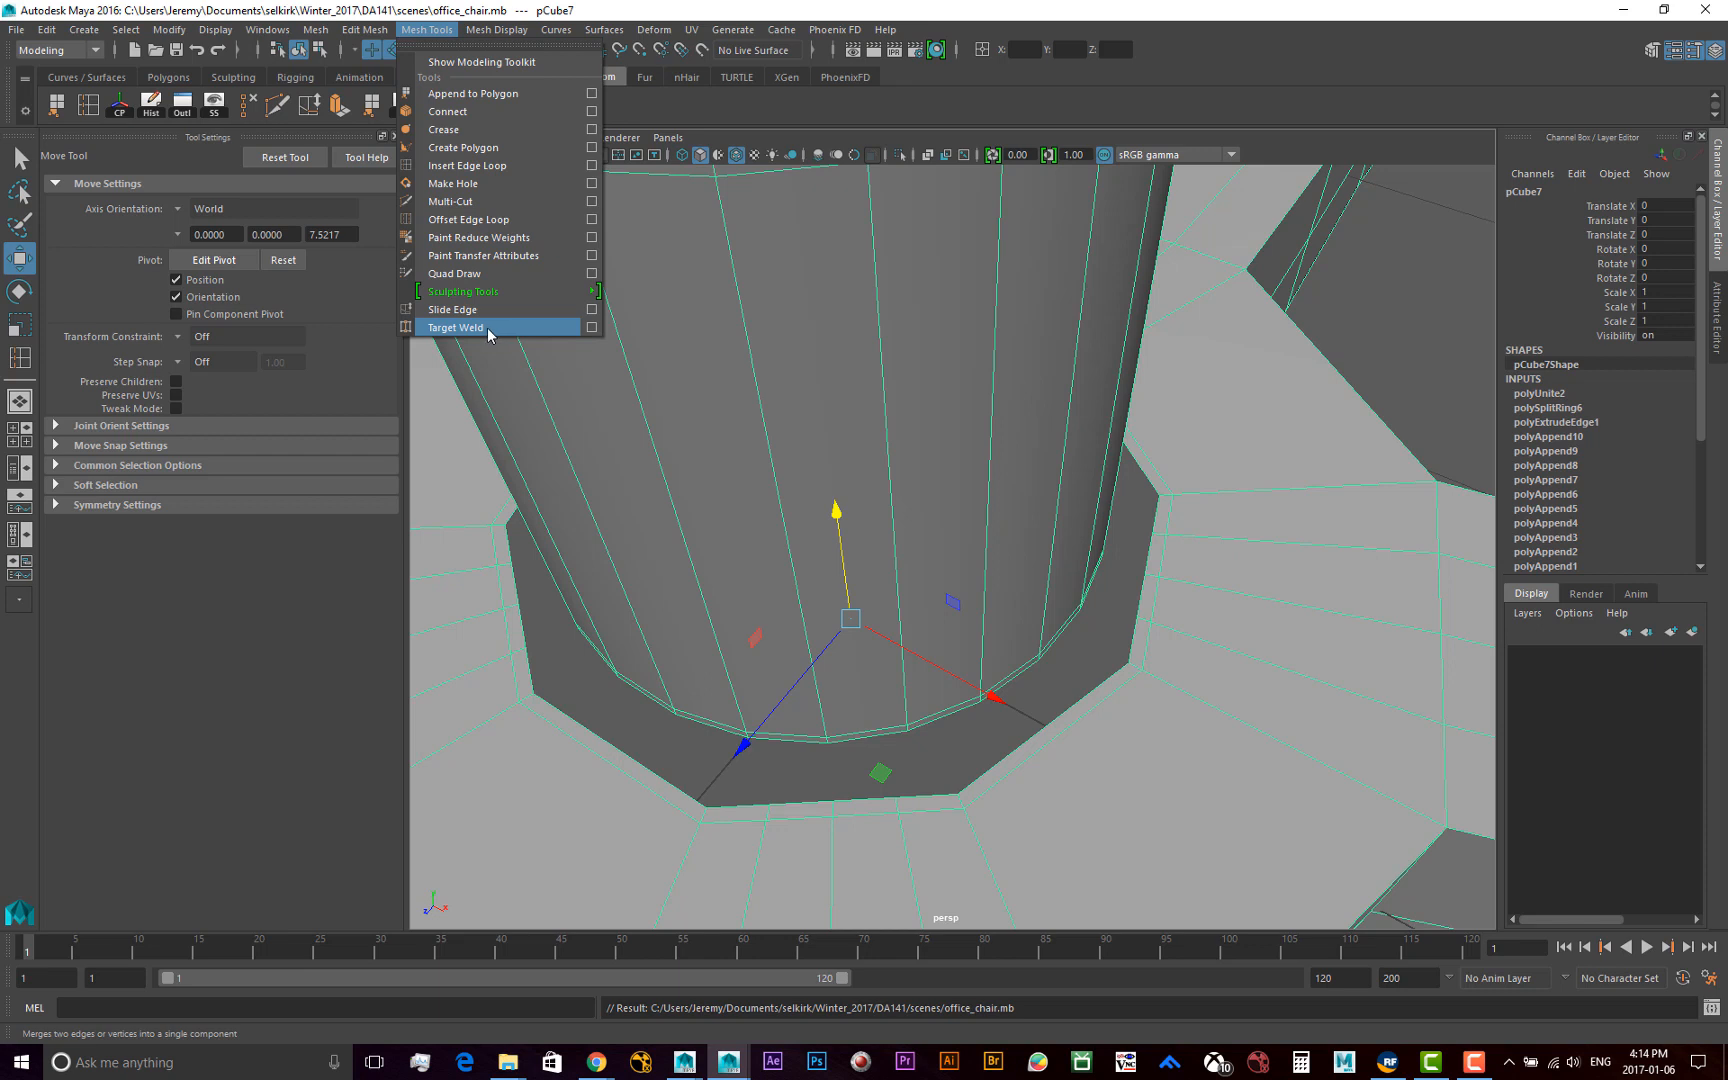
click(458, 328)
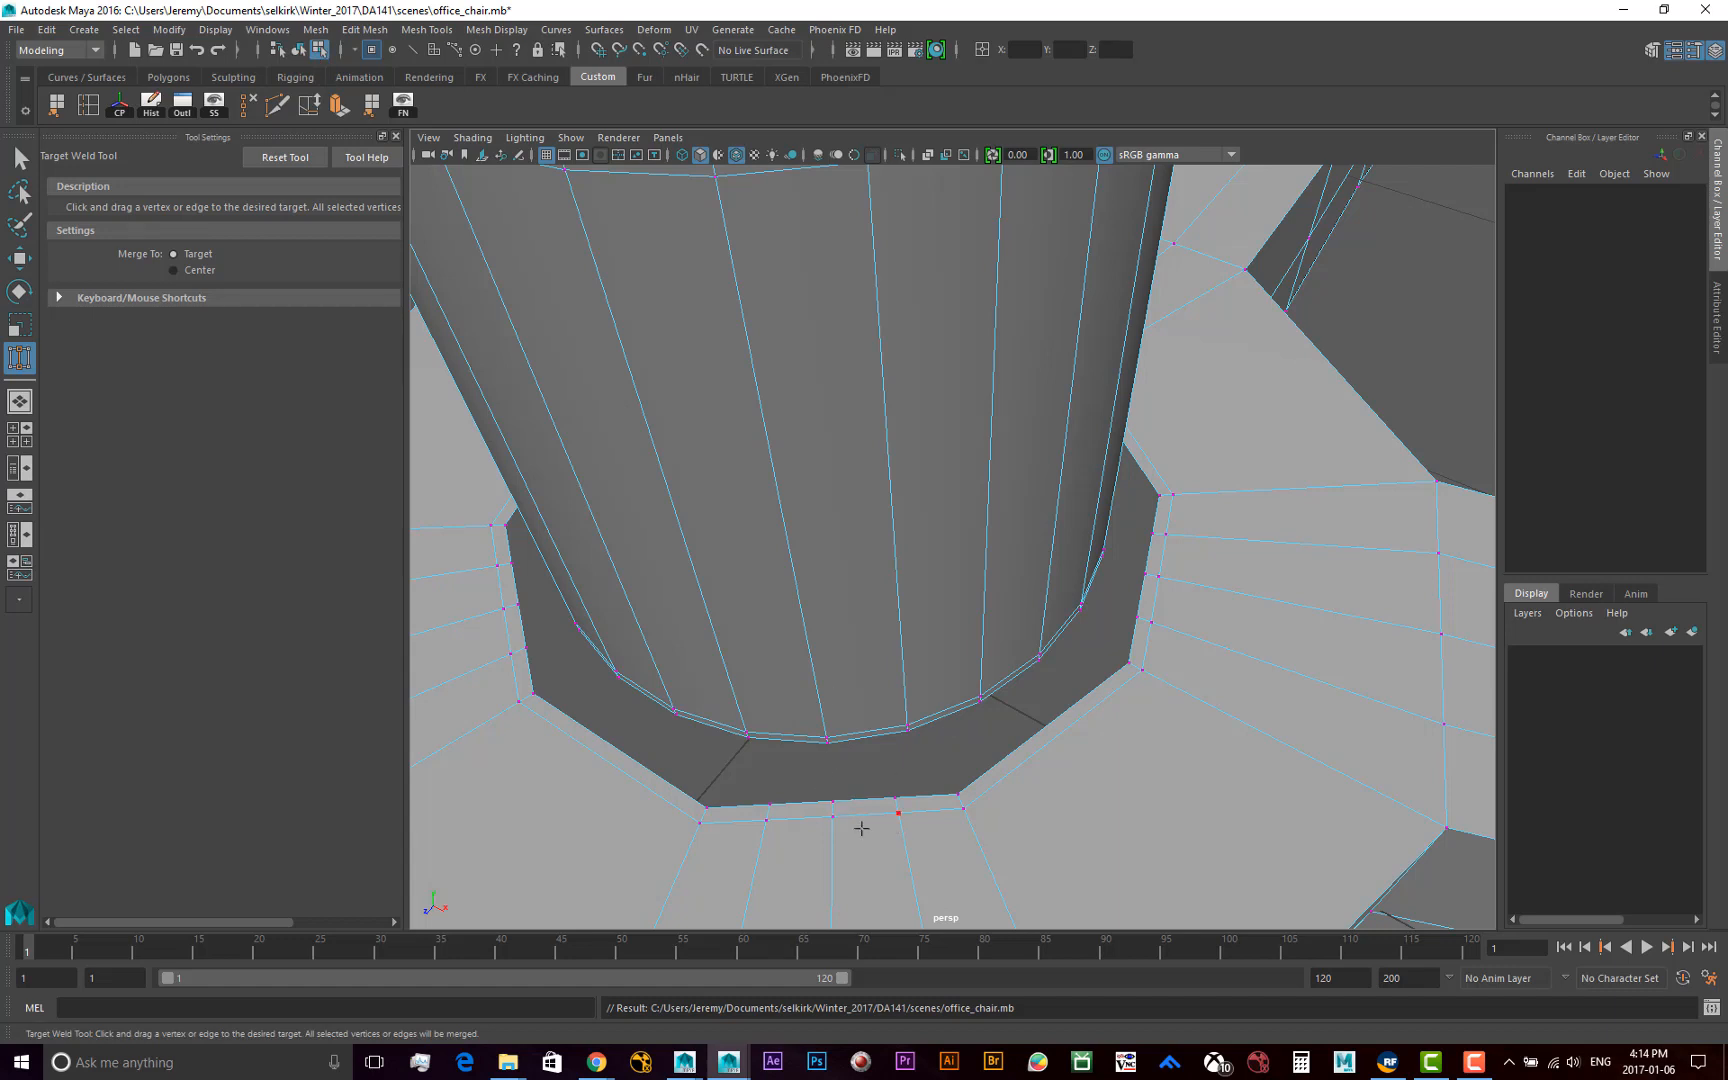
drag(834, 801, 824, 748)
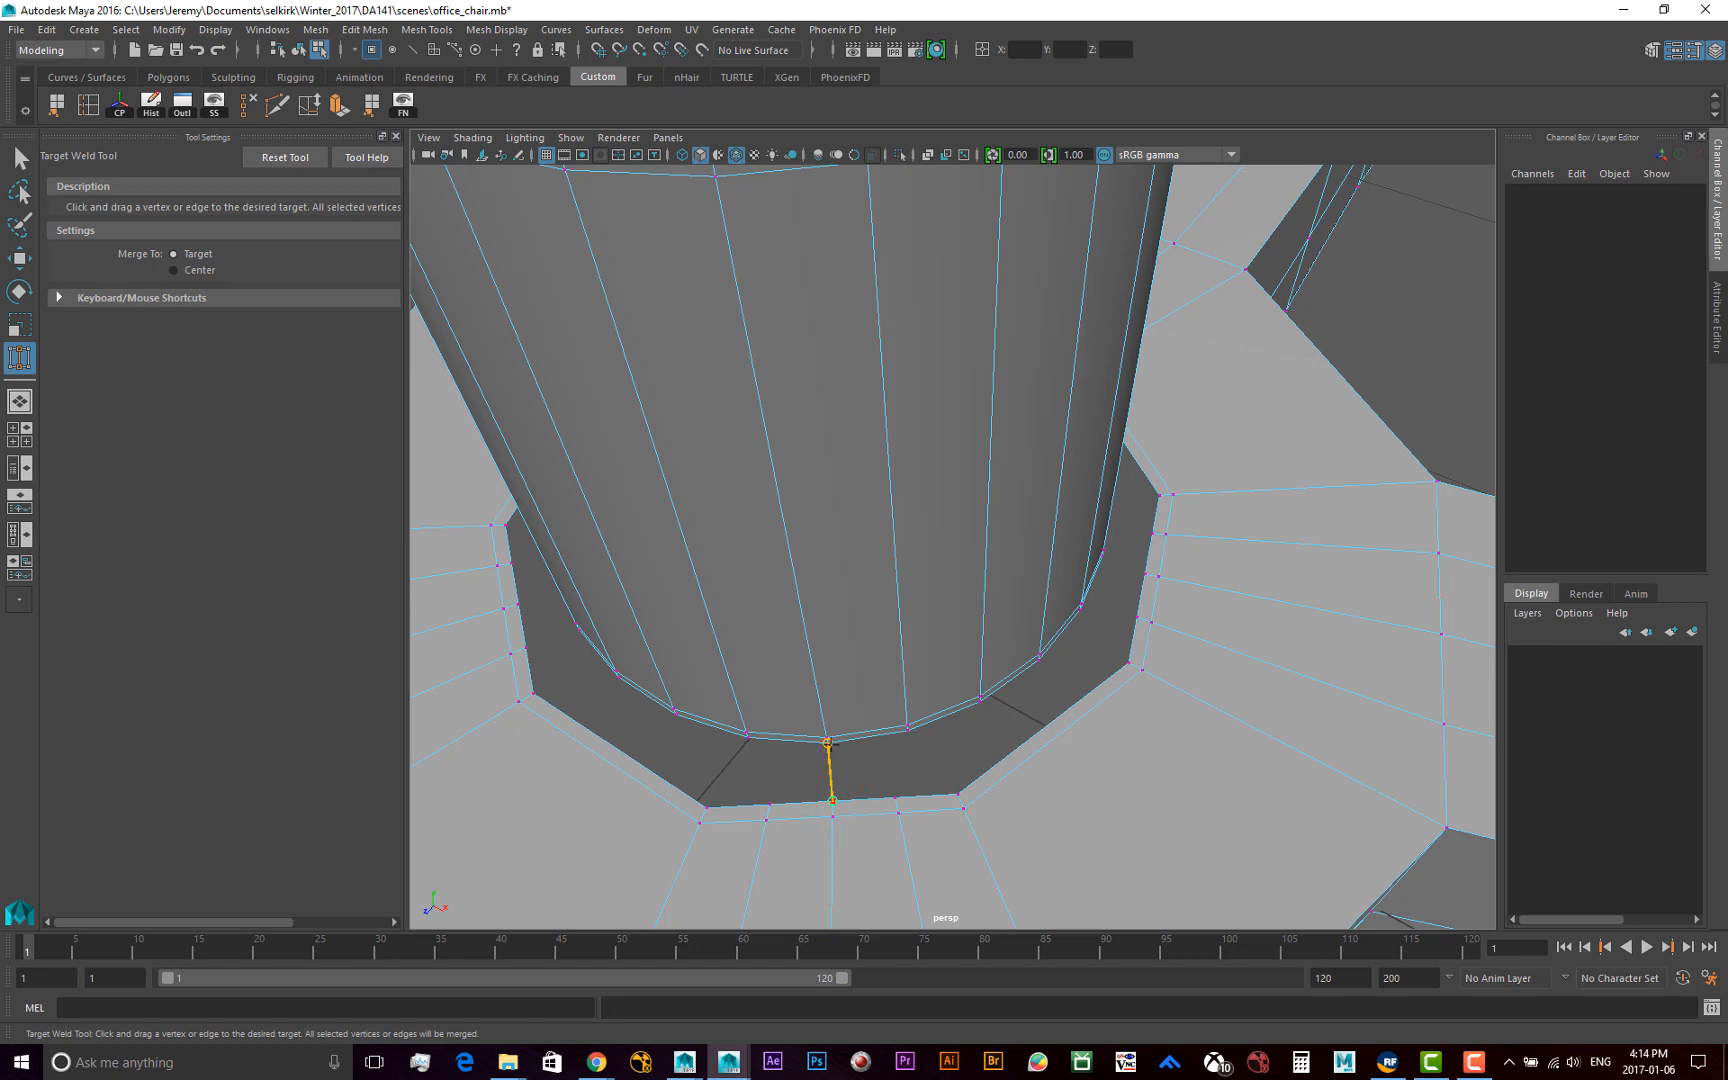
drag(827, 743, 829, 743)
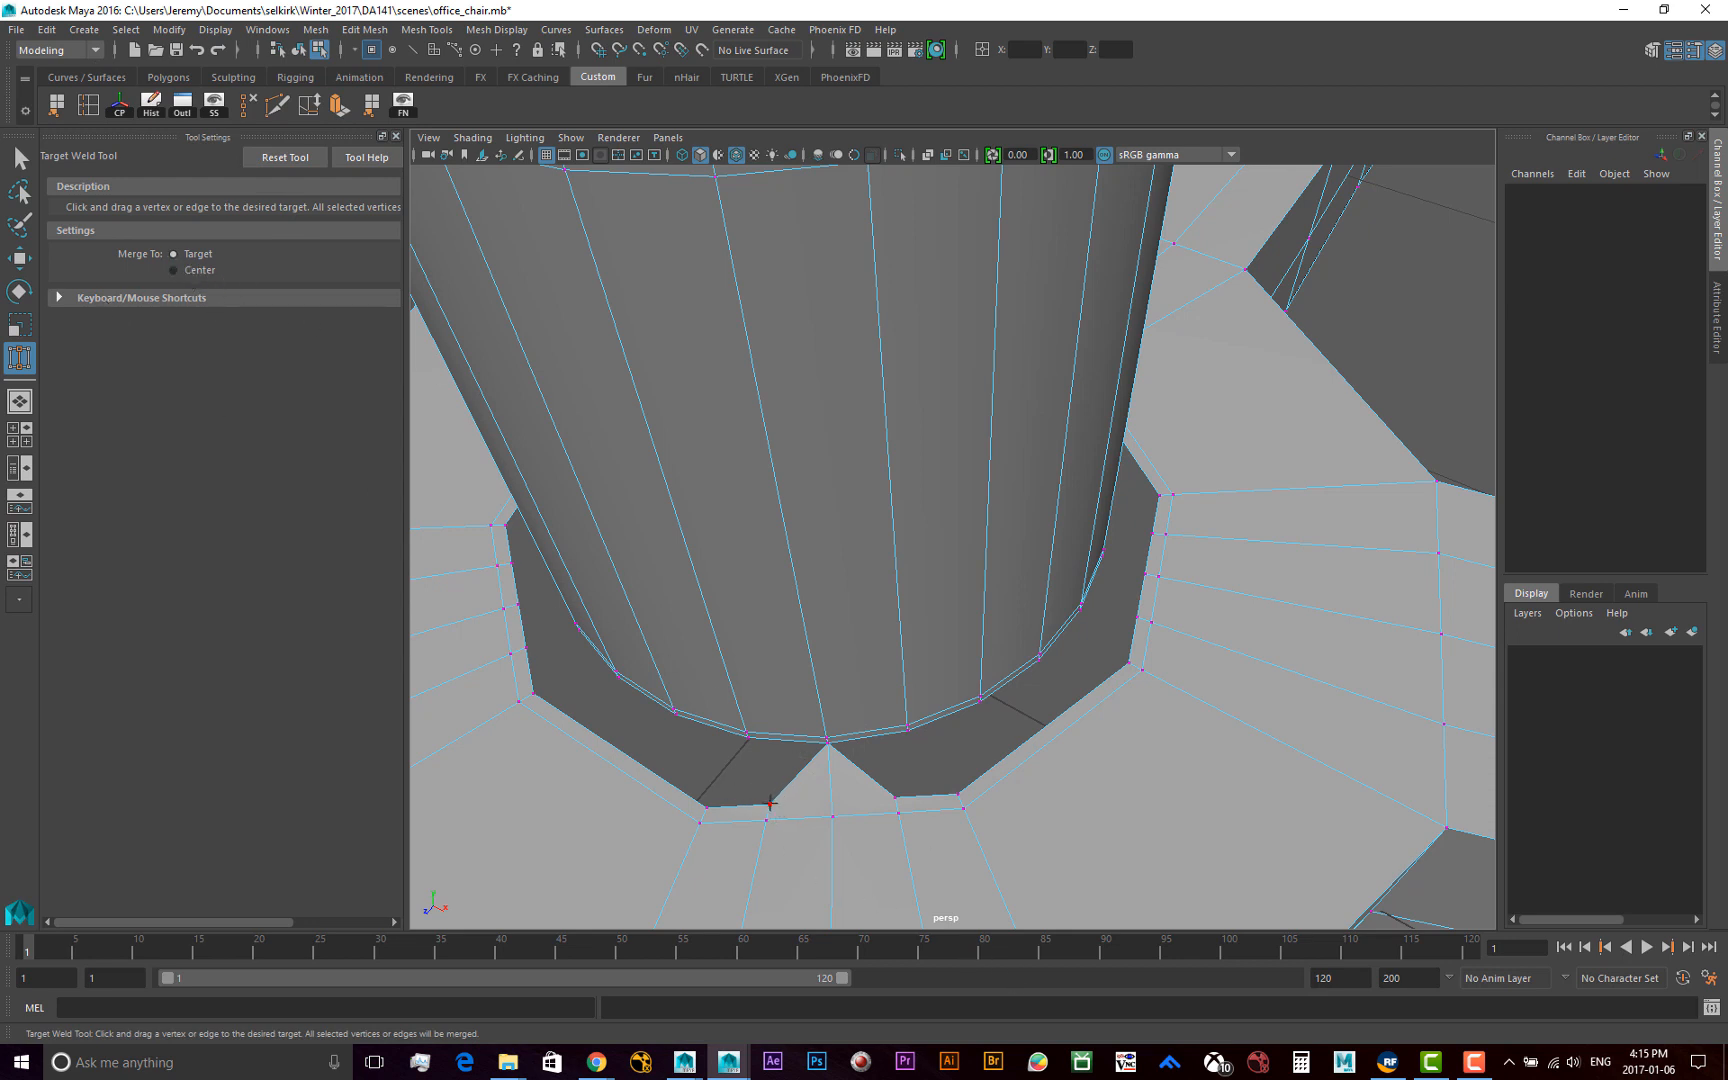
drag(768, 804, 747, 736)
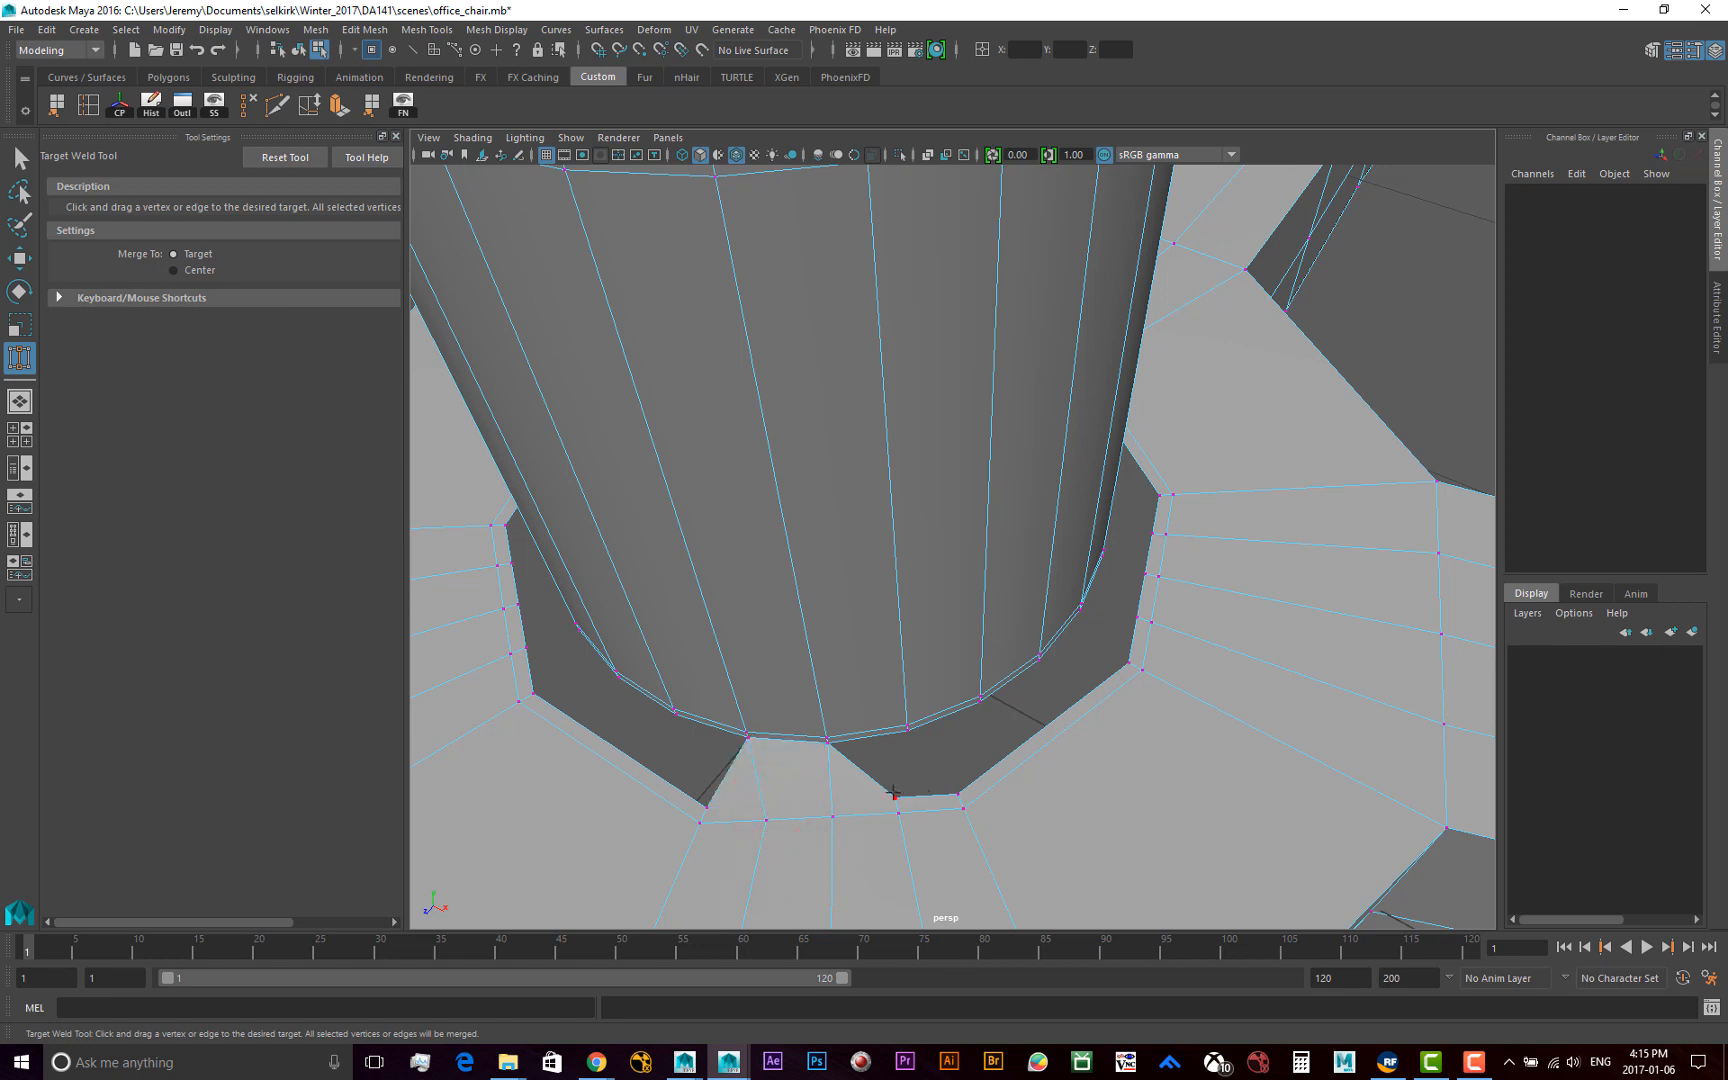
drag(893, 793, 907, 729)
drag(958, 795, 980, 702)
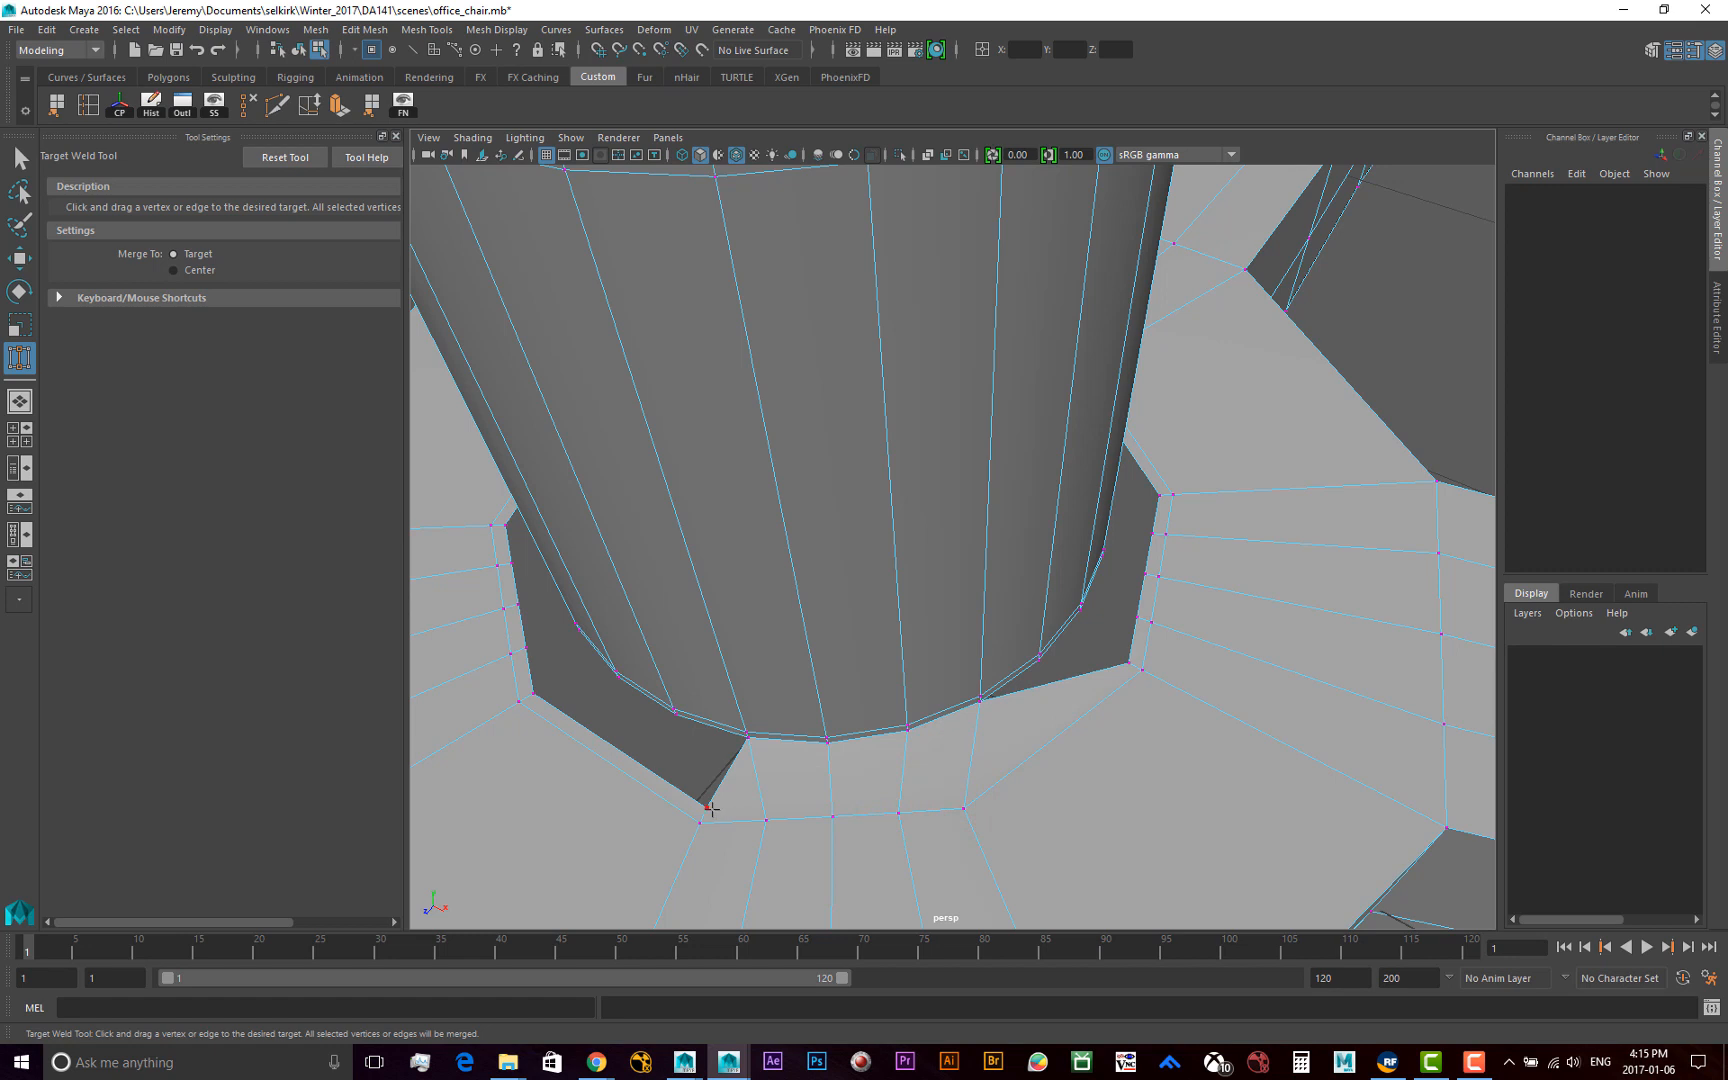
drag(709, 807, 675, 711)
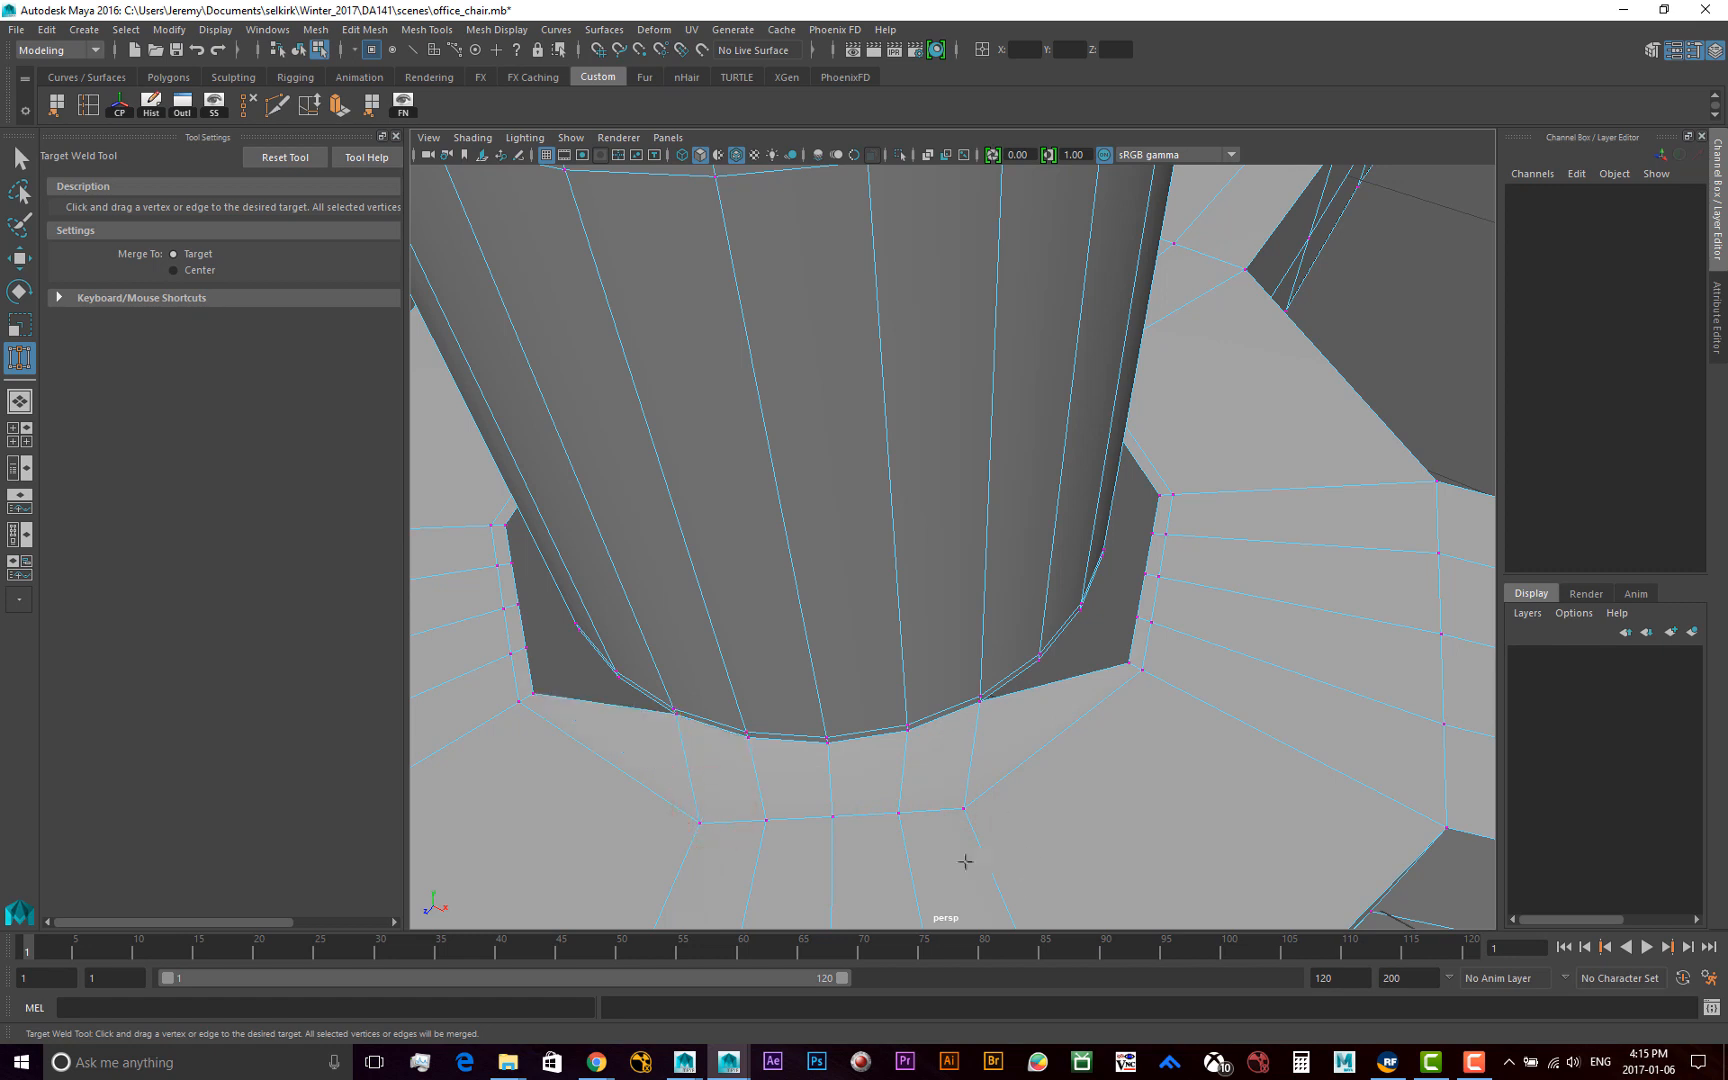
Target Weld the vertices along the next side of the hub opening's inner edge to the matching vertices of the cylinder's lower rim
alt+drag(1143, 798, 980, 744)
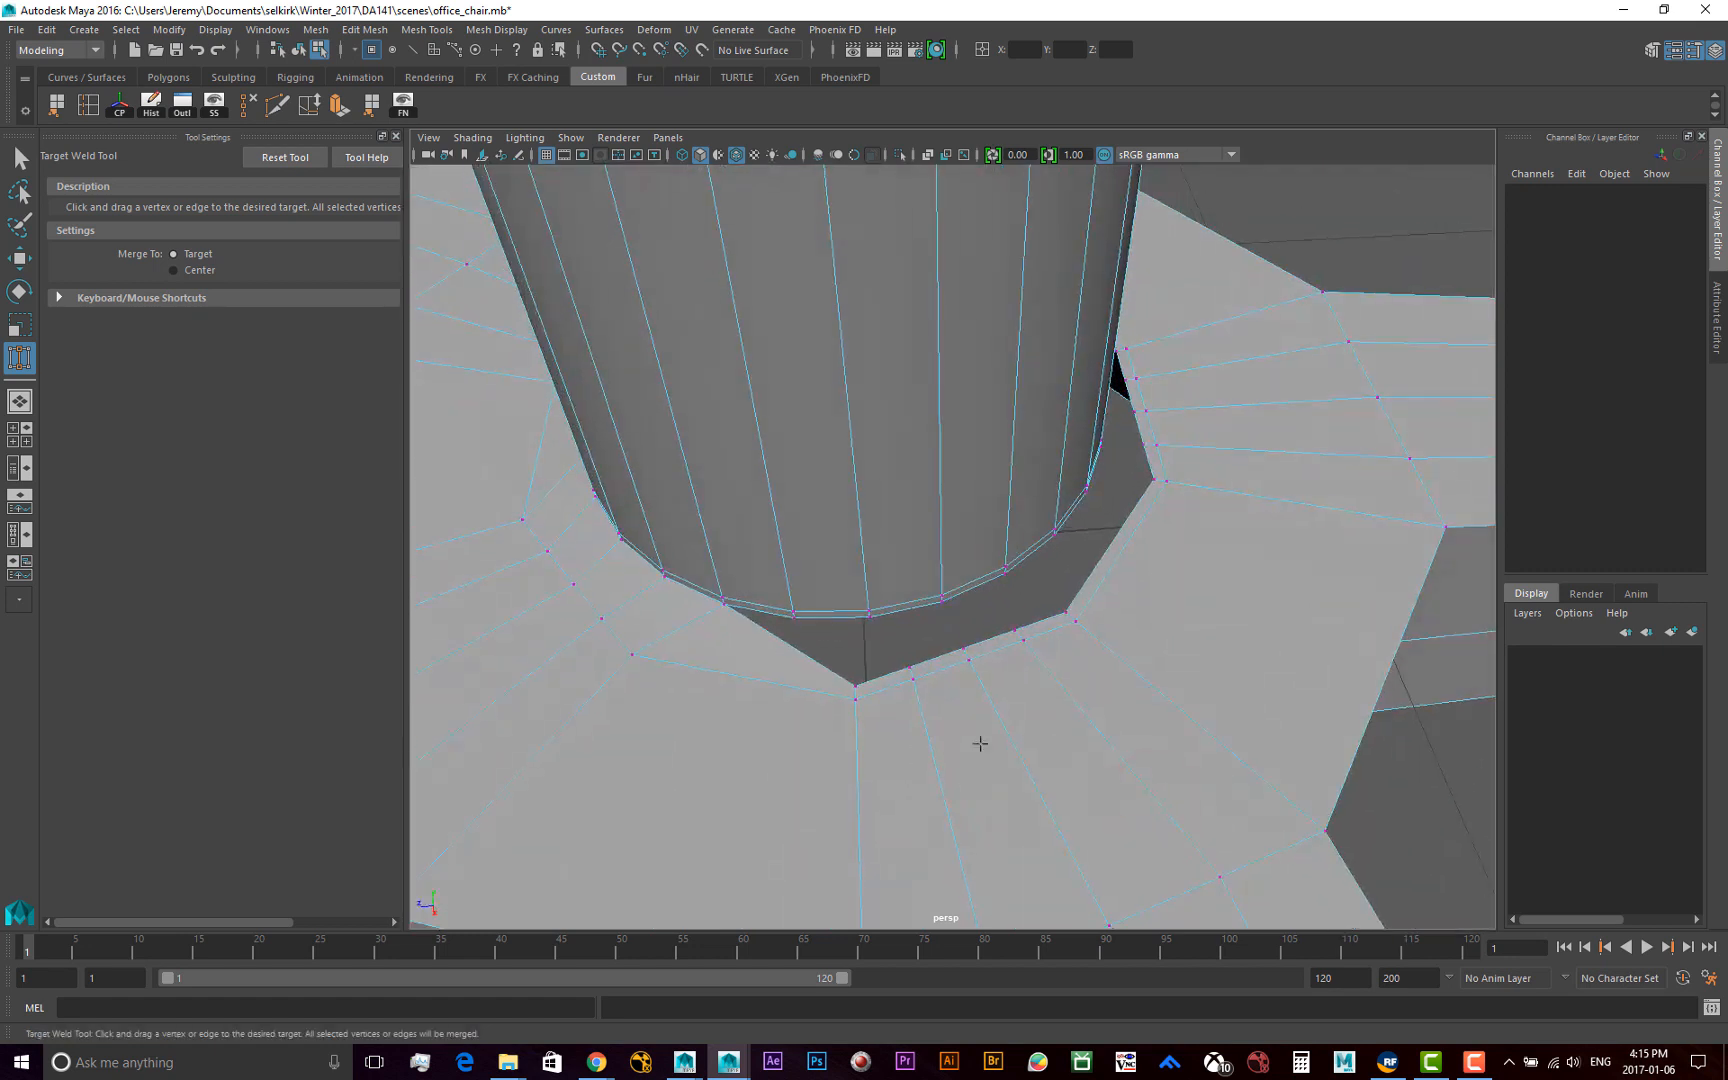
drag(853, 686, 868, 612)
drag(962, 648, 942, 599)
alt+drag(1036, 652, 986, 586)
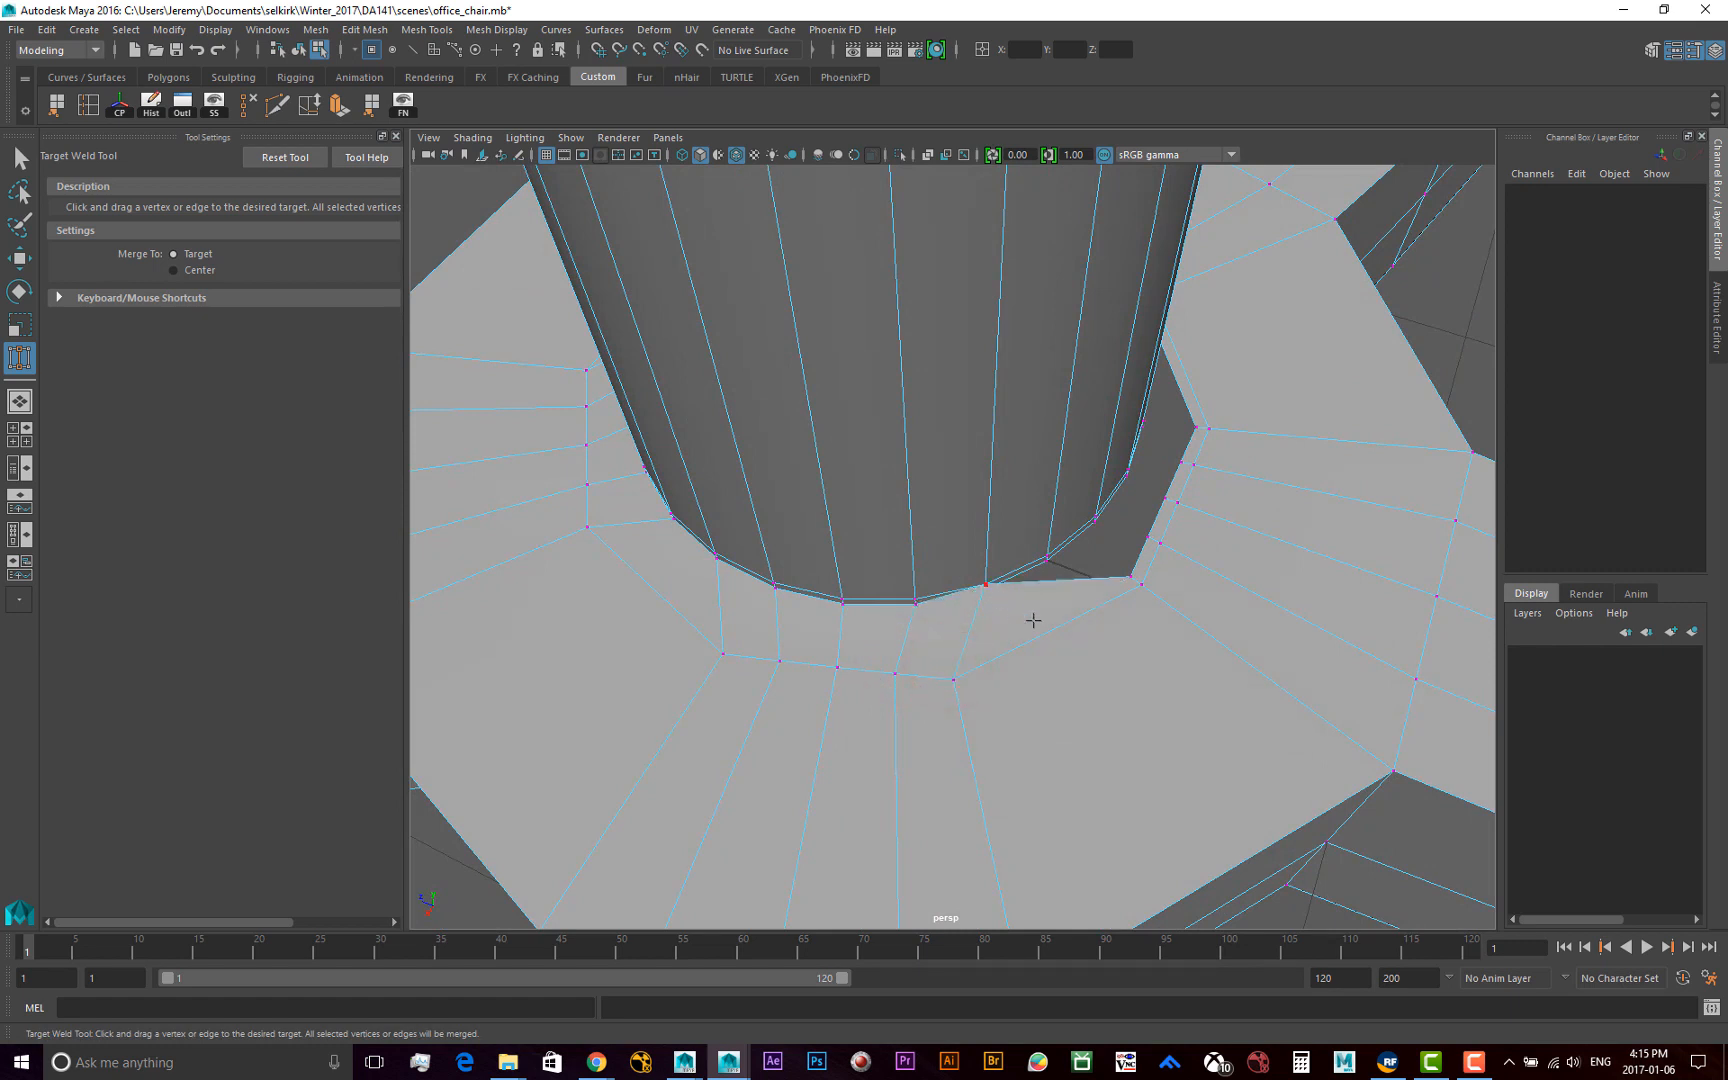
Undo the last action, and Target Weld the third group of five hub-opening vertices to the cylinder's lower rim
key(ctrl+z)
alt+drag(1042, 697, 1002, 695)
drag(884, 652, 938, 585)
alt+drag(1042, 644, 928, 587)
drag(1029, 645, 998, 594)
alt+drag(1092, 617, 1017, 614)
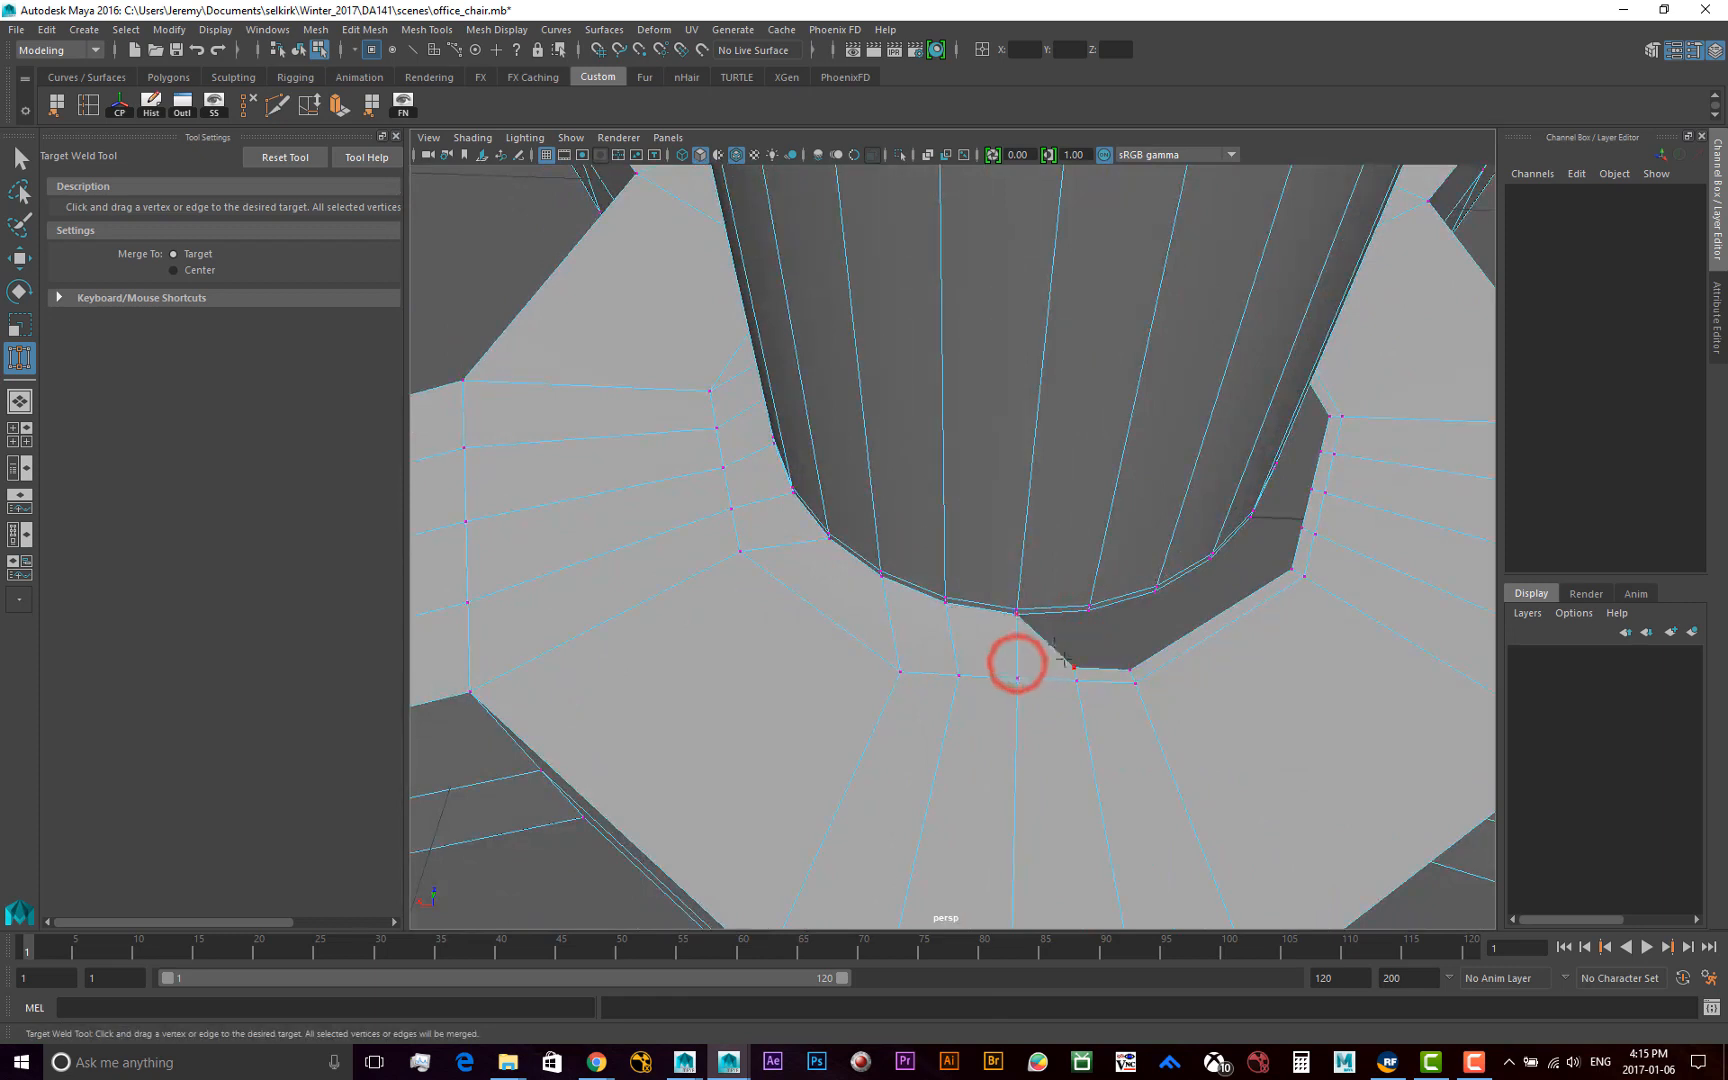
drag(1075, 668, 1089, 609)
alt+drag(1157, 654, 1062, 647)
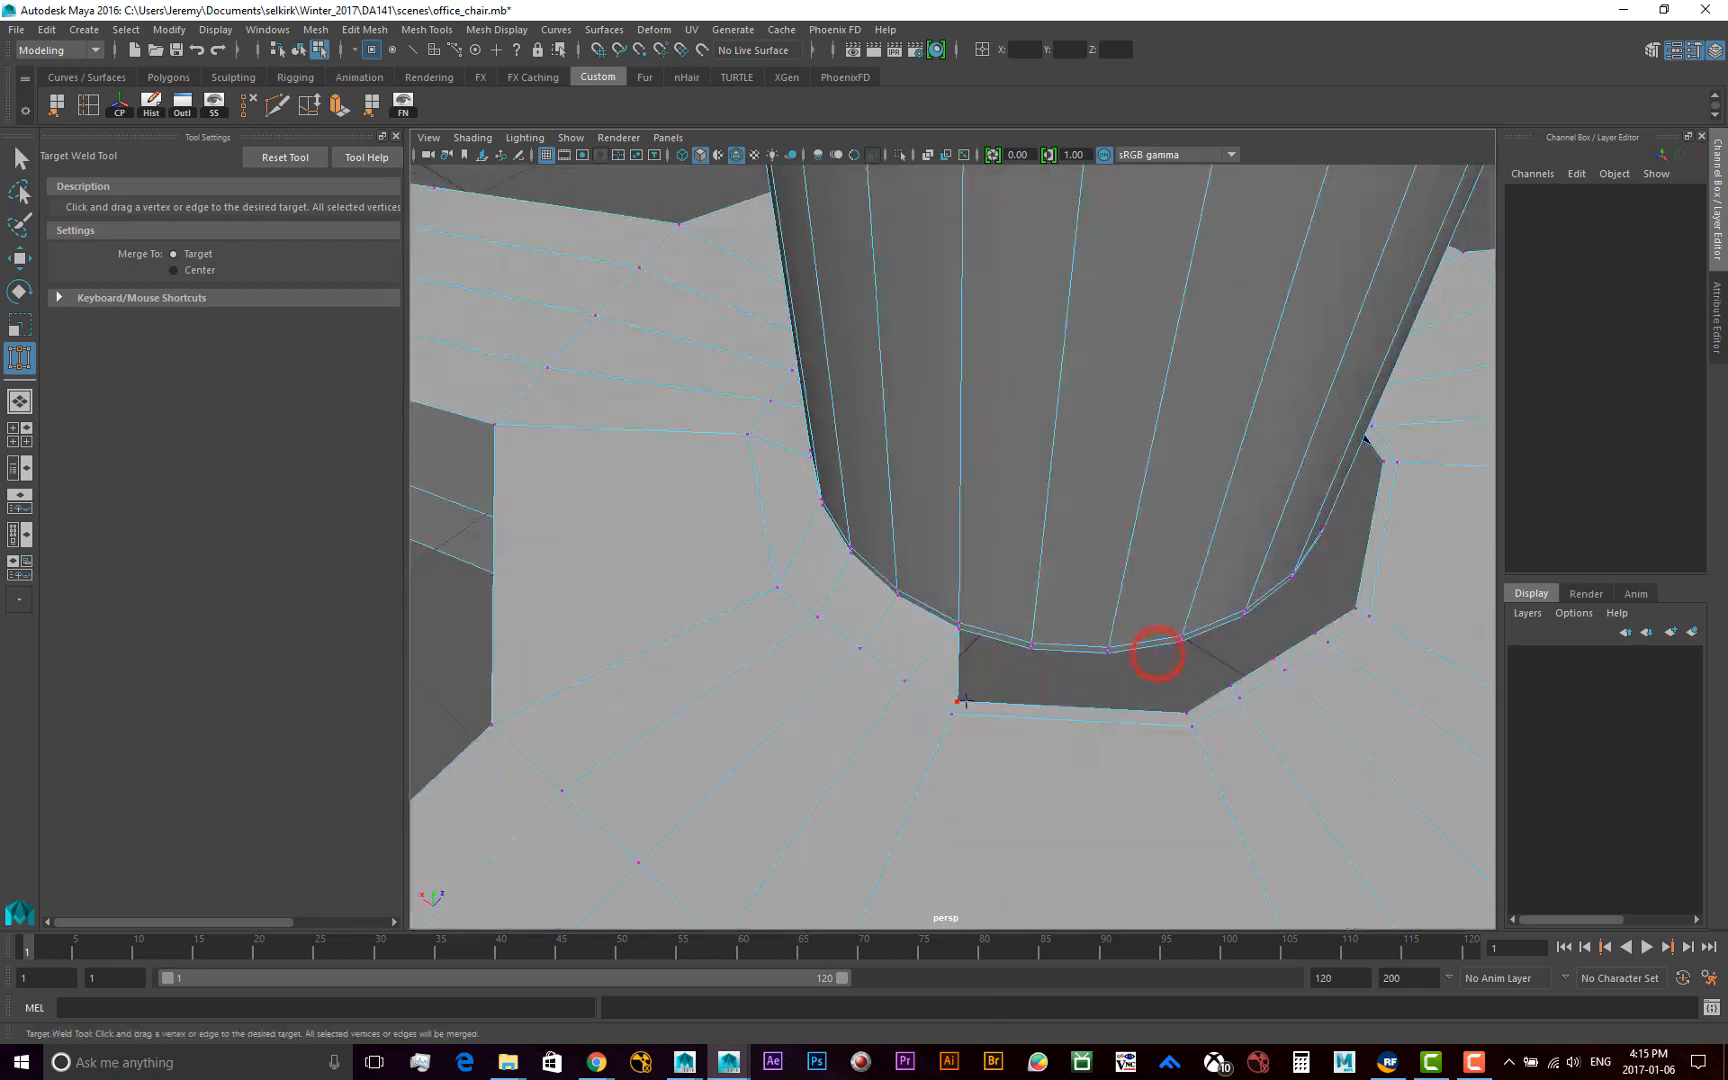
drag(965, 702, 1036, 648)
Target Weld the fourth group of five hub-opening vertices to the corresponding vertices of the cylinder's lower rim
alt+drag(1111, 701, 969, 659)
drag(1073, 742, 1046, 678)
alt+drag(1131, 706, 1062, 699)
drag(953, 726, 966, 668)
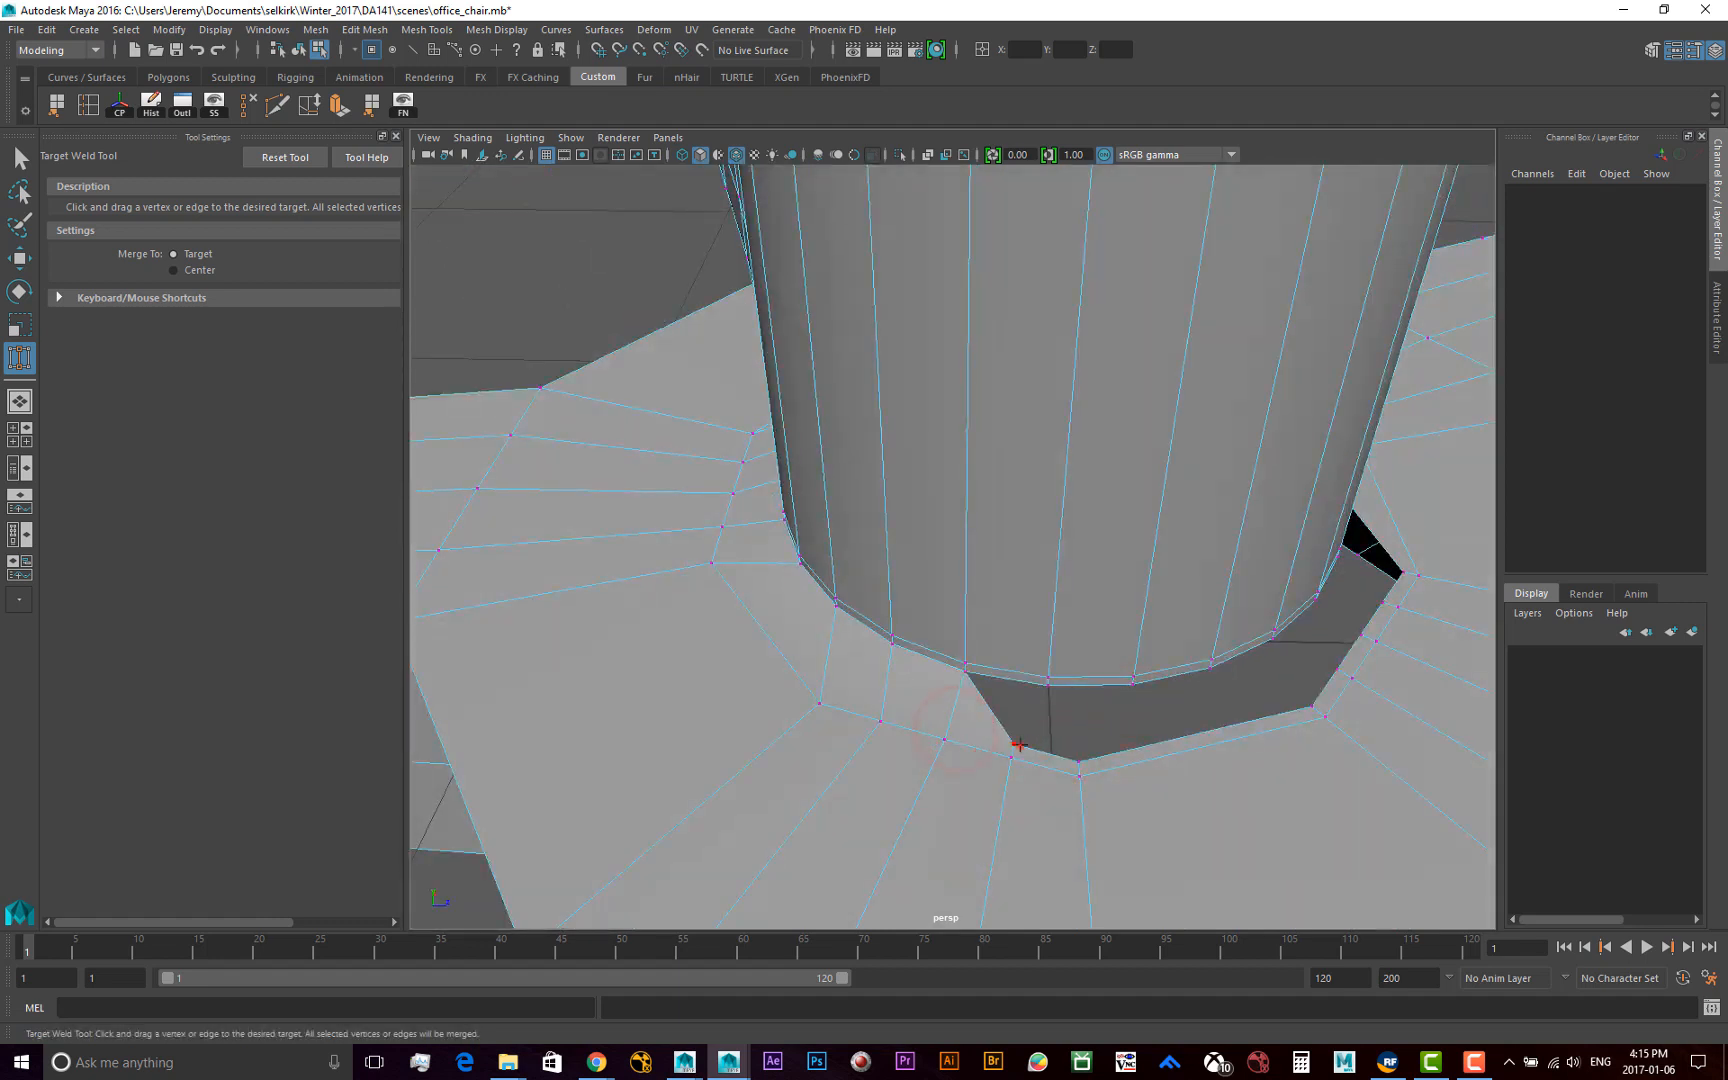
drag(1018, 744, 1047, 682)
drag(1078, 760, 1133, 682)
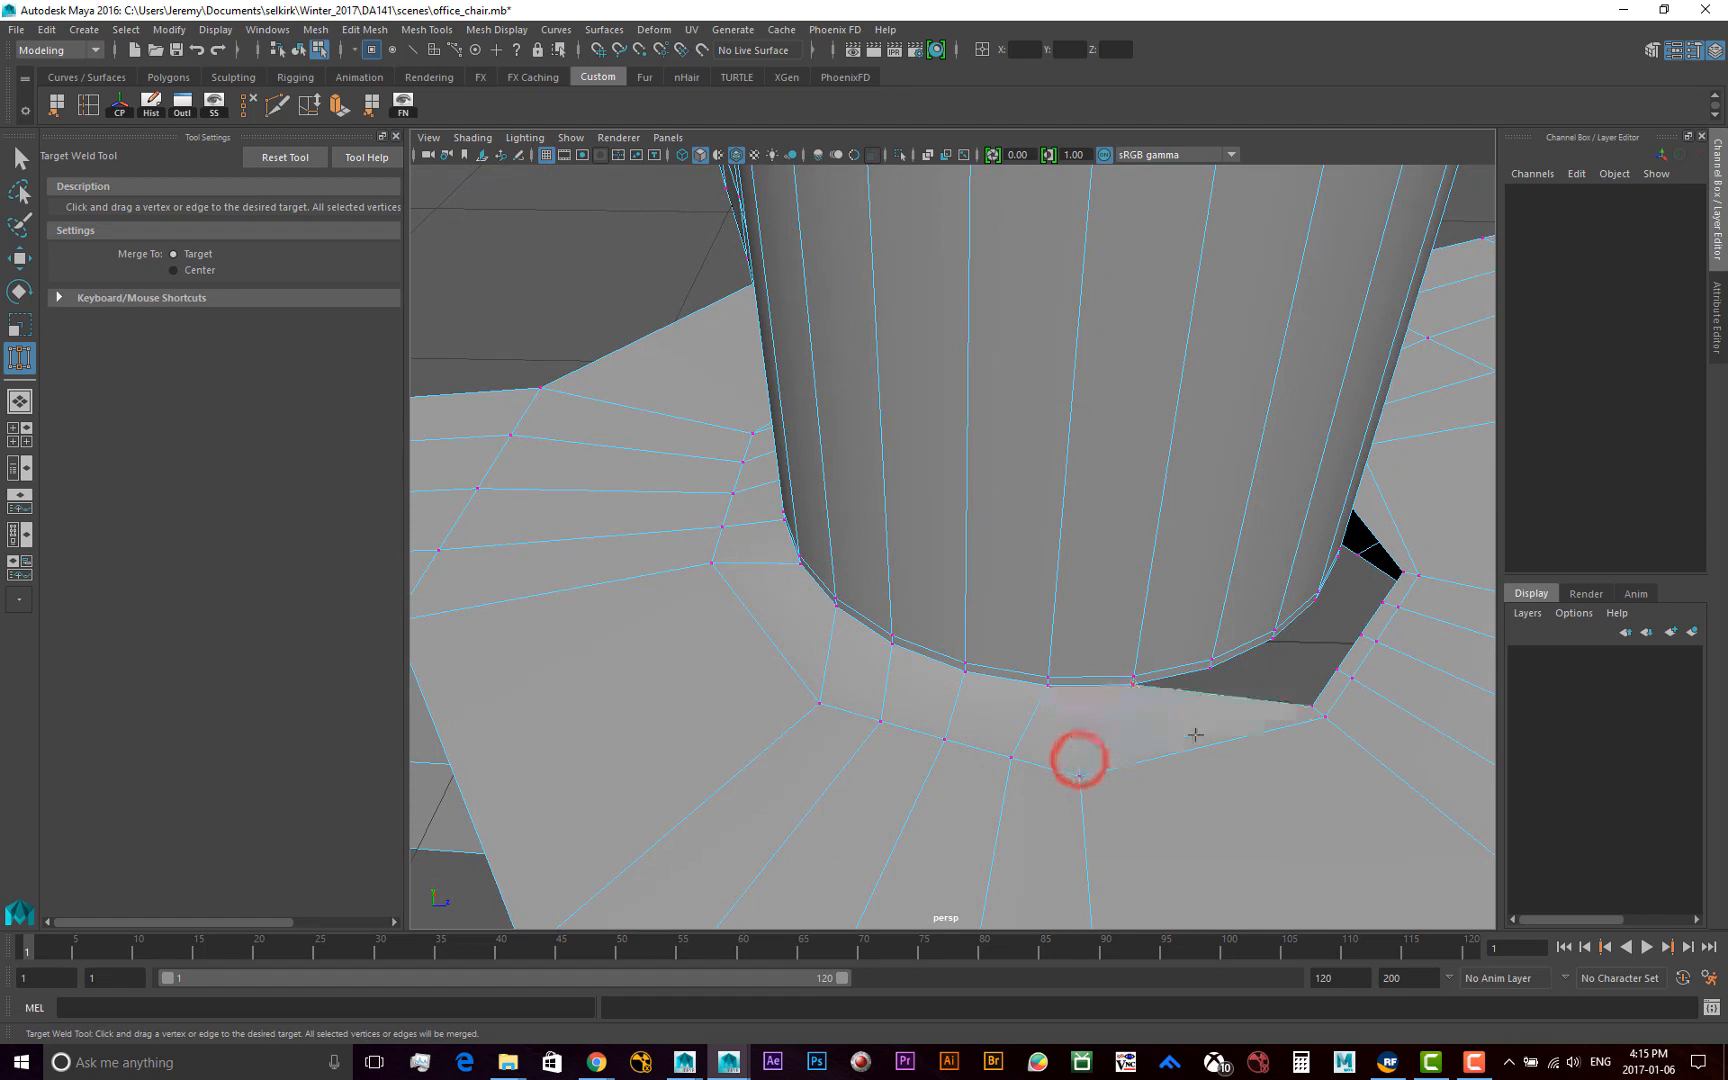
Target Weld the remaining group of hub-opening vertices to the cylinder's lower rim, closing the last stretch of the gap
alt+drag(1195, 735, 1196, 734)
drag(833, 687, 800, 608)
drag(903, 690, 881, 613)
drag(980, 687, 1030, 663)
drag(790, 750, 833, 692)
drag(851, 770, 953, 752)
Return to object selection with the Move tool and inspect the joint between the column and the five-armed base from all around
key(F8)
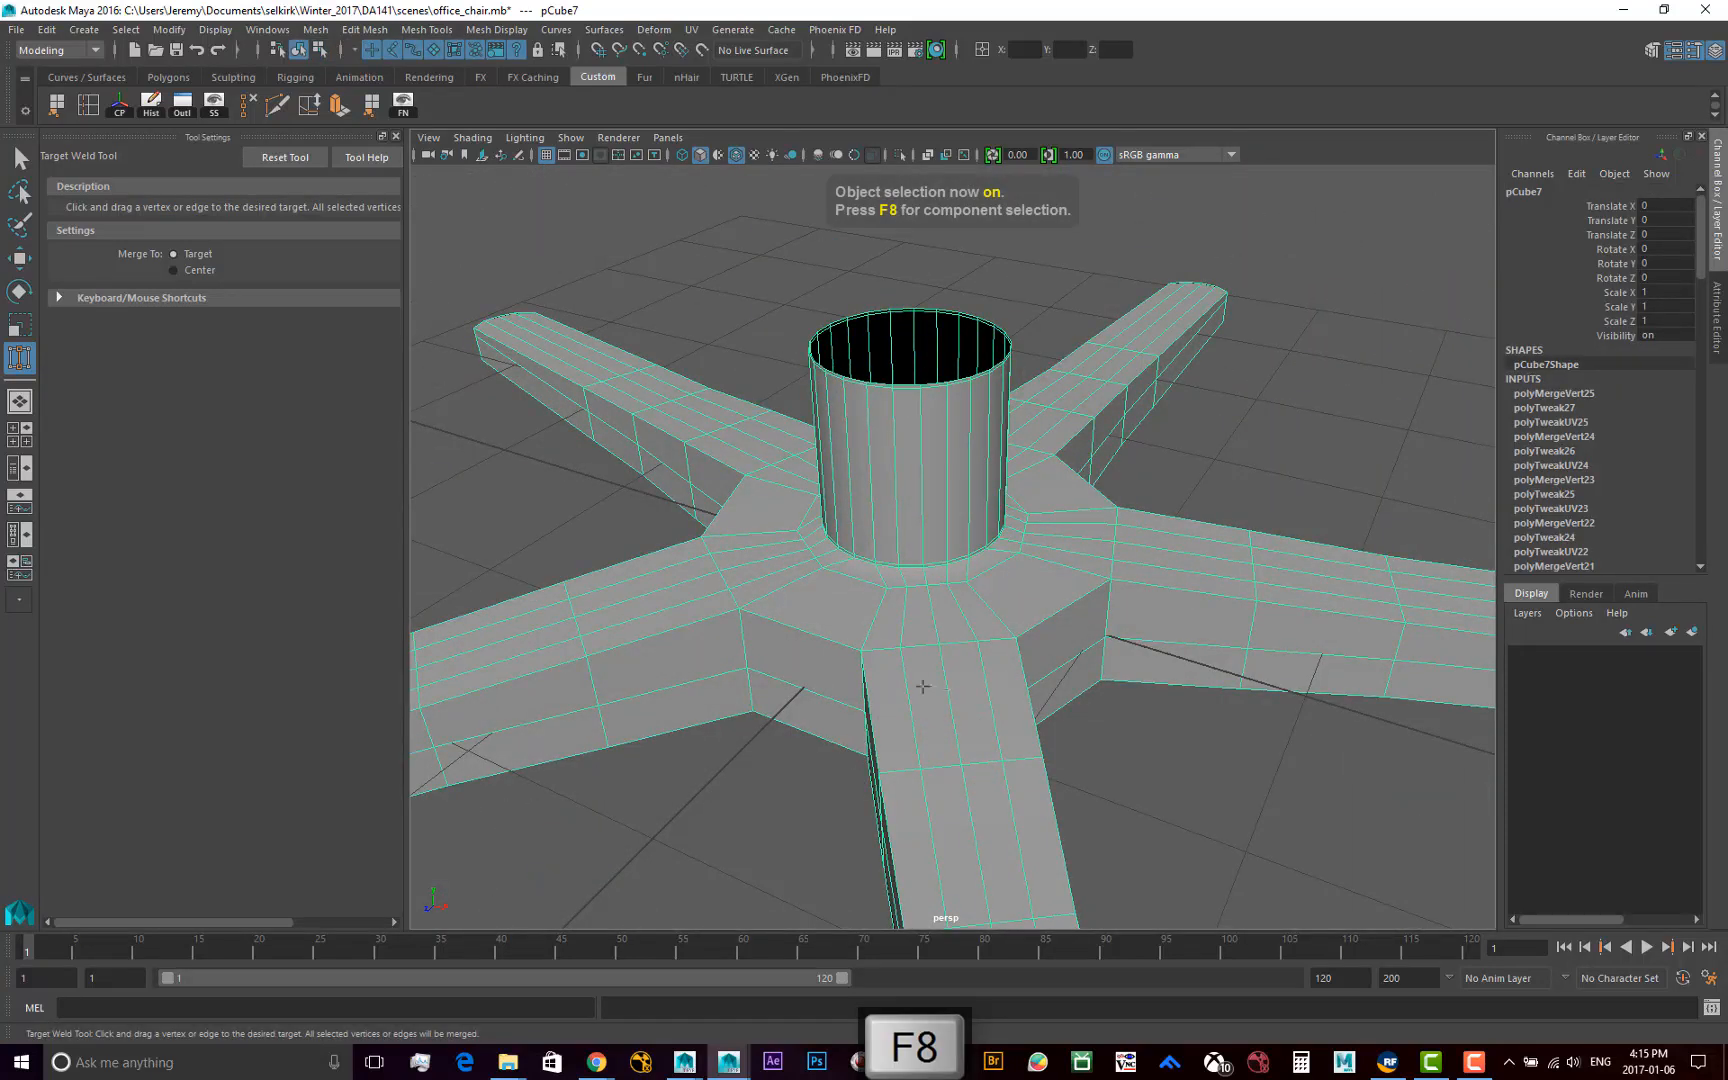
key(w)
scroll(940, 685, down, 5)
alt+drag(957, 683, 750, 740)
alt+right_drag(737, 644, 1060, 672)
alt+drag(797, 570, 864, 602)
alt+middle_drag(864, 602, 866, 680)
alt+right_drag(756, 641, 875, 638)
alt+drag(874, 640, 905, 622)
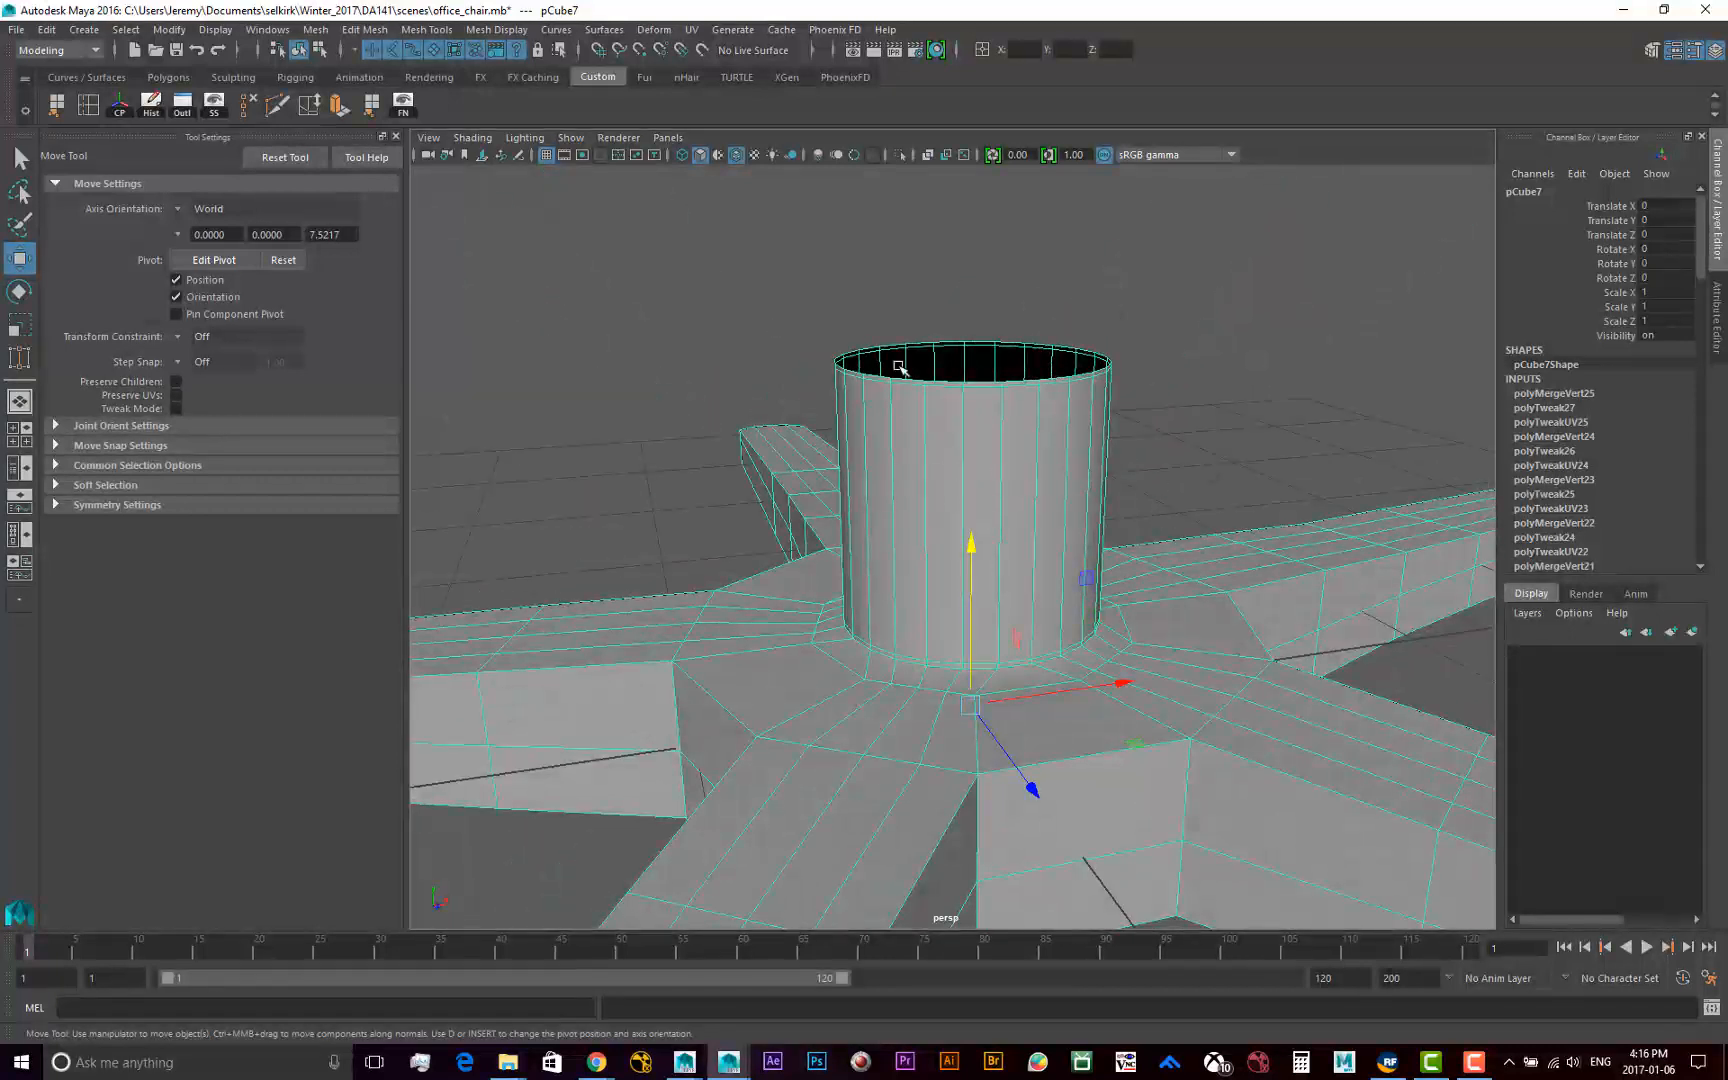
alt+middle_drag(1091, 613, 1079, 674)
alt+drag(1075, 671, 1203, 710)
alt+right_drag(1177, 703, 1006, 663)
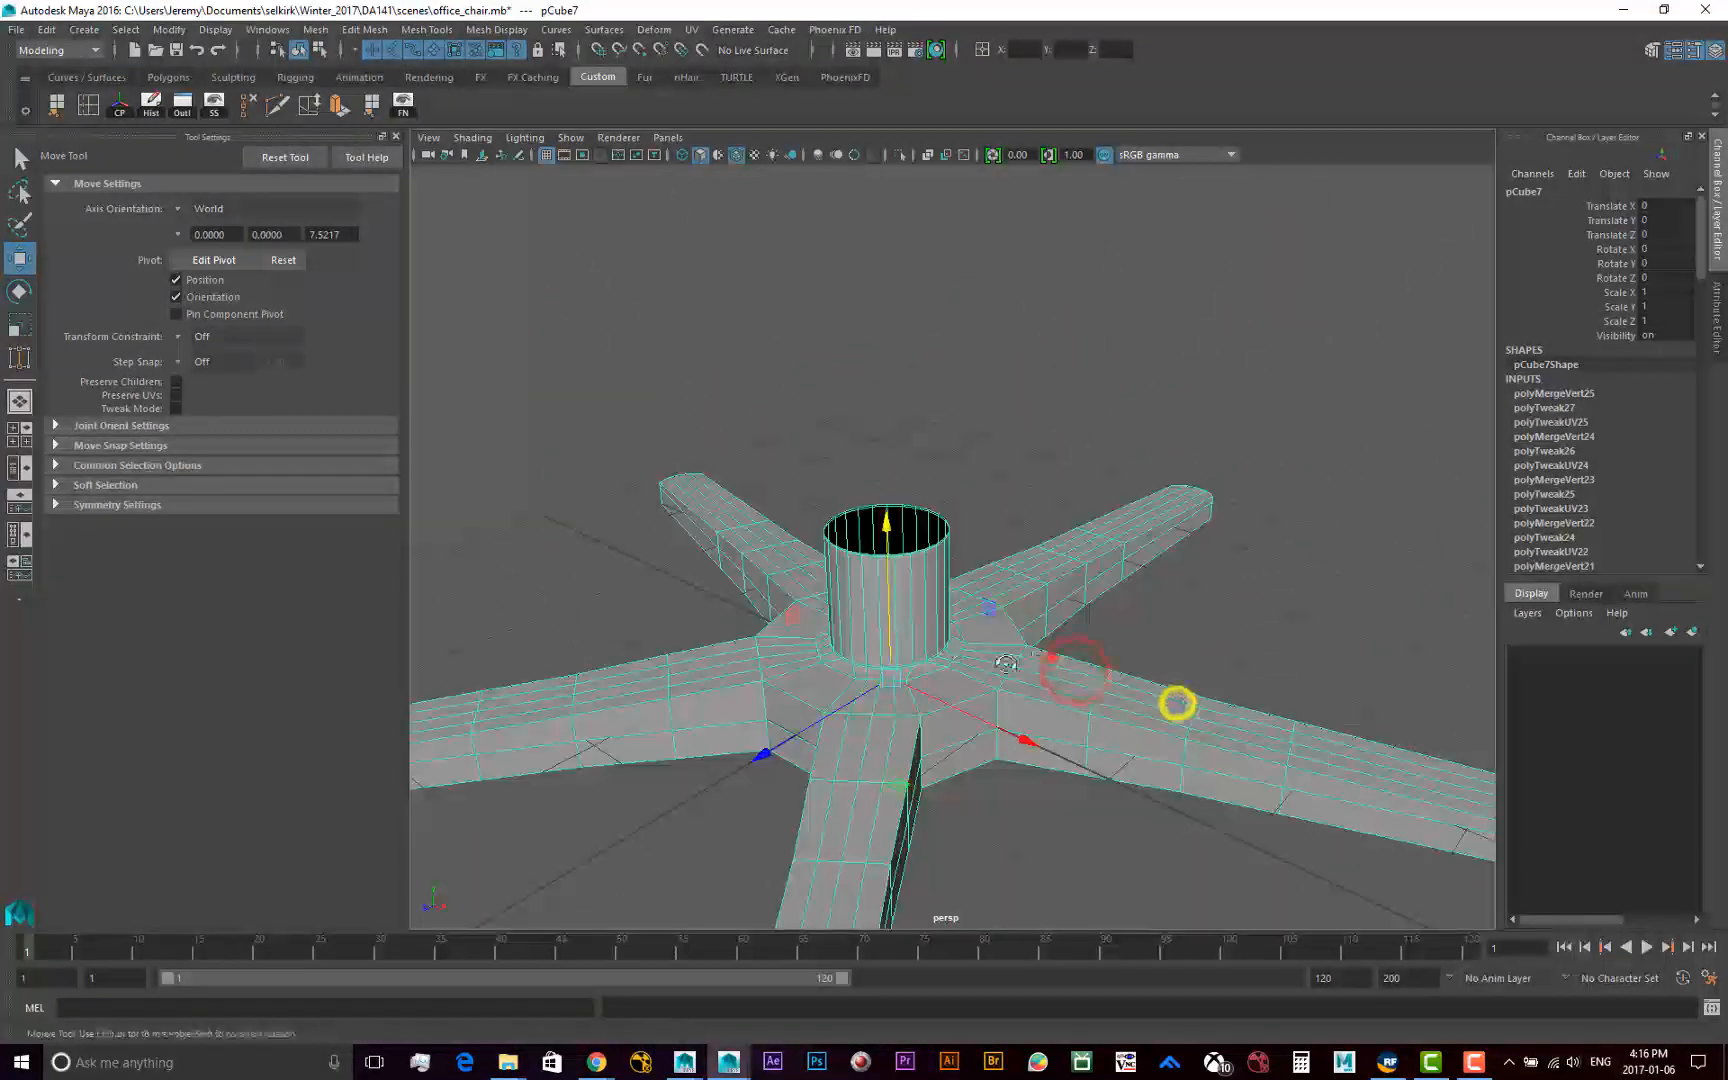
alt+drag(1050, 657, 1003, 714)
alt+middle_drag(785, 722, 880, 737)
alt+right_drag(853, 737, 1046, 742)
alt+drag(1047, 740, 1135, 714)
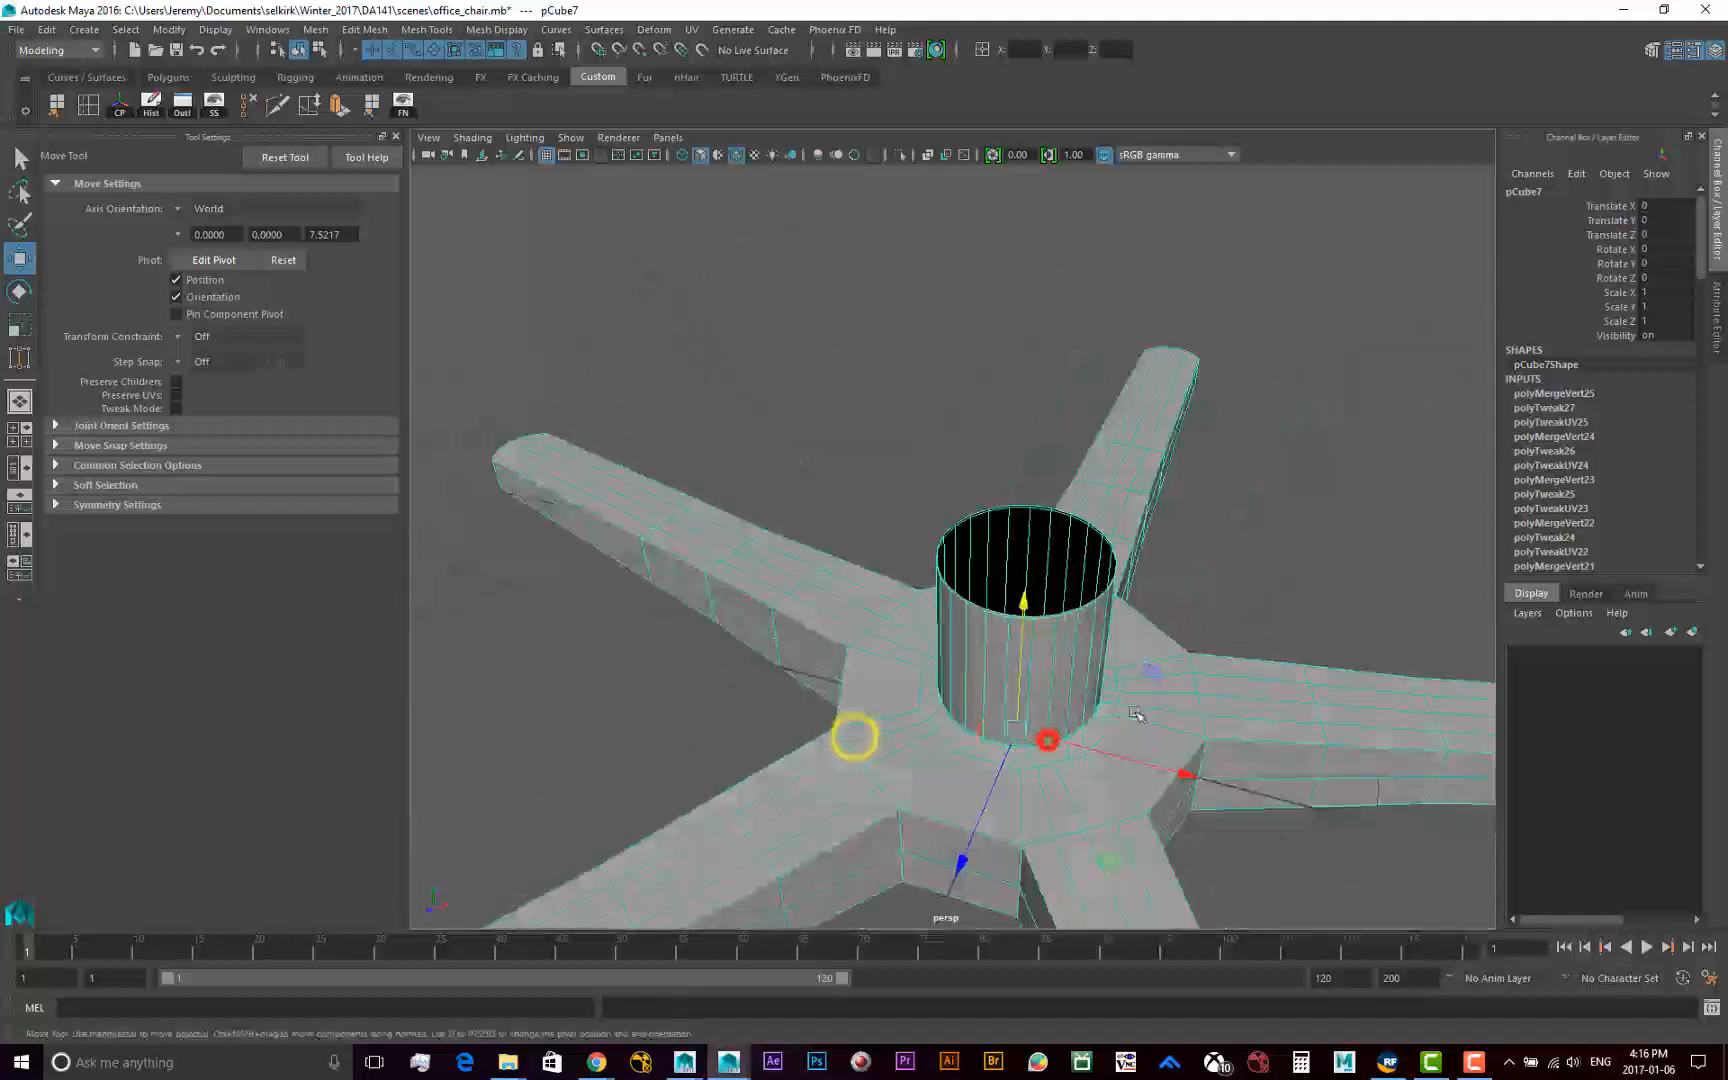
scroll(955, 530, down, 4)
alt+drag(1070, 580, 1032, 576)
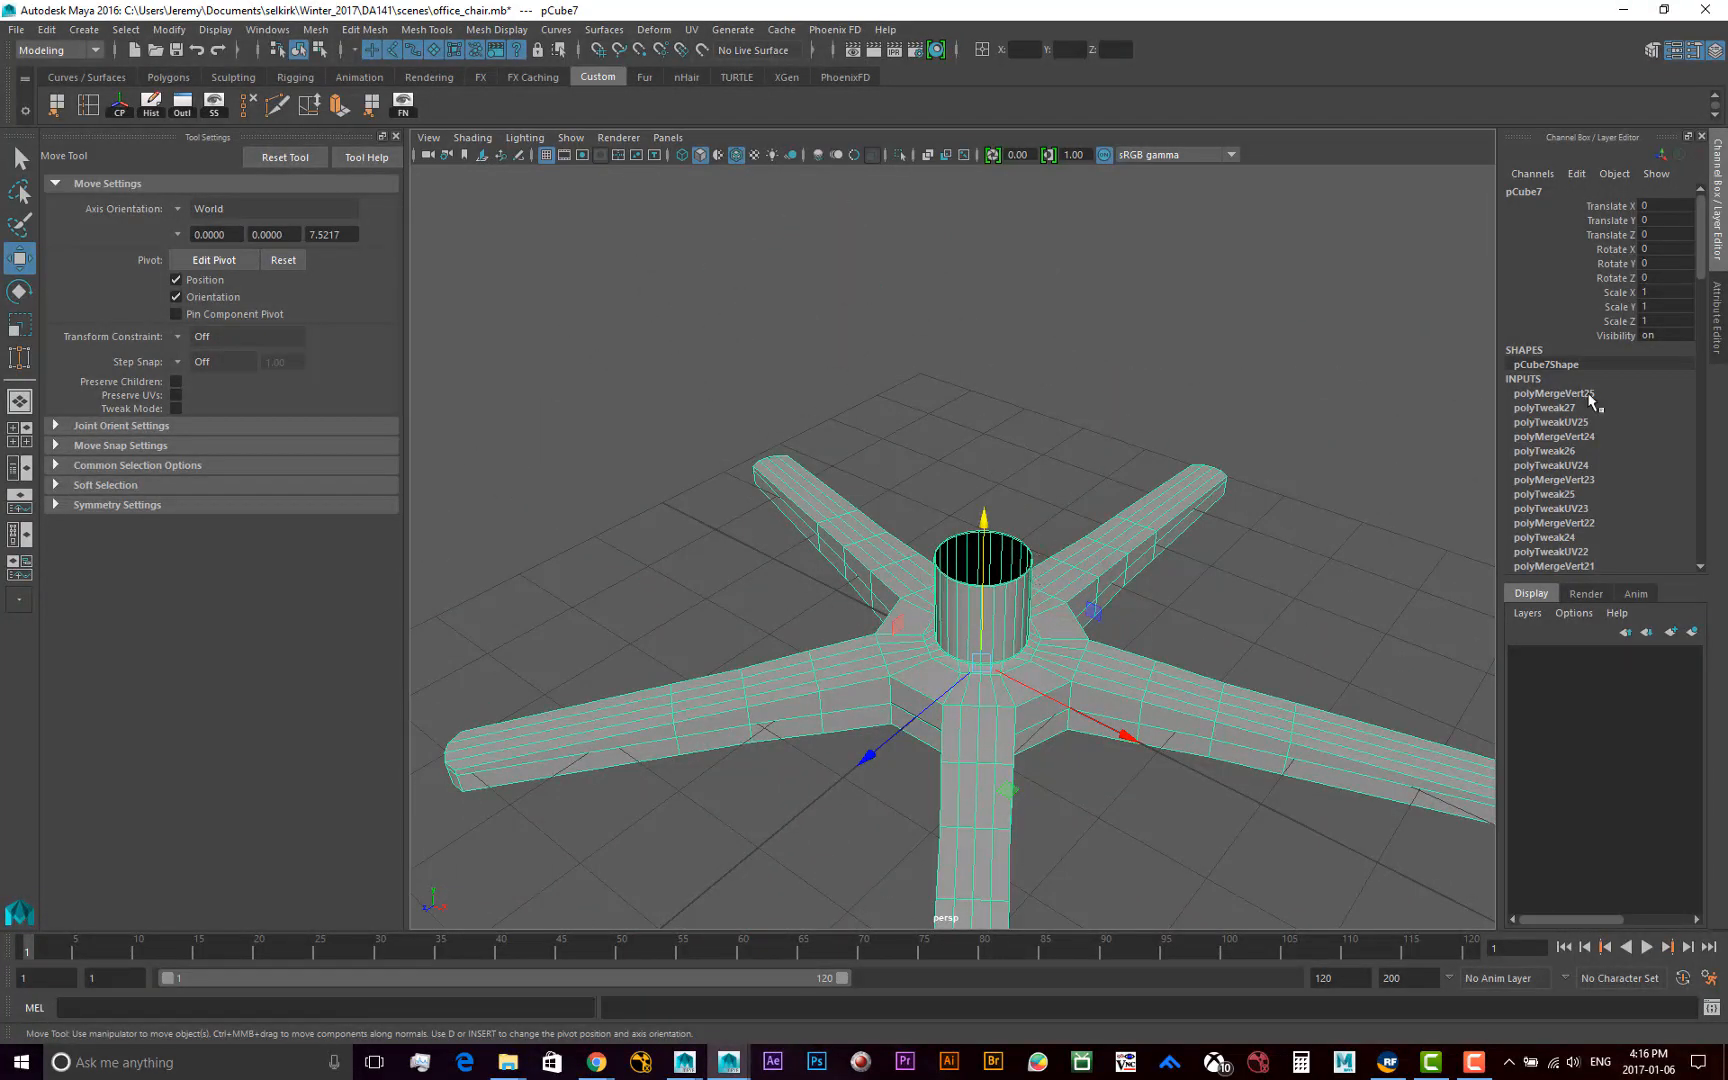
Review the combined mesh's construction history, expanding the polyMergeVert22 and polyMergeVert25 nodes to examine their settings
click(1716, 300)
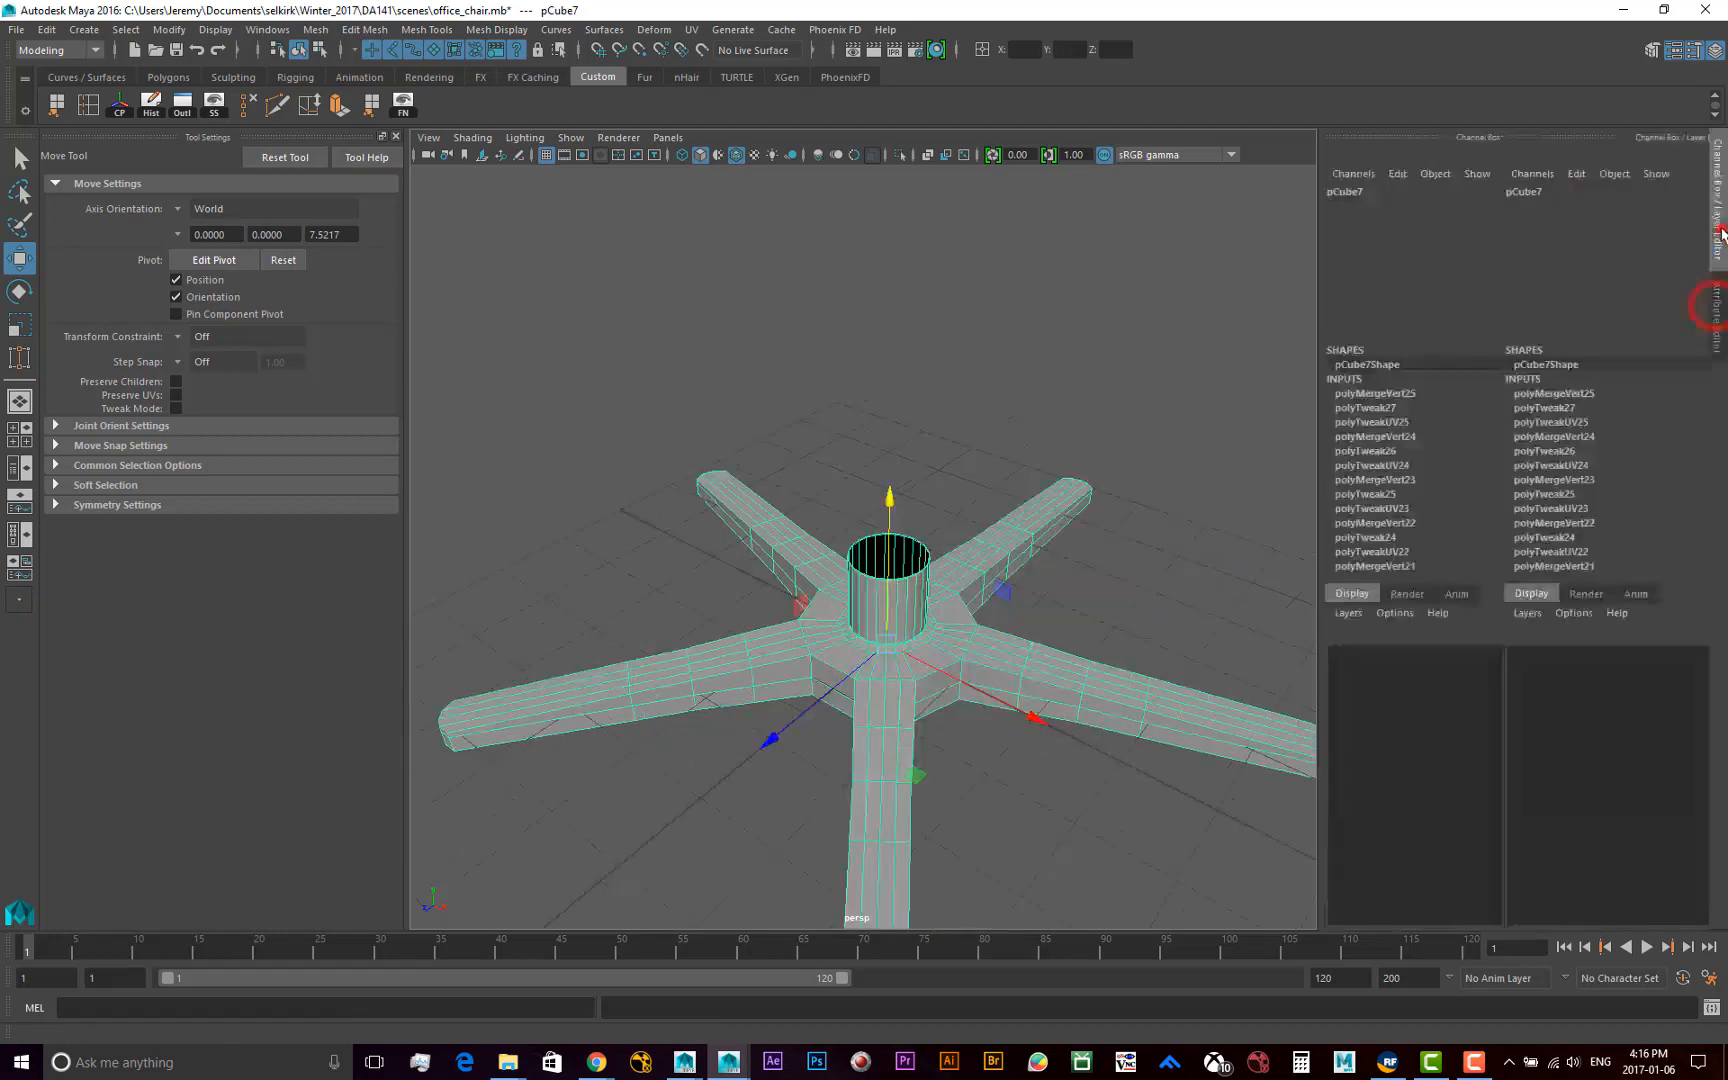
click(1716, 200)
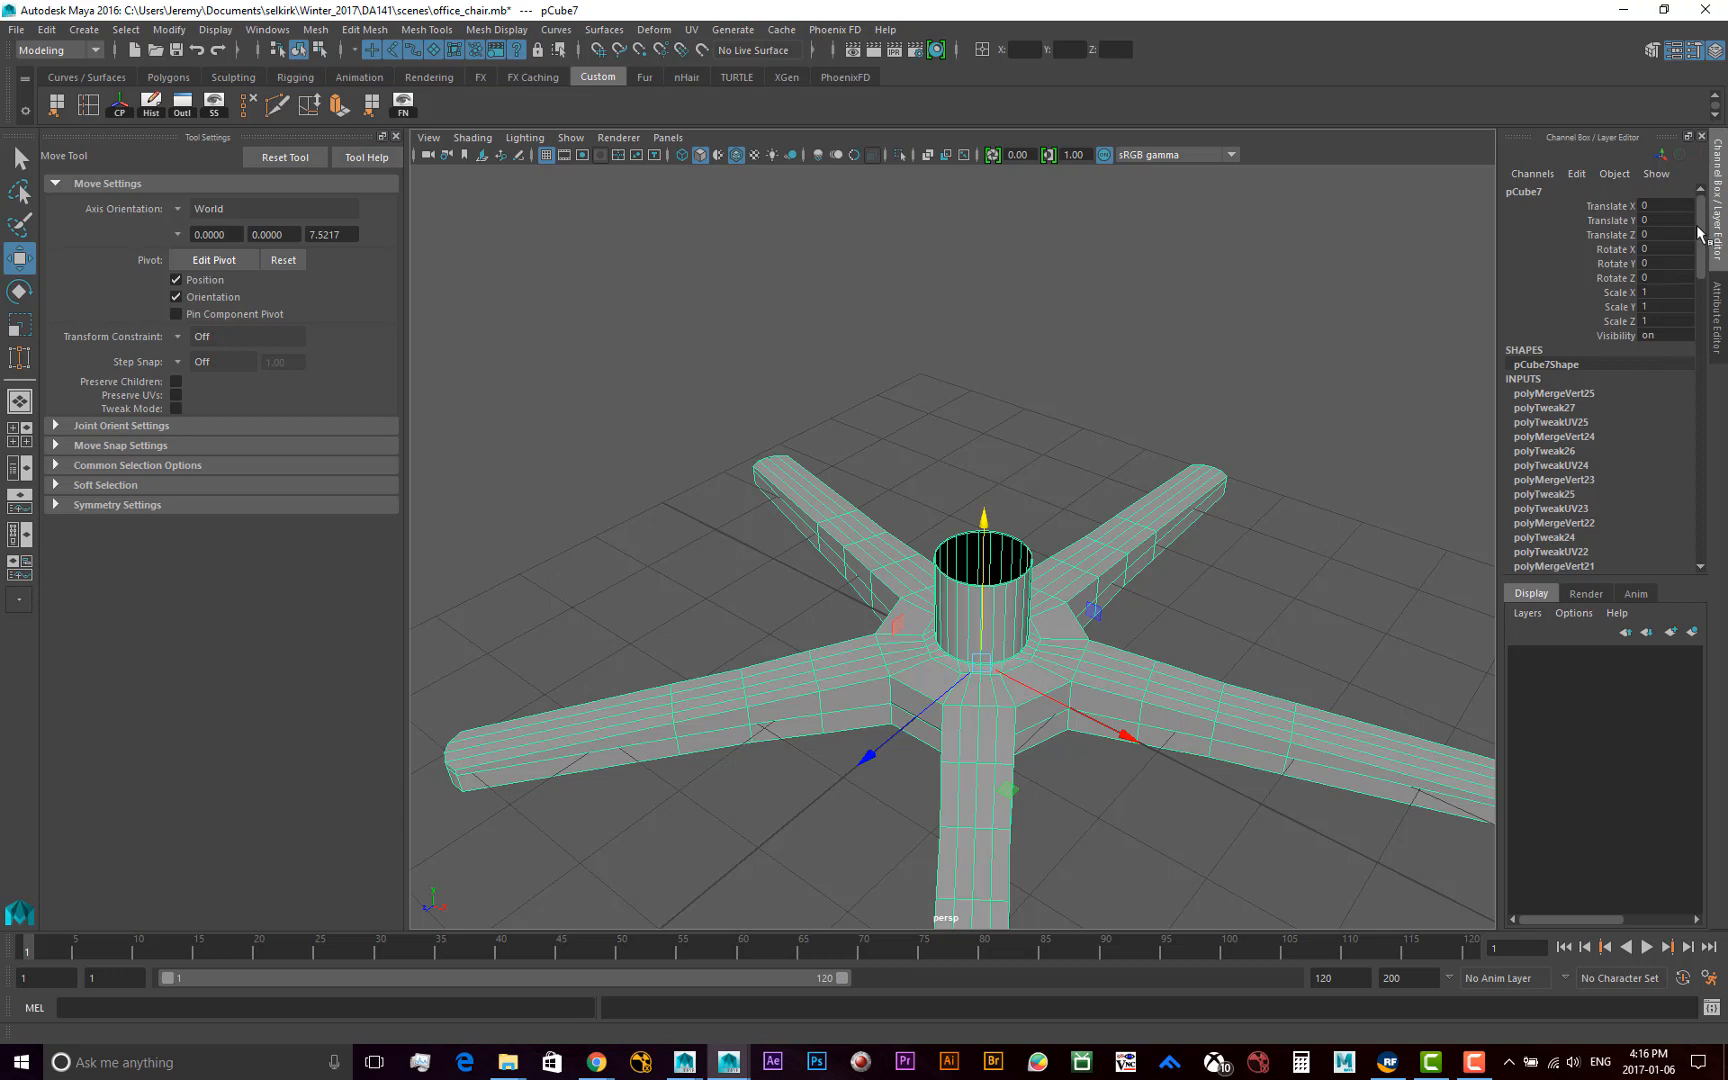
mouse_move(1702, 202)
mouse_down()
mouse_move(1721, 506)
mouse_move(1692, 181)
mouse_up()
mouse_move(1706, 209)
mouse_down()
mouse_move(1700, 450)
mouse_move(1702, 188)
mouse_up()
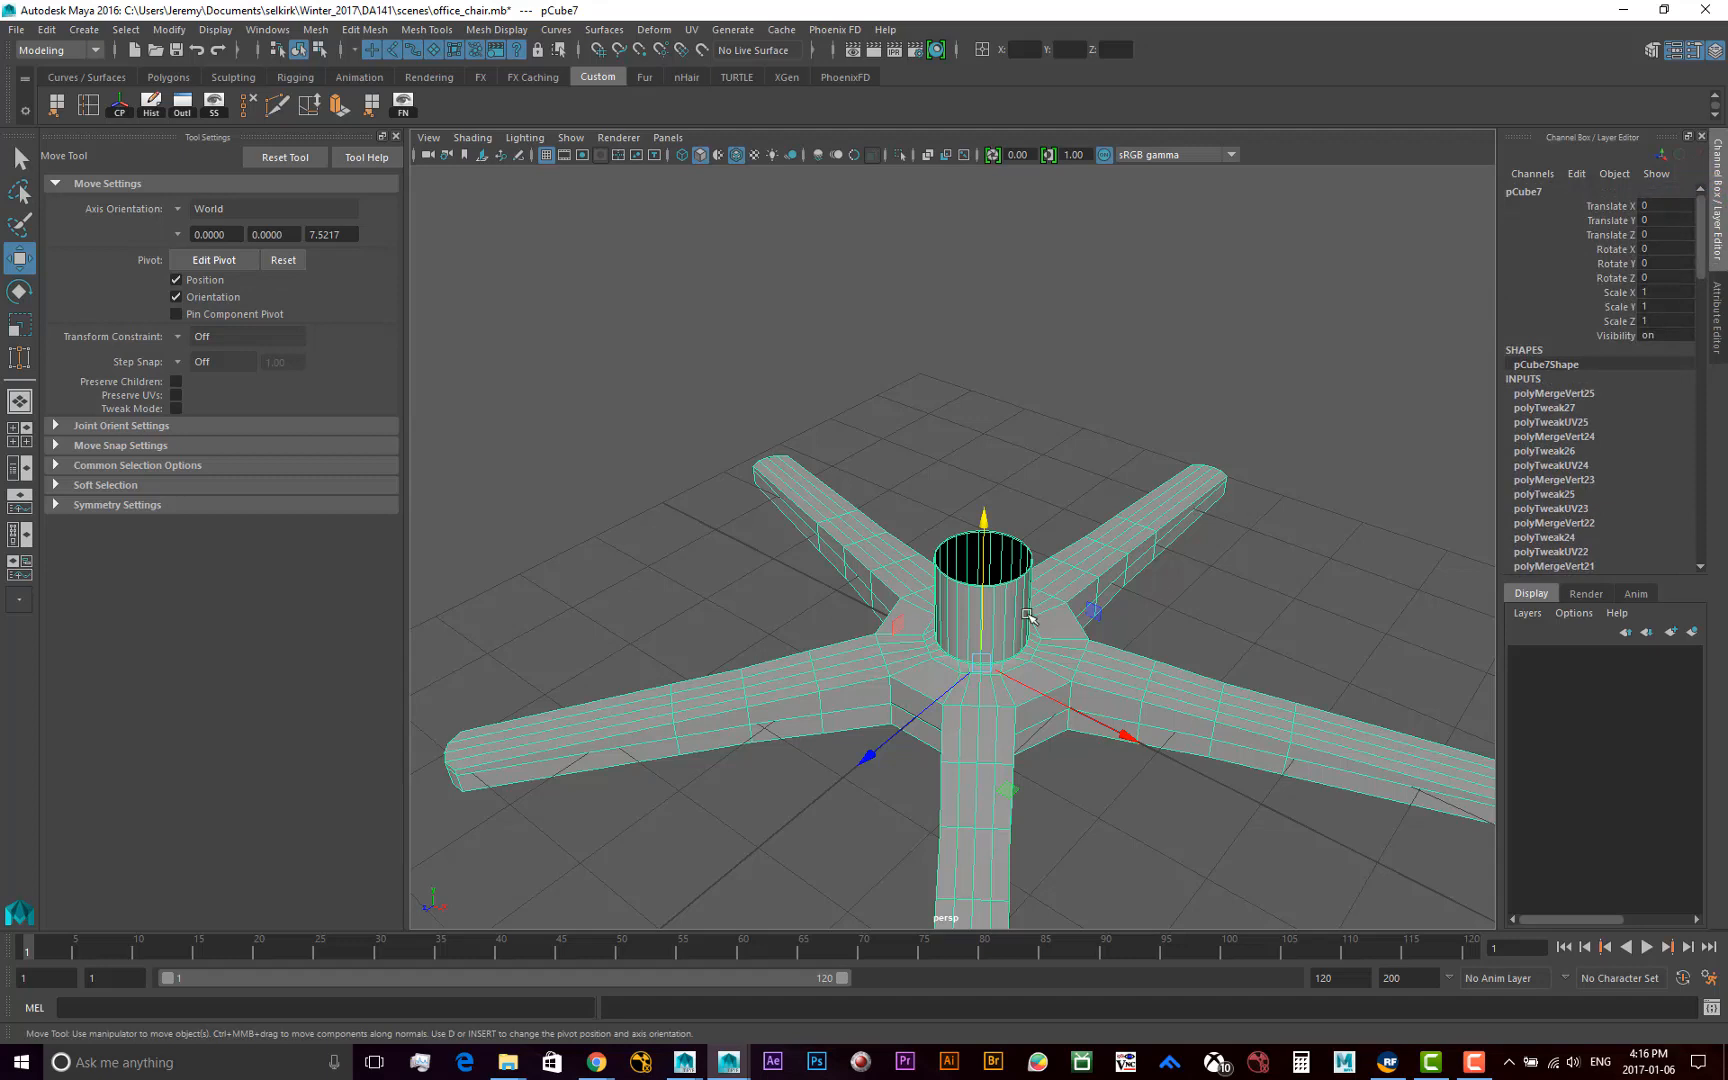
click(1548, 392)
click(1549, 263)
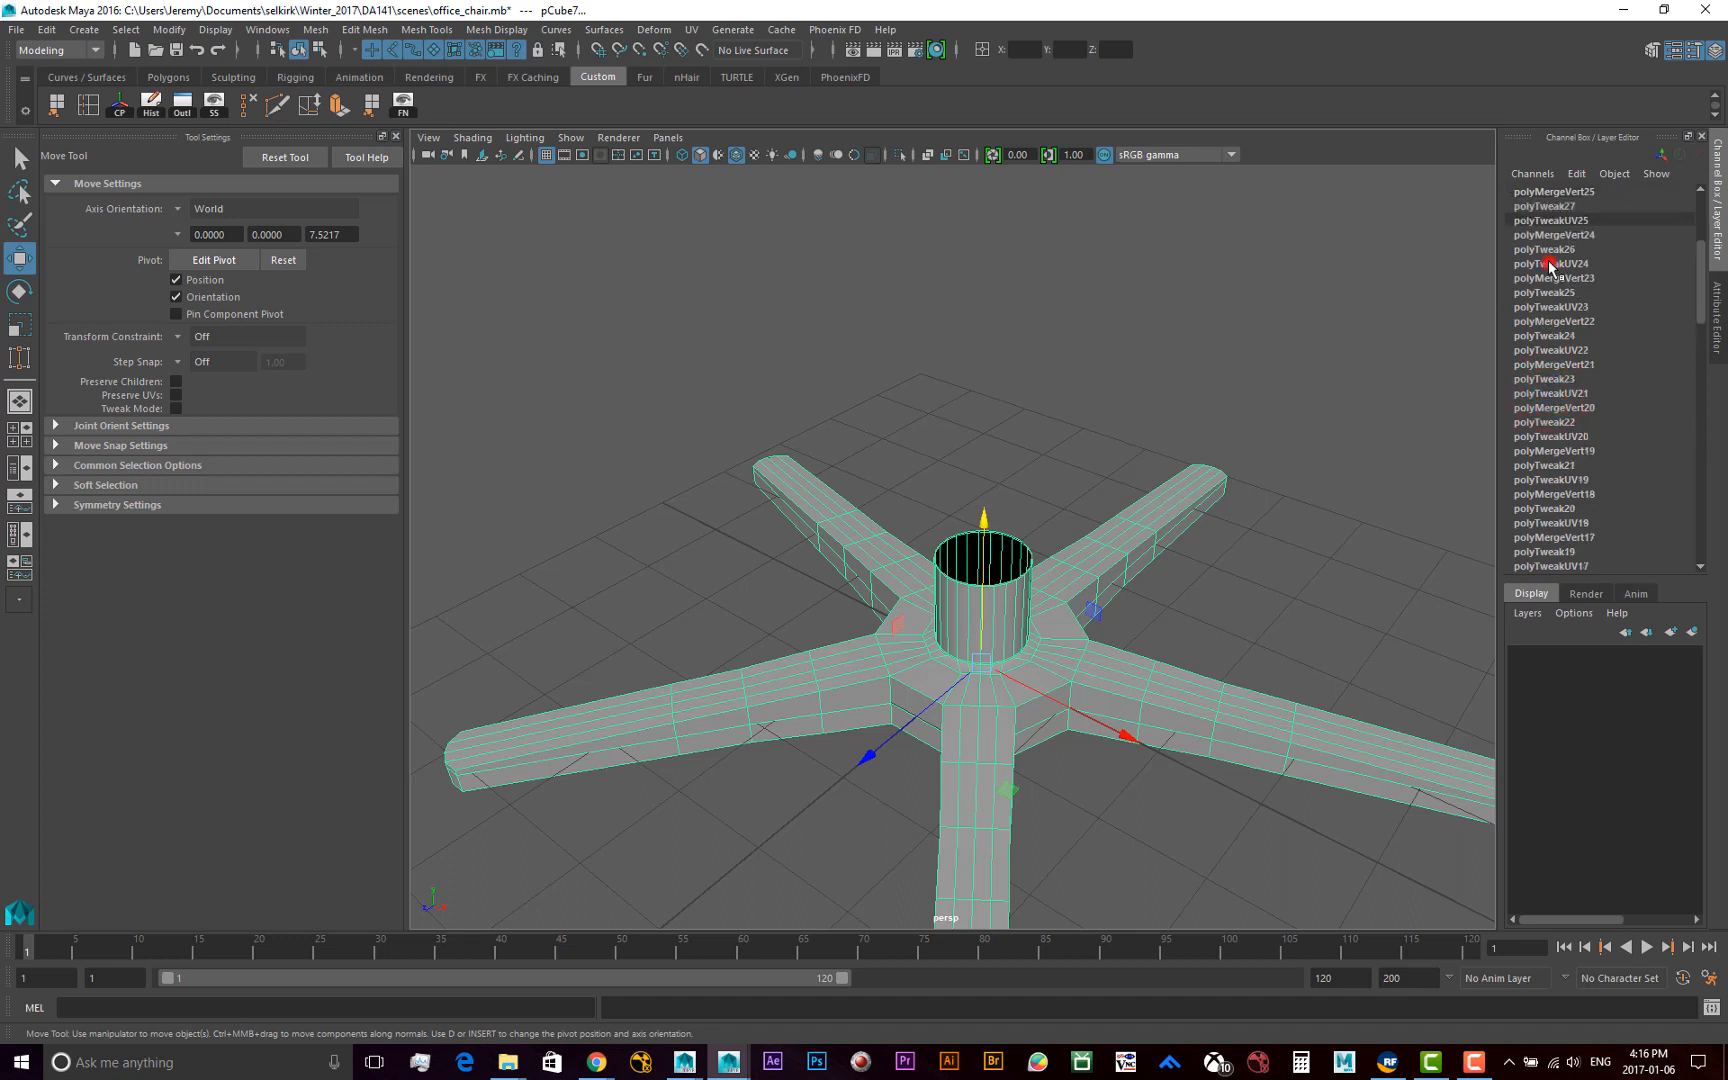
click(1562, 292)
click(1558, 320)
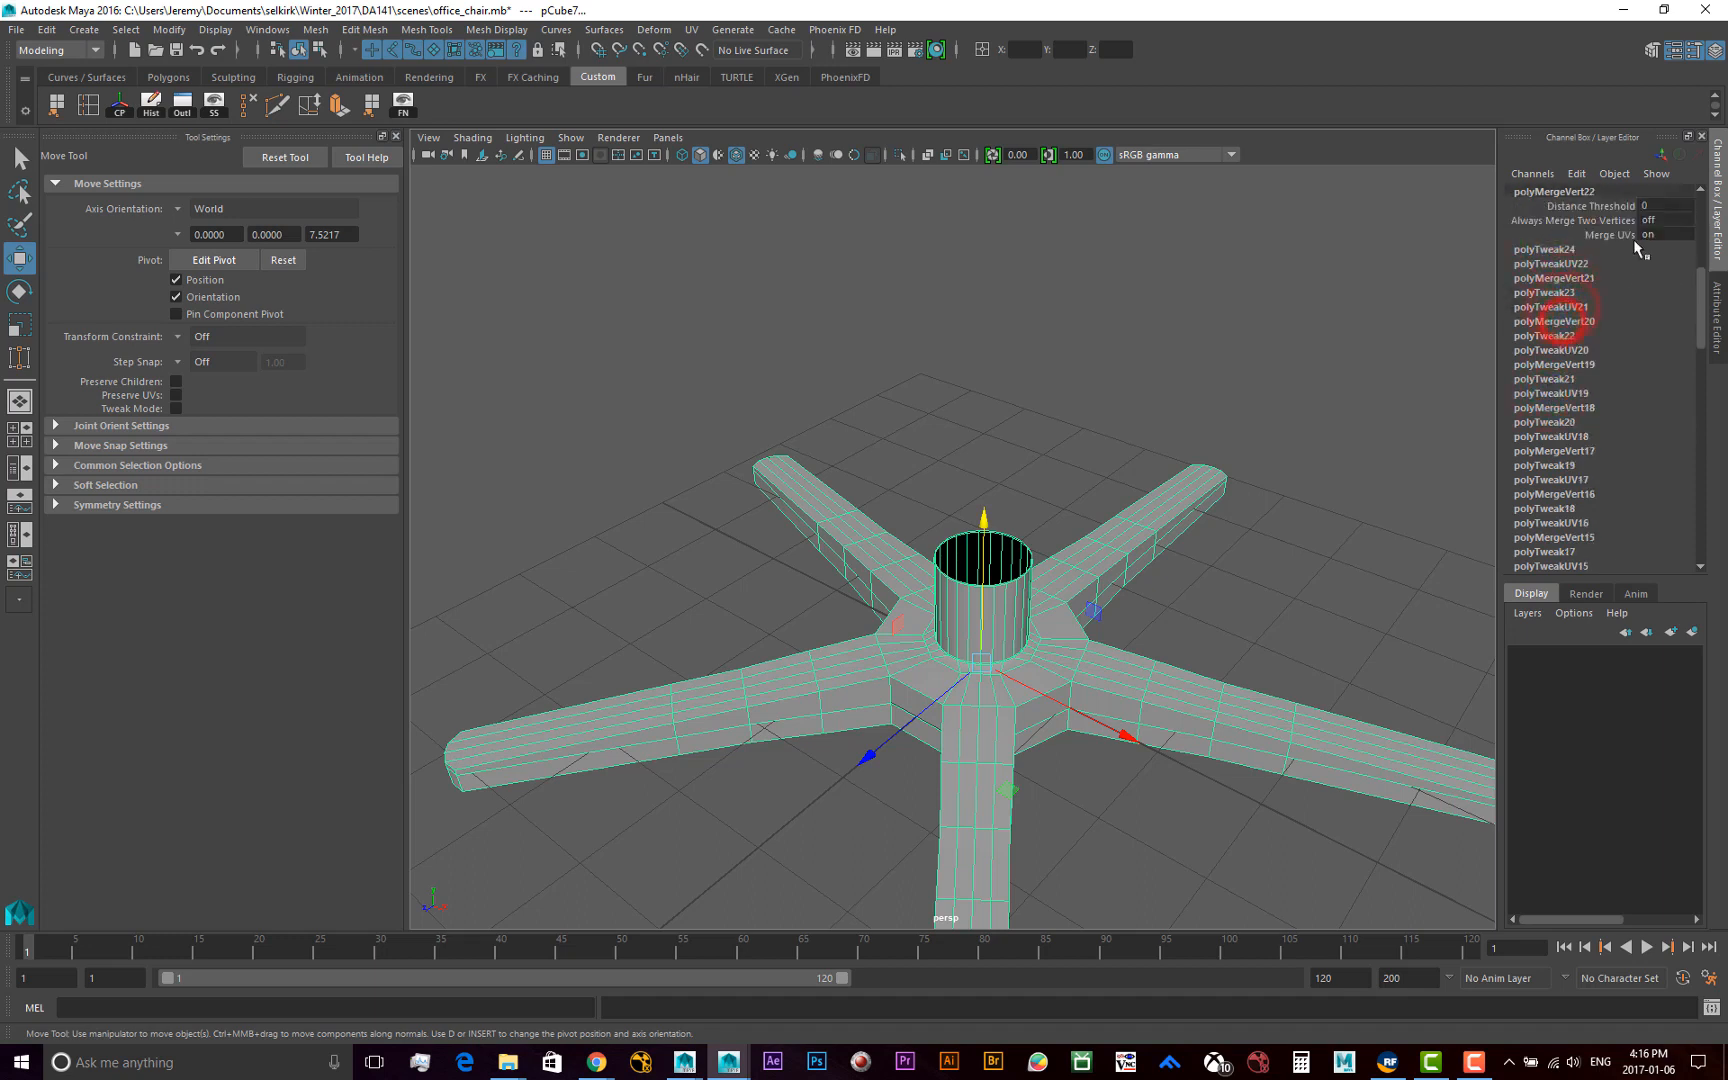
drag(1700, 310, 1699, 240)
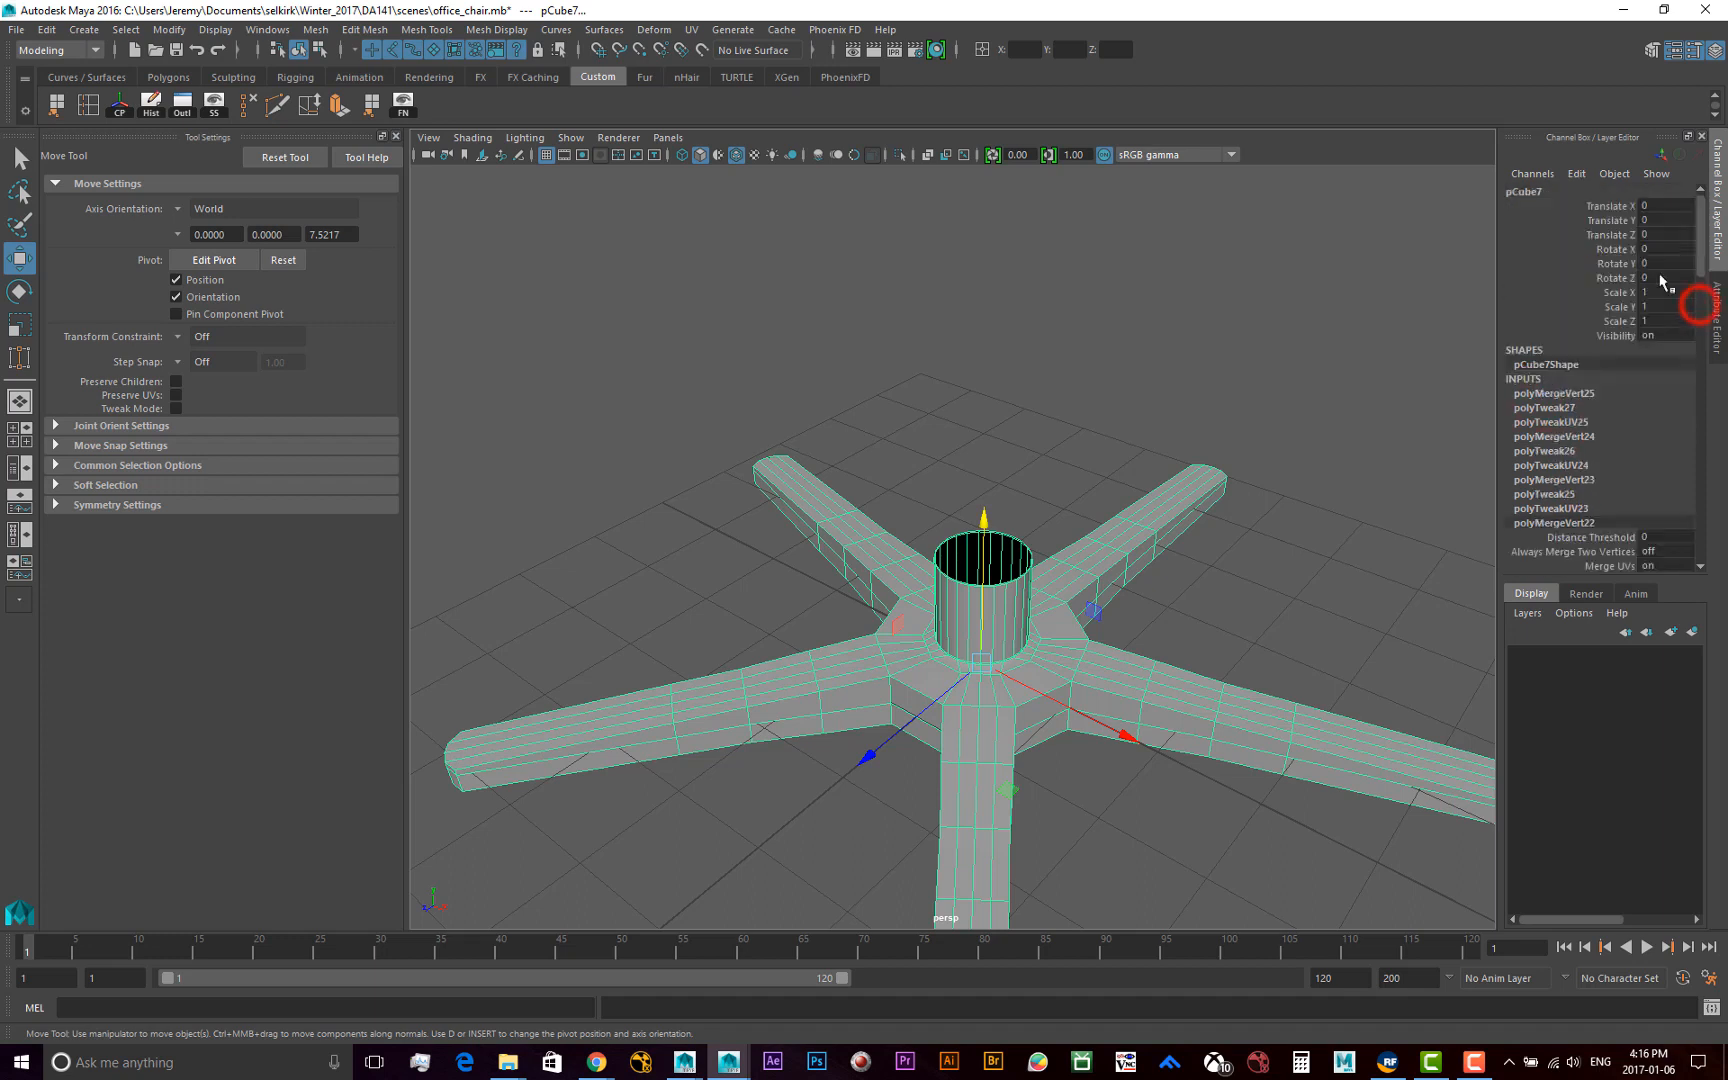
click(1548, 393)
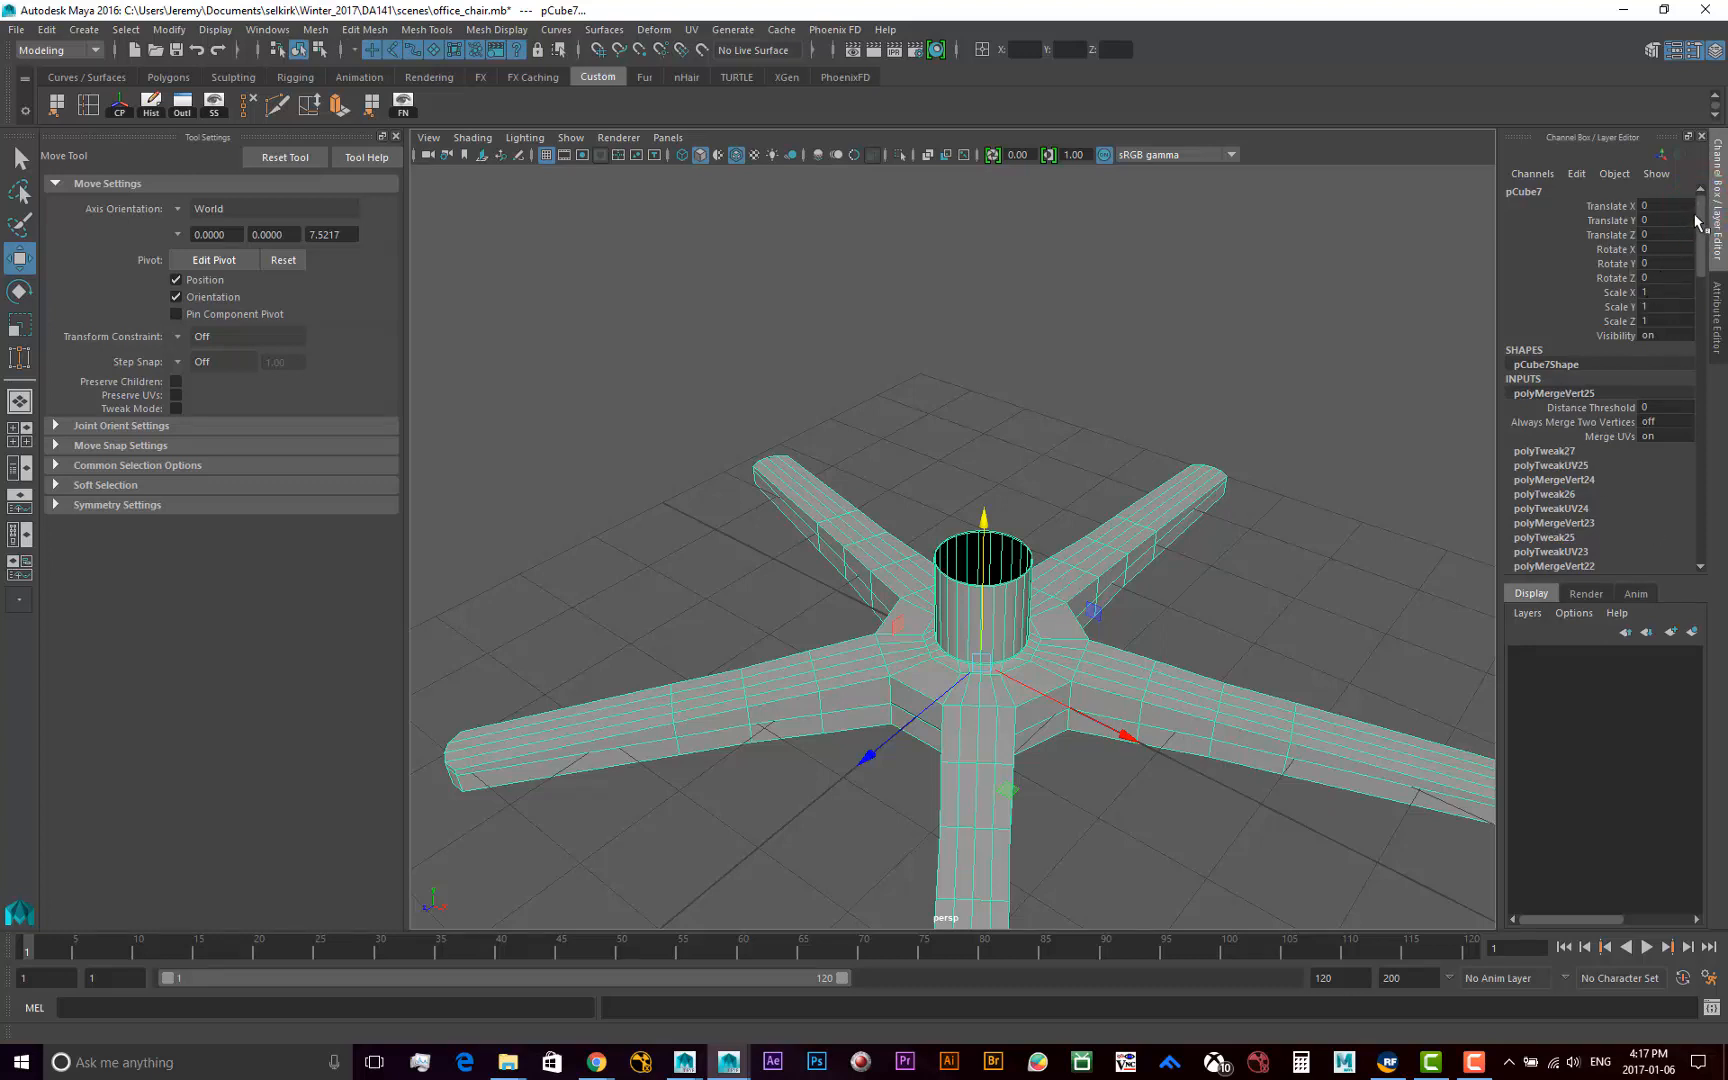
mouse_move(1700, 215)
mouse_down()
mouse_move(1706, 545)
mouse_move(1720, 197)
mouse_up()
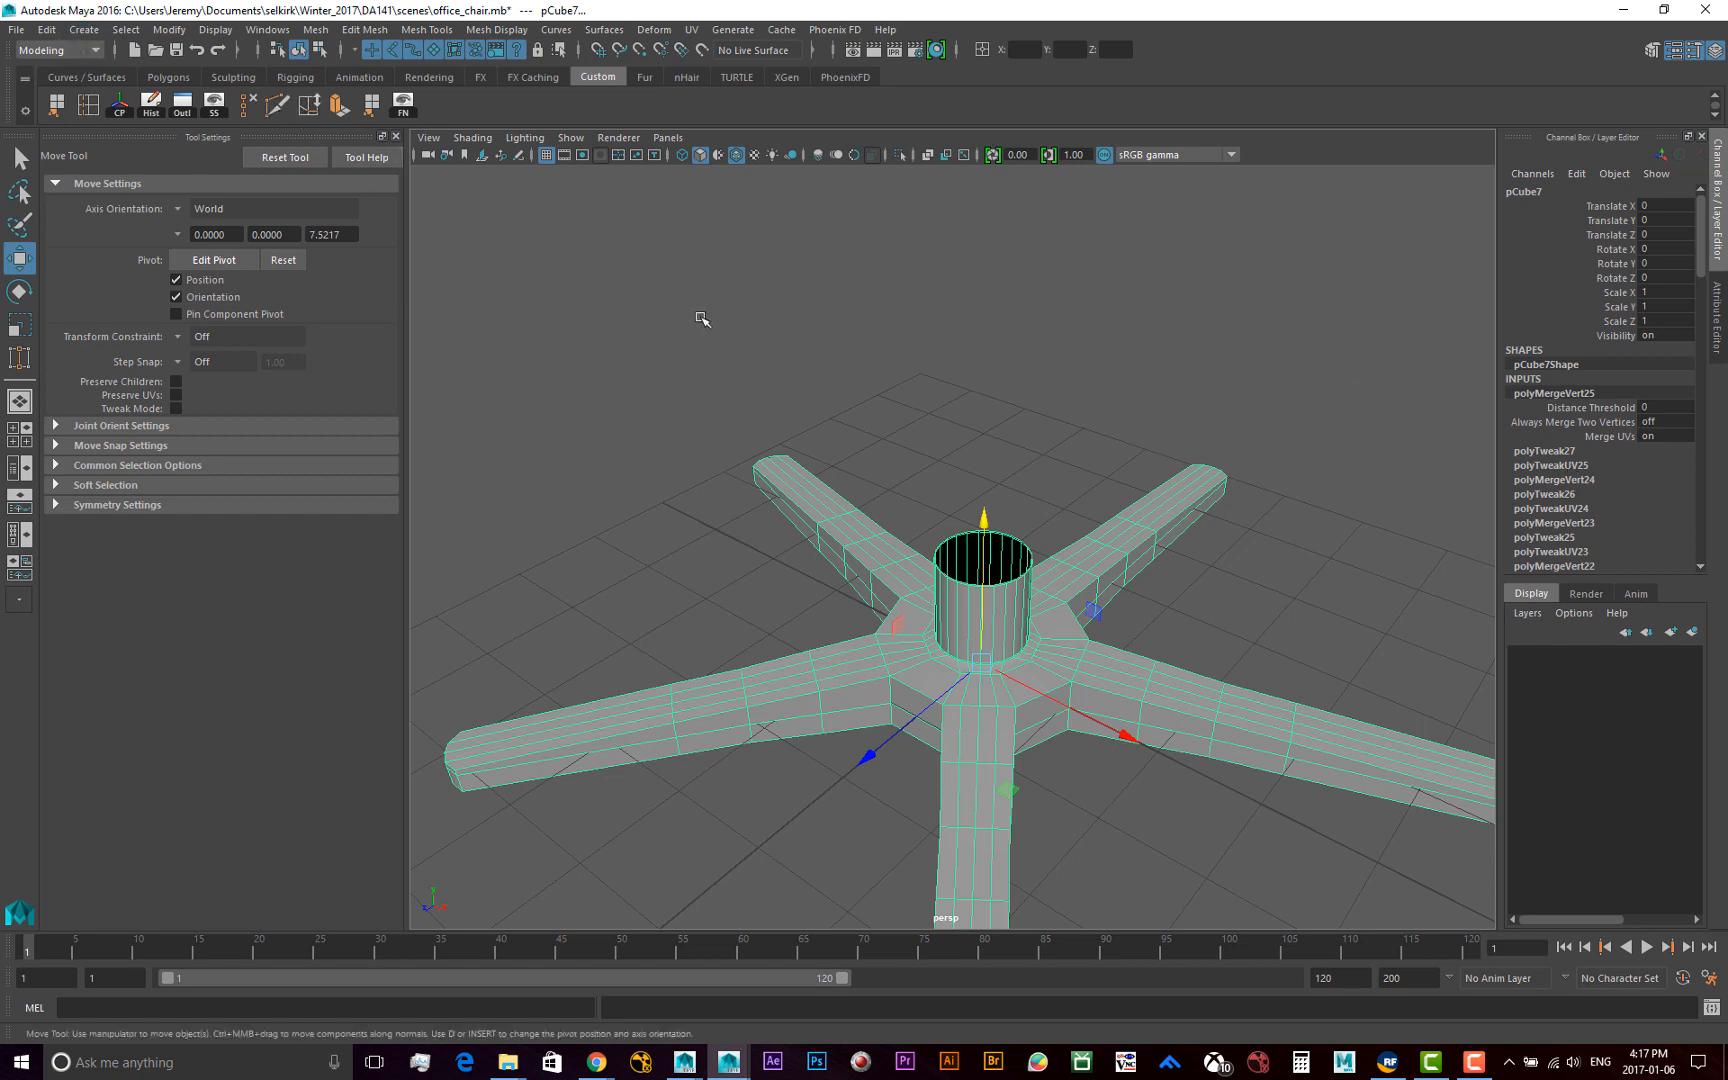
Reselect the chair base mesh, delete its construction history, and select it again to check its input list
click(995, 405)
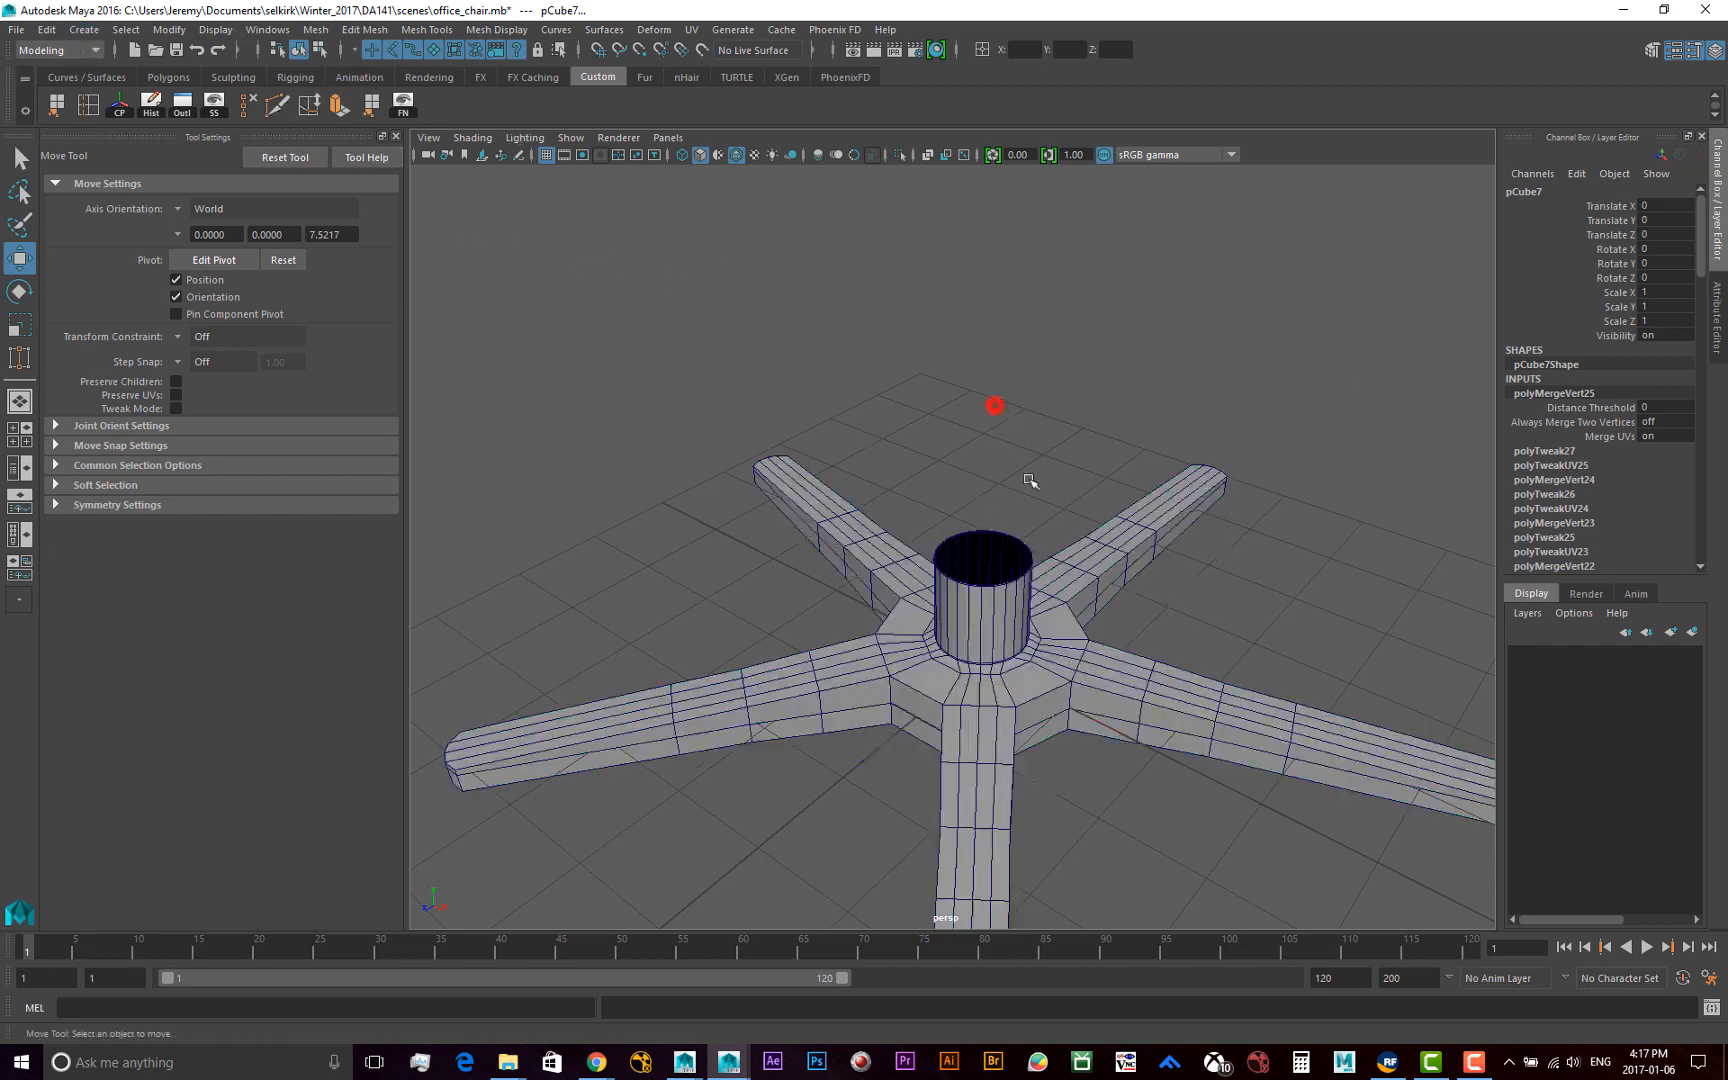
click(1101, 567)
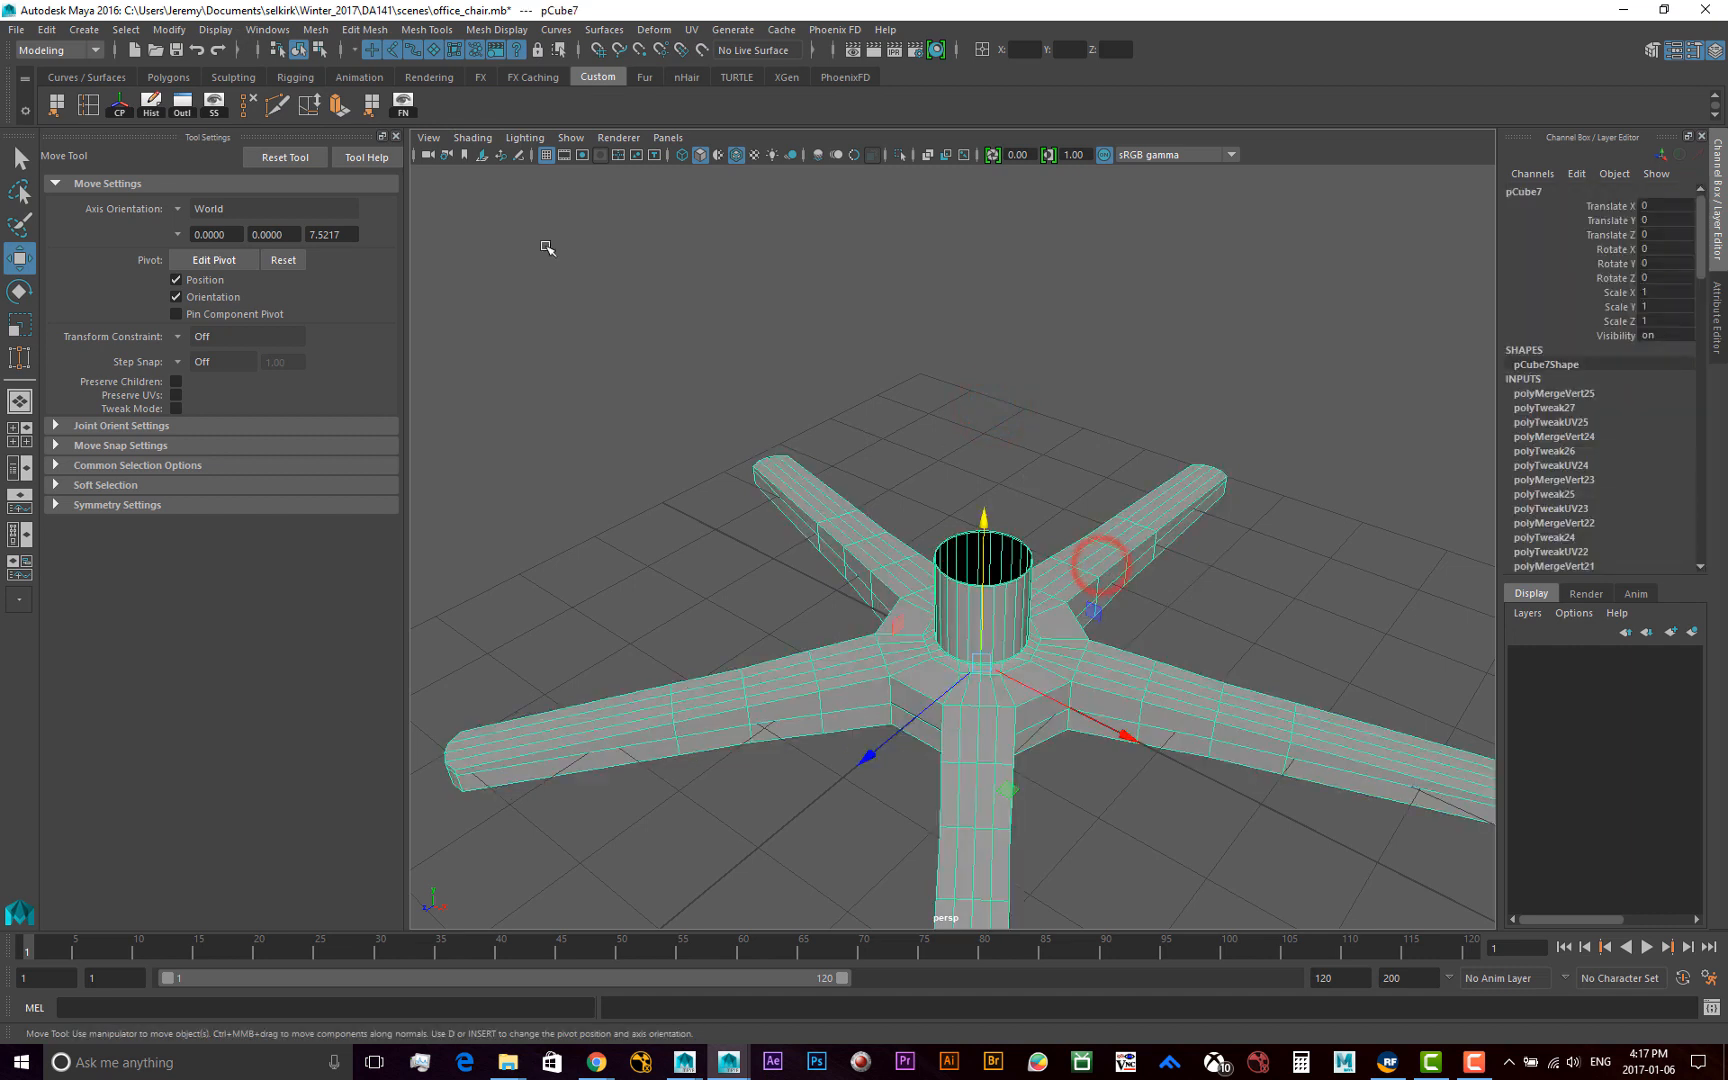
click(64, 32)
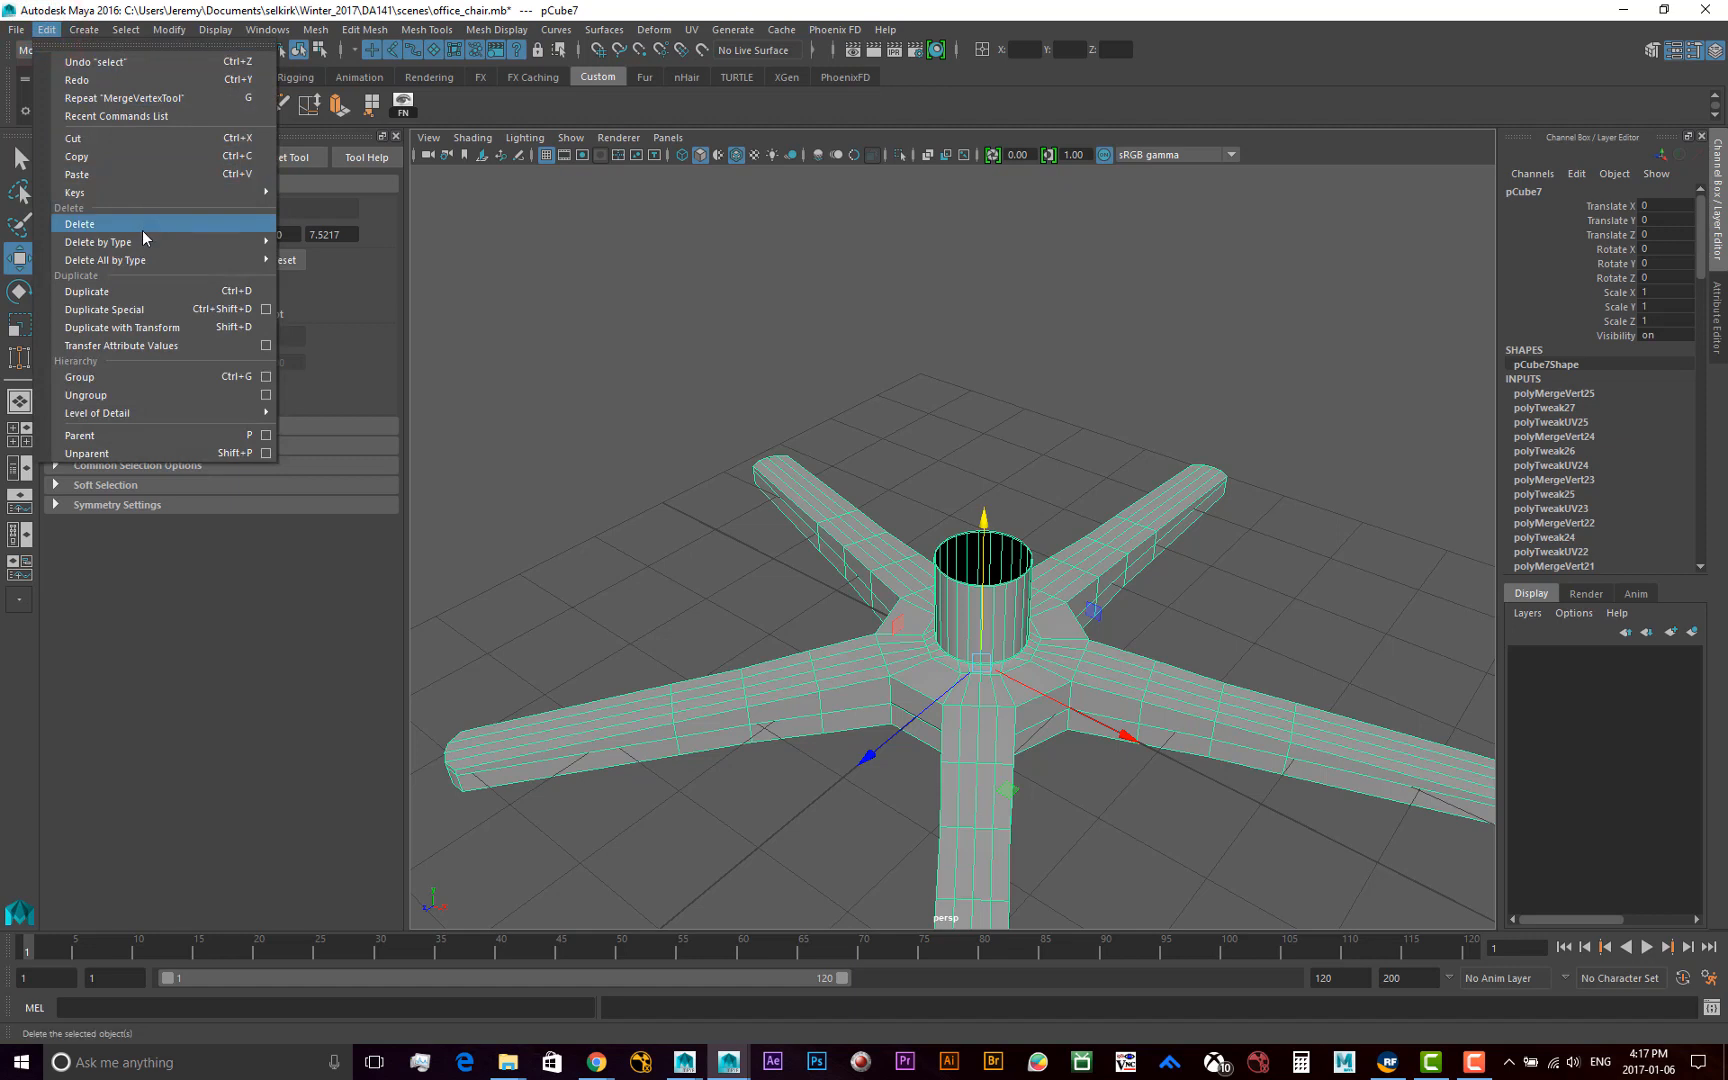
mouse_move(143, 241)
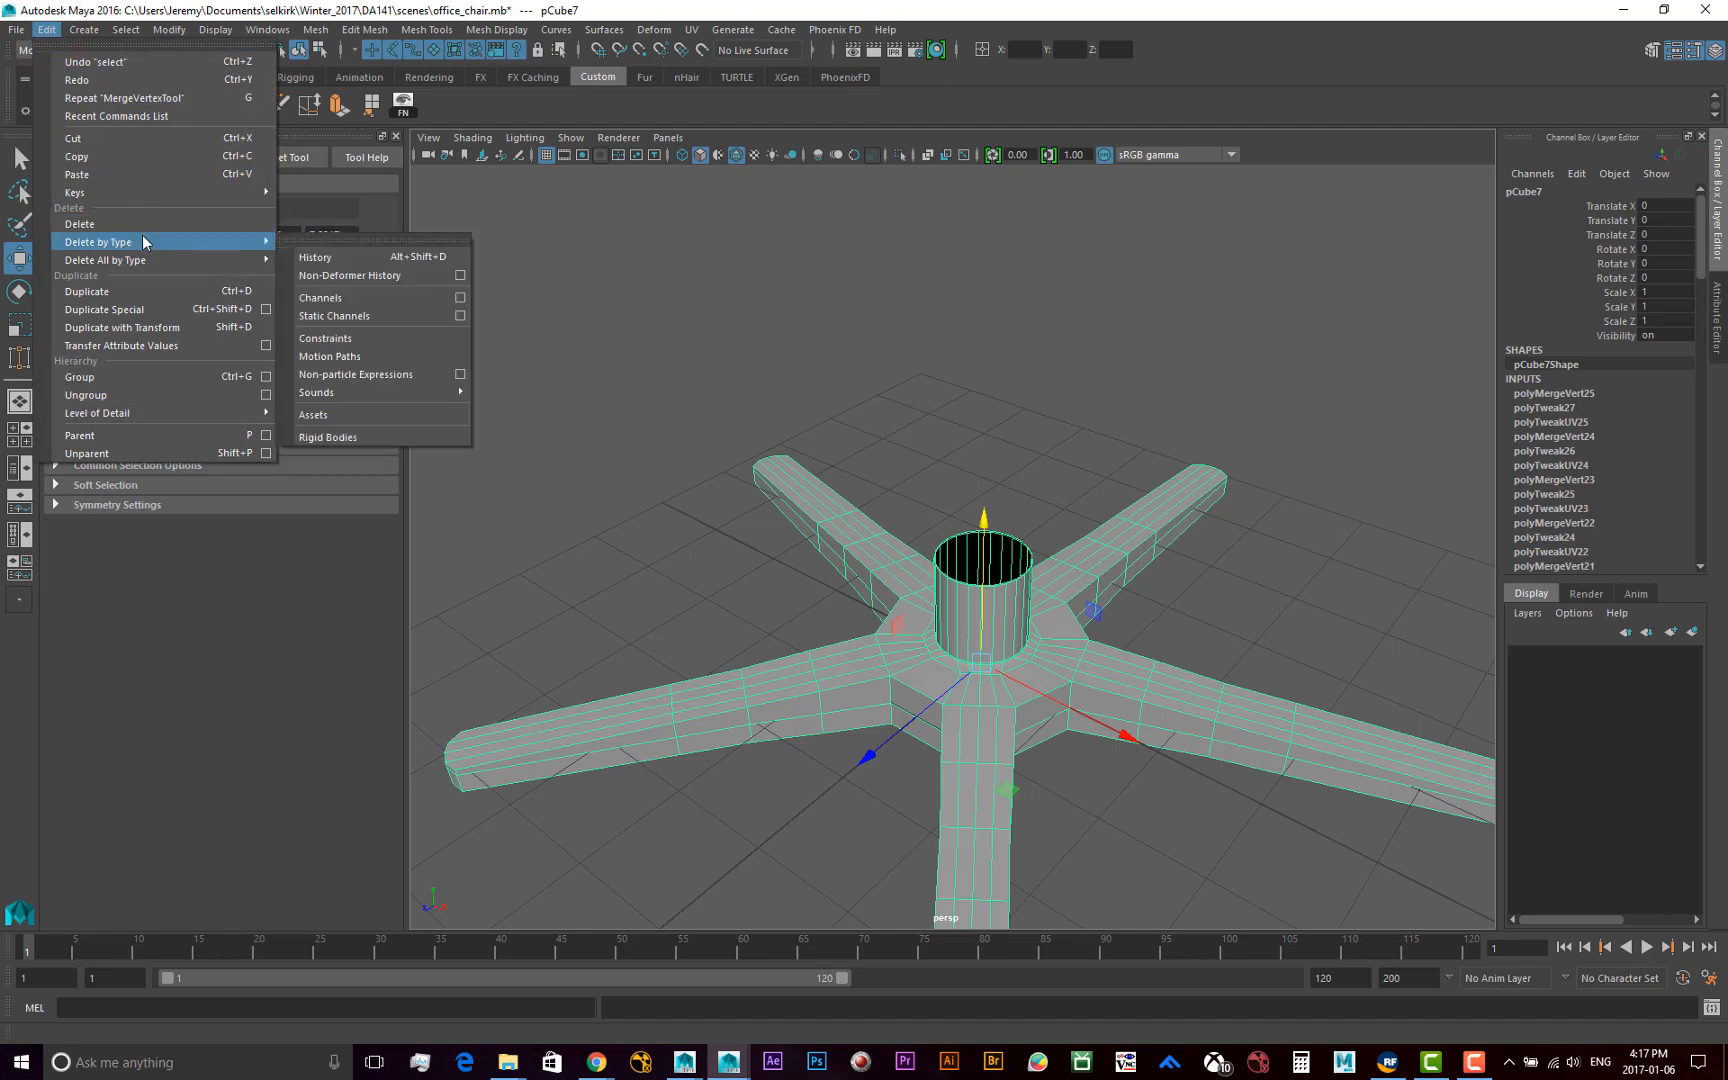
click(364, 259)
click(983, 390)
click(1036, 583)
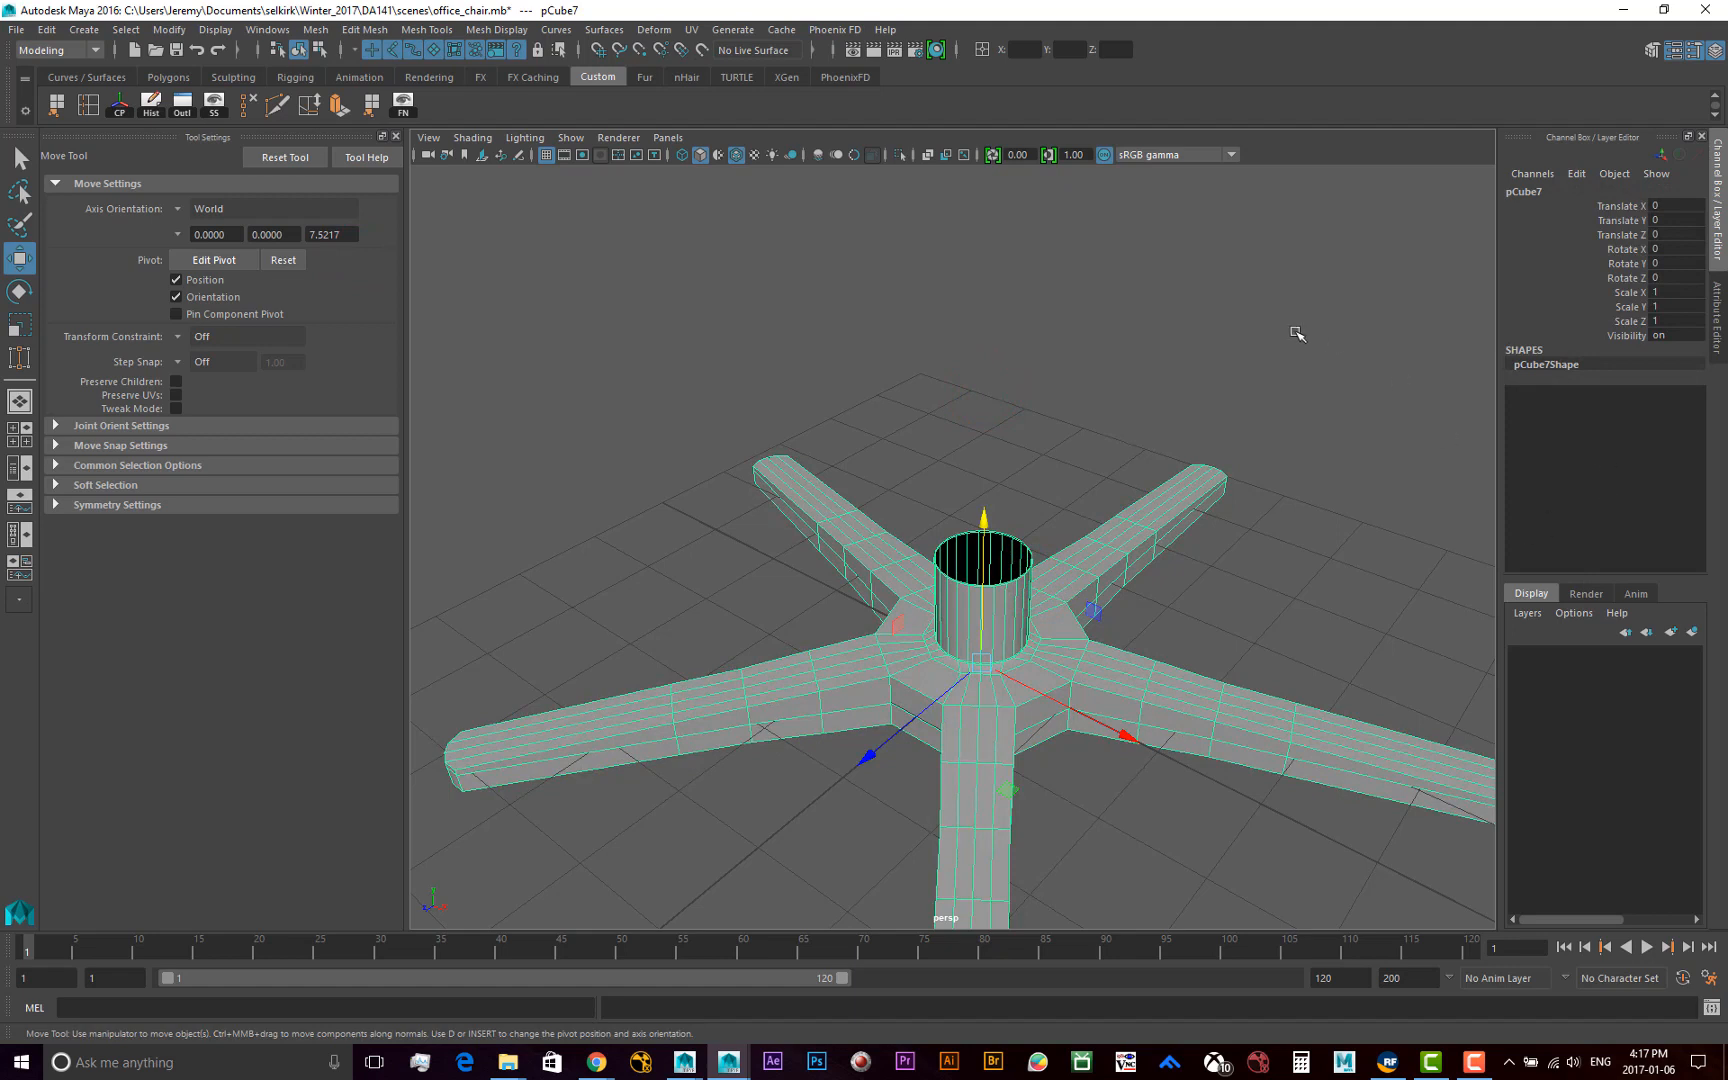
Examine the open top of the column and its connection to the base from several angles
scroll(995, 621, up, 5)
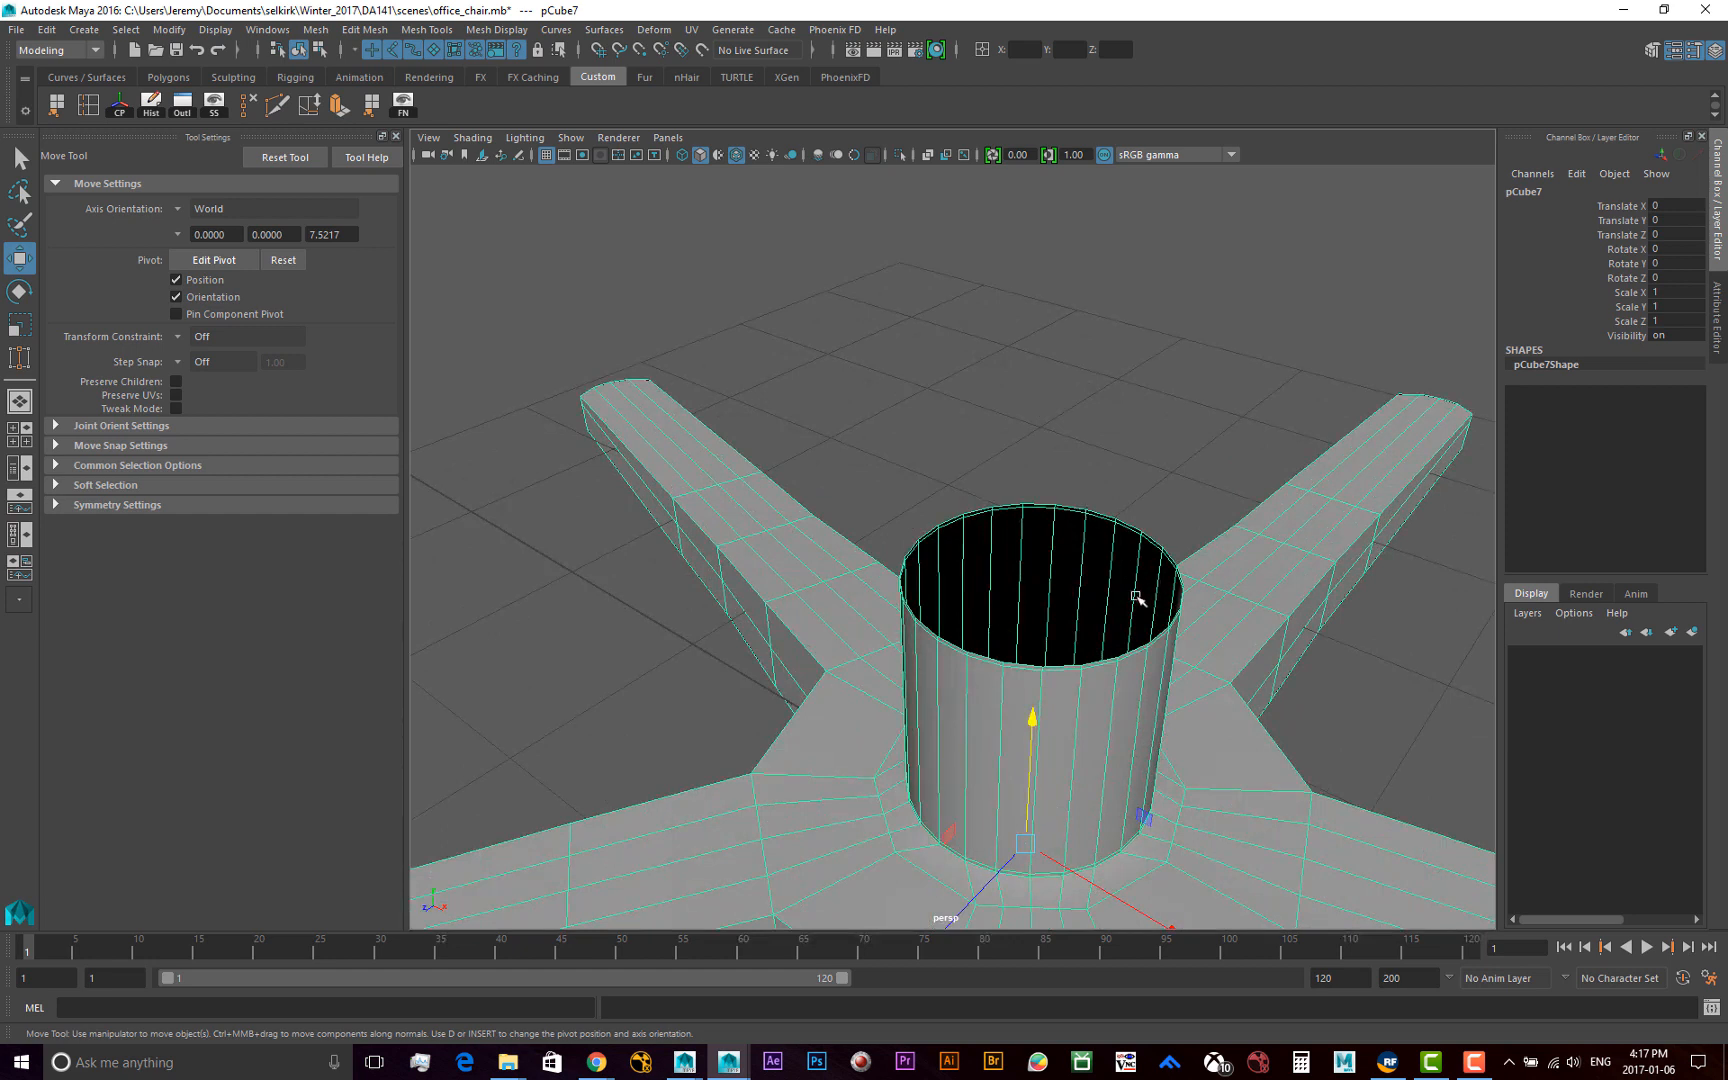
alt+drag(1303, 642, 1107, 540)
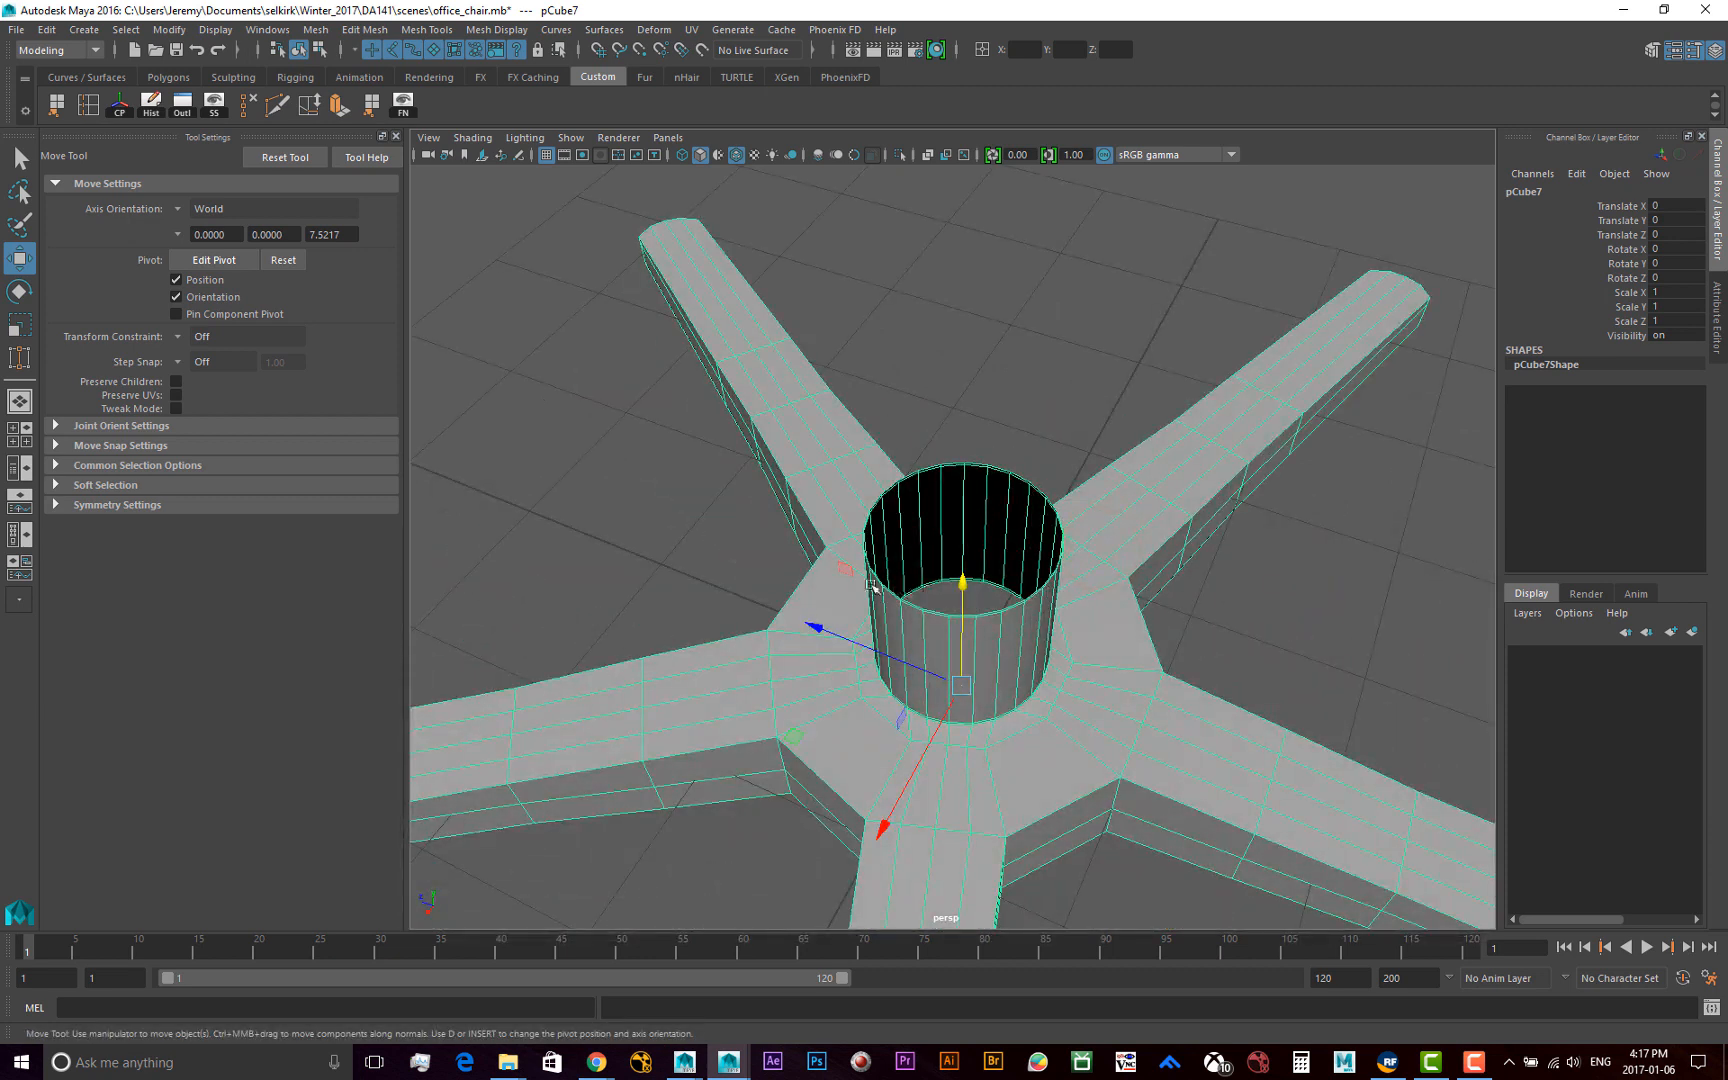
scroll(880, 586, up, 5)
alt+drag(933, 582, 1022, 544)
alt+middle_drag(1022, 490, 930, 552)
alt+right_drag(886, 557, 1030, 567)
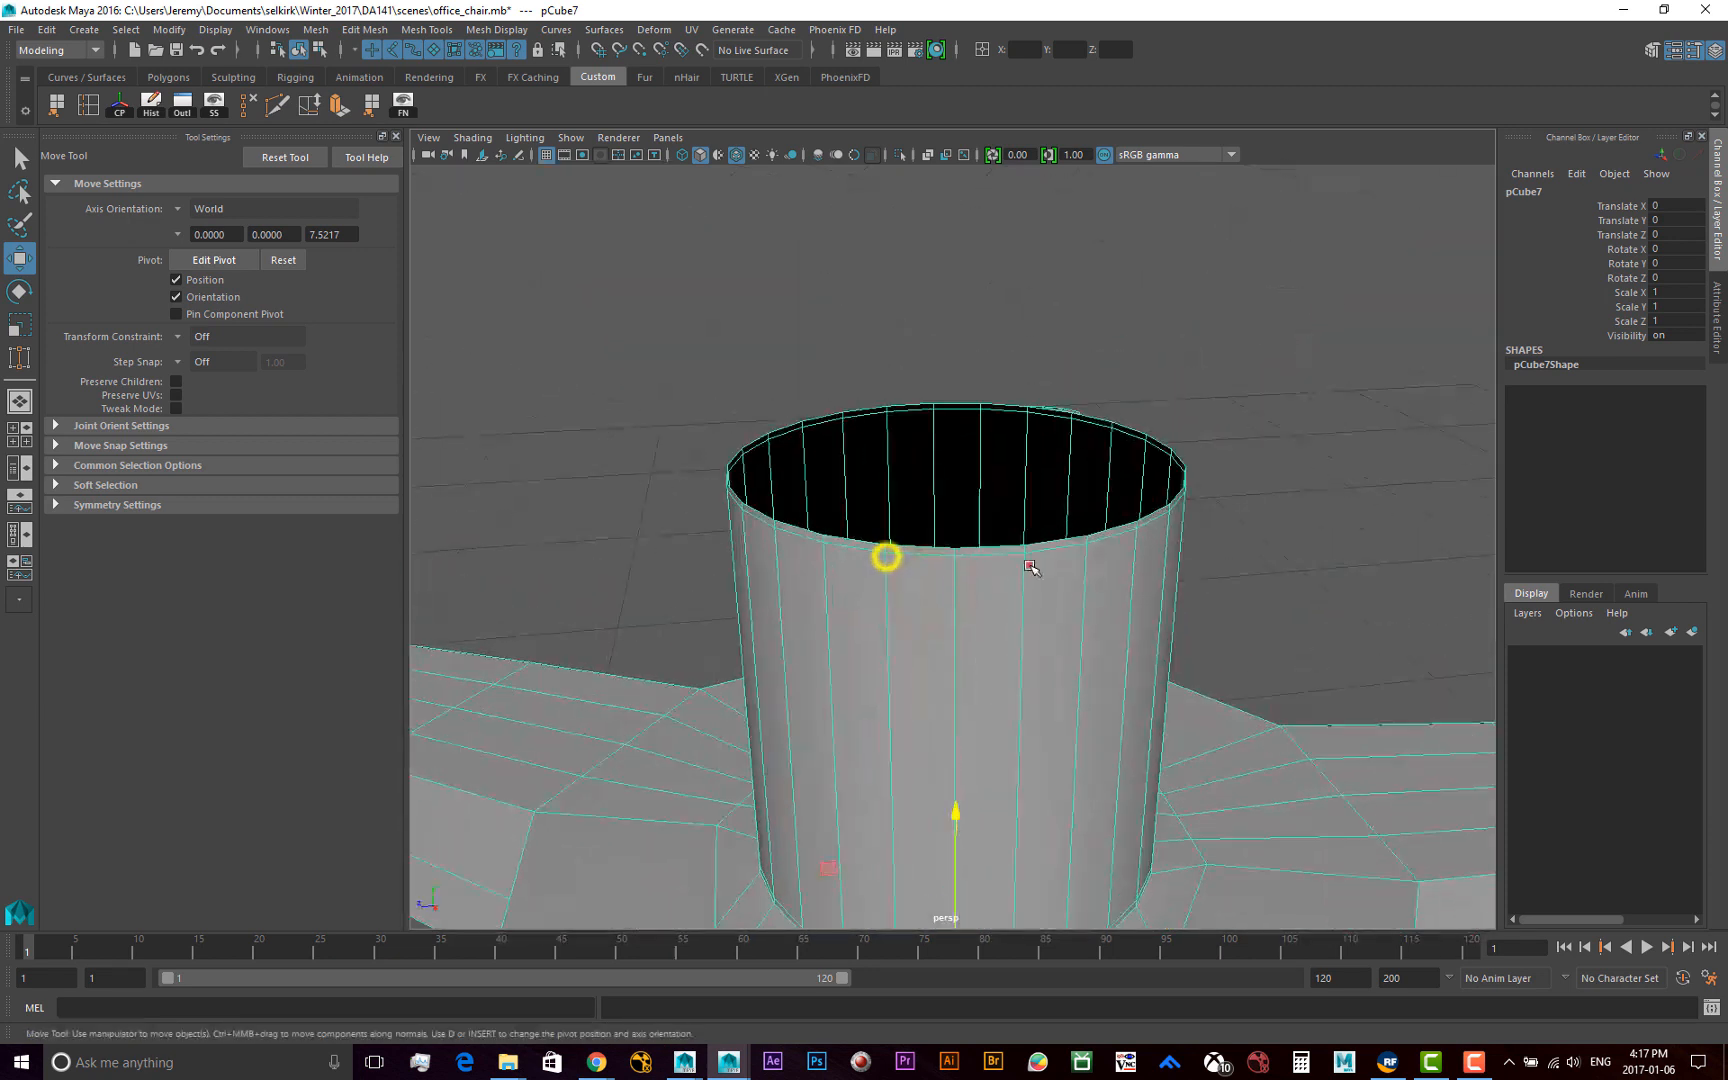
alt+drag(1030, 567, 1028, 590)
alt+right_drag(1111, 579, 900, 550)
alt+drag(991, 555, 1057, 552)
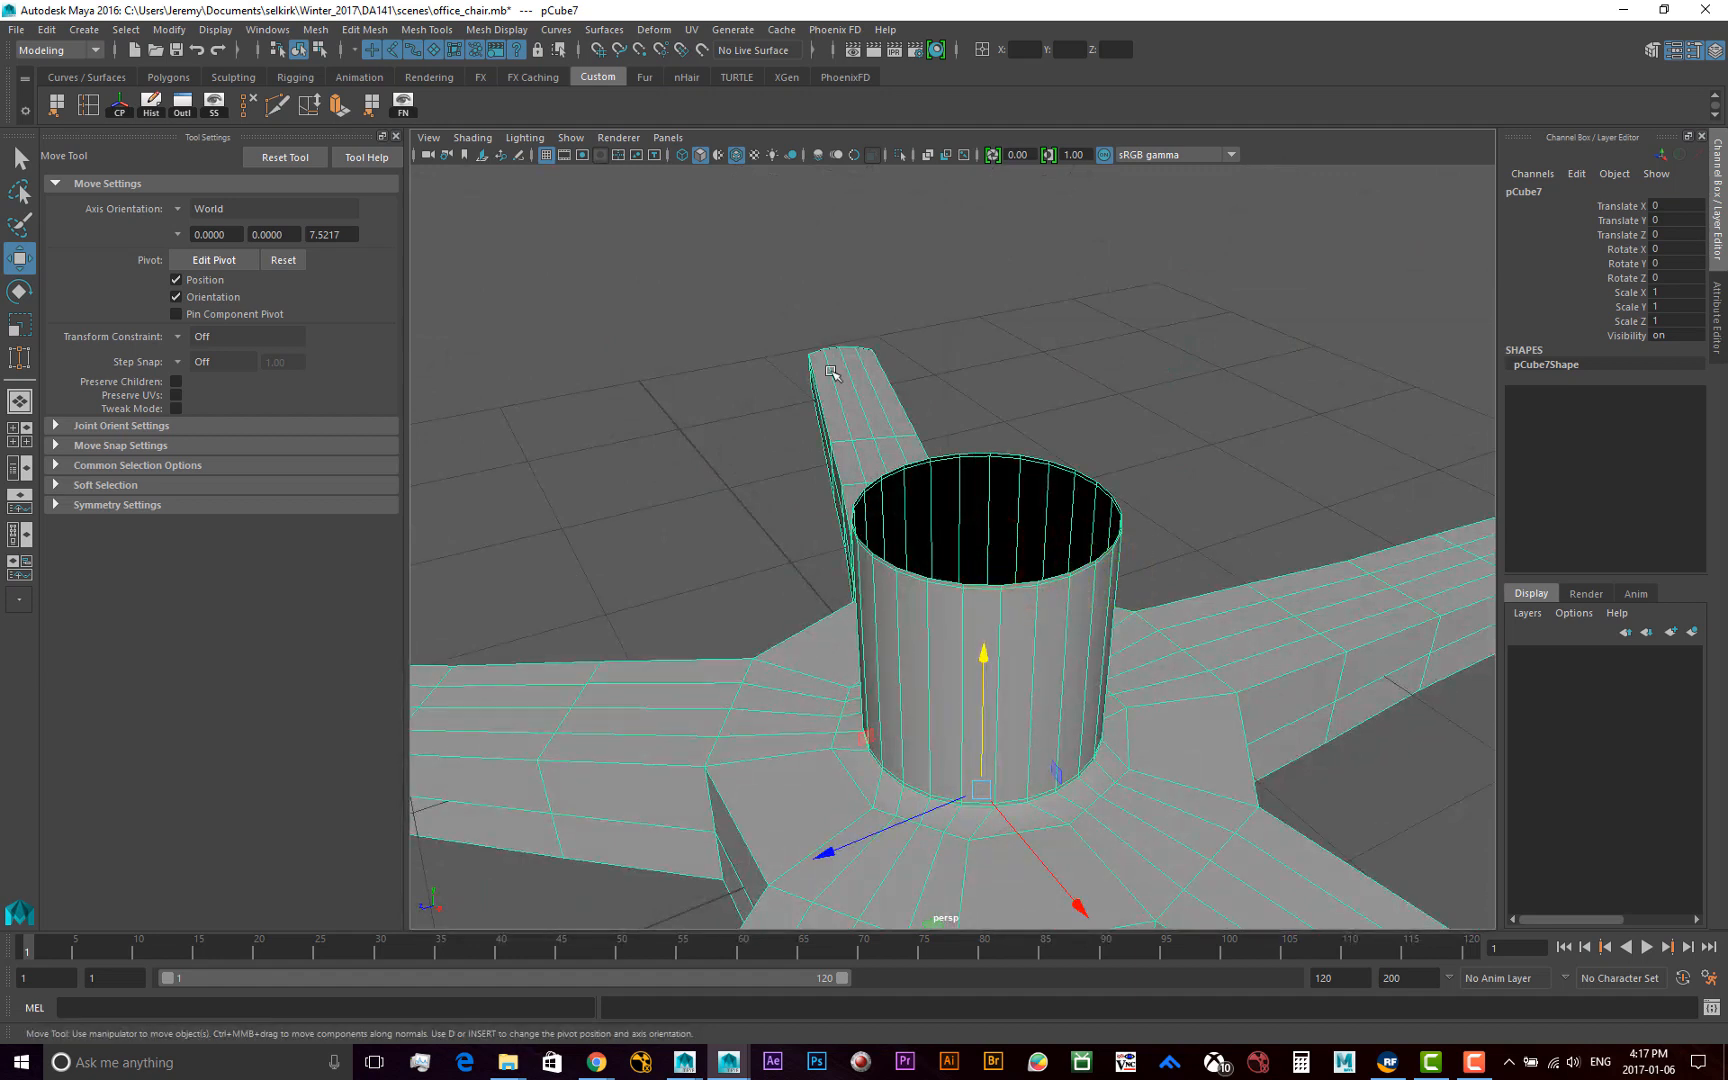
scroll(993, 687, down, 5)
scroll(993, 687, up, 4)
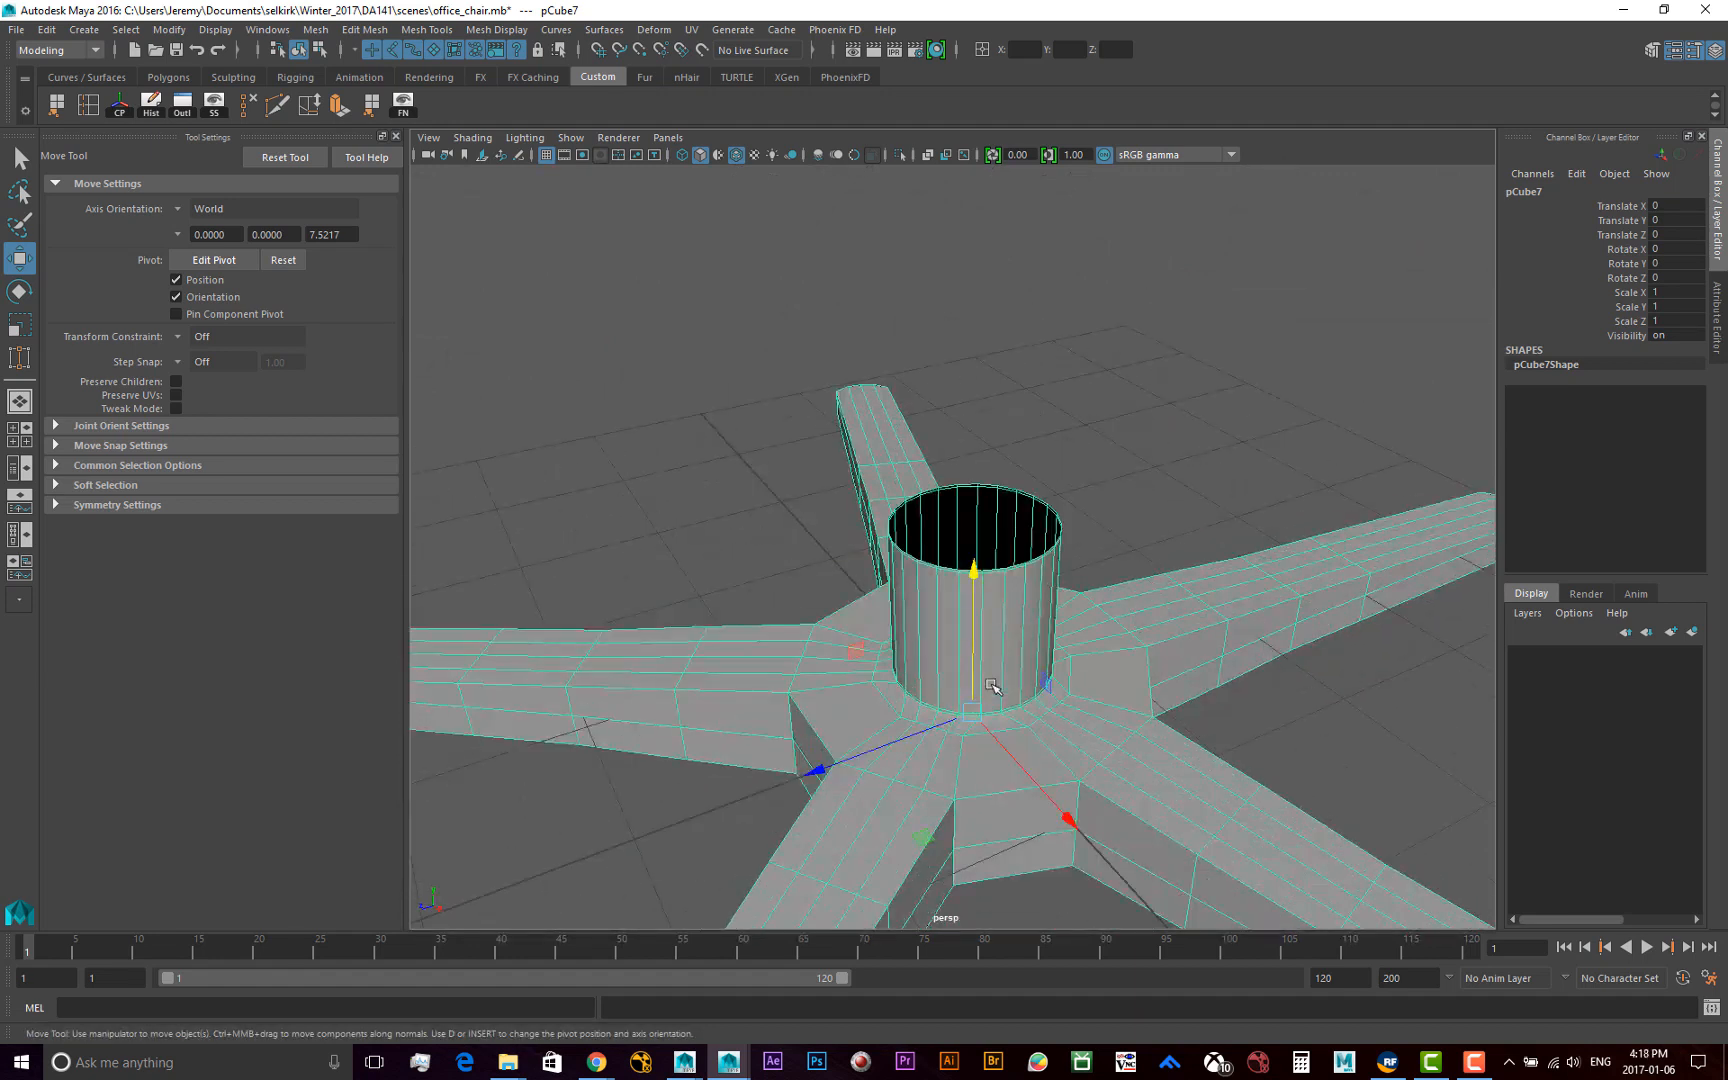
alt+drag(1085, 646, 1027, 675)
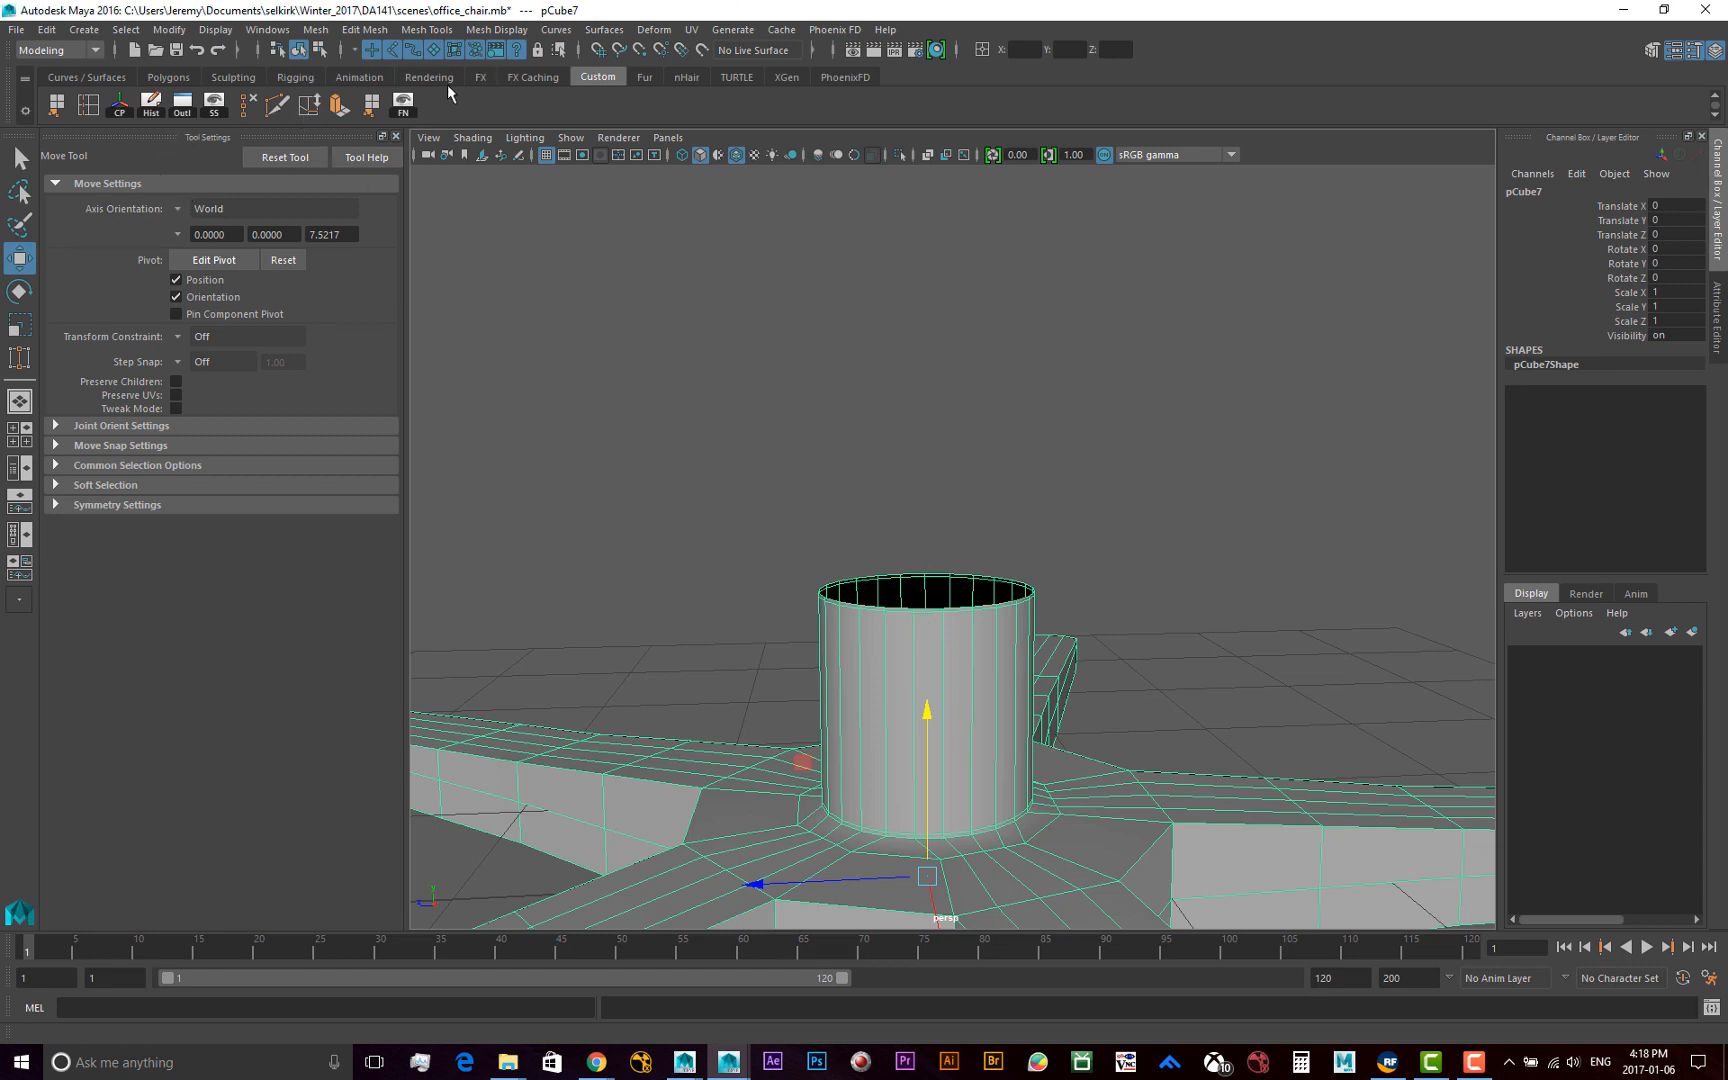
Switch to edge component selection and select the full edge loop around the column's open top rim
click(319, 49)
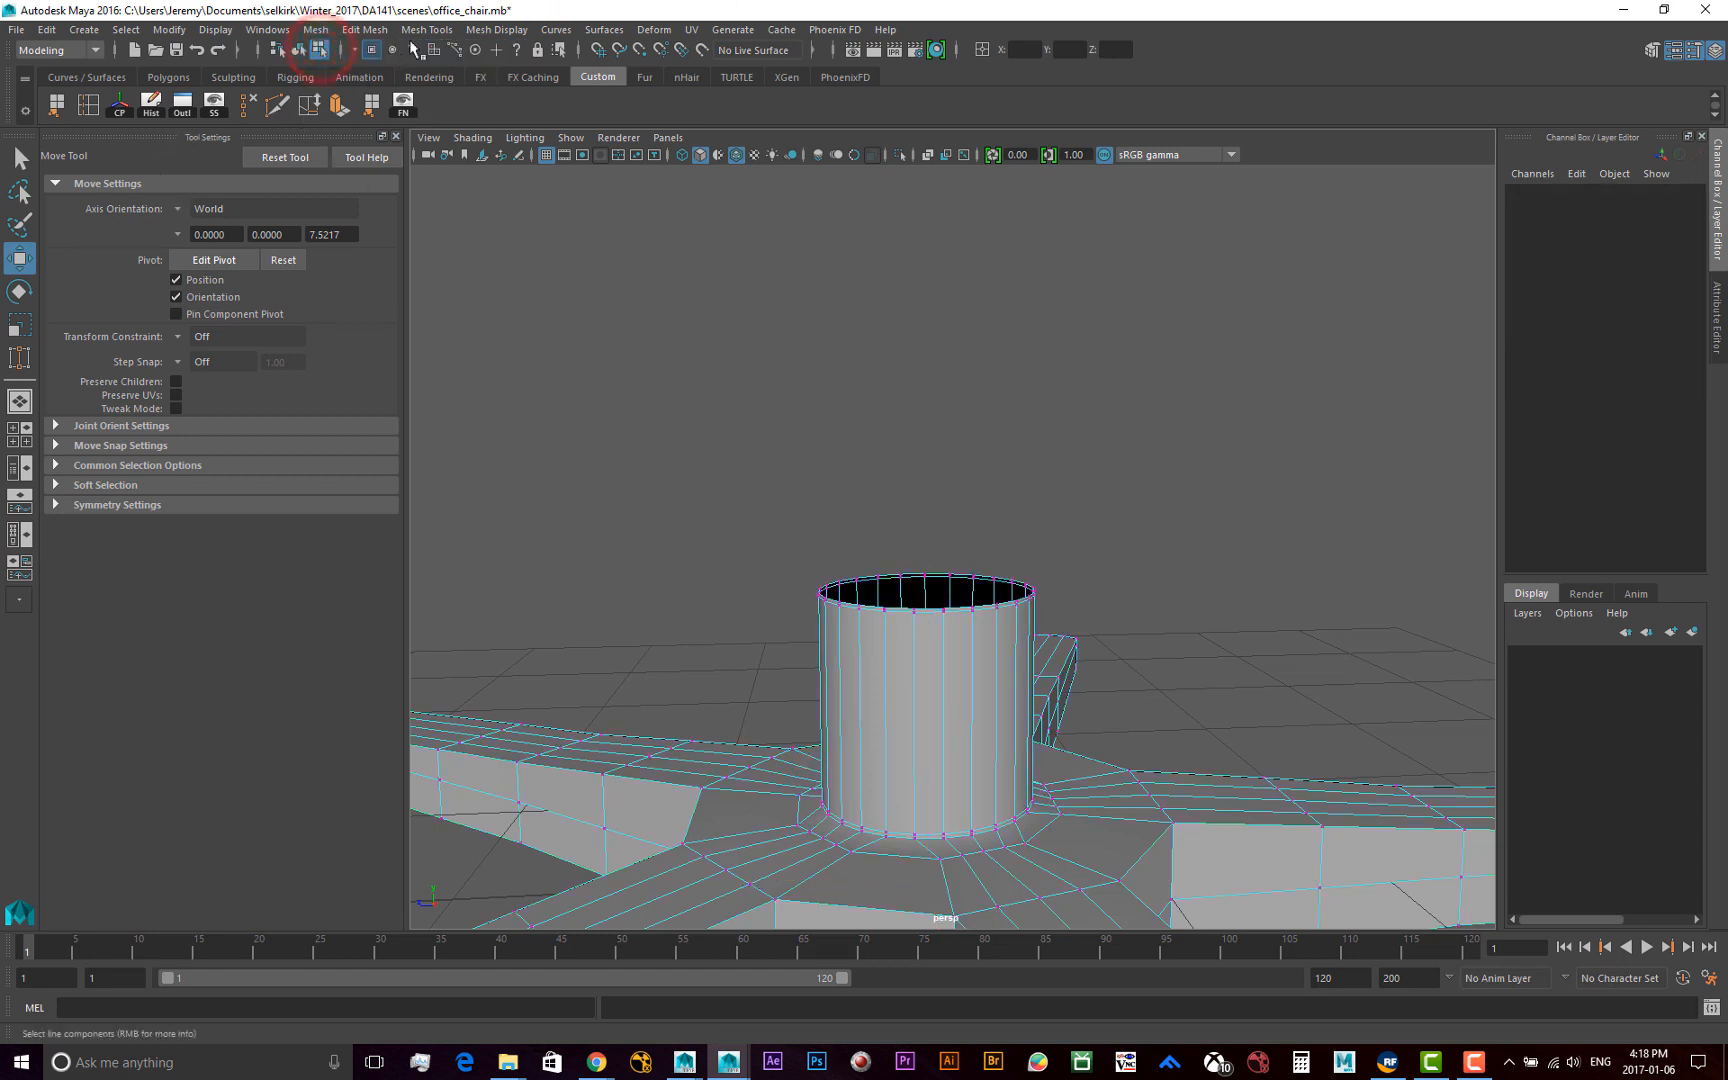
click(412, 50)
scroll(1034, 621, up, 5)
alt+drag(1045, 609, 1045, 717)
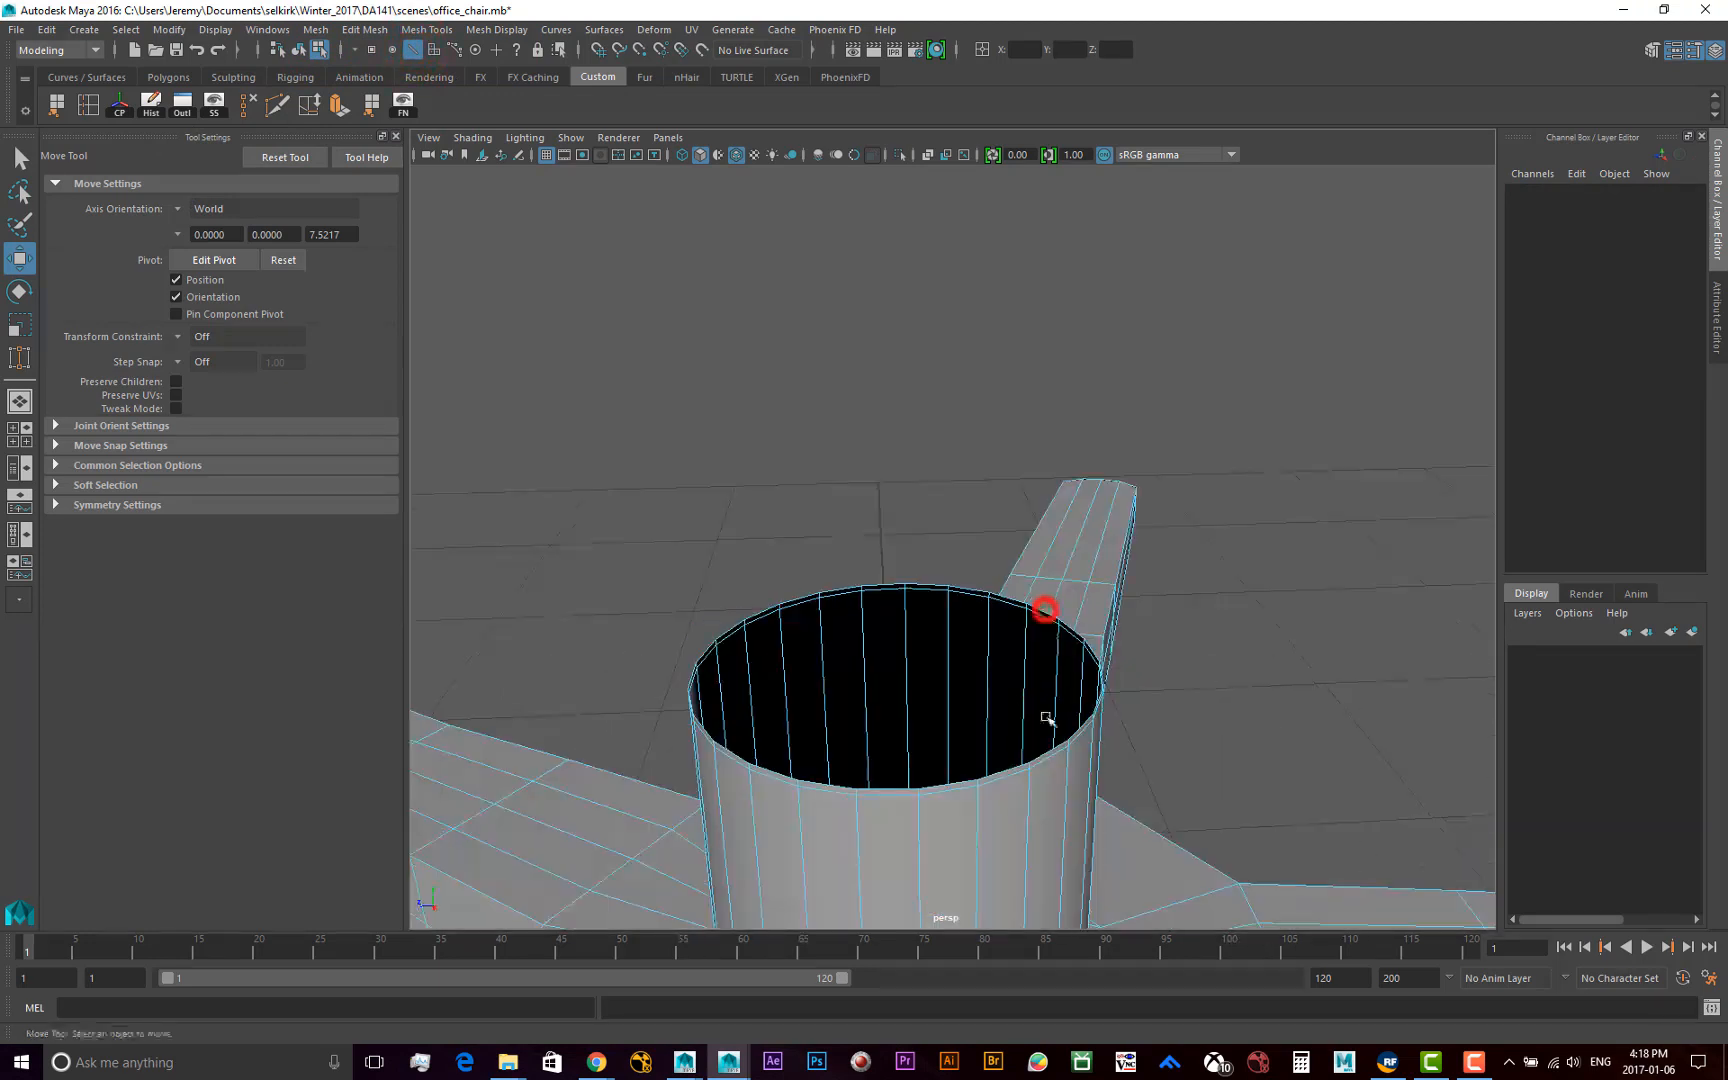
alt+middle_drag(912, 795, 918, 713)
alt+right_drag(951, 714, 957, 703)
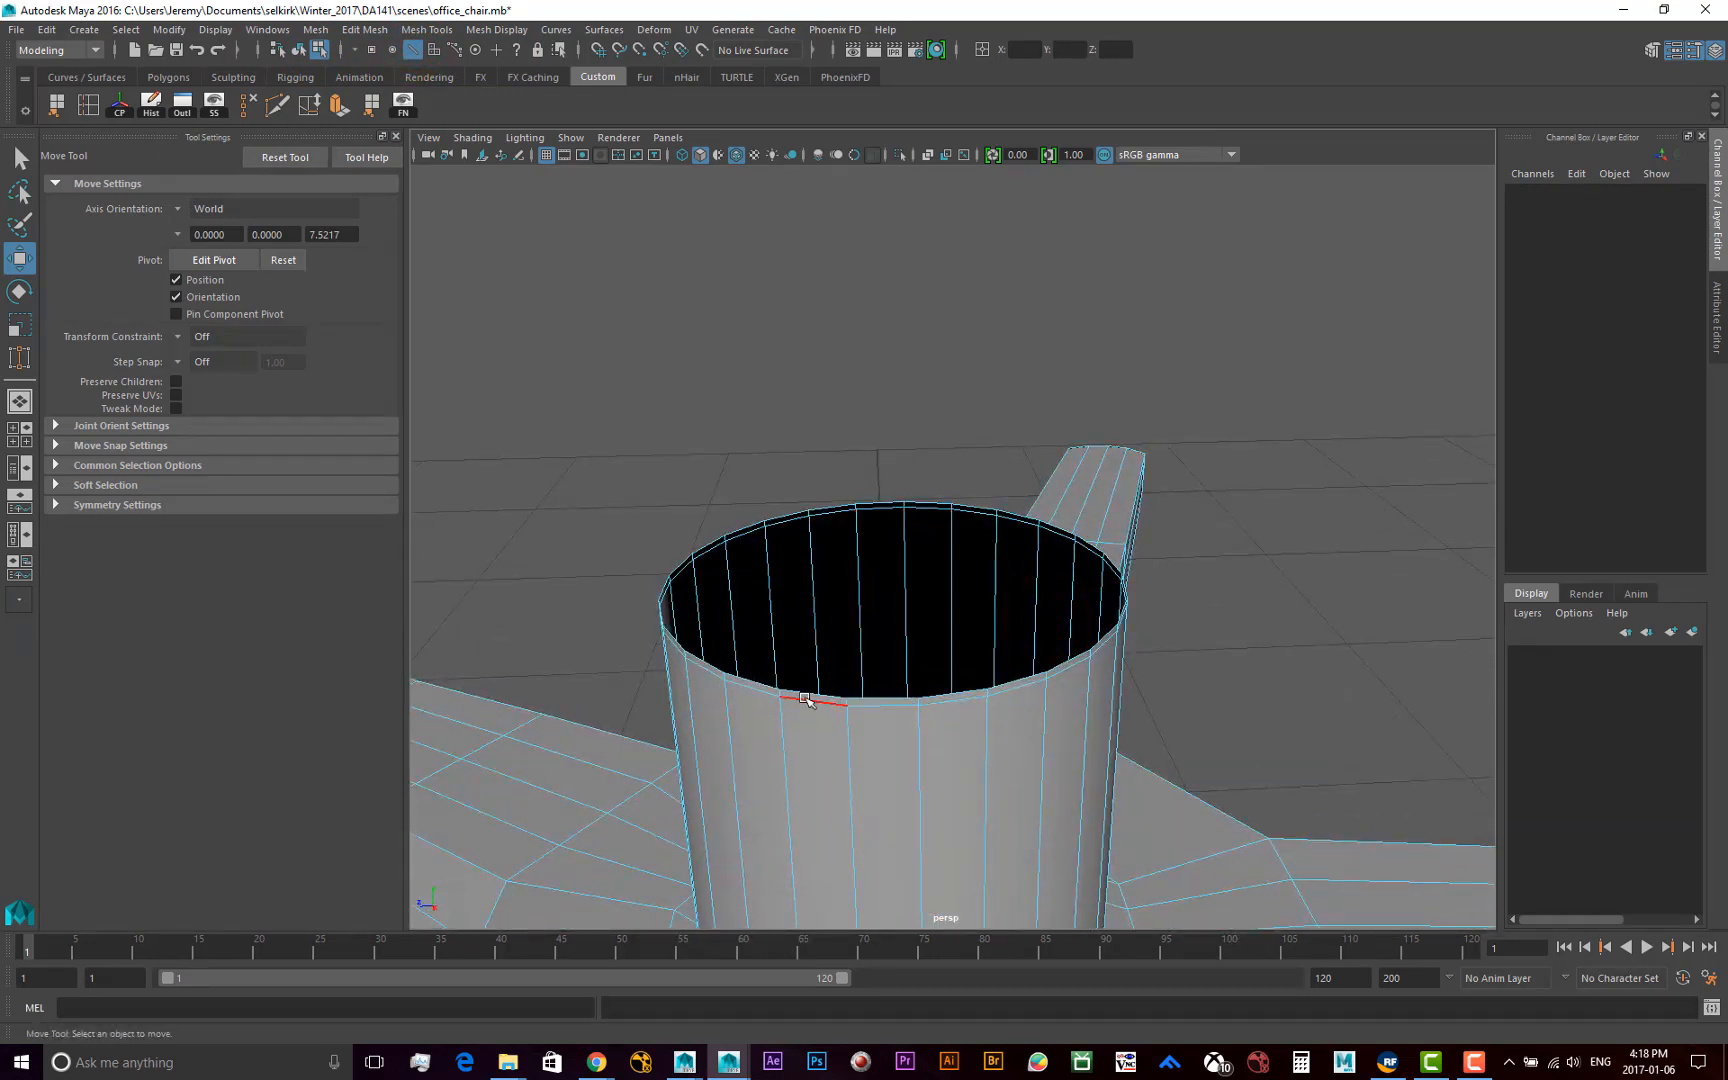
double_click(880, 700)
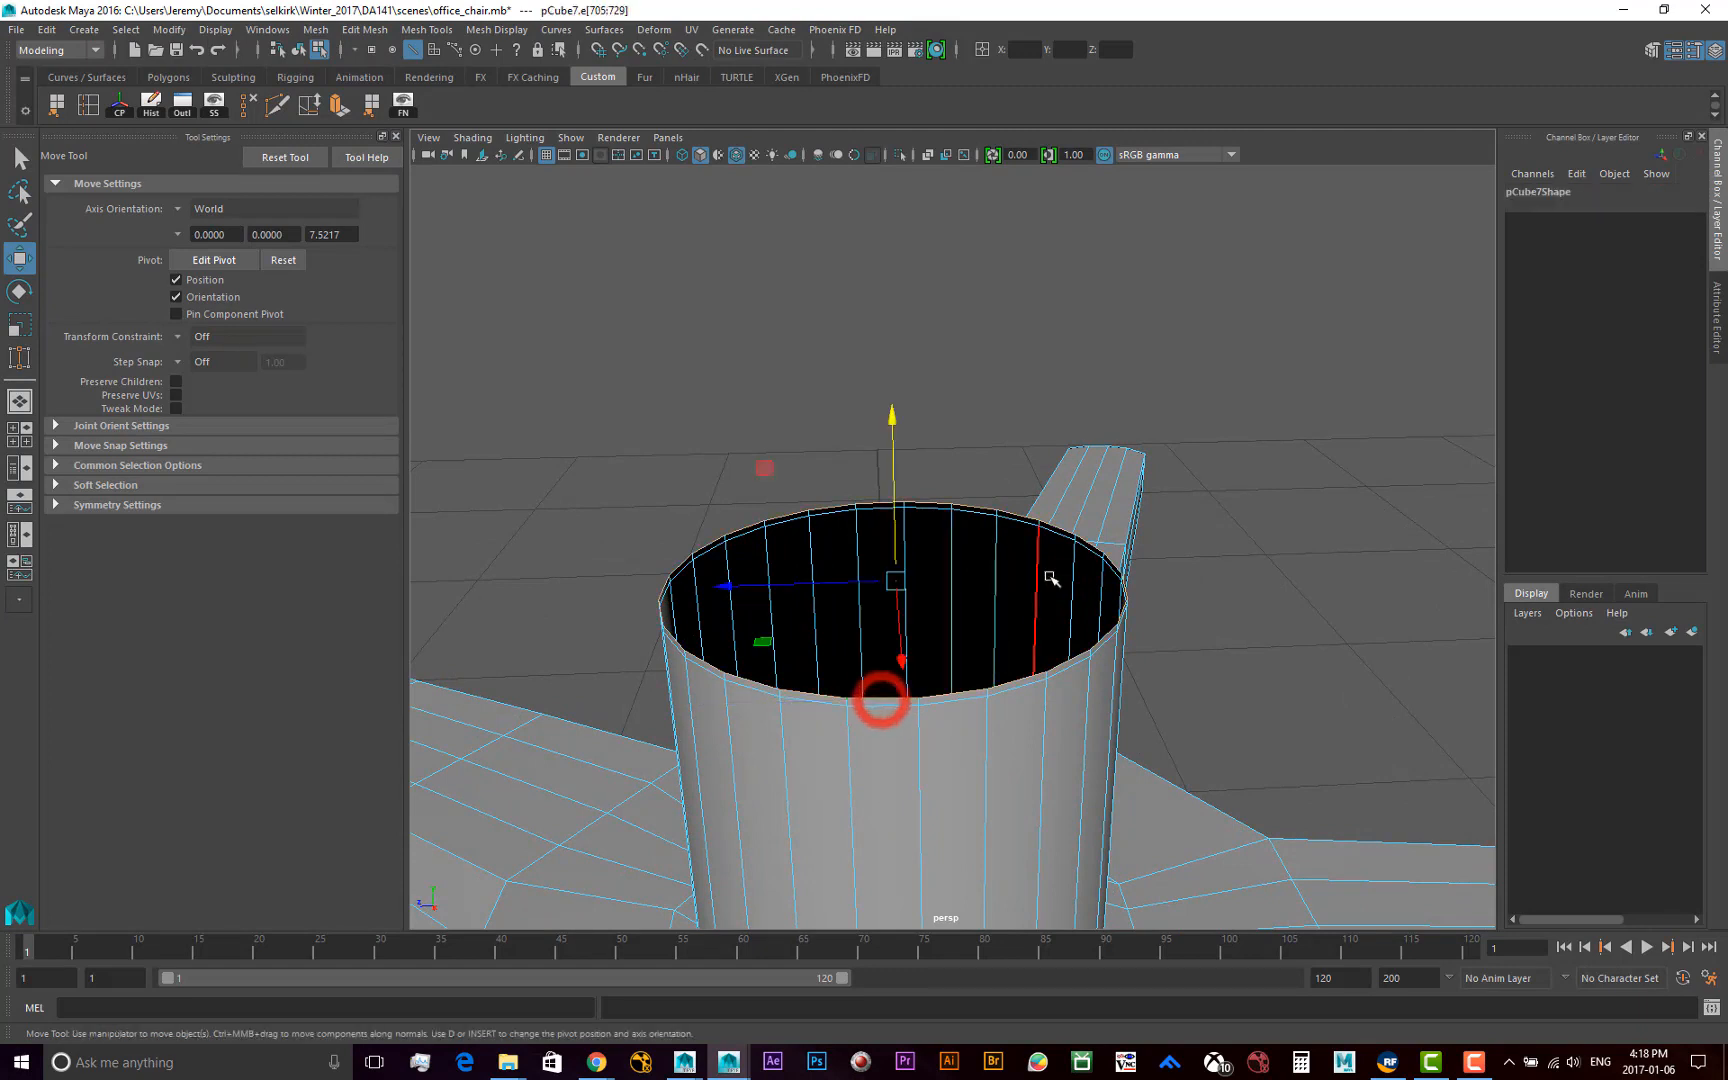
alt+drag(1049, 577, 757, 670)
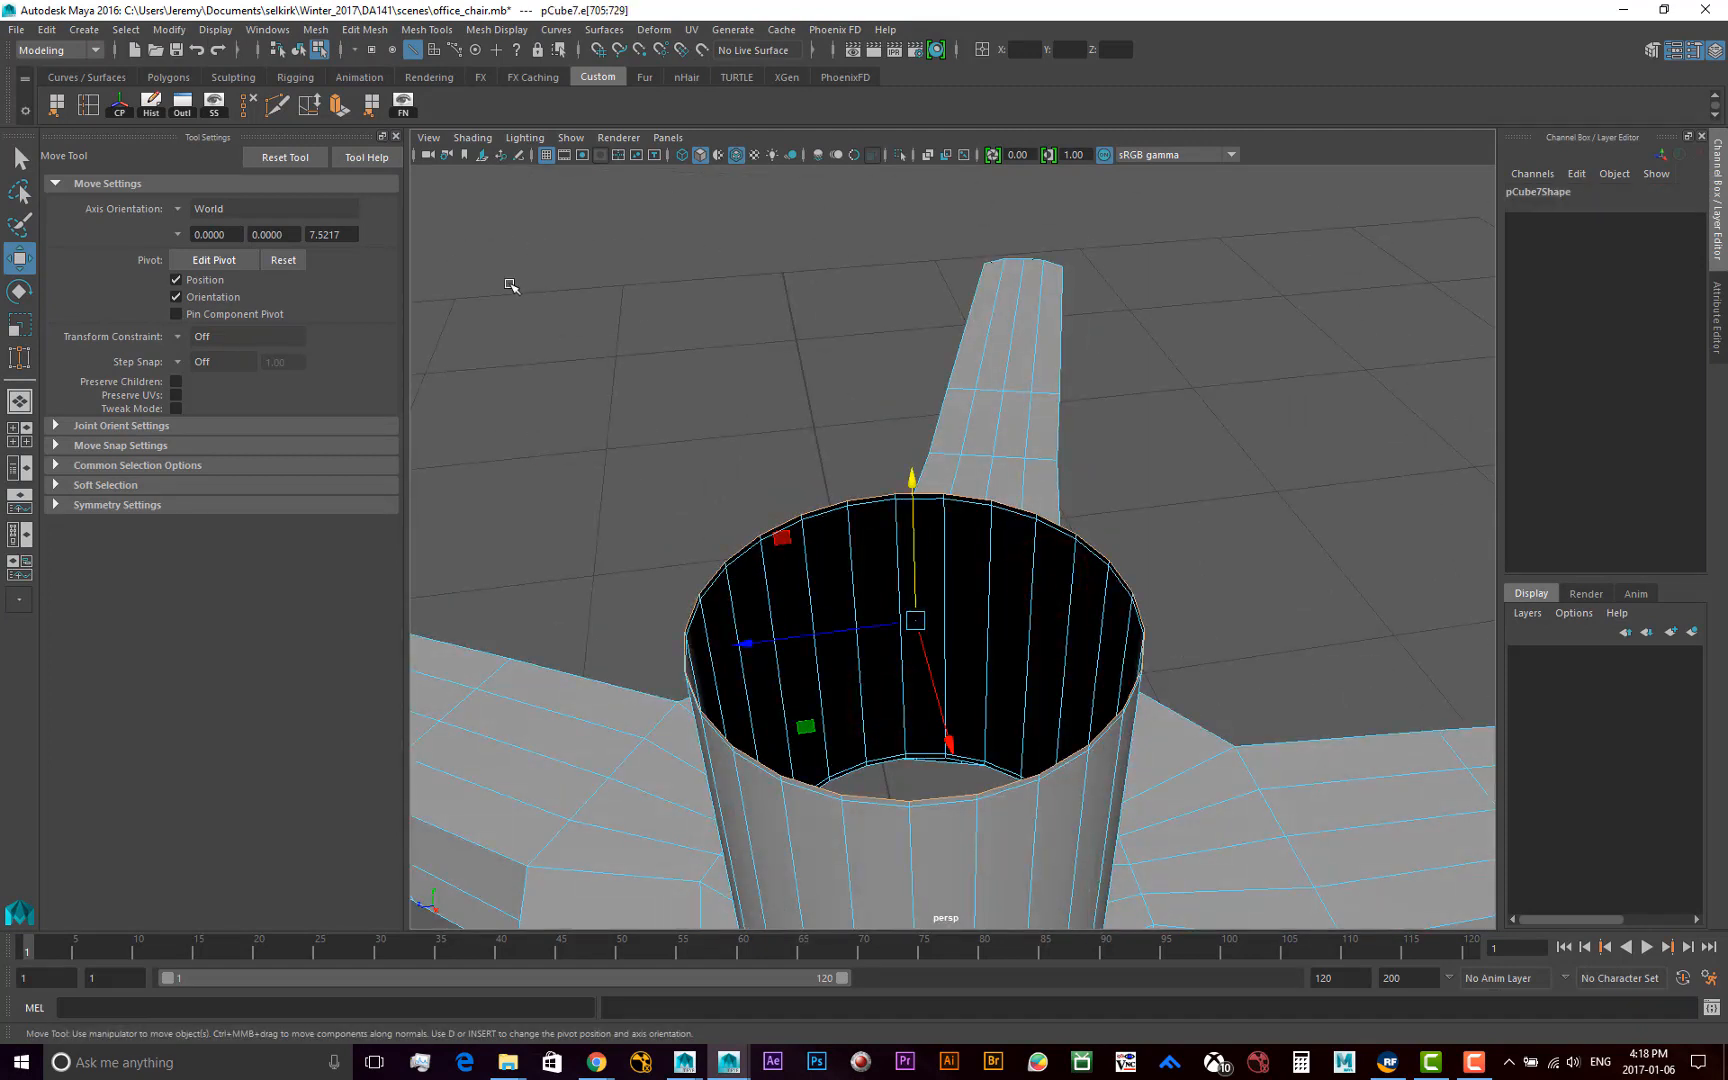
Extrude the column's top rim edge loop and scale it uniformly inward to 0.55 to form a flat ring
click(360, 30)
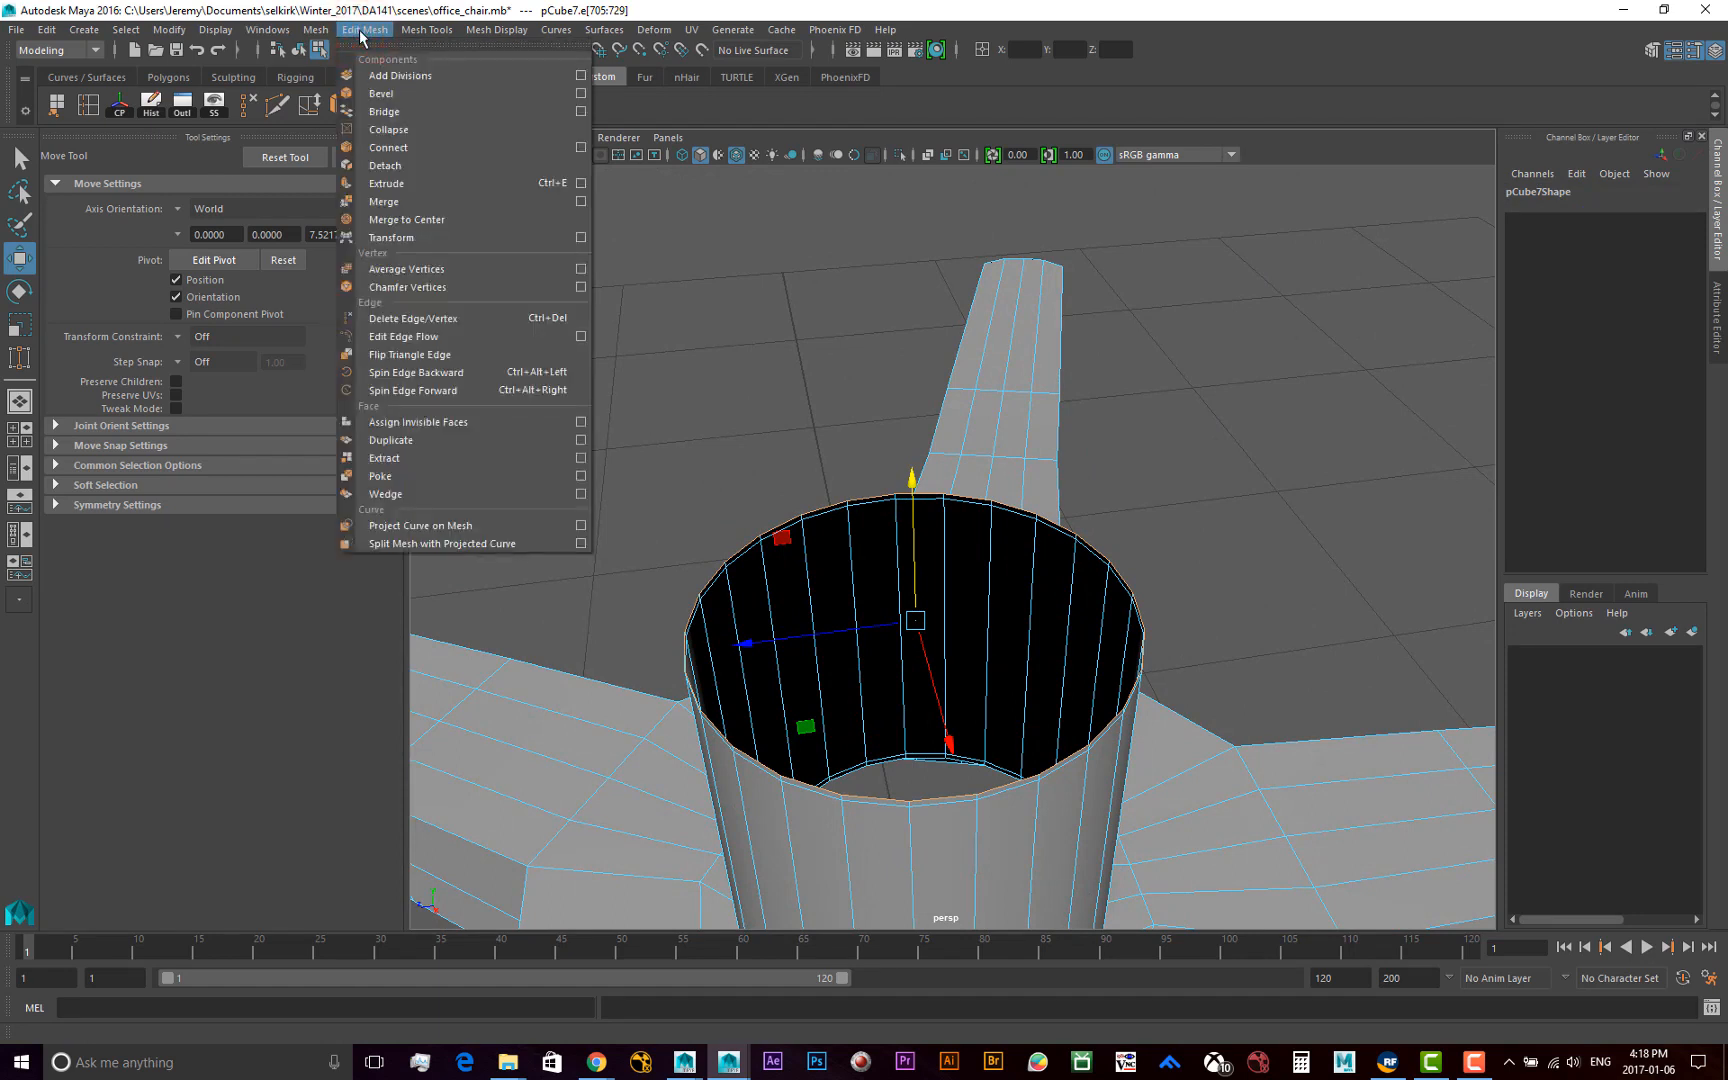
click(420, 183)
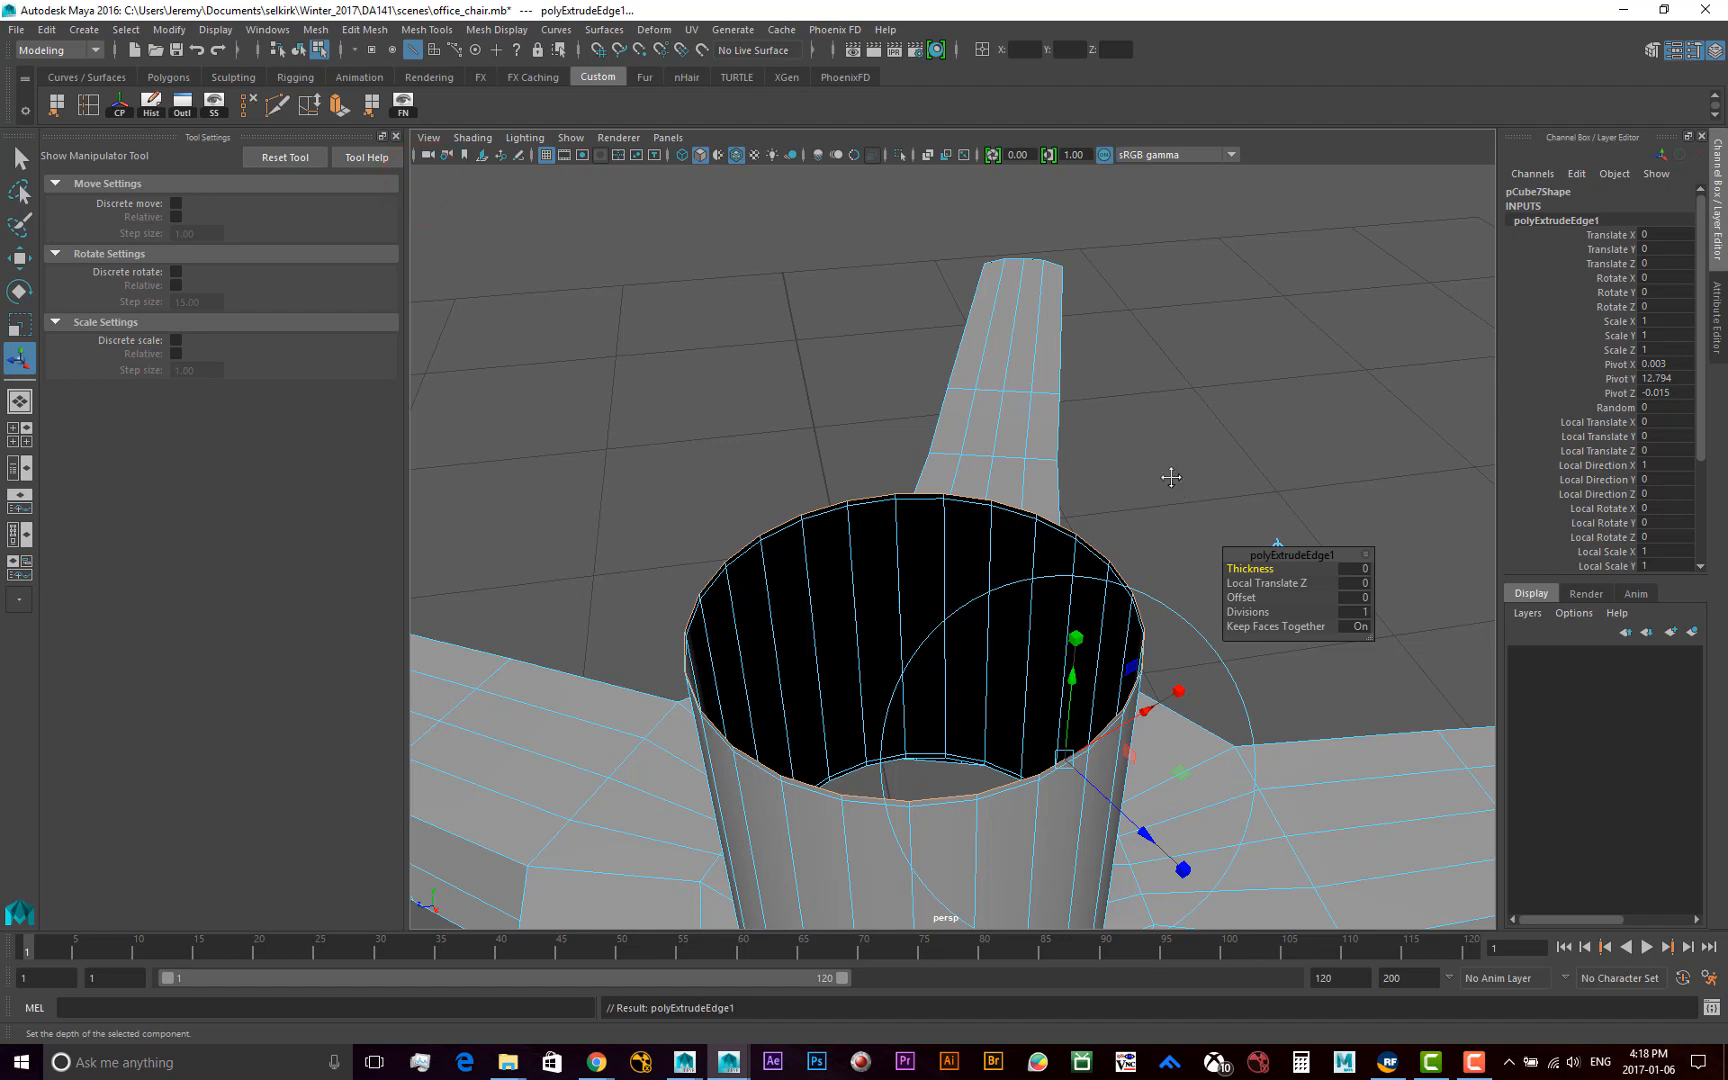
alt+drag(1171, 477, 1136, 444)
click(1145, 443)
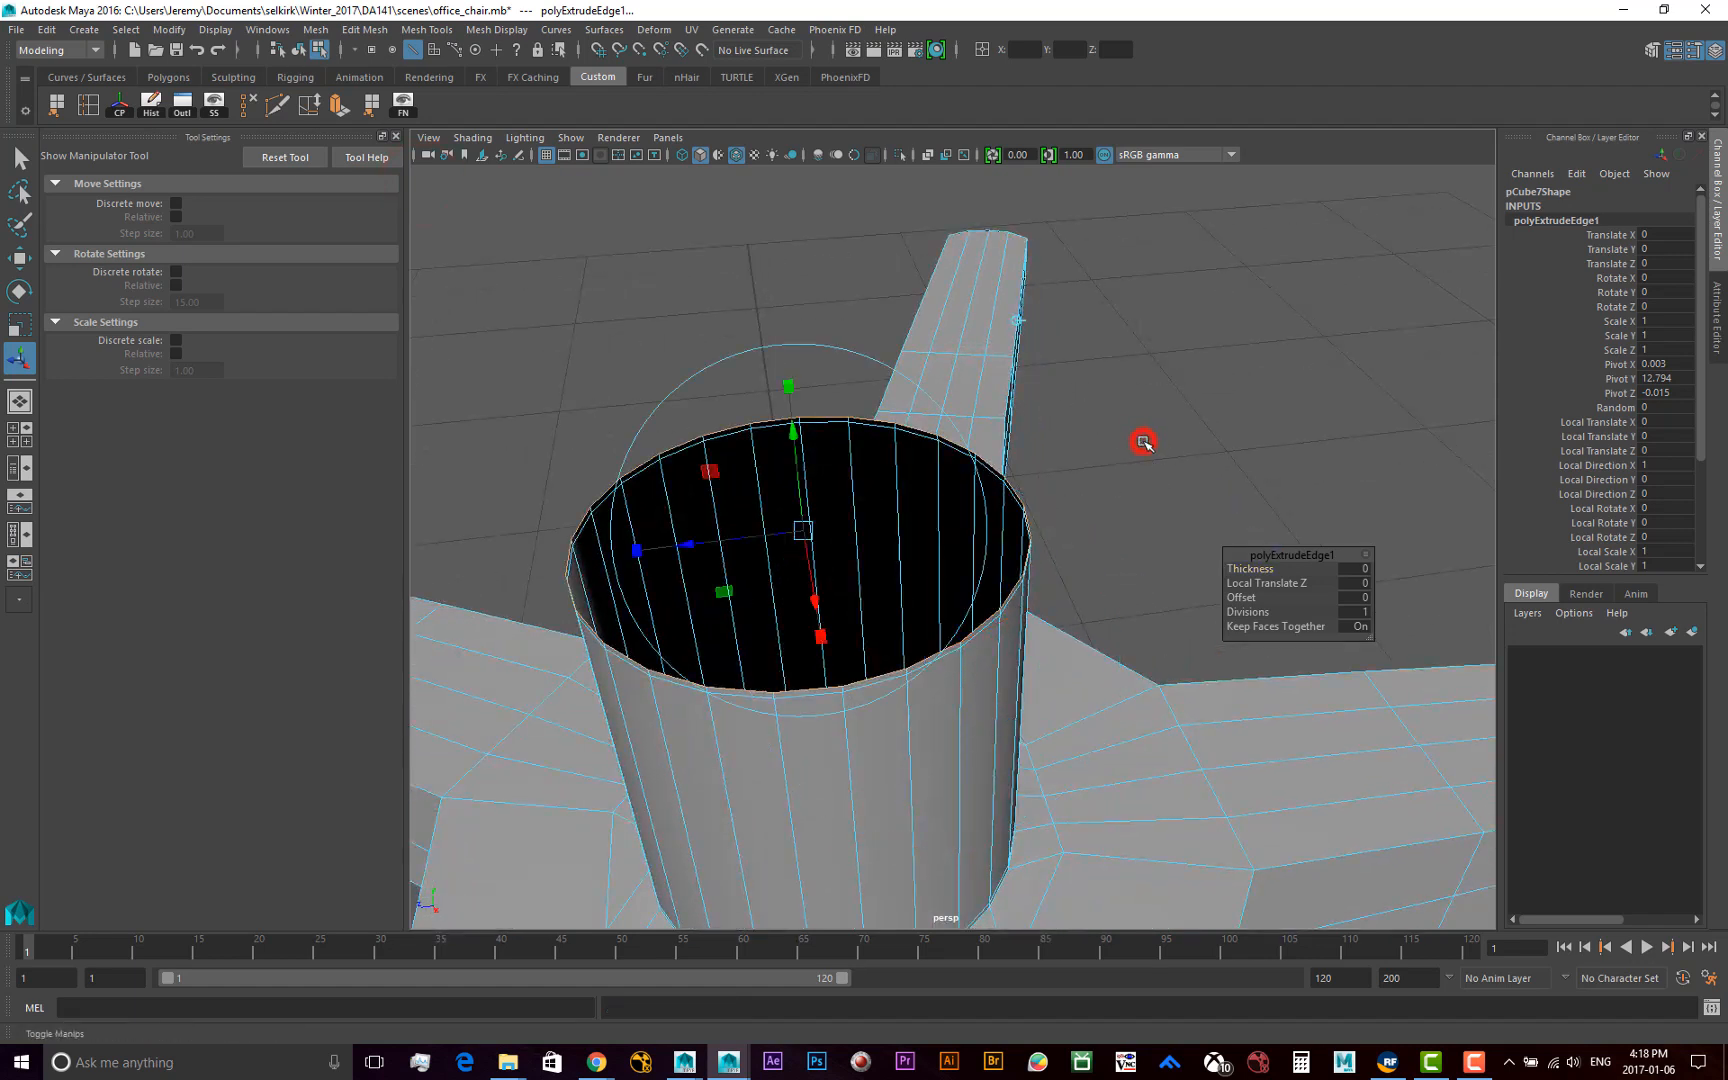
alt+middle_drag(834, 428, 851, 440)
alt+drag(851, 440, 925, 447)
alt+right_drag(880, 467, 976, 482)
alt+drag(976, 482, 907, 416)
click(863, 400)
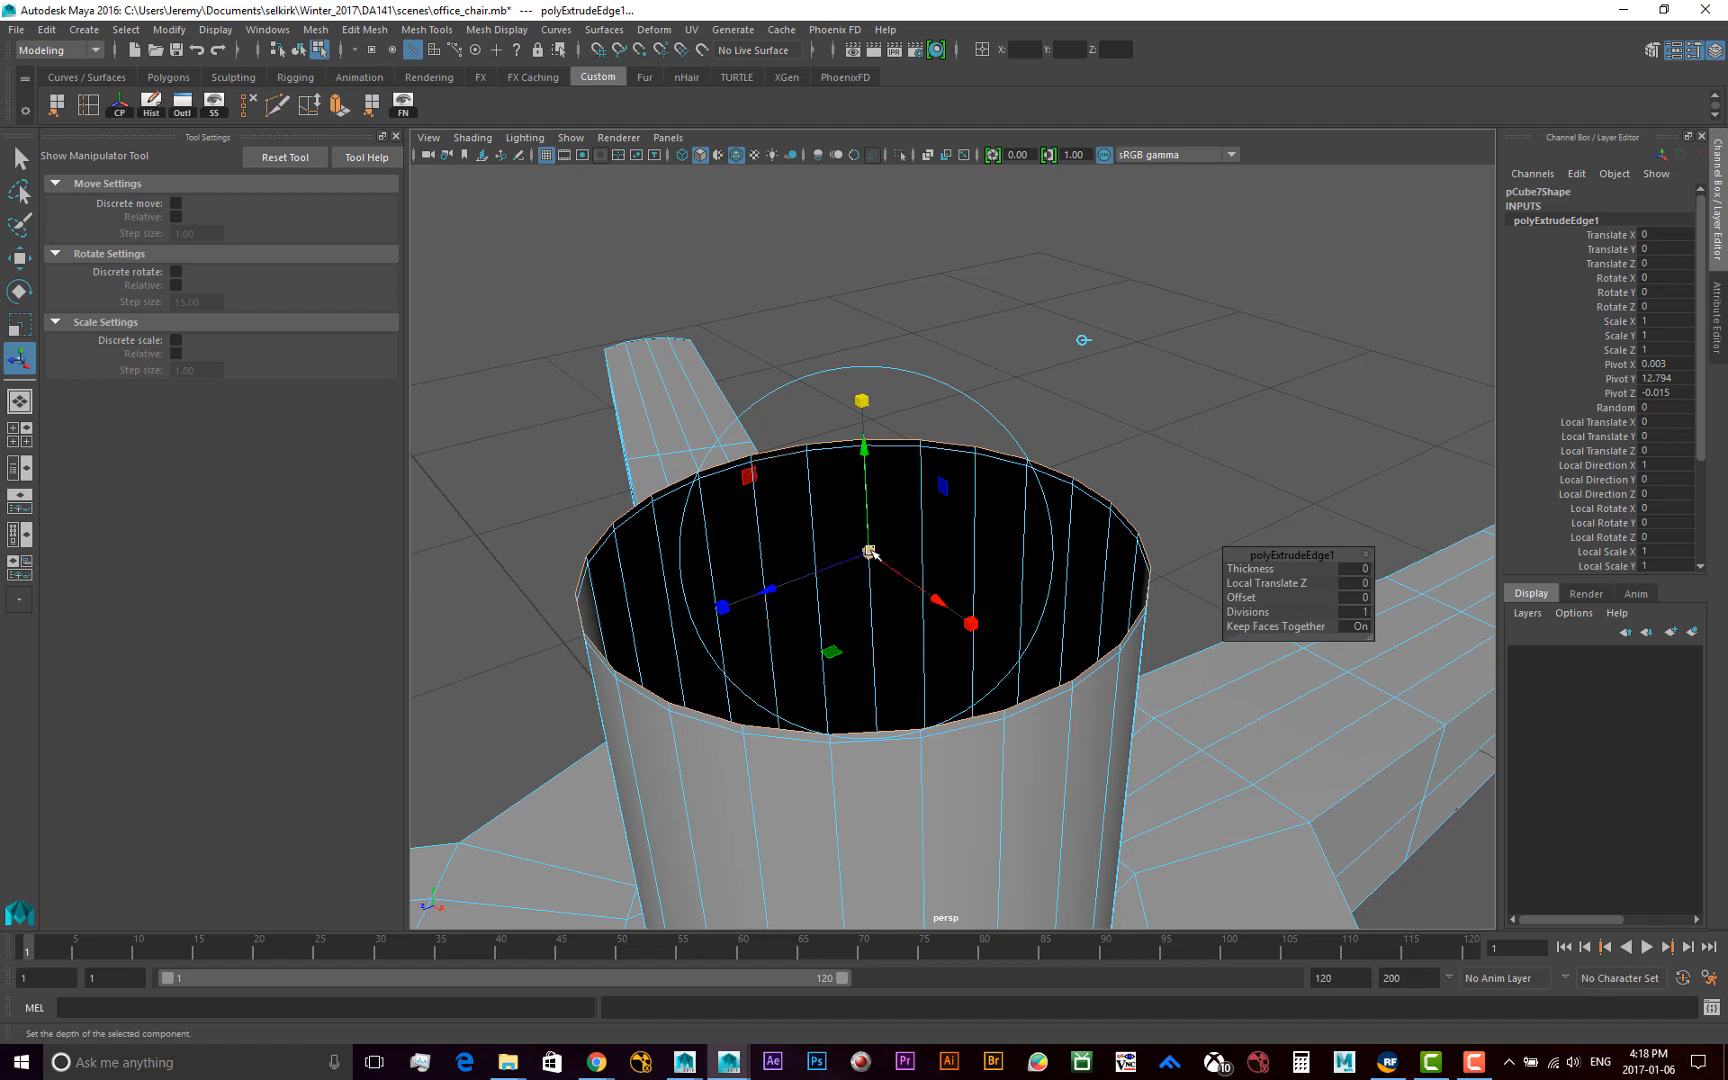
drag(869, 551, 847, 560)
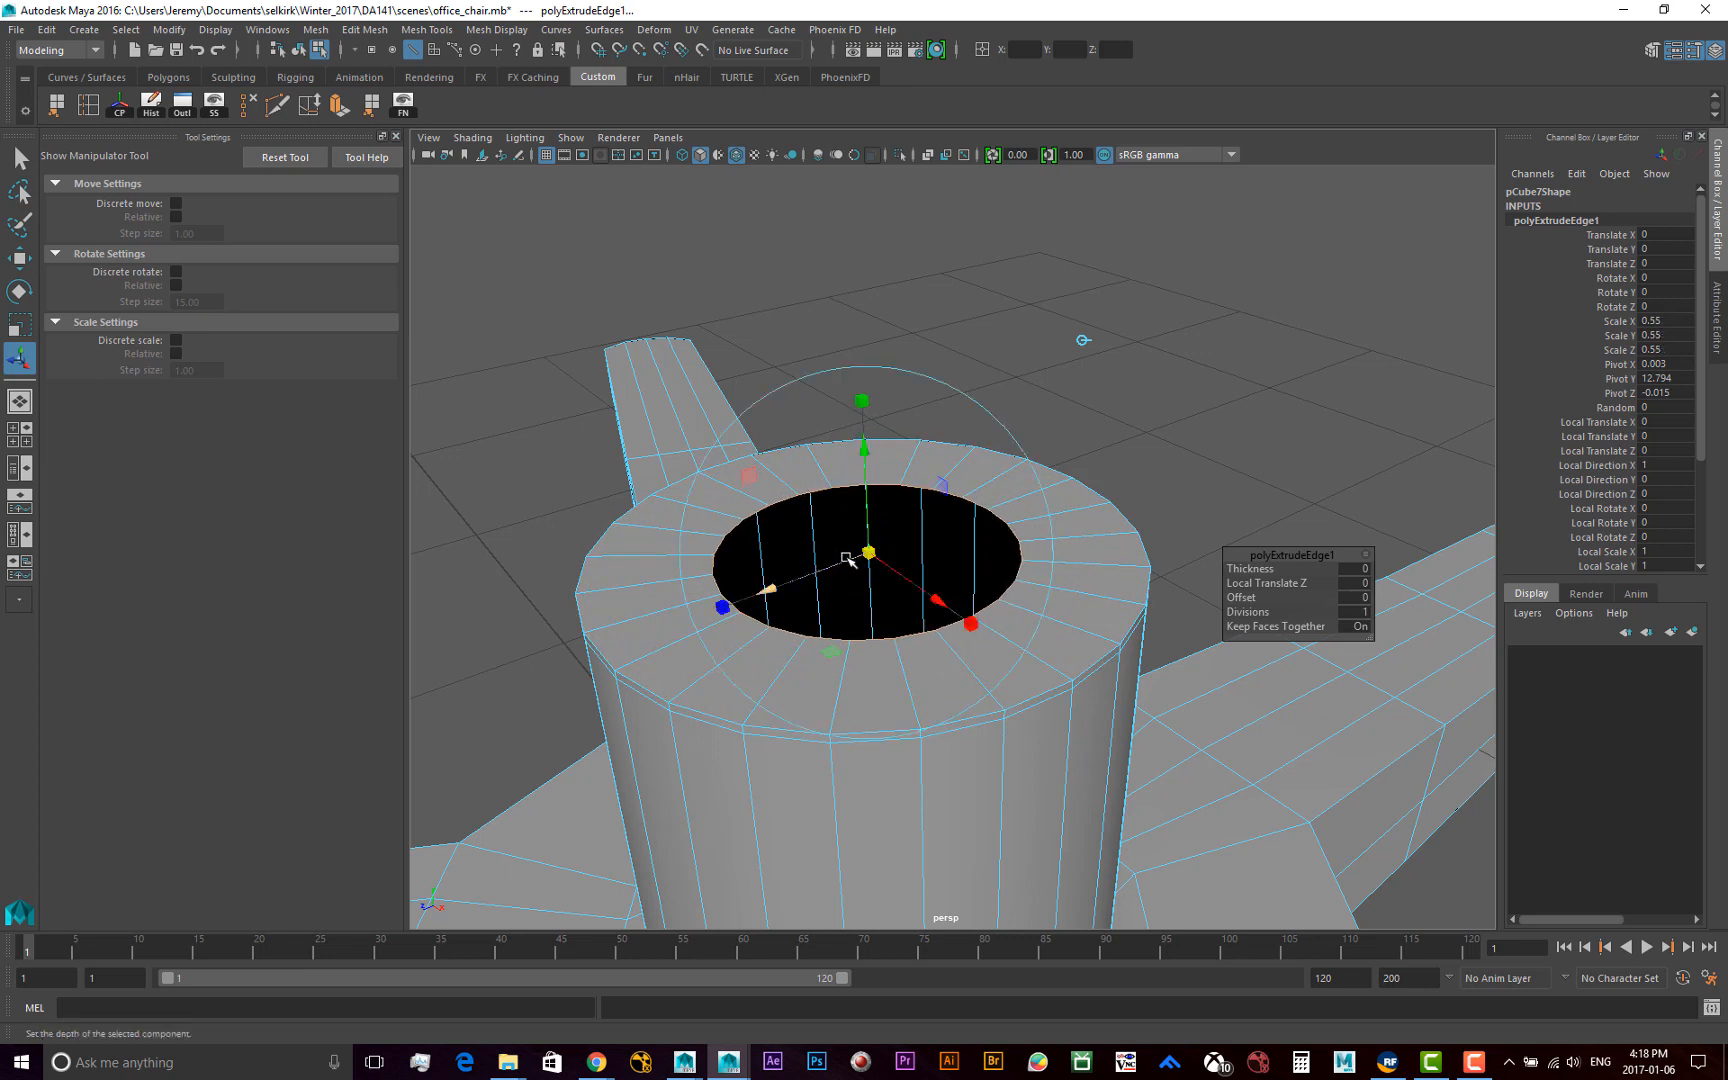
key(w)
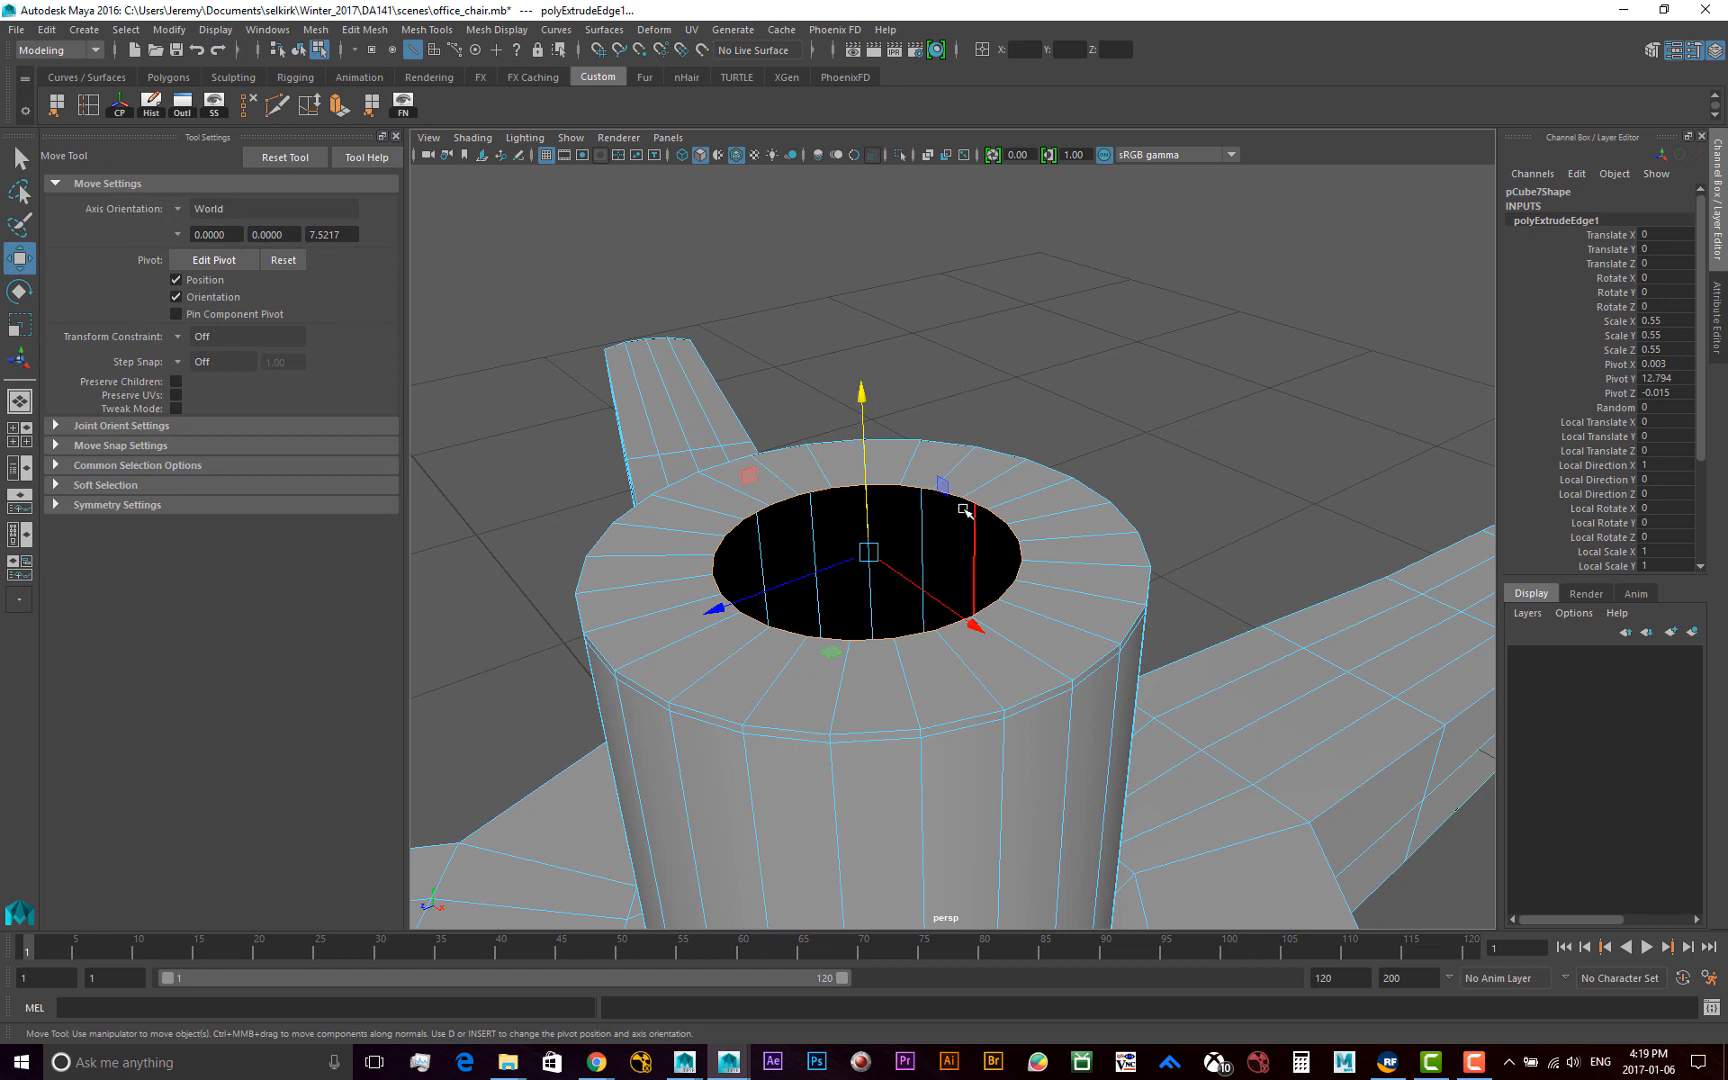
Extrude the ring's inner edge loop straight up by 5.234 to form a narrower upper cylinder
key(ctrl+e)
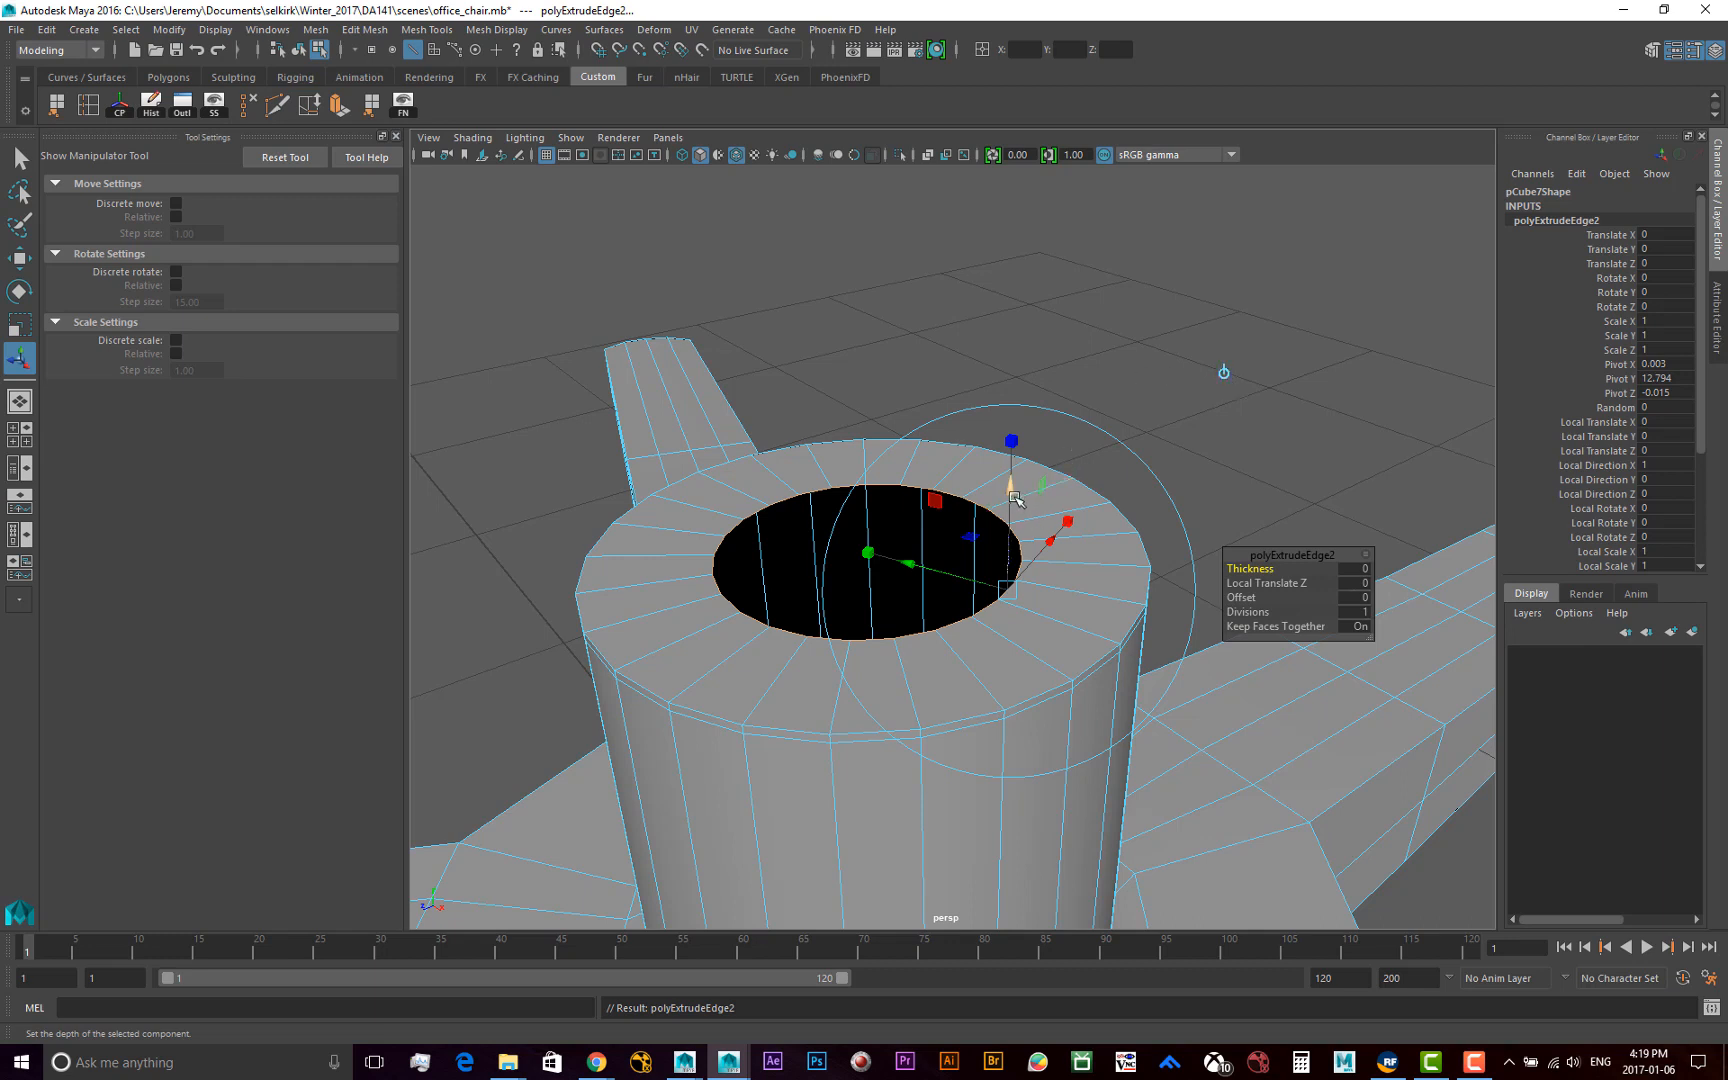
drag(1010, 488, 1016, 222)
scroll(1080, 374, down, 6)
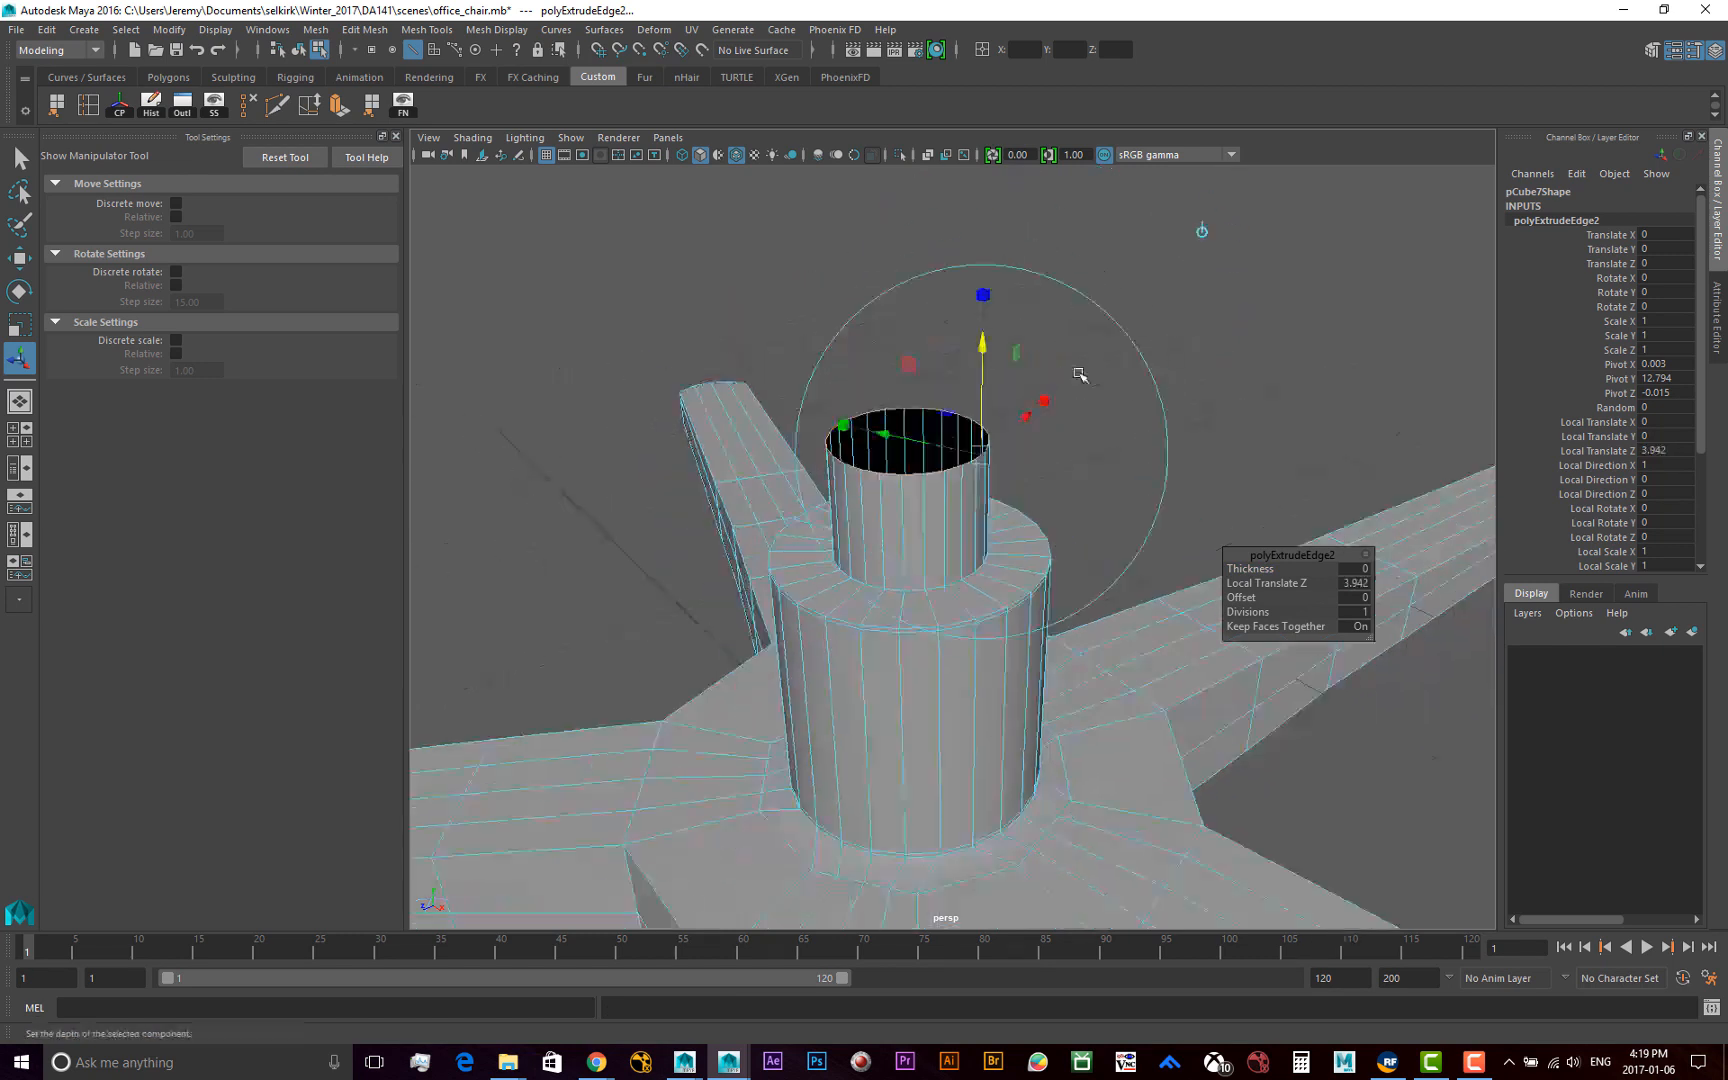
alt+drag(1138, 393, 1150, 458)
alt+right_drag(1027, 461, 1160, 451)
alt+drag(1160, 451, 1040, 385)
key(w)
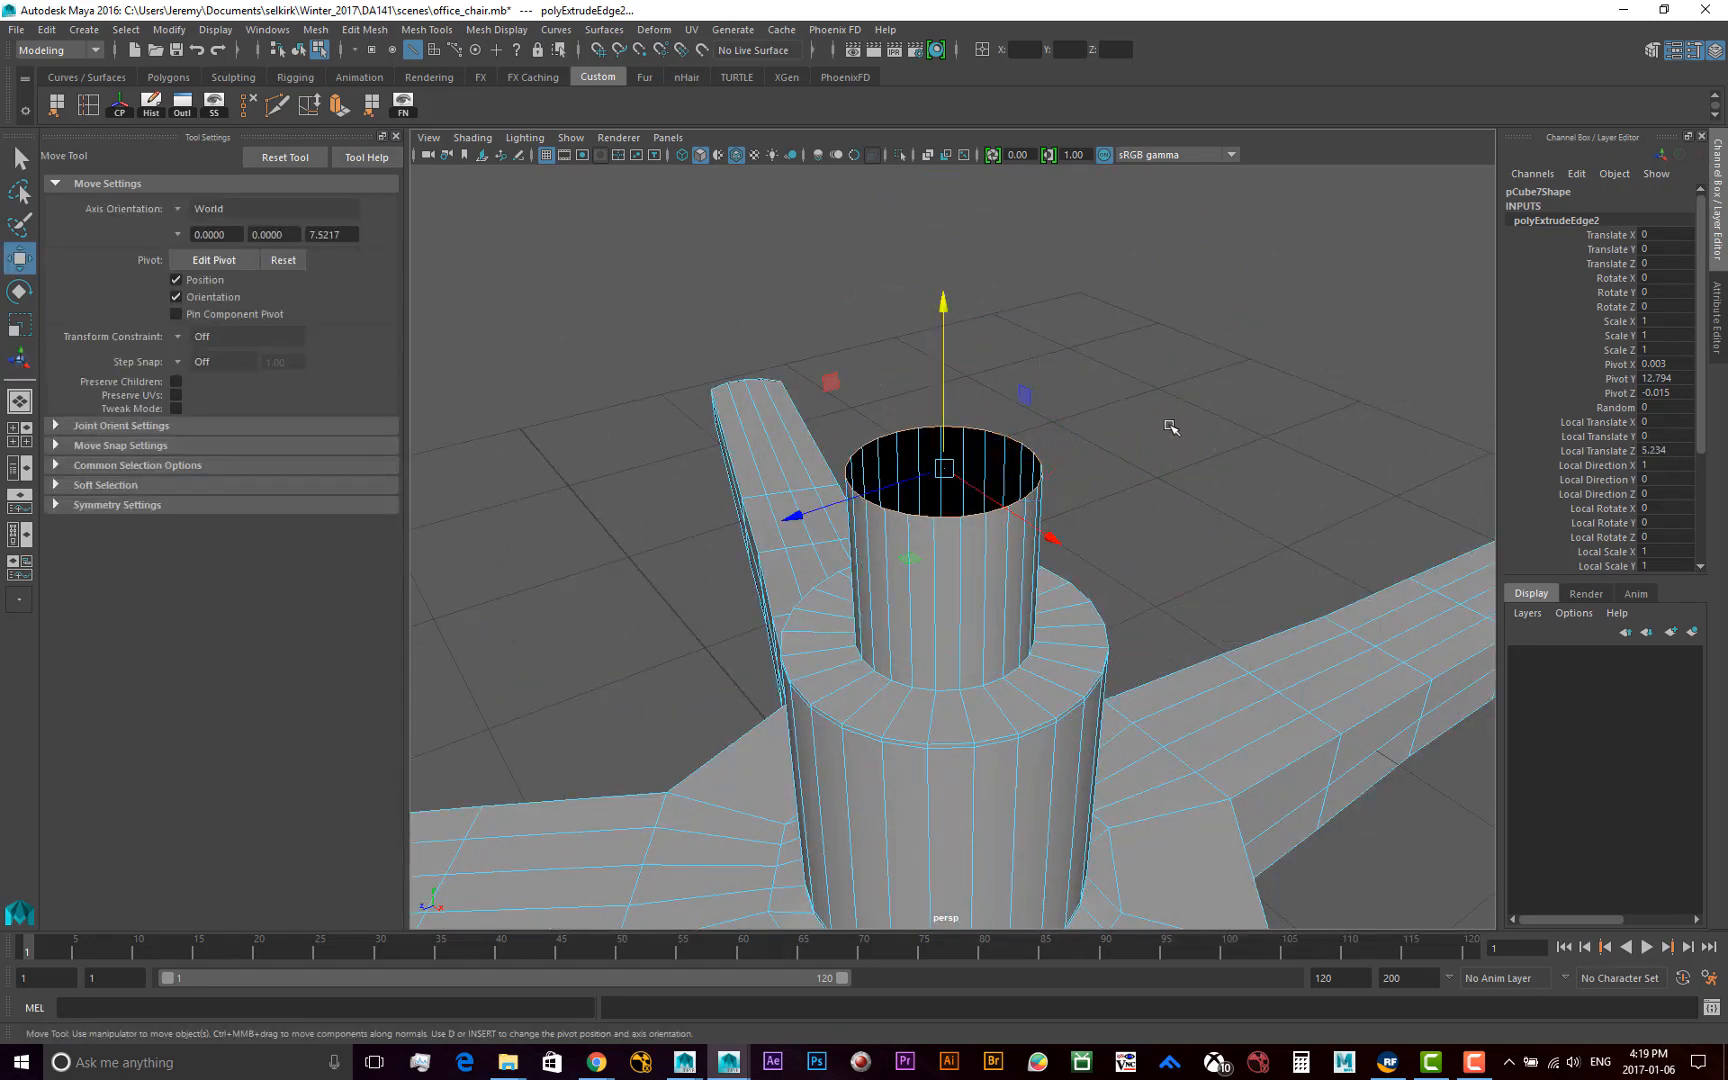
Extrude the upper cylinder's top edge loop and scale it uniformly inward to 0.583
key(ctrl+e)
click(1256, 268)
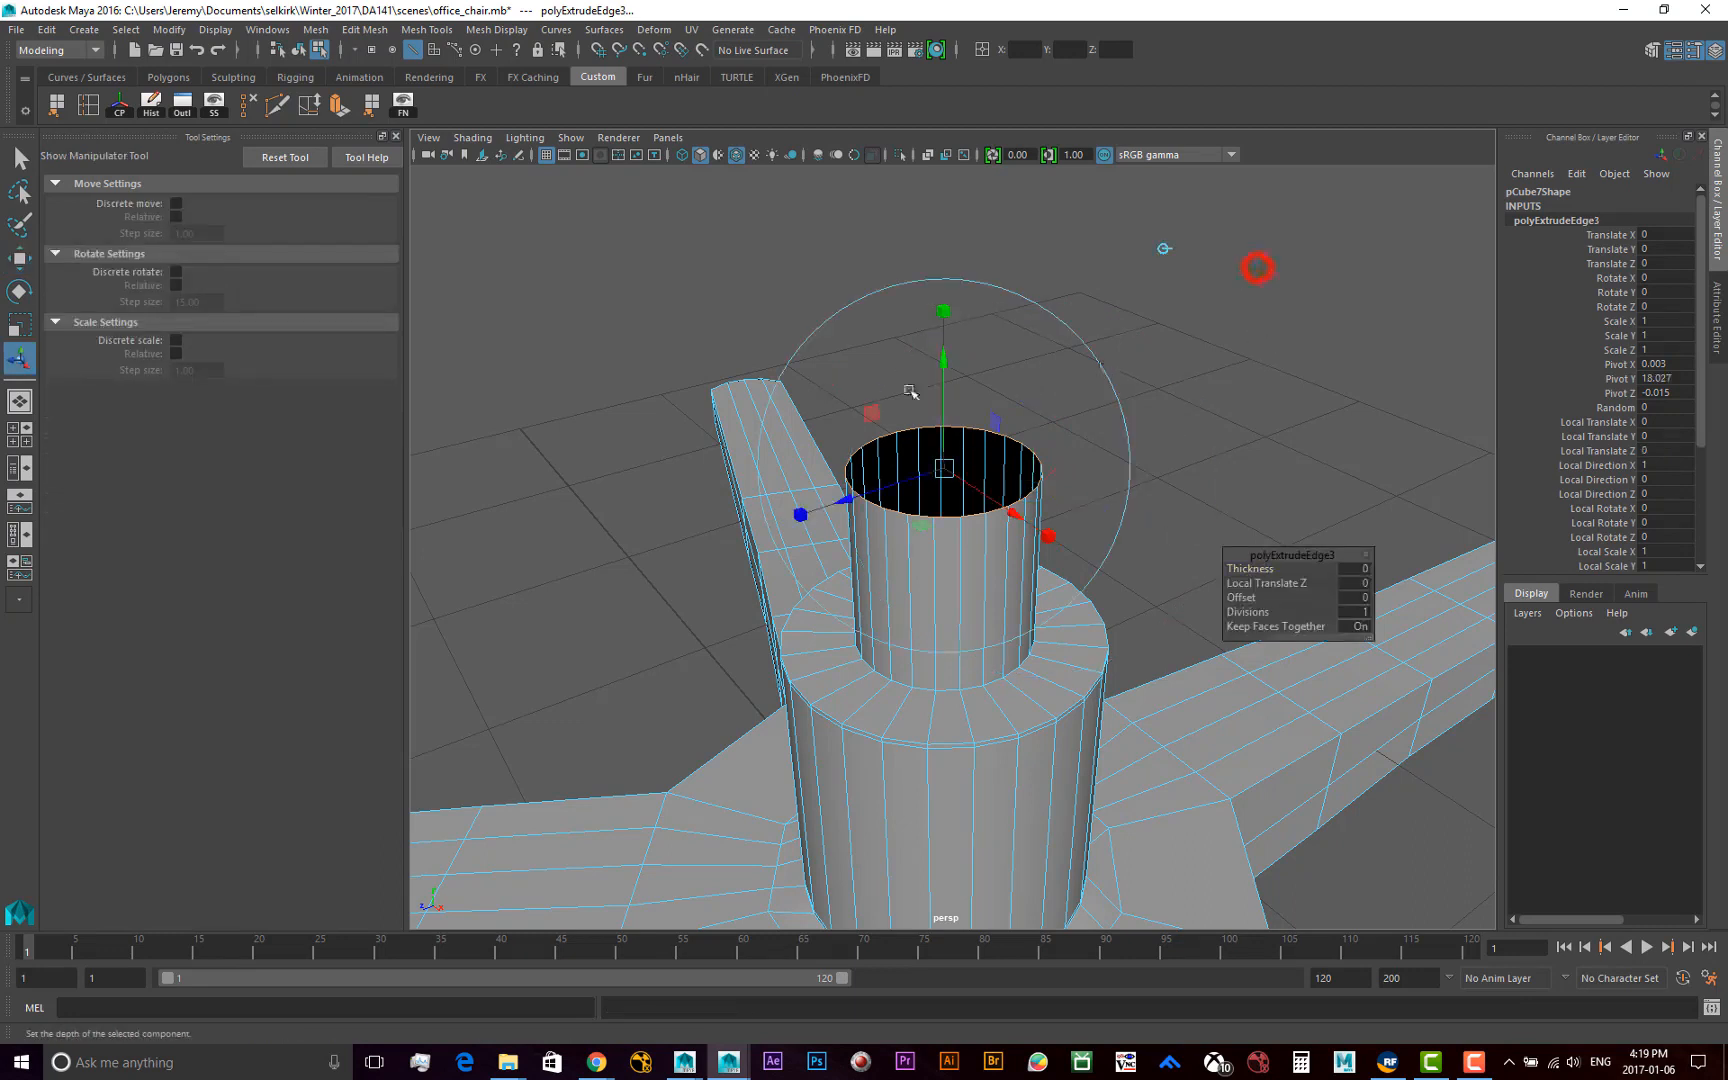
click(943, 311)
drag(944, 468, 925, 469)
key(w)
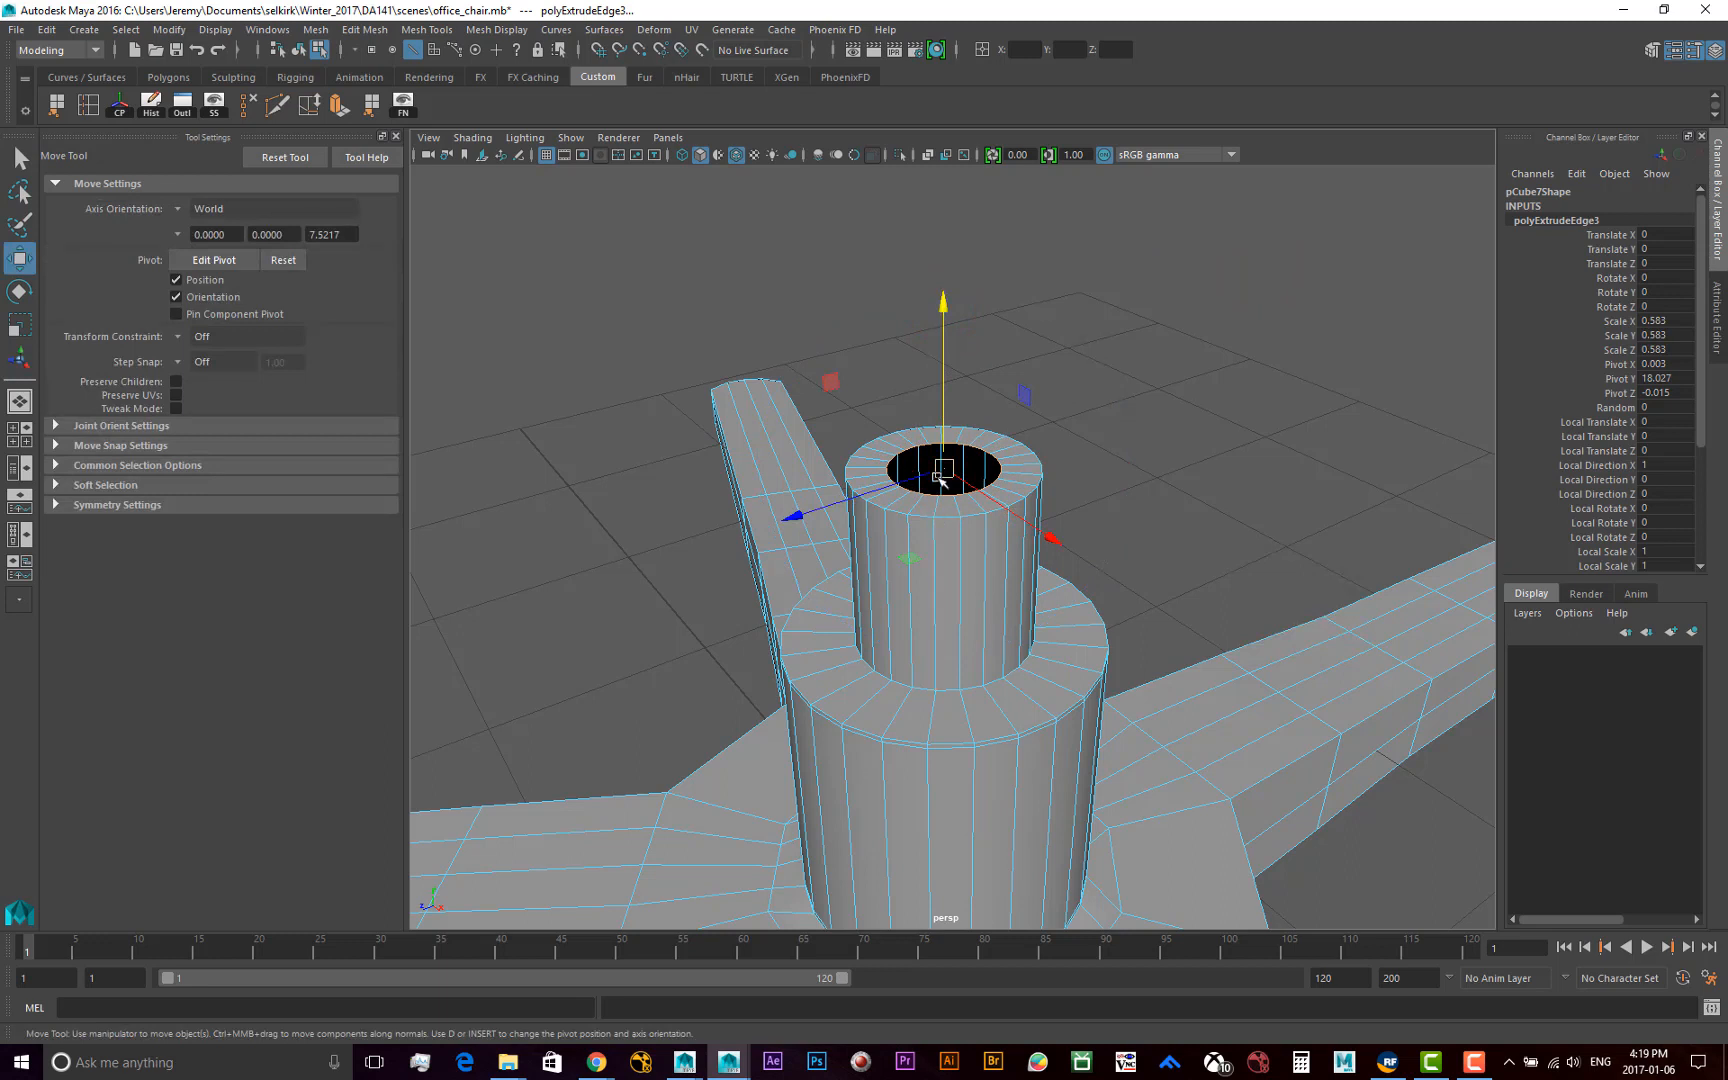
Extrude the remaining opening's edge loop once more and scale it inward to 0.517 to narrow the hole
alt+middle_drag(941, 480, 926, 567)
alt+right_drag(926, 567, 985, 605)
alt+drag(849, 571, 1073, 598)
alt+right_drag(1073, 598, 985, 530)
alt+drag(1109, 530, 1069, 541)
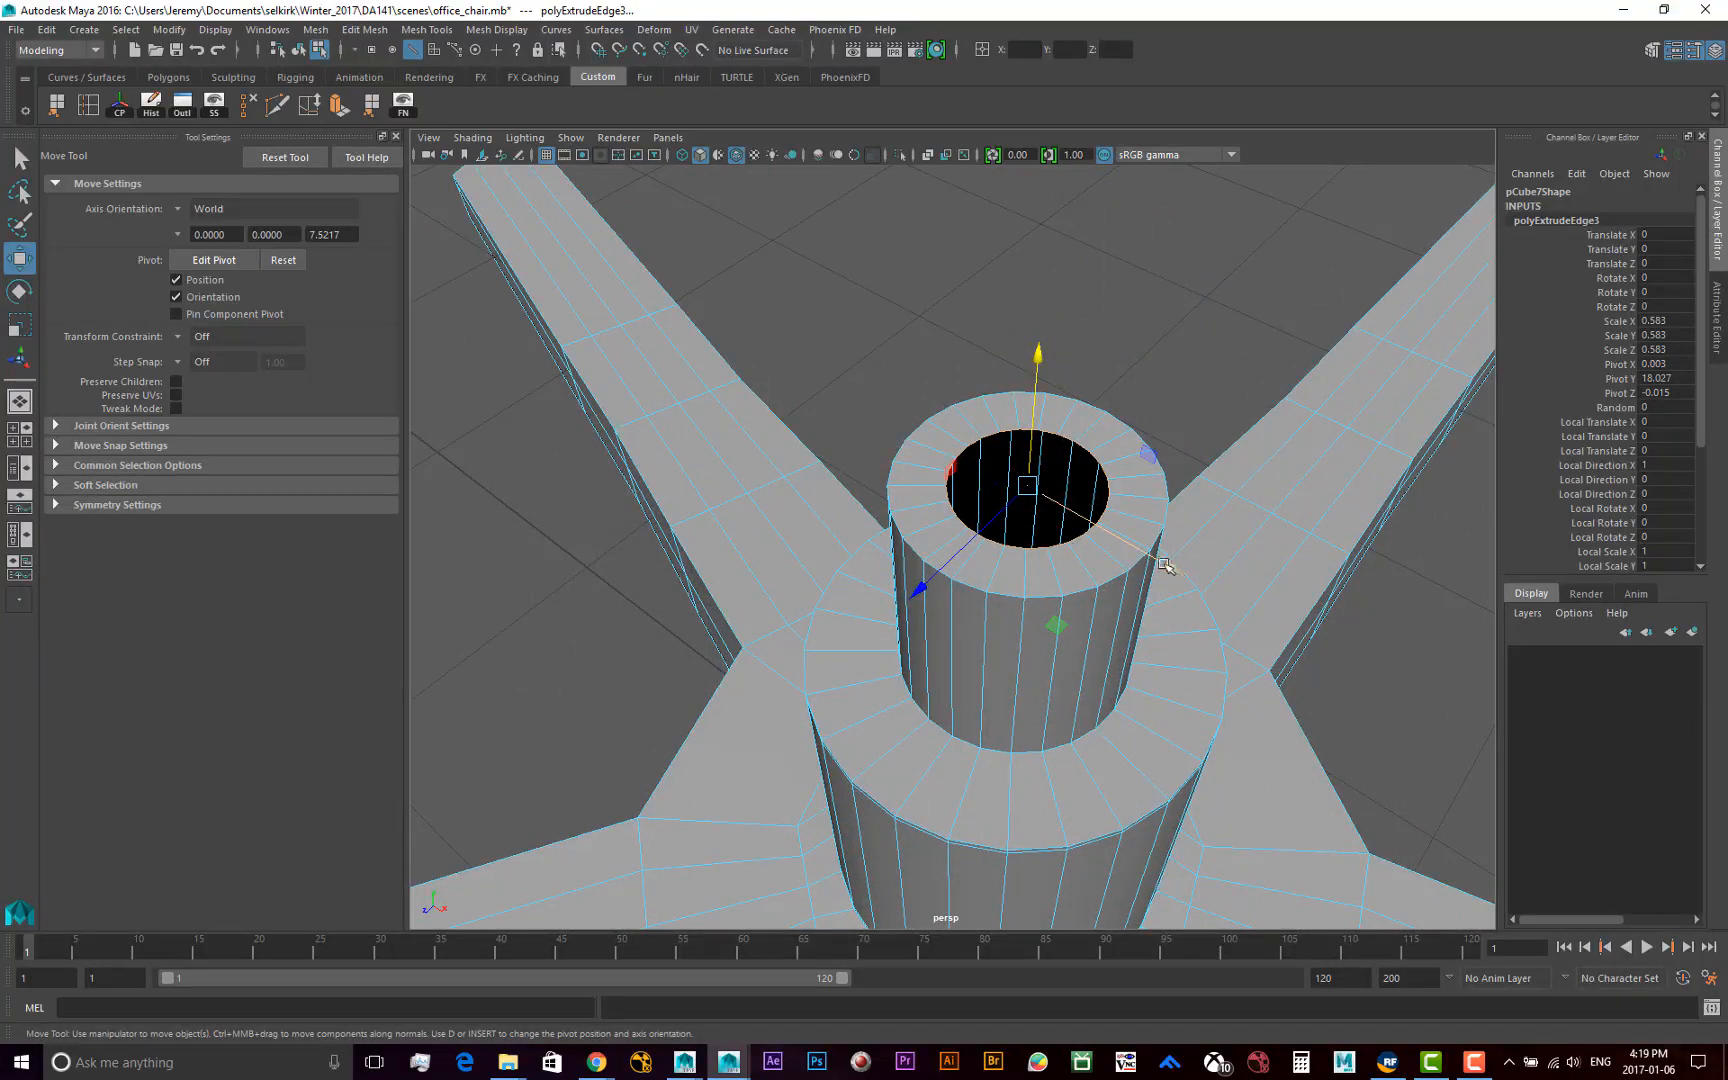
key(ctrl+e)
click(1335, 276)
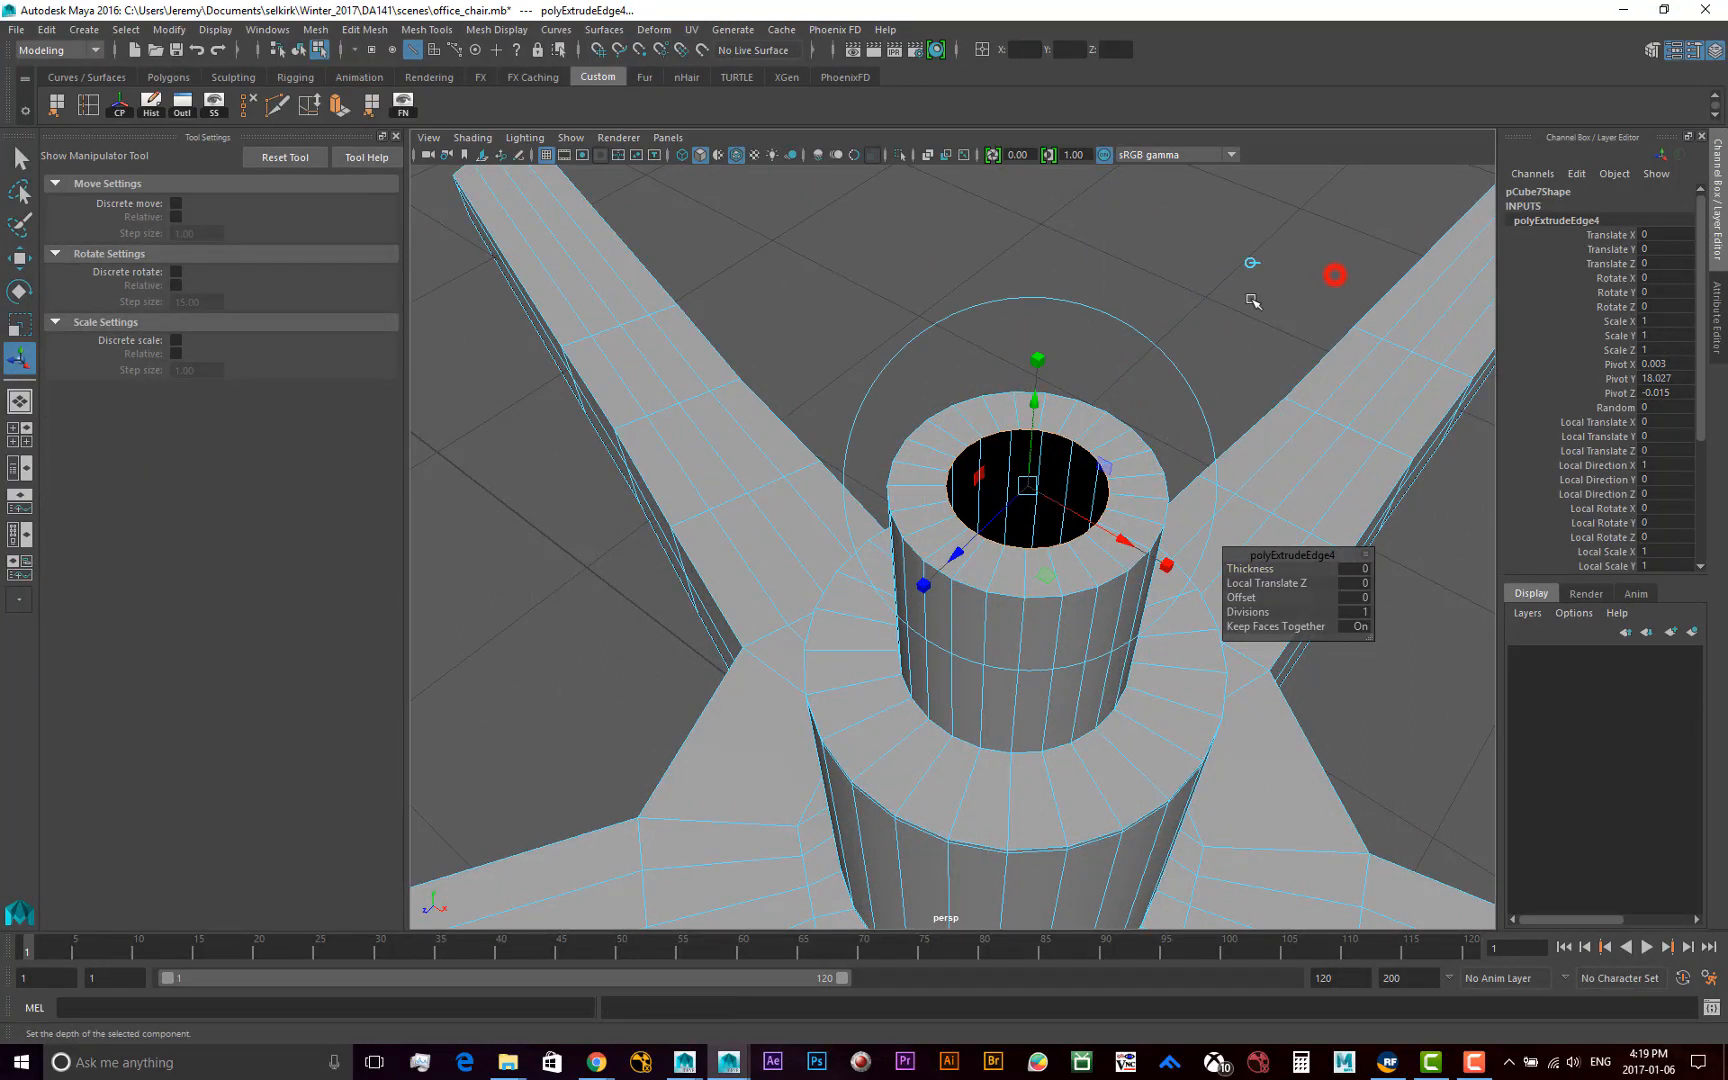
click(1037, 361)
drag(1034, 489, 1006, 491)
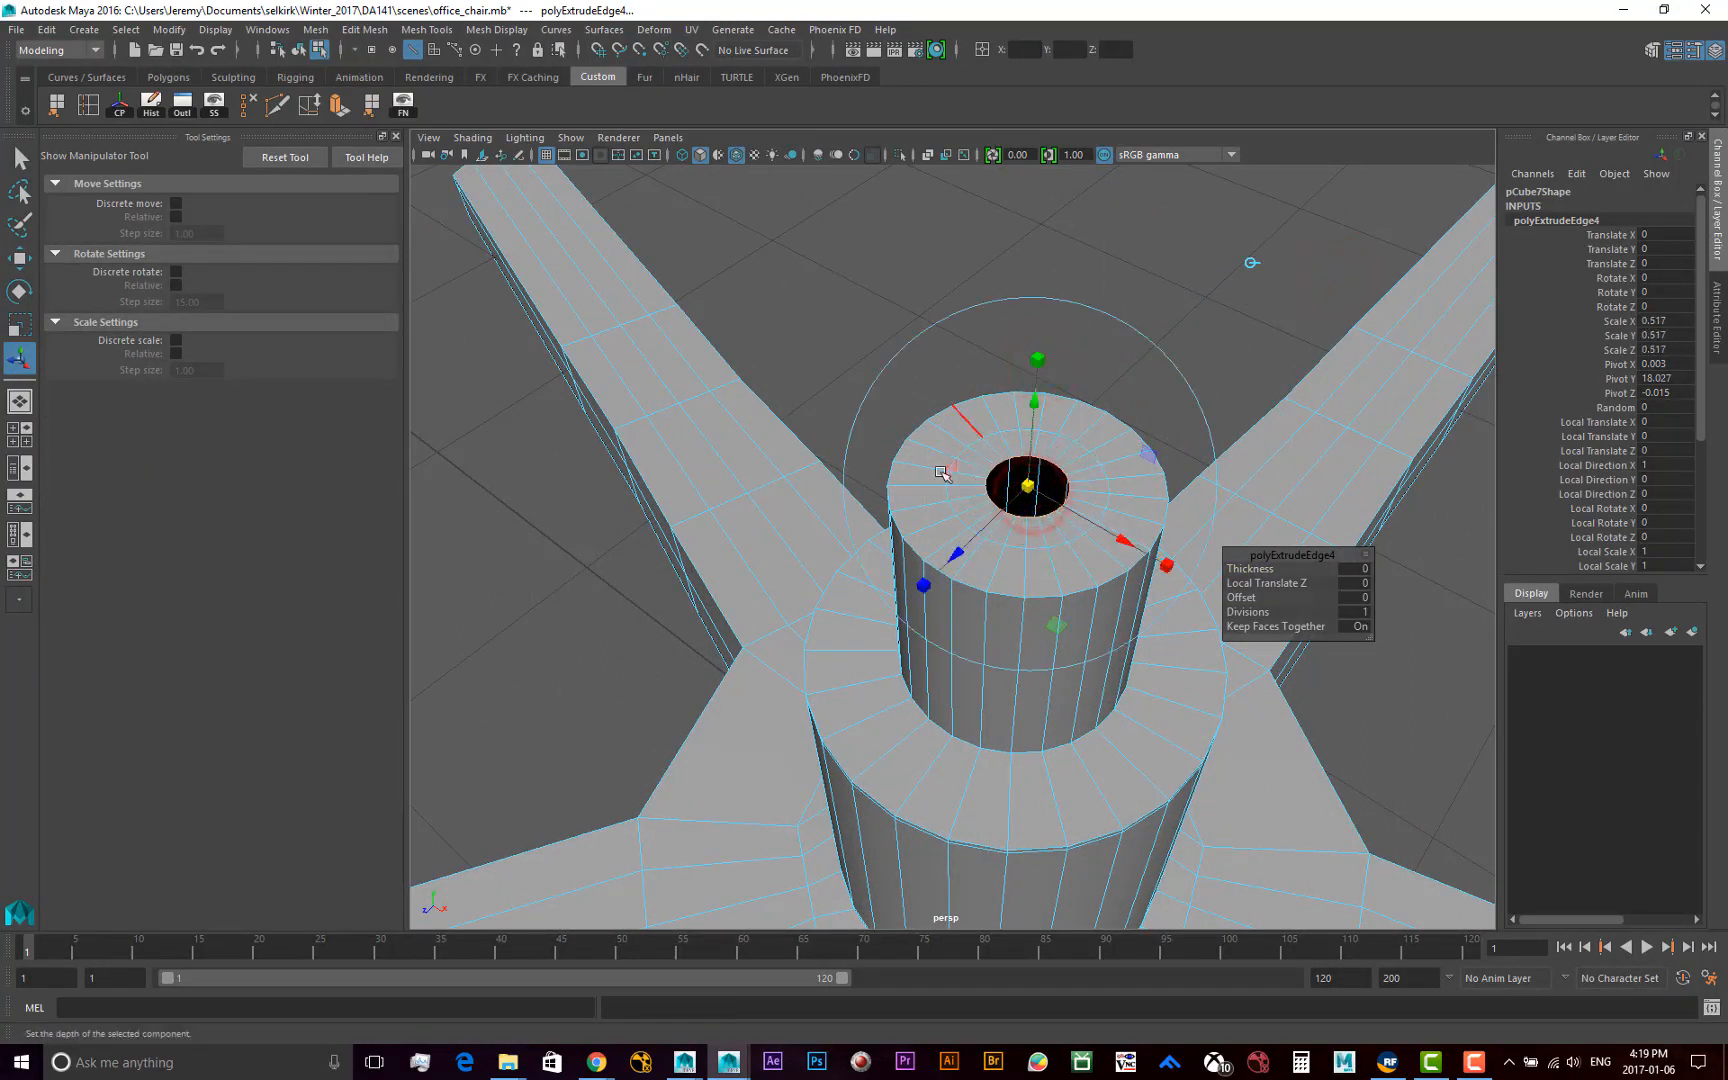
key(w)
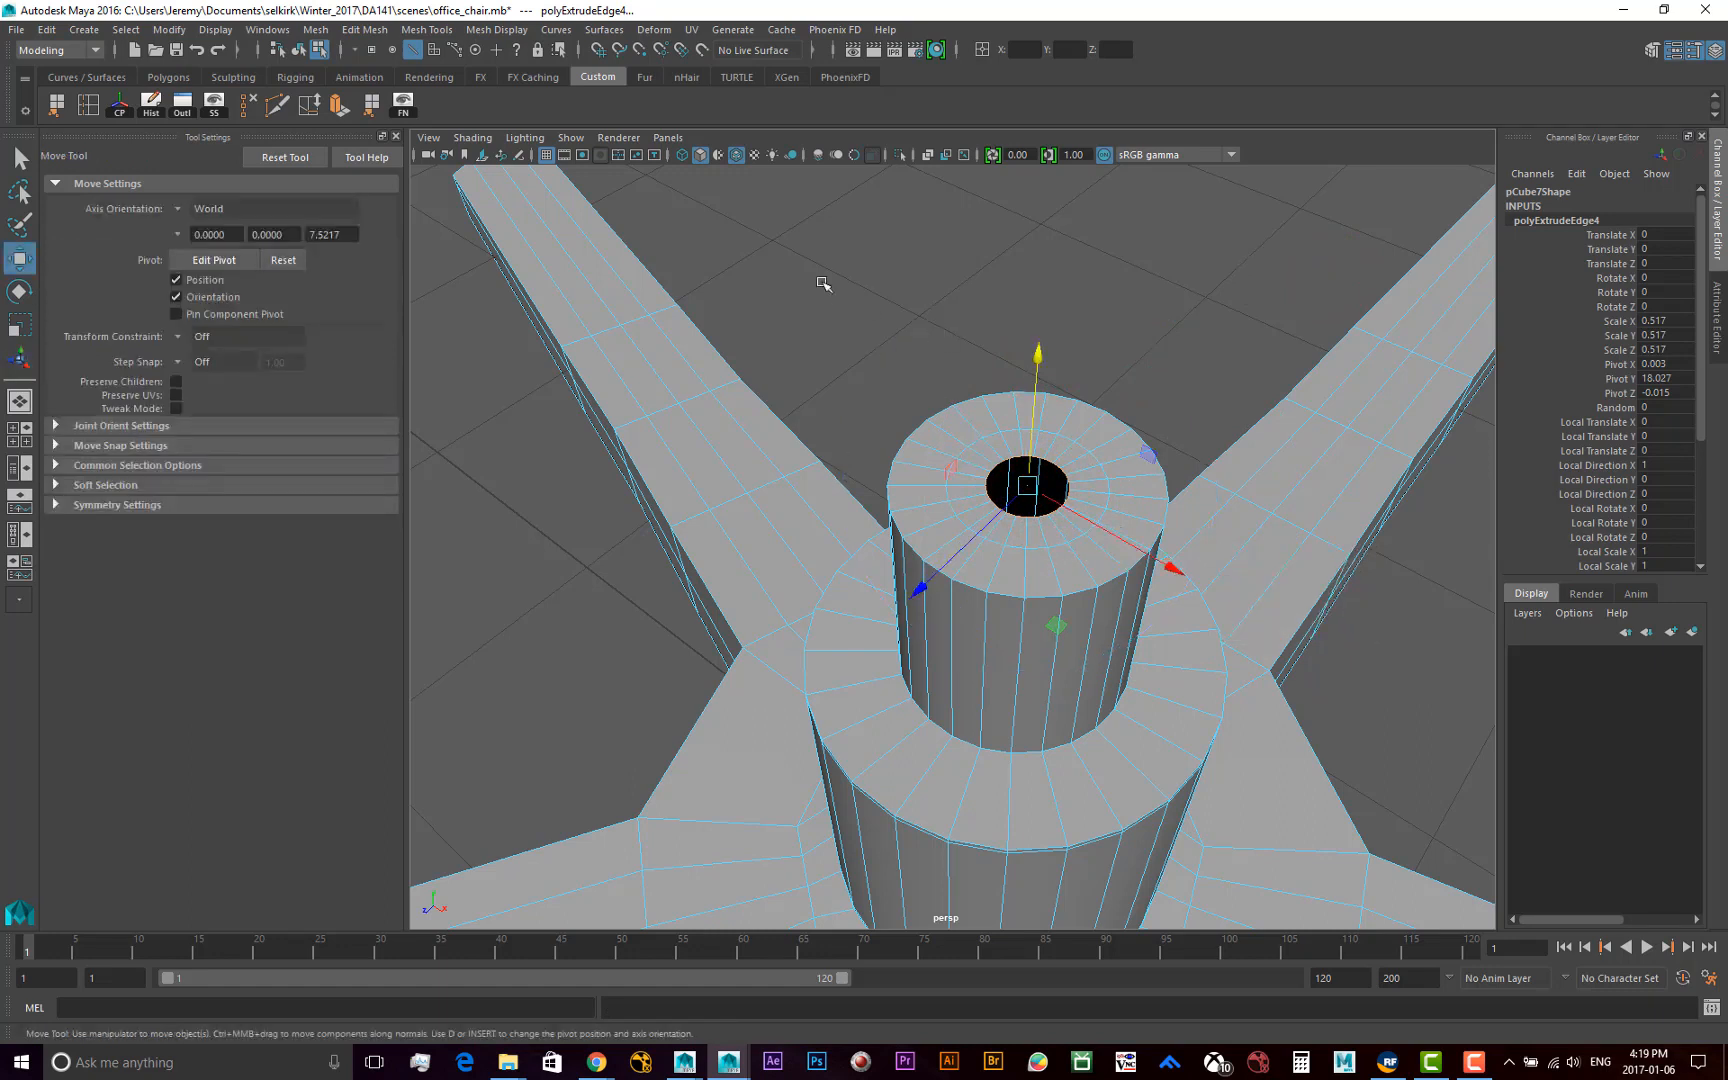
Try the Connect operation on the small hole's edge loop and undo it
click(316, 30)
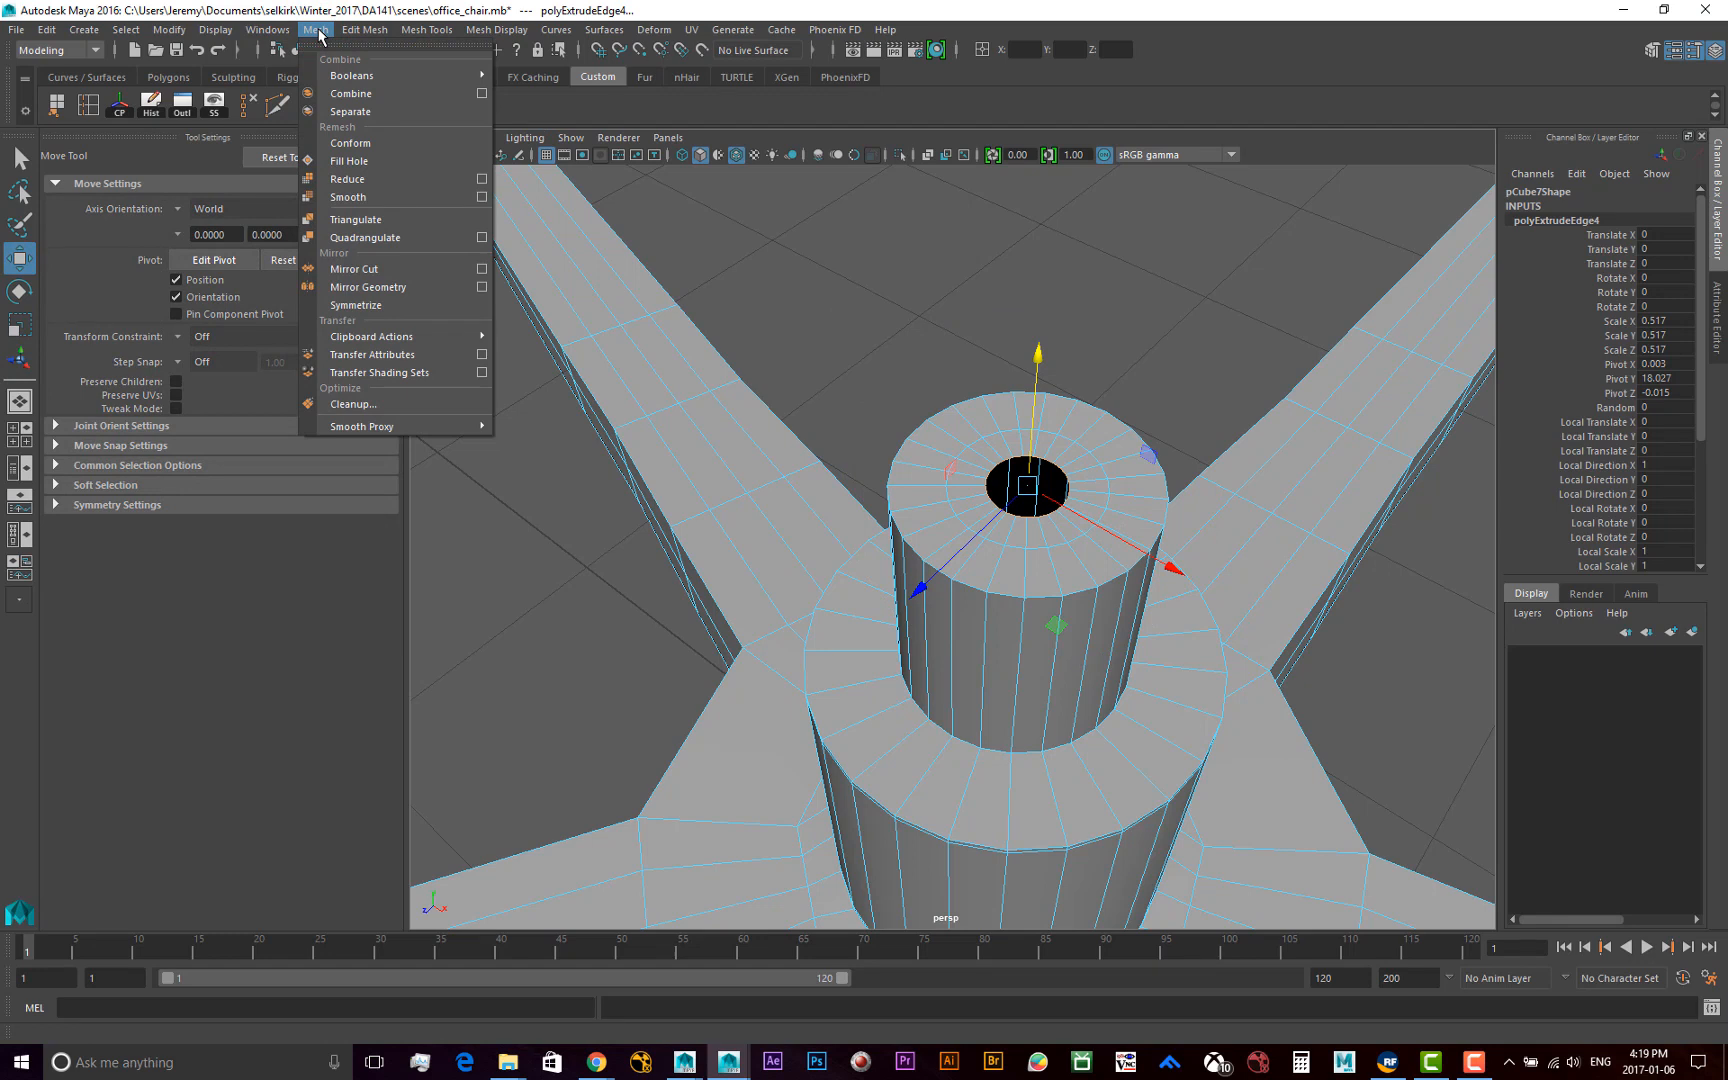
mouse_move(366, 37)
mouse_move(301, 30)
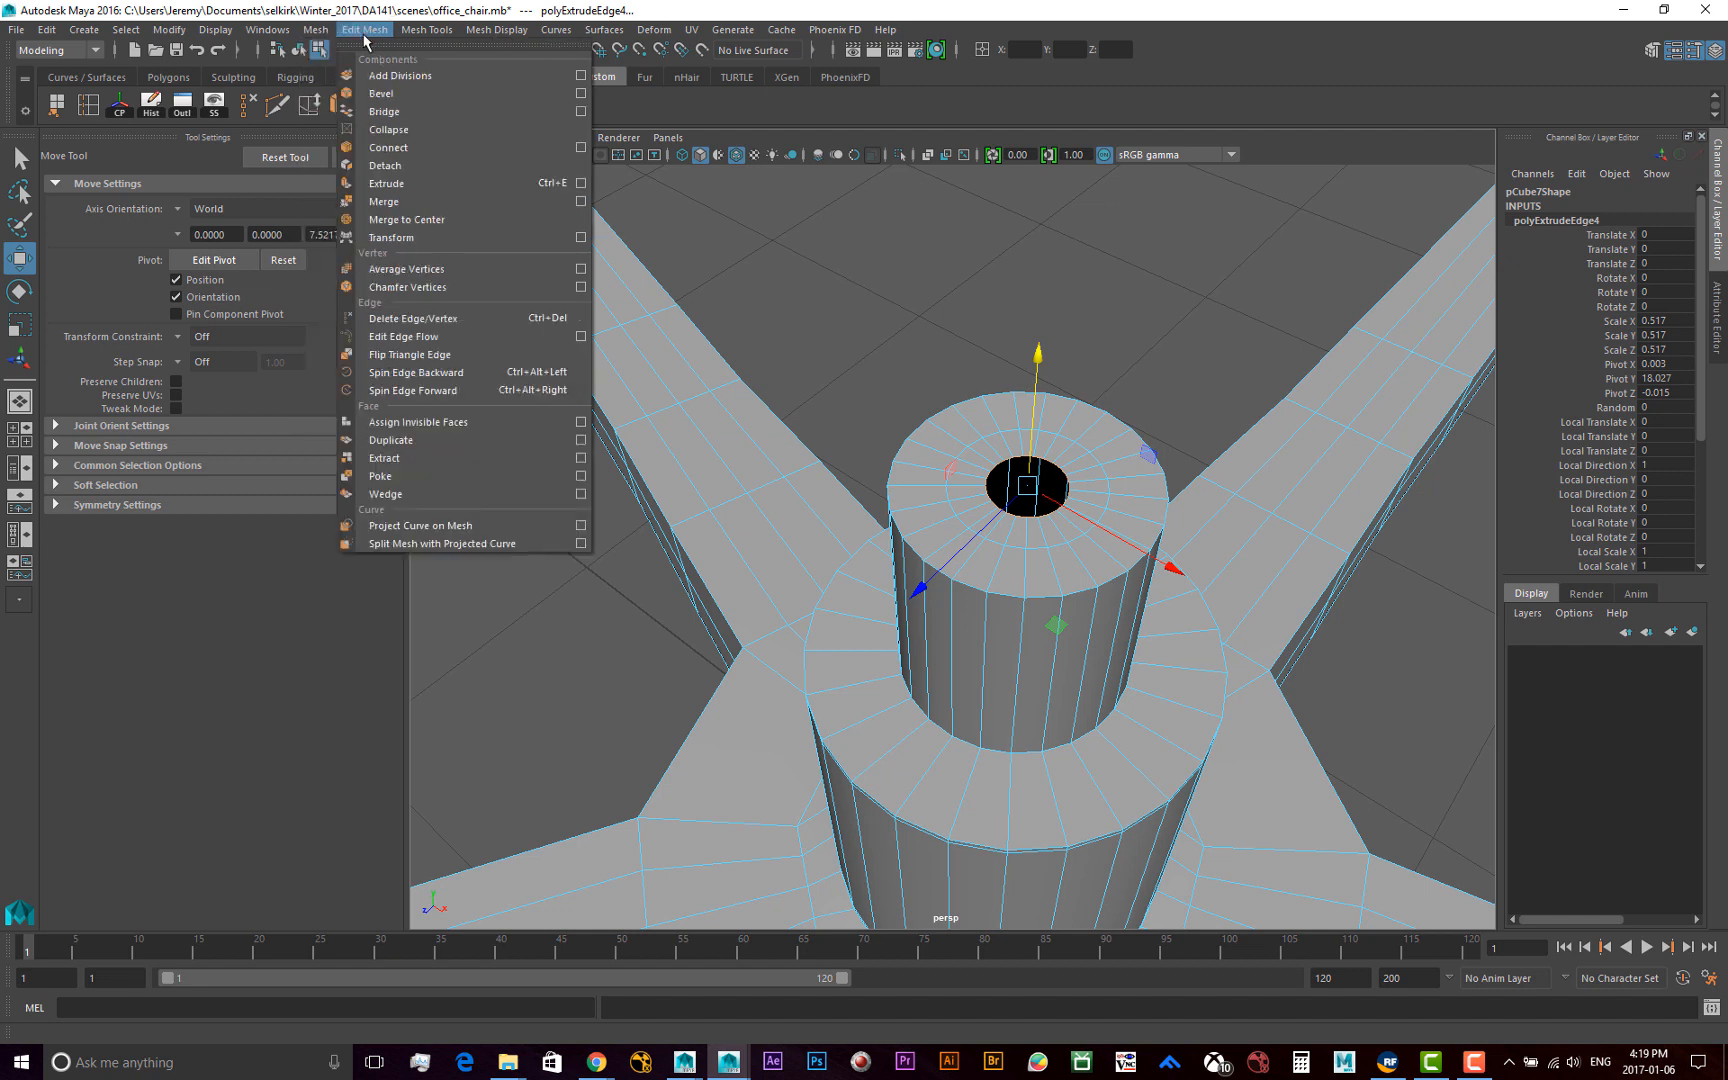
click(393, 148)
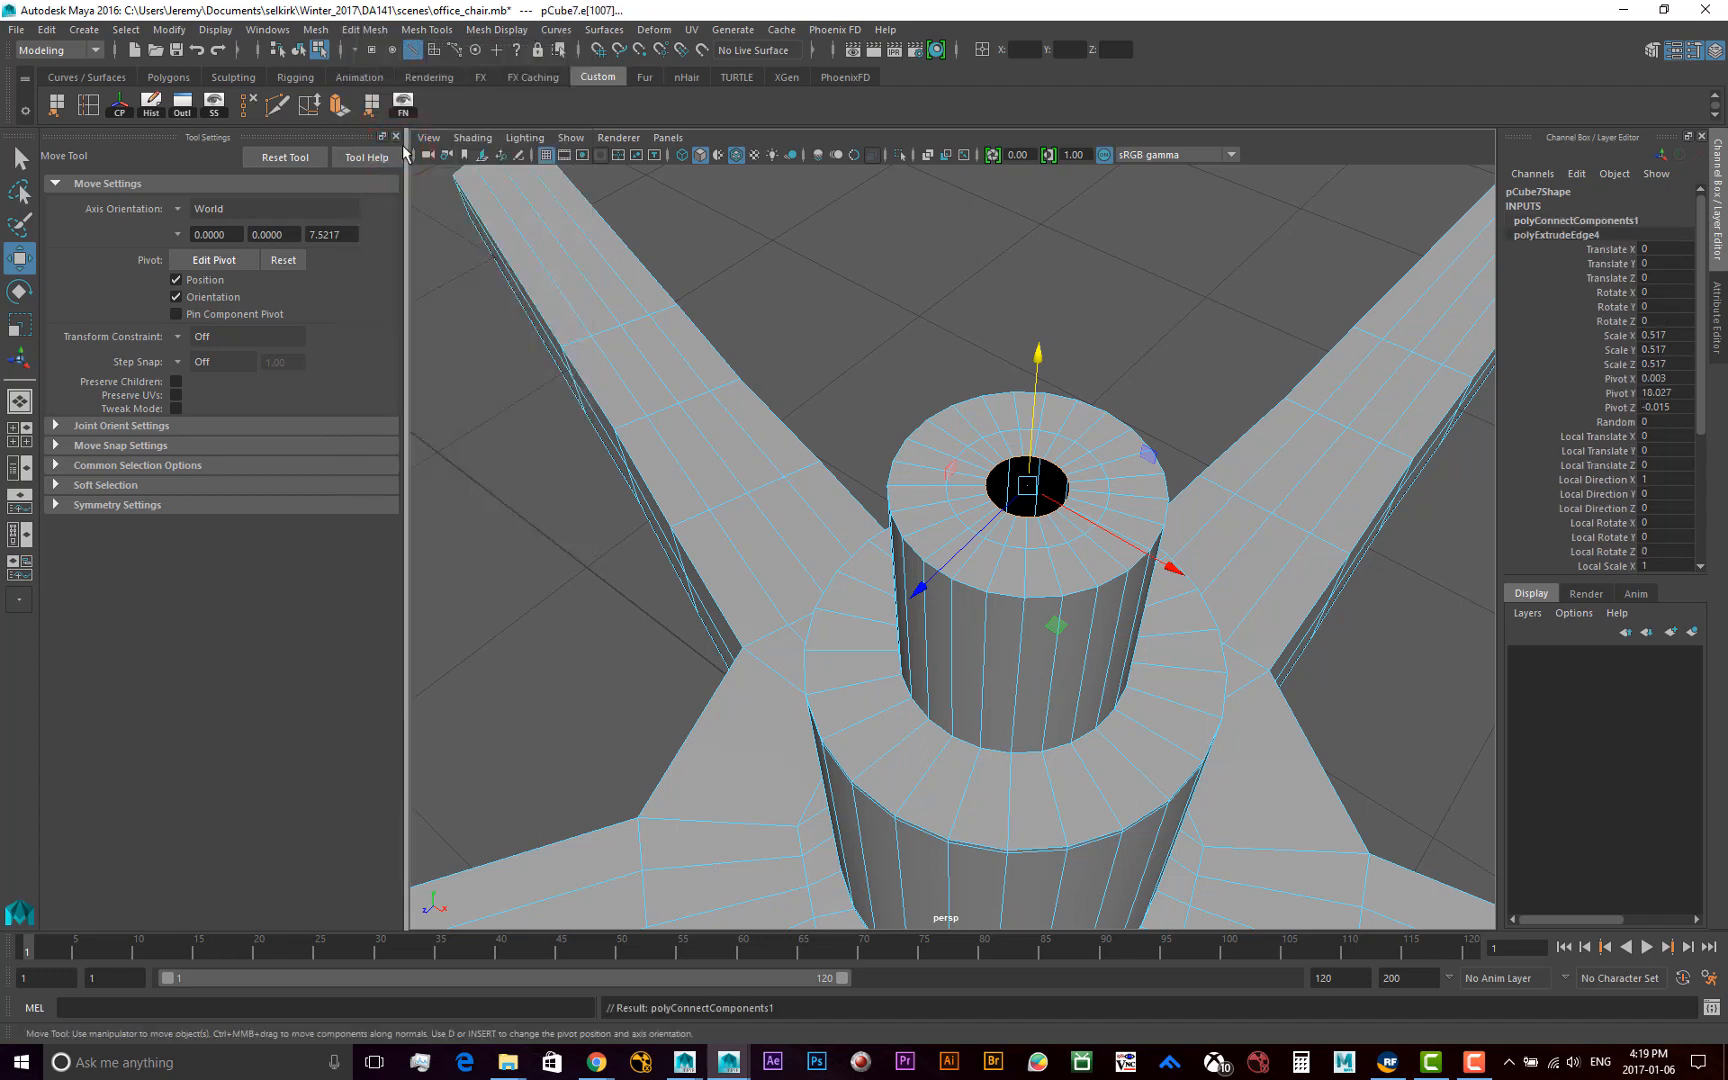
key(ctrl+z)
Try merging the small hole's edge loop to its center, inspect the cap in object mode, and undo the merge
click(379, 32)
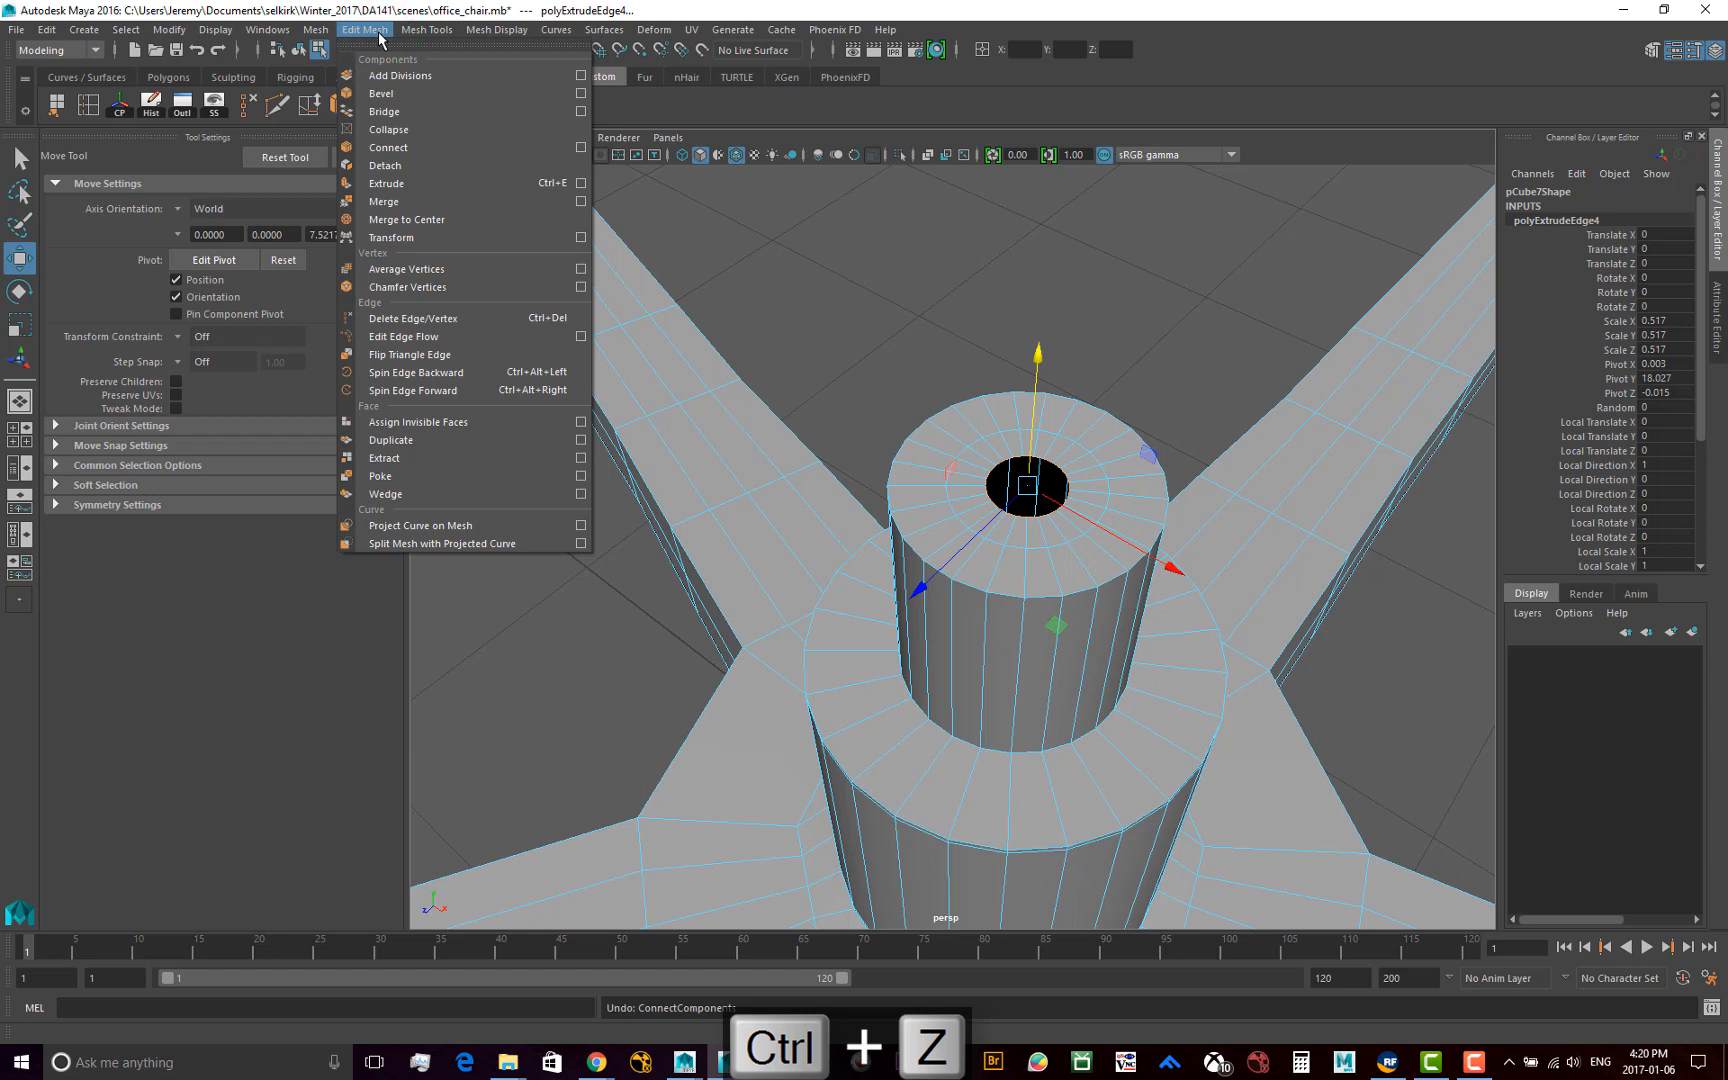
click(408, 220)
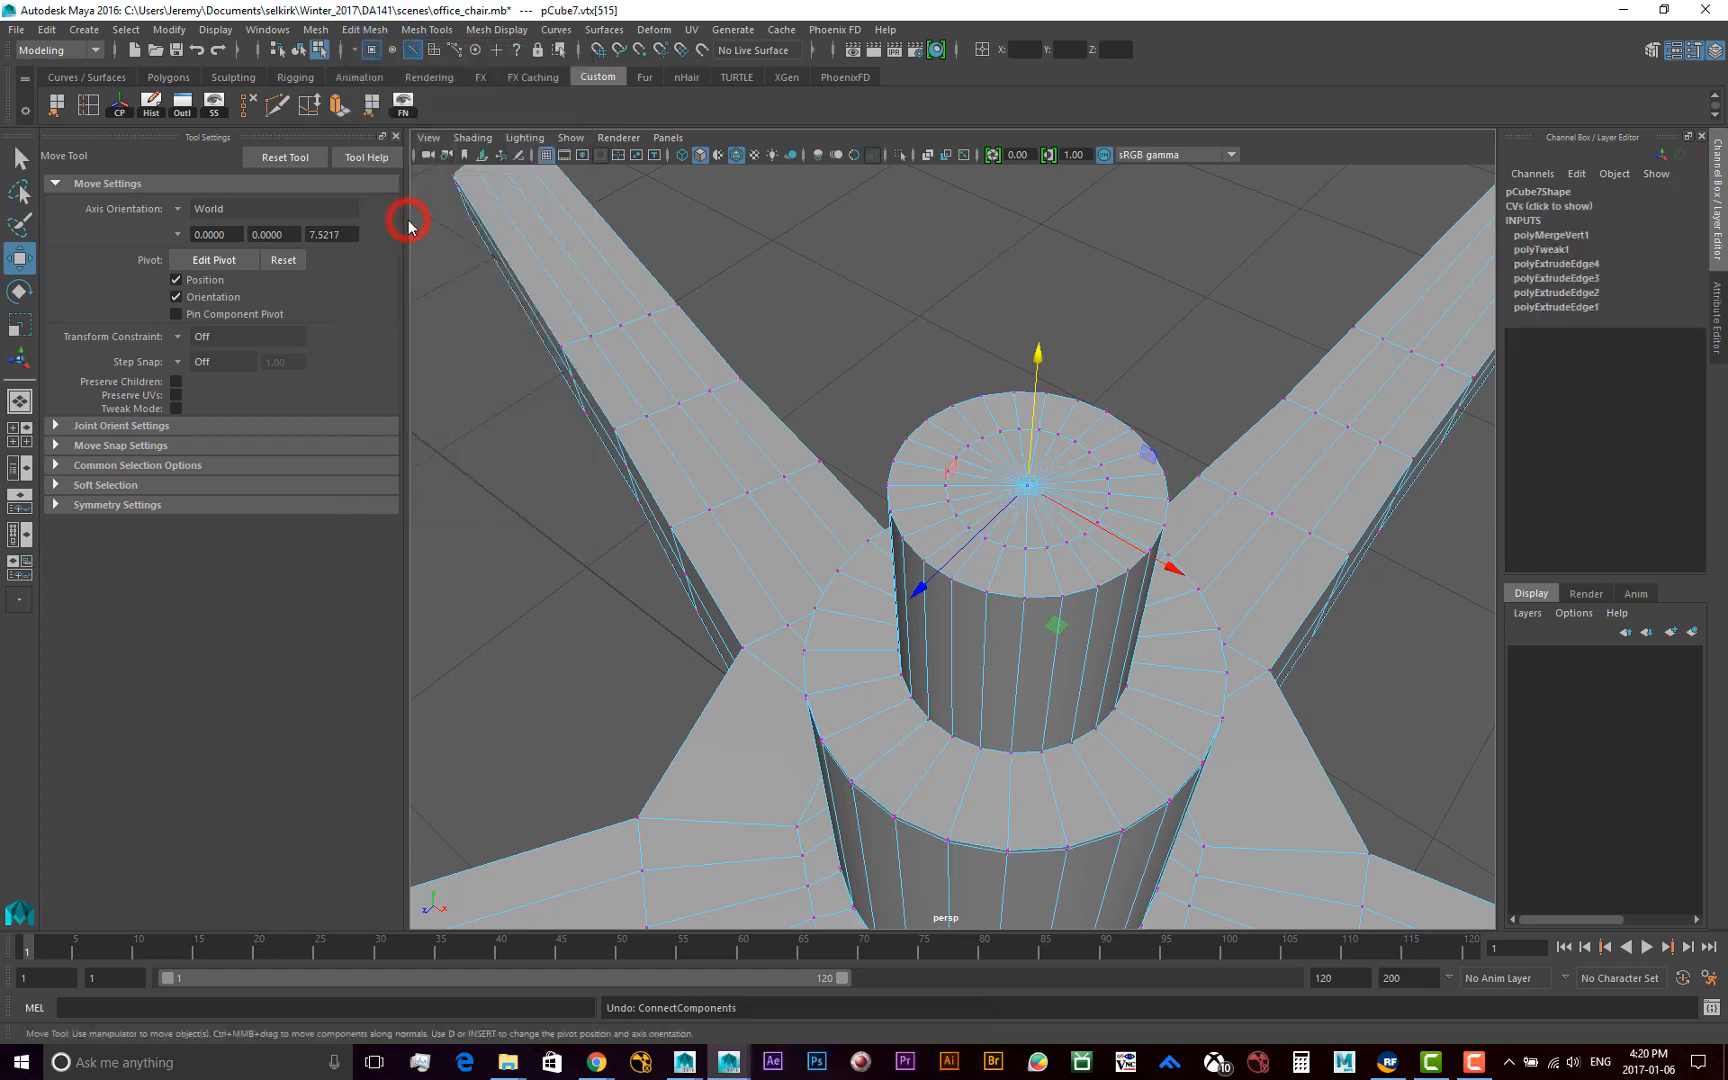
scroll(1040, 513, up, 6)
scroll(1040, 513, down, 4)
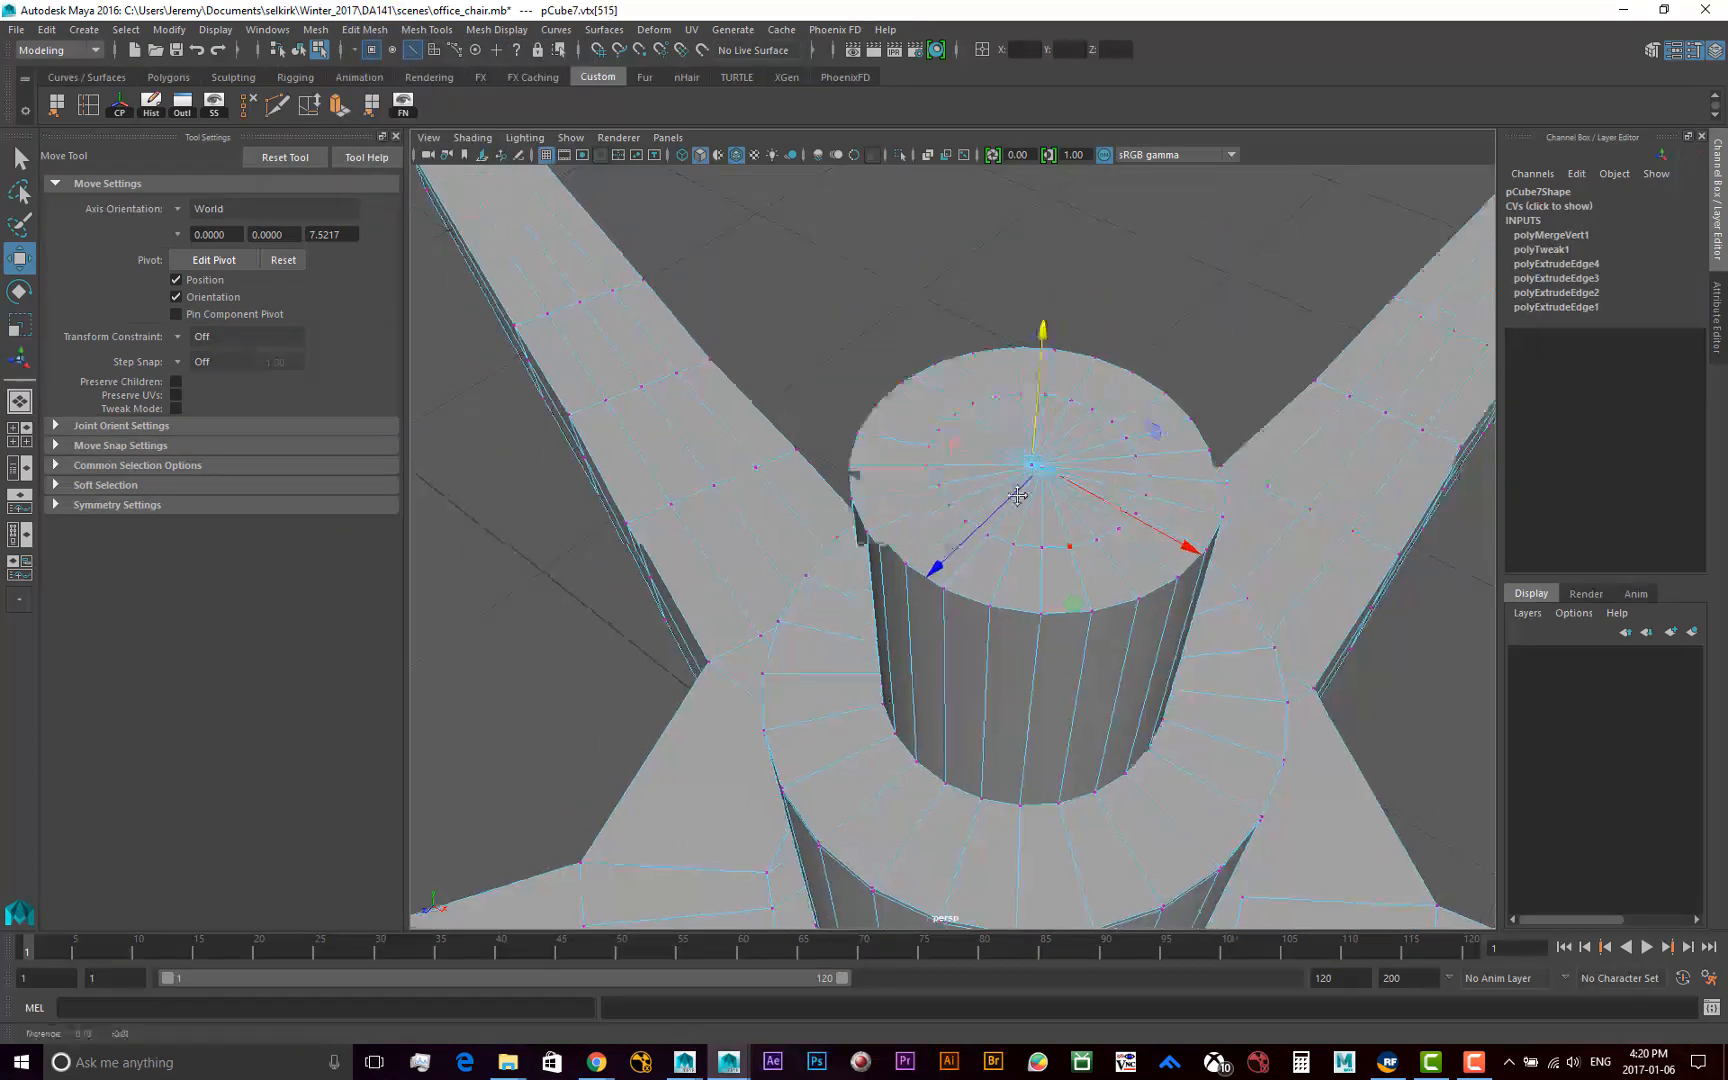
alt+drag(1025, 496, 1000, 532)
key(F8)
scroll(868, 506, down, 5)
alt+right_drag(816, 558, 983, 573)
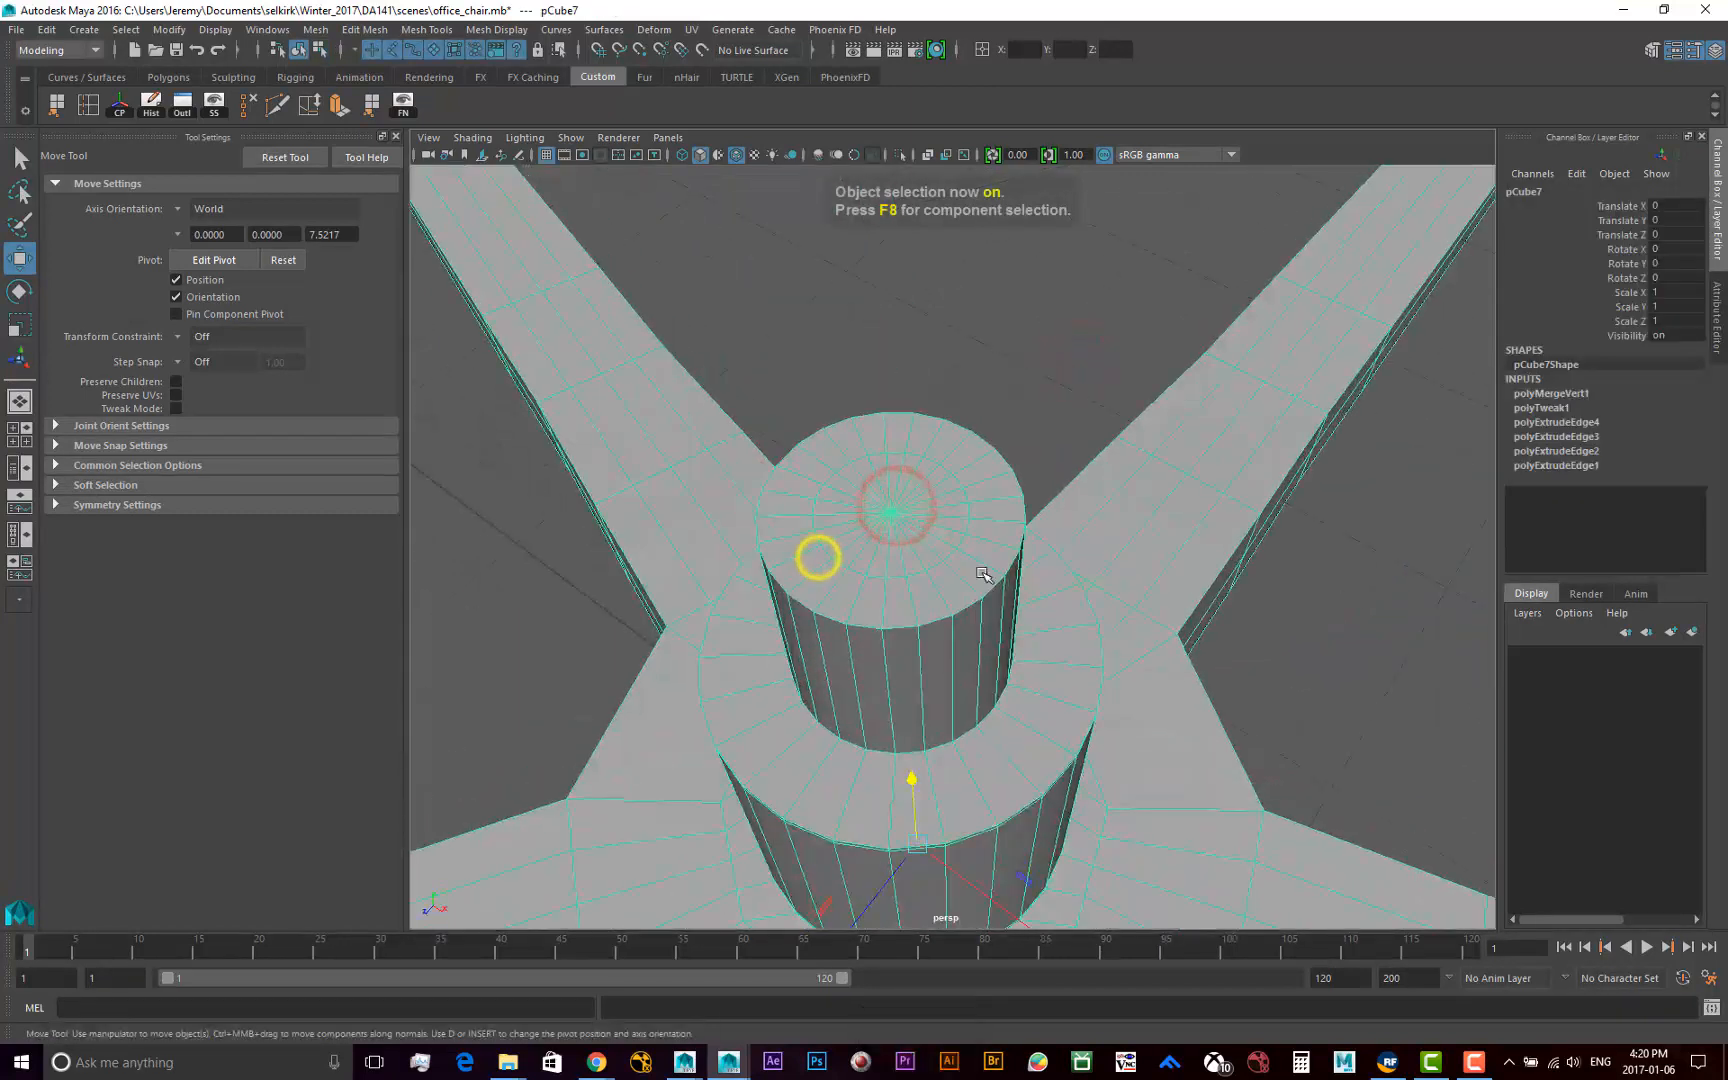
key(ctrl+z)
key(ctrl+z)
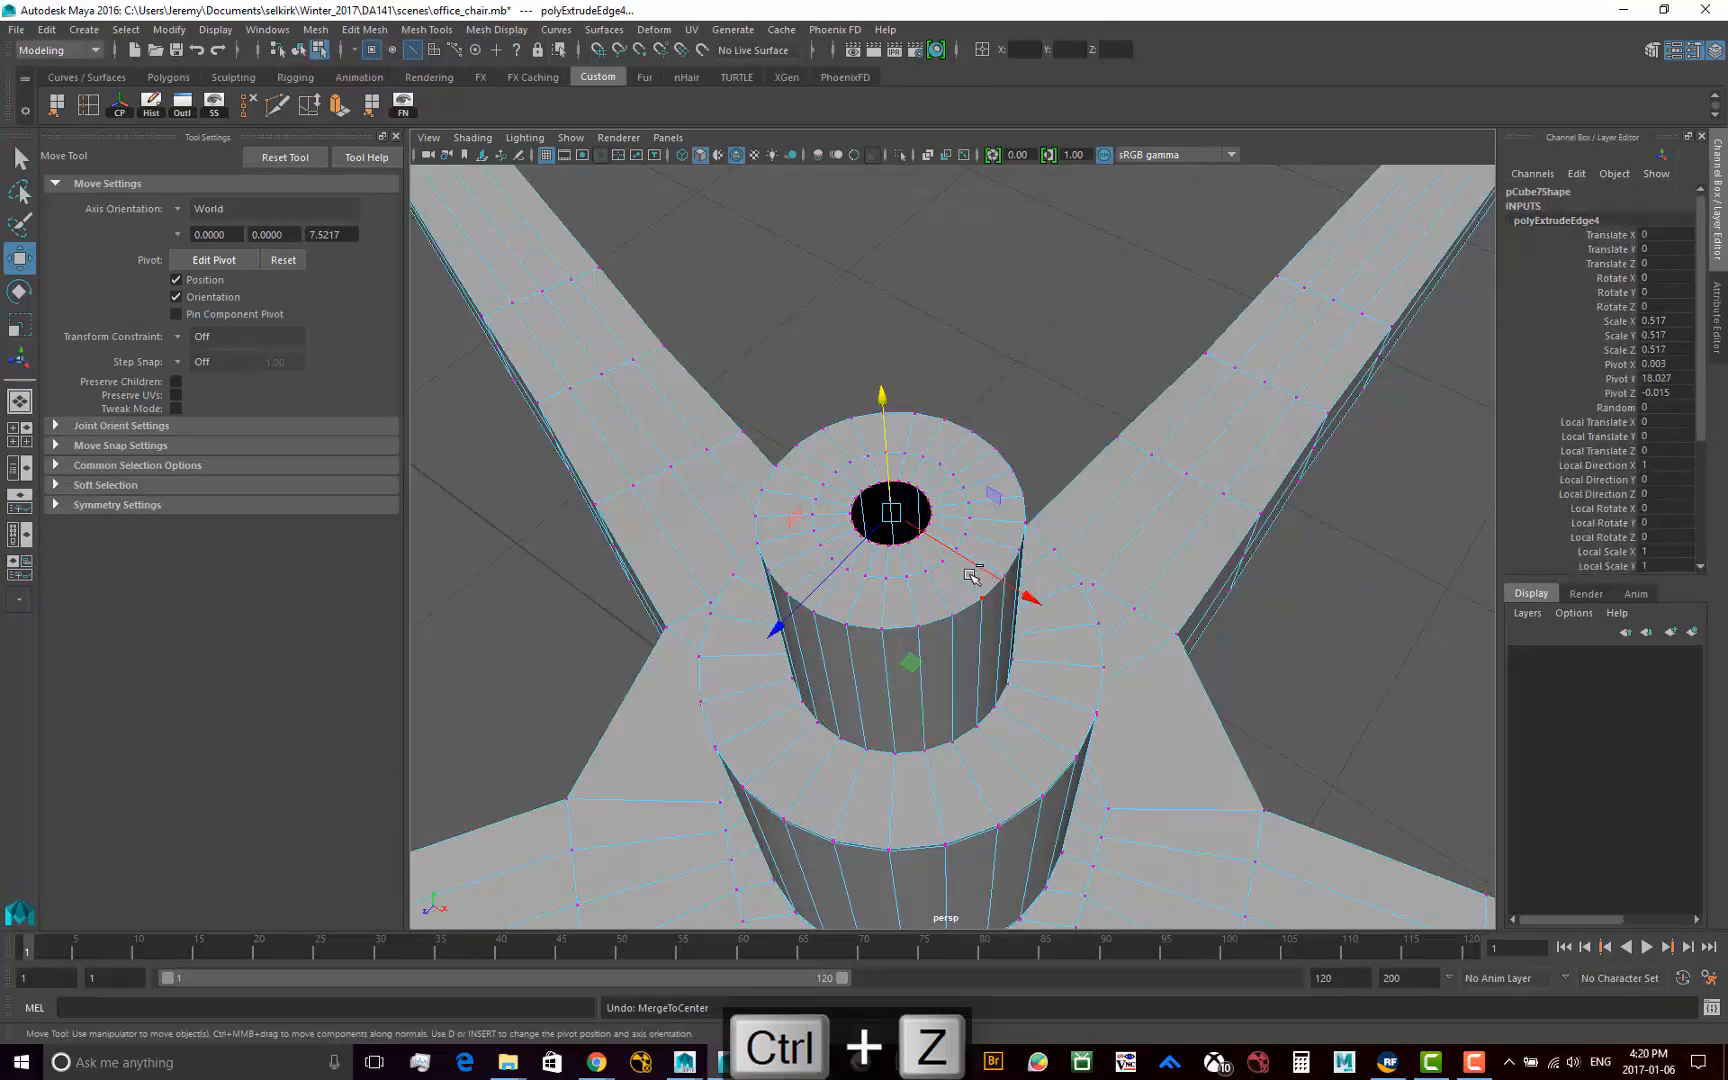
Reselect the full edge loop around the small hole in edge mode and close it with Merge to Center
click(412, 49)
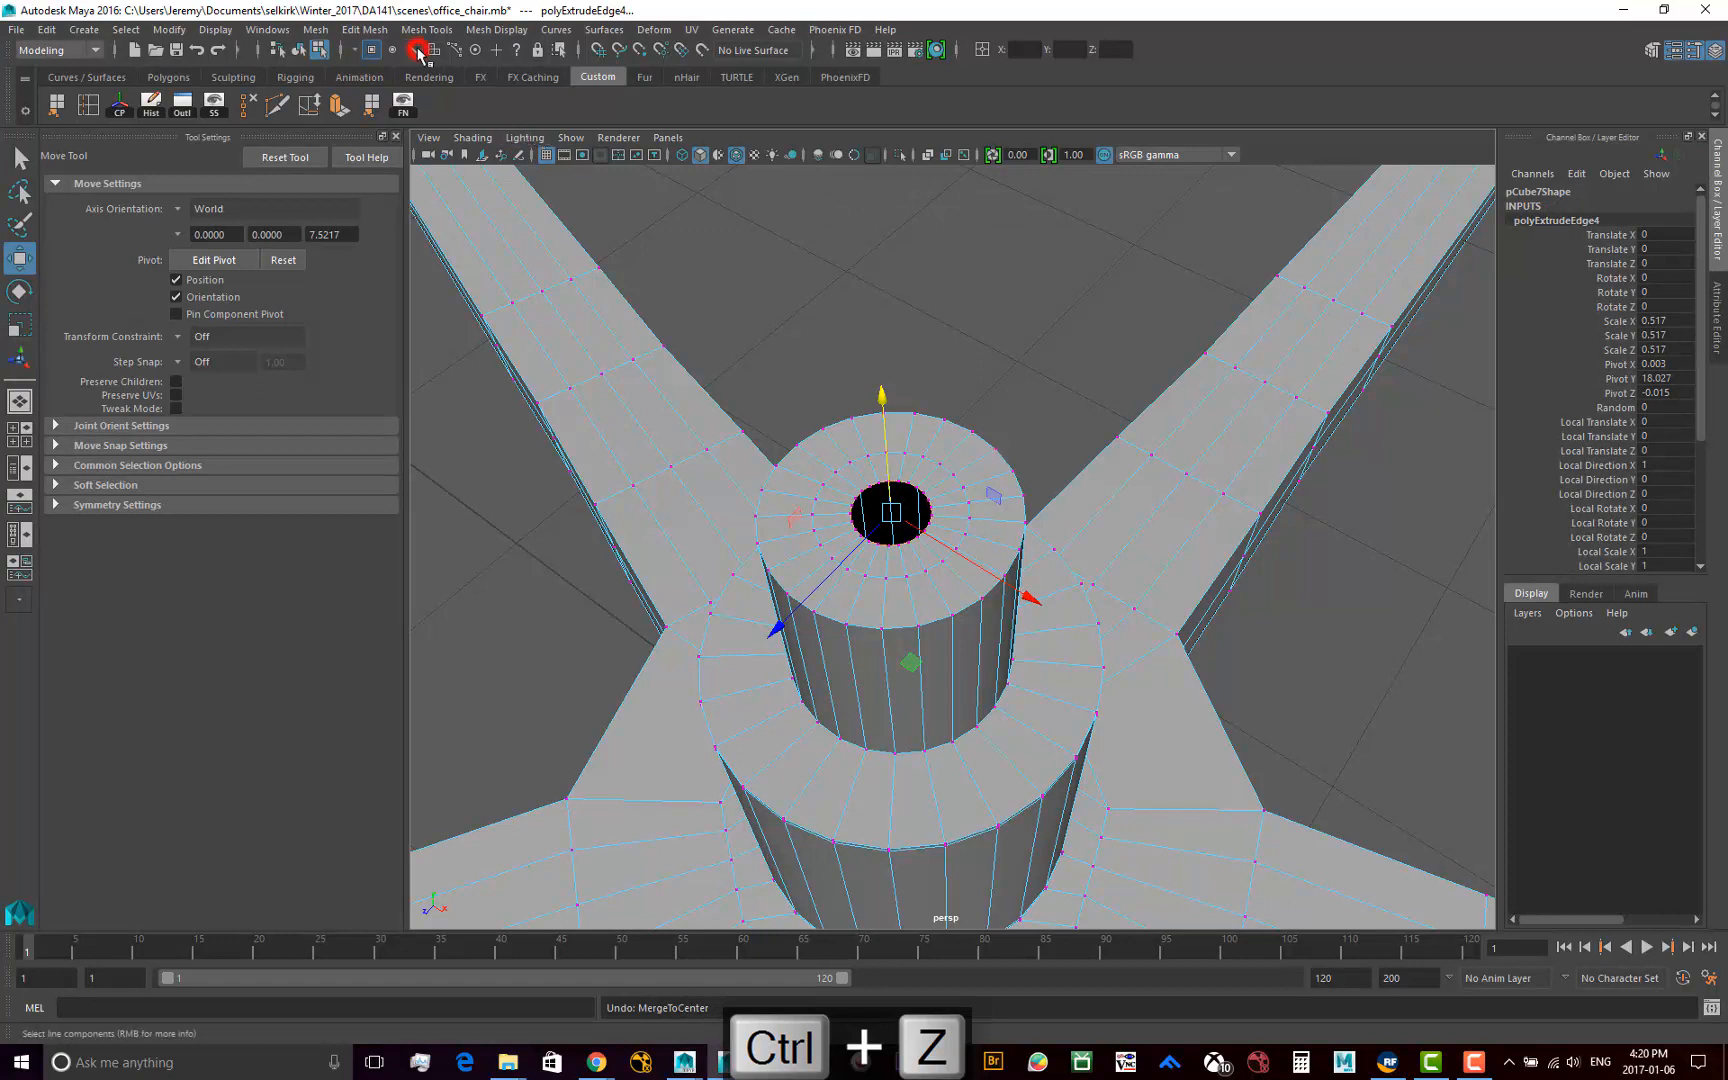
click(964, 378)
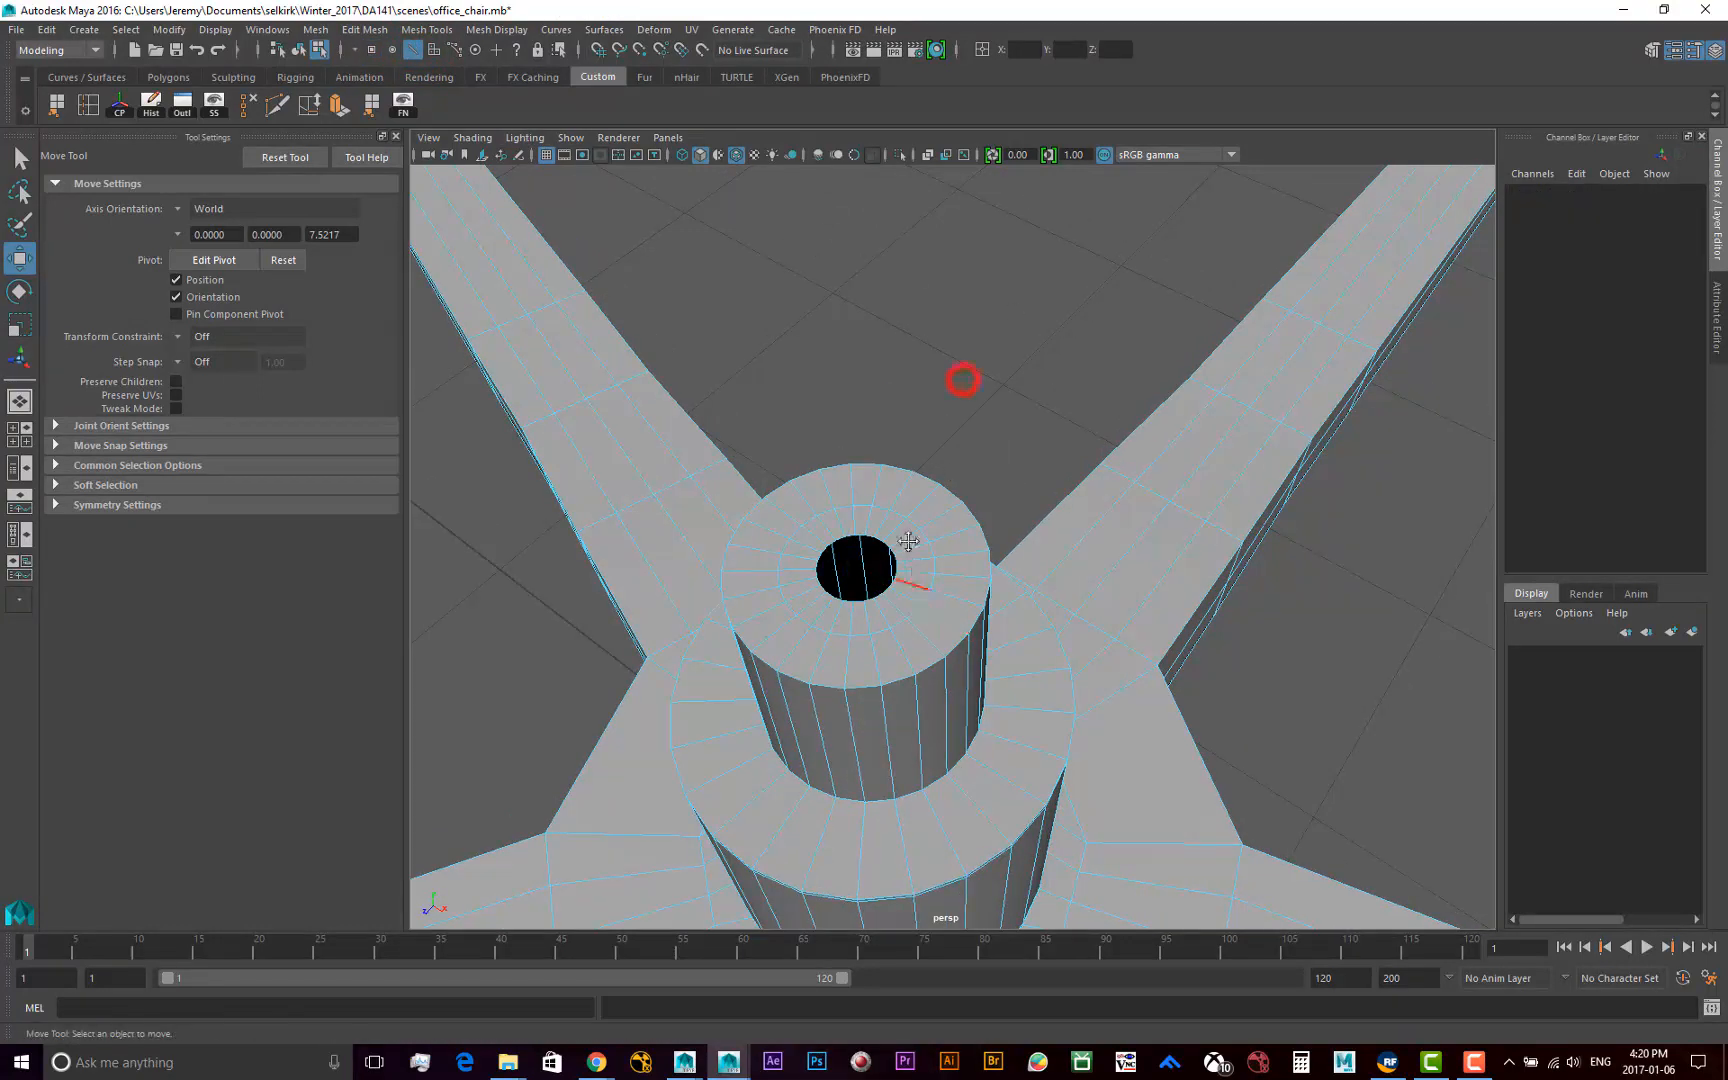
alt+right_drag(810, 610, 1025, 727)
alt+middle_drag(1025, 727, 1064, 634)
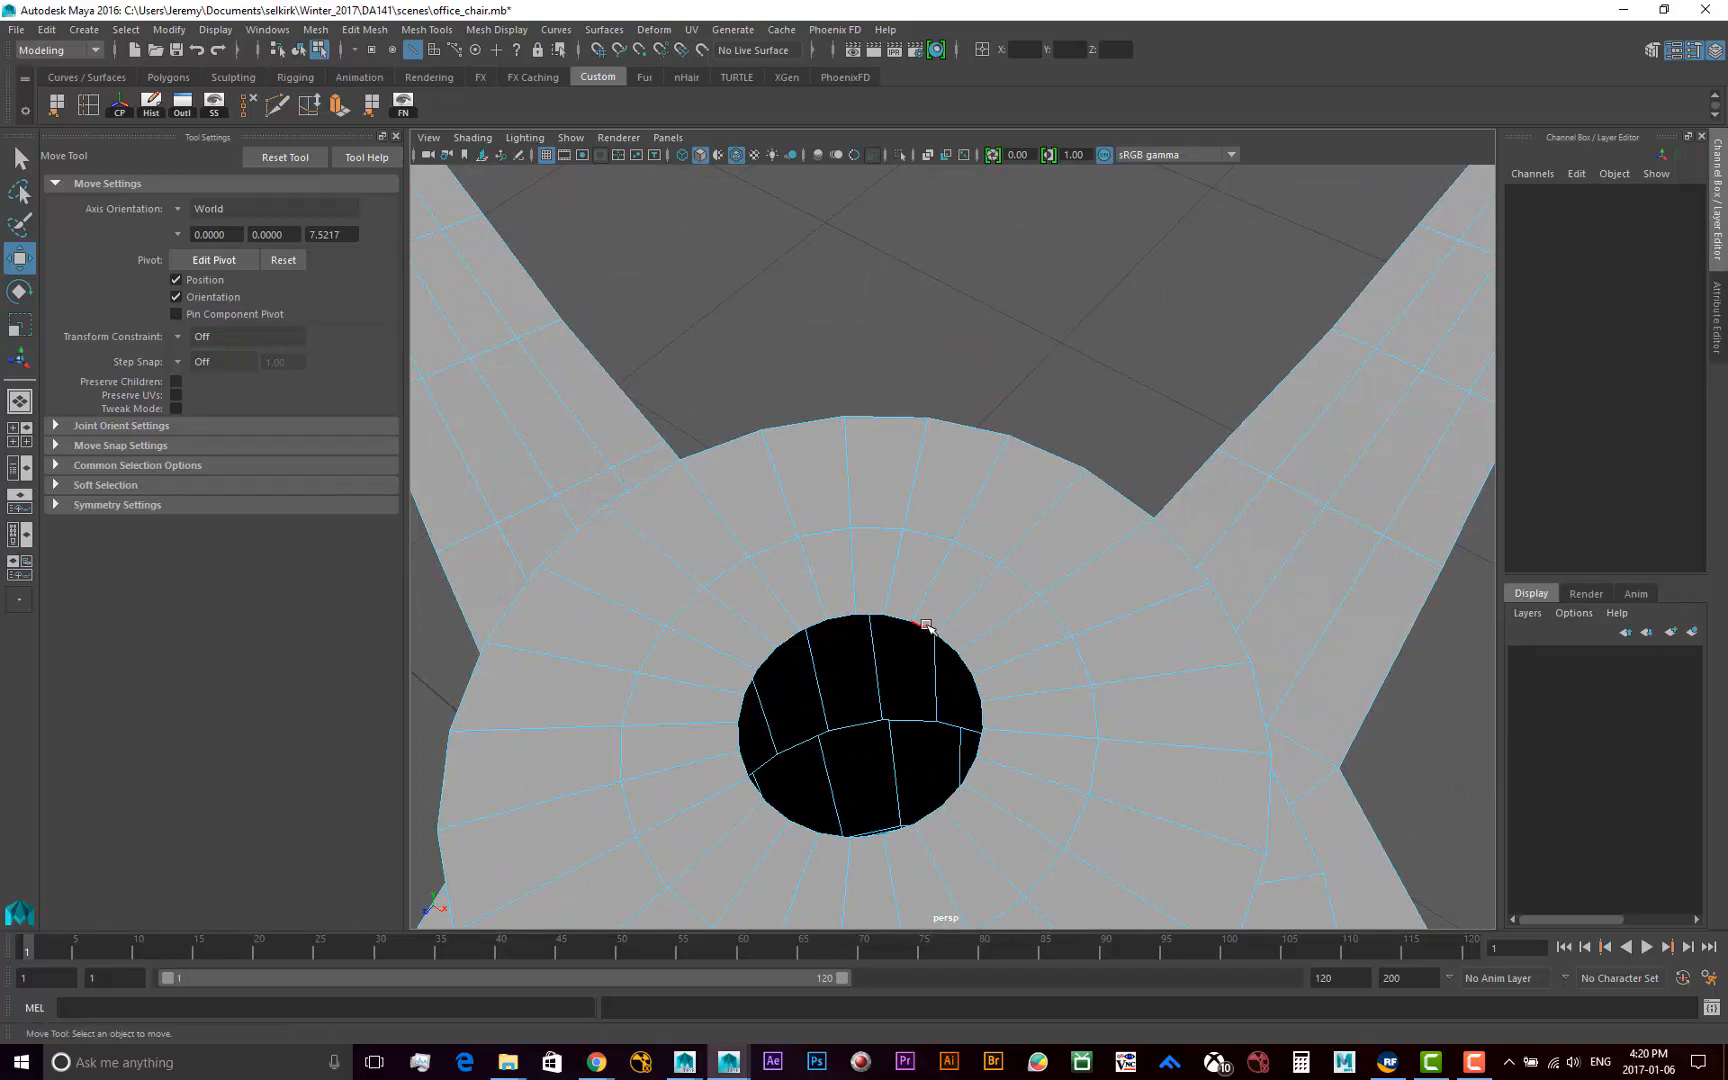
double_click(926, 624)
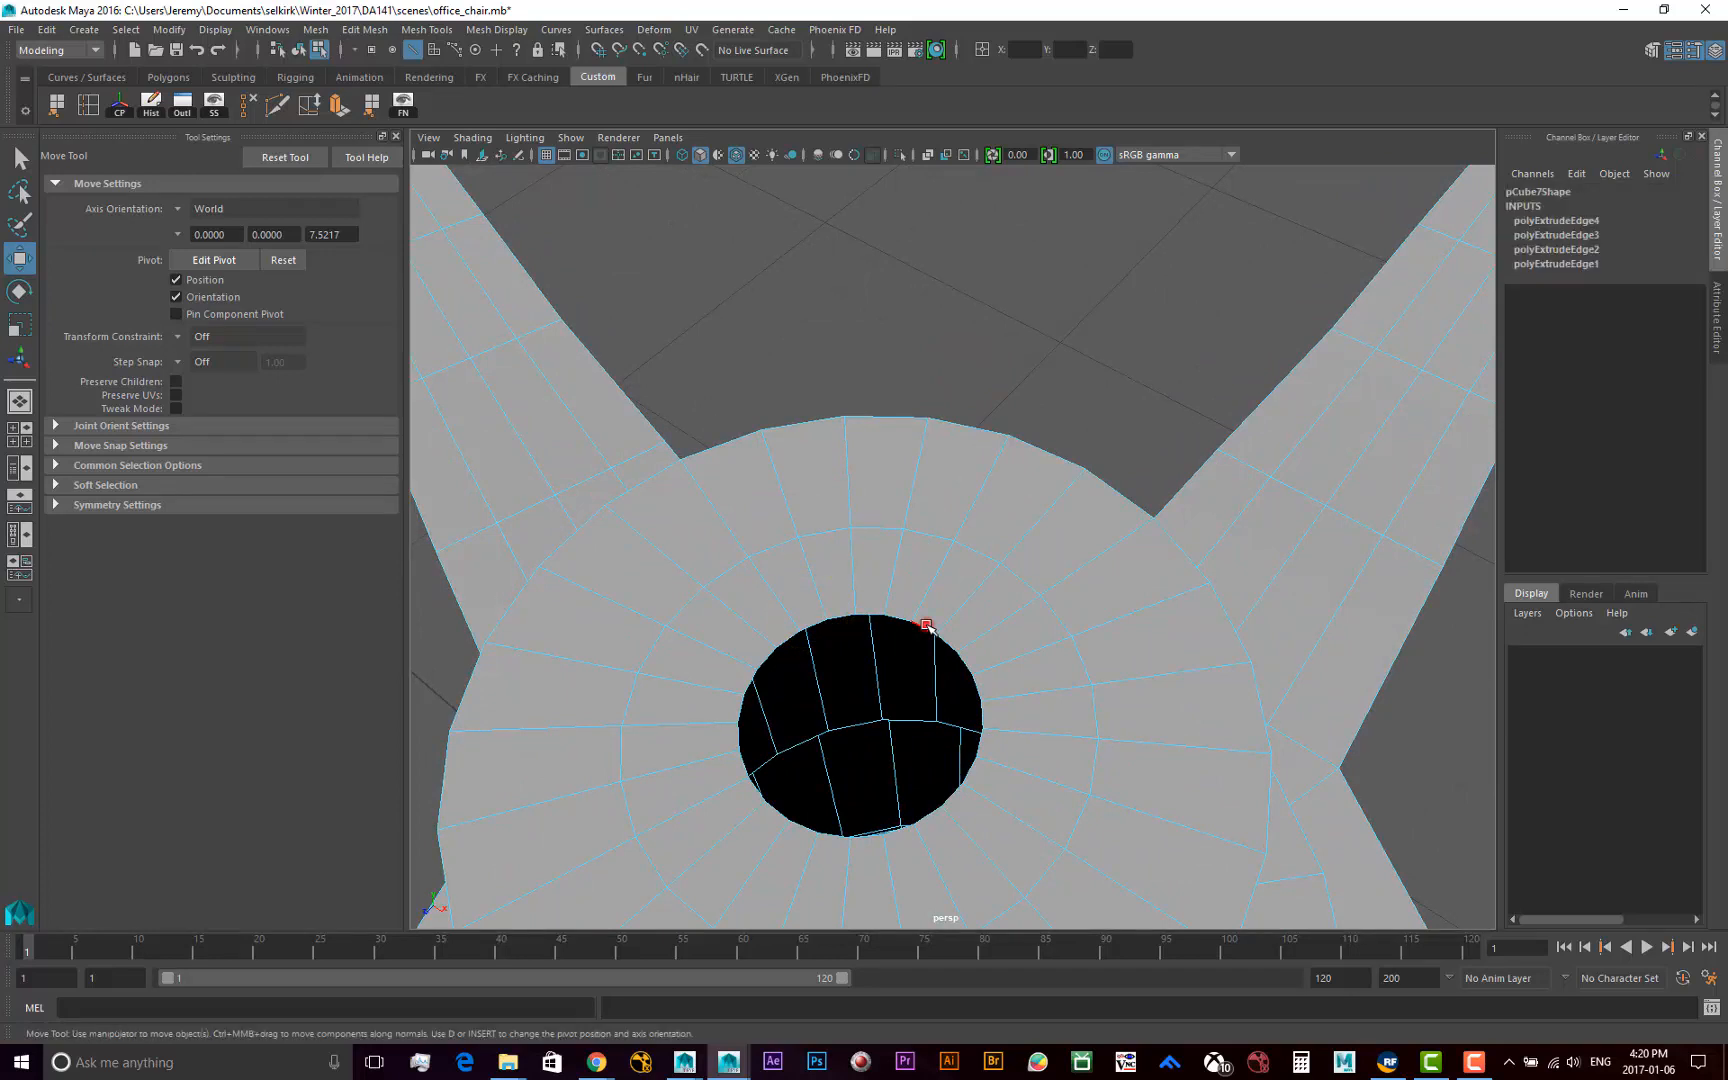
click(320, 31)
mouse_move(374, 35)
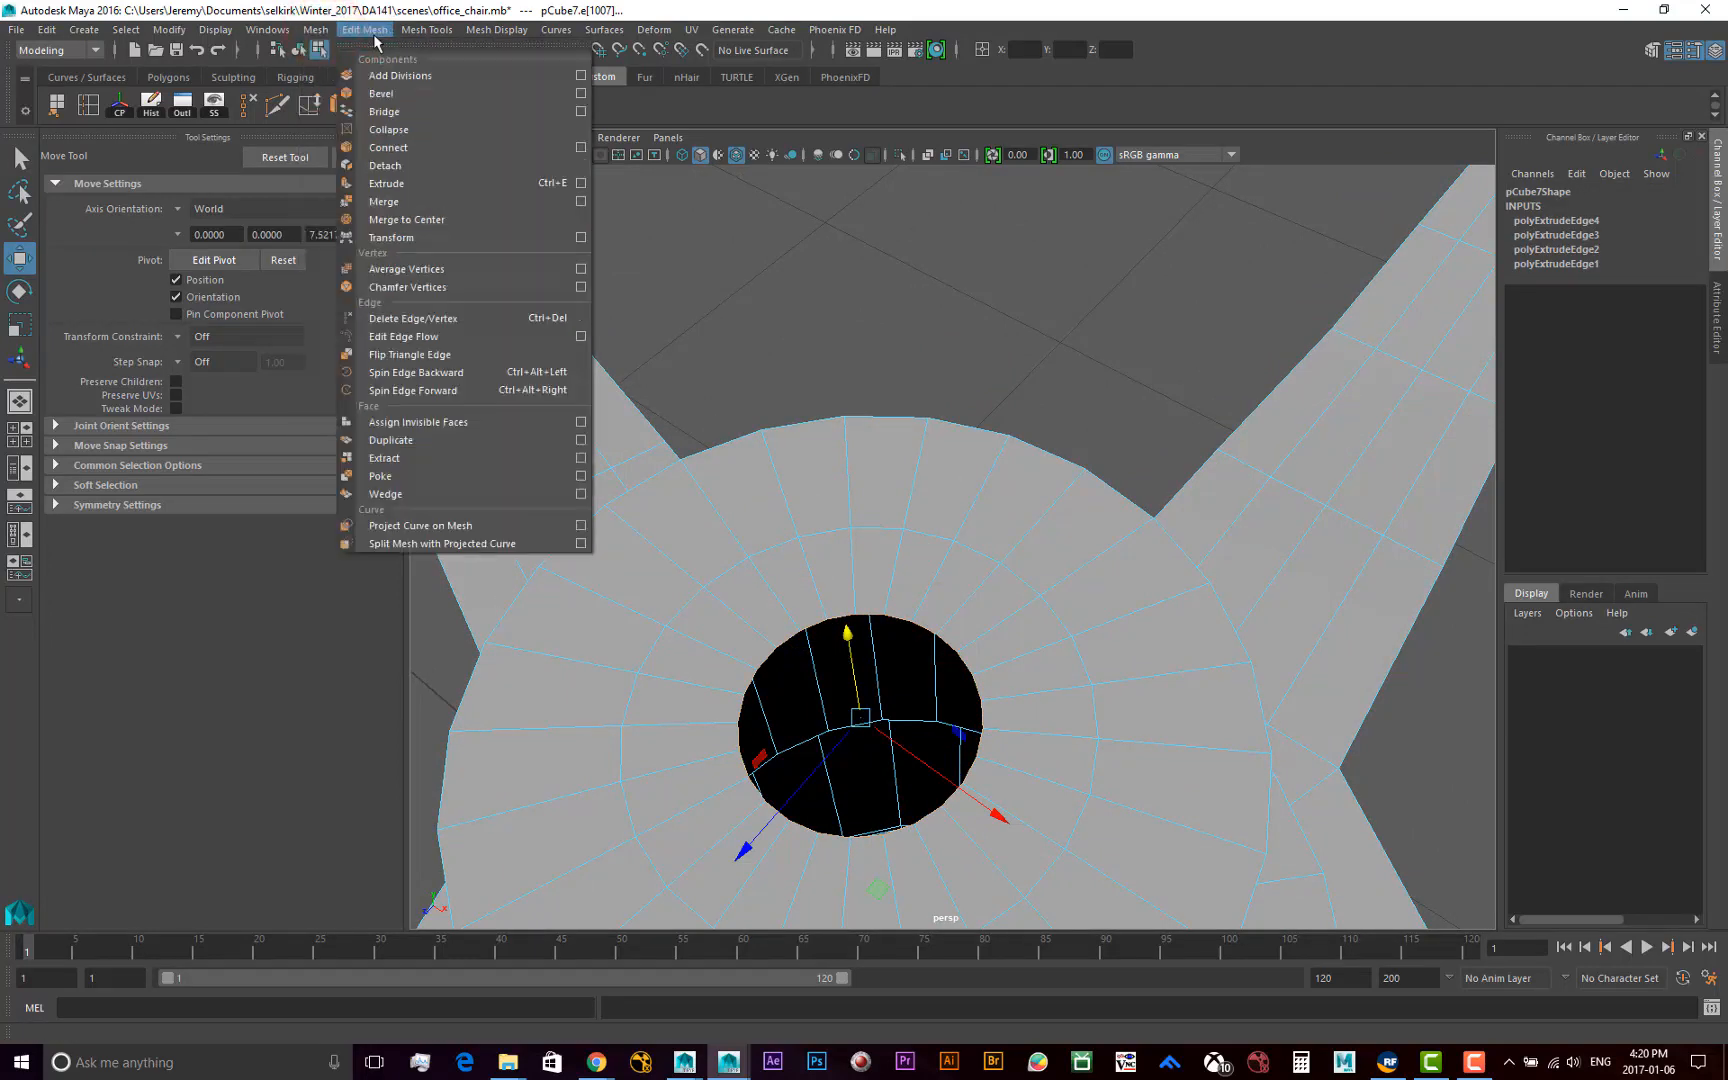
click(418, 222)
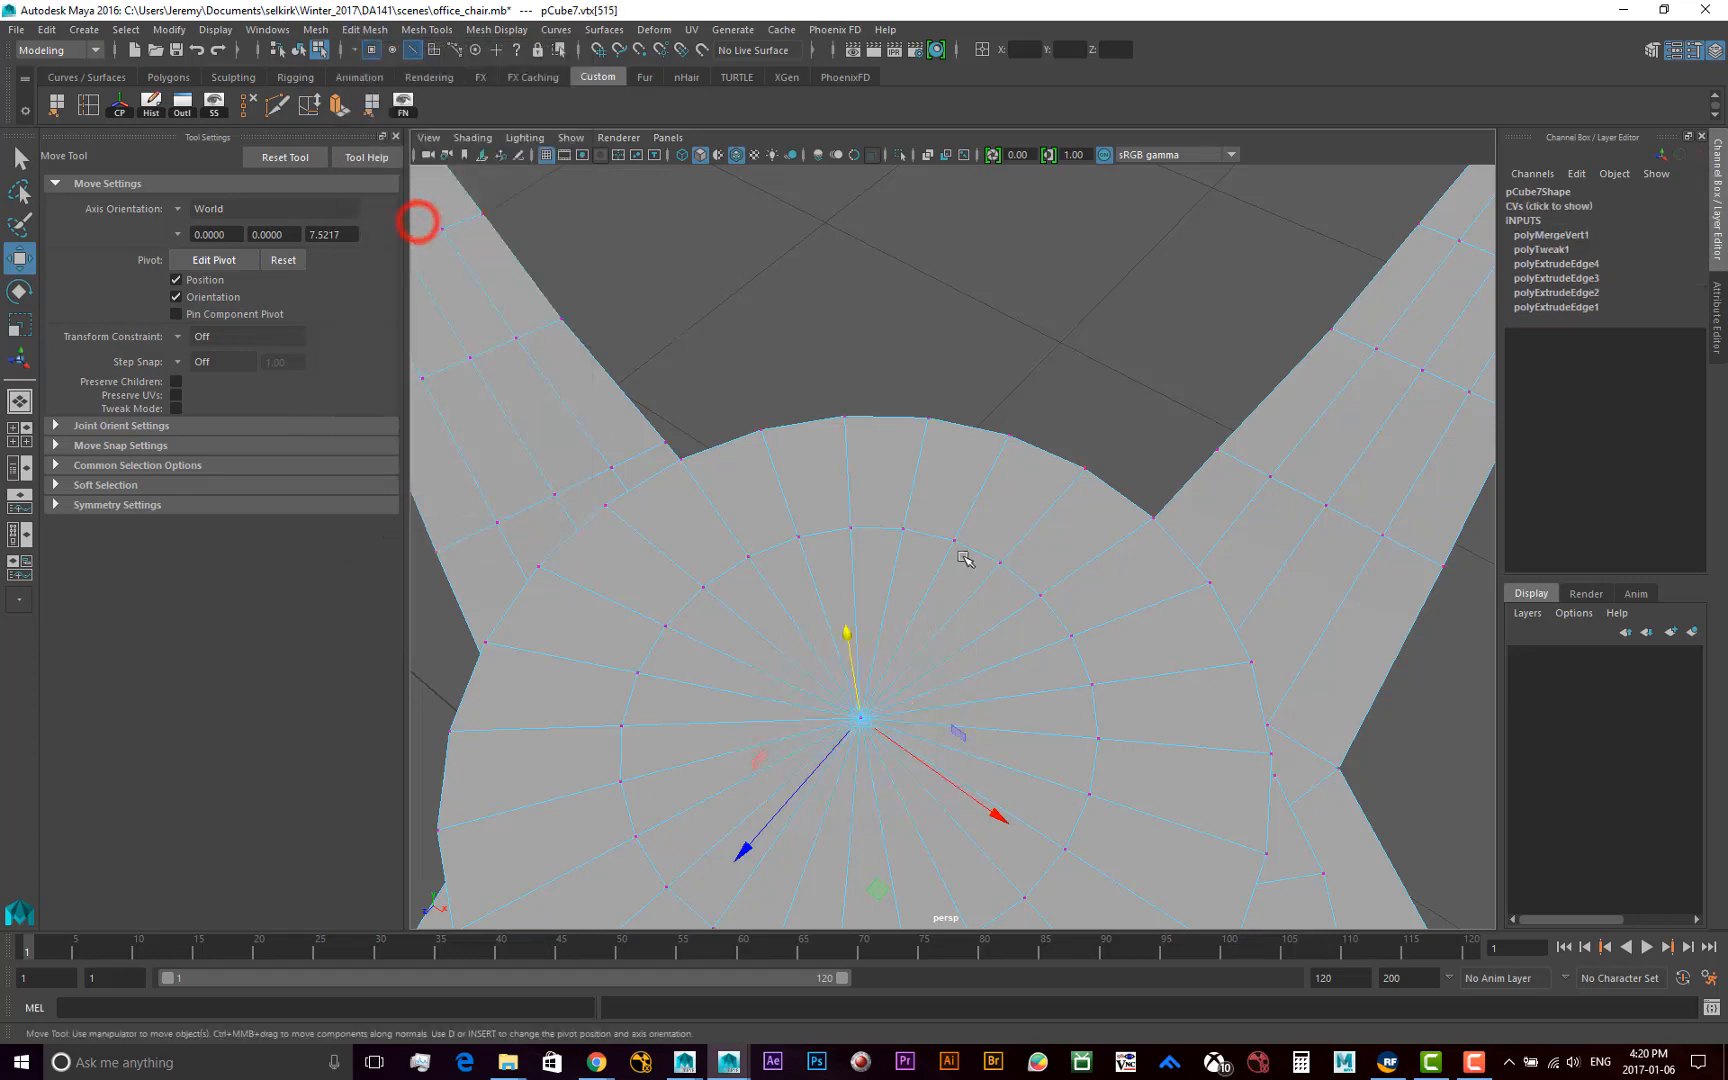
Return to object selection, delete the chair base mesh's construction history, and reselect the mesh
click(882, 725)
key(F8)
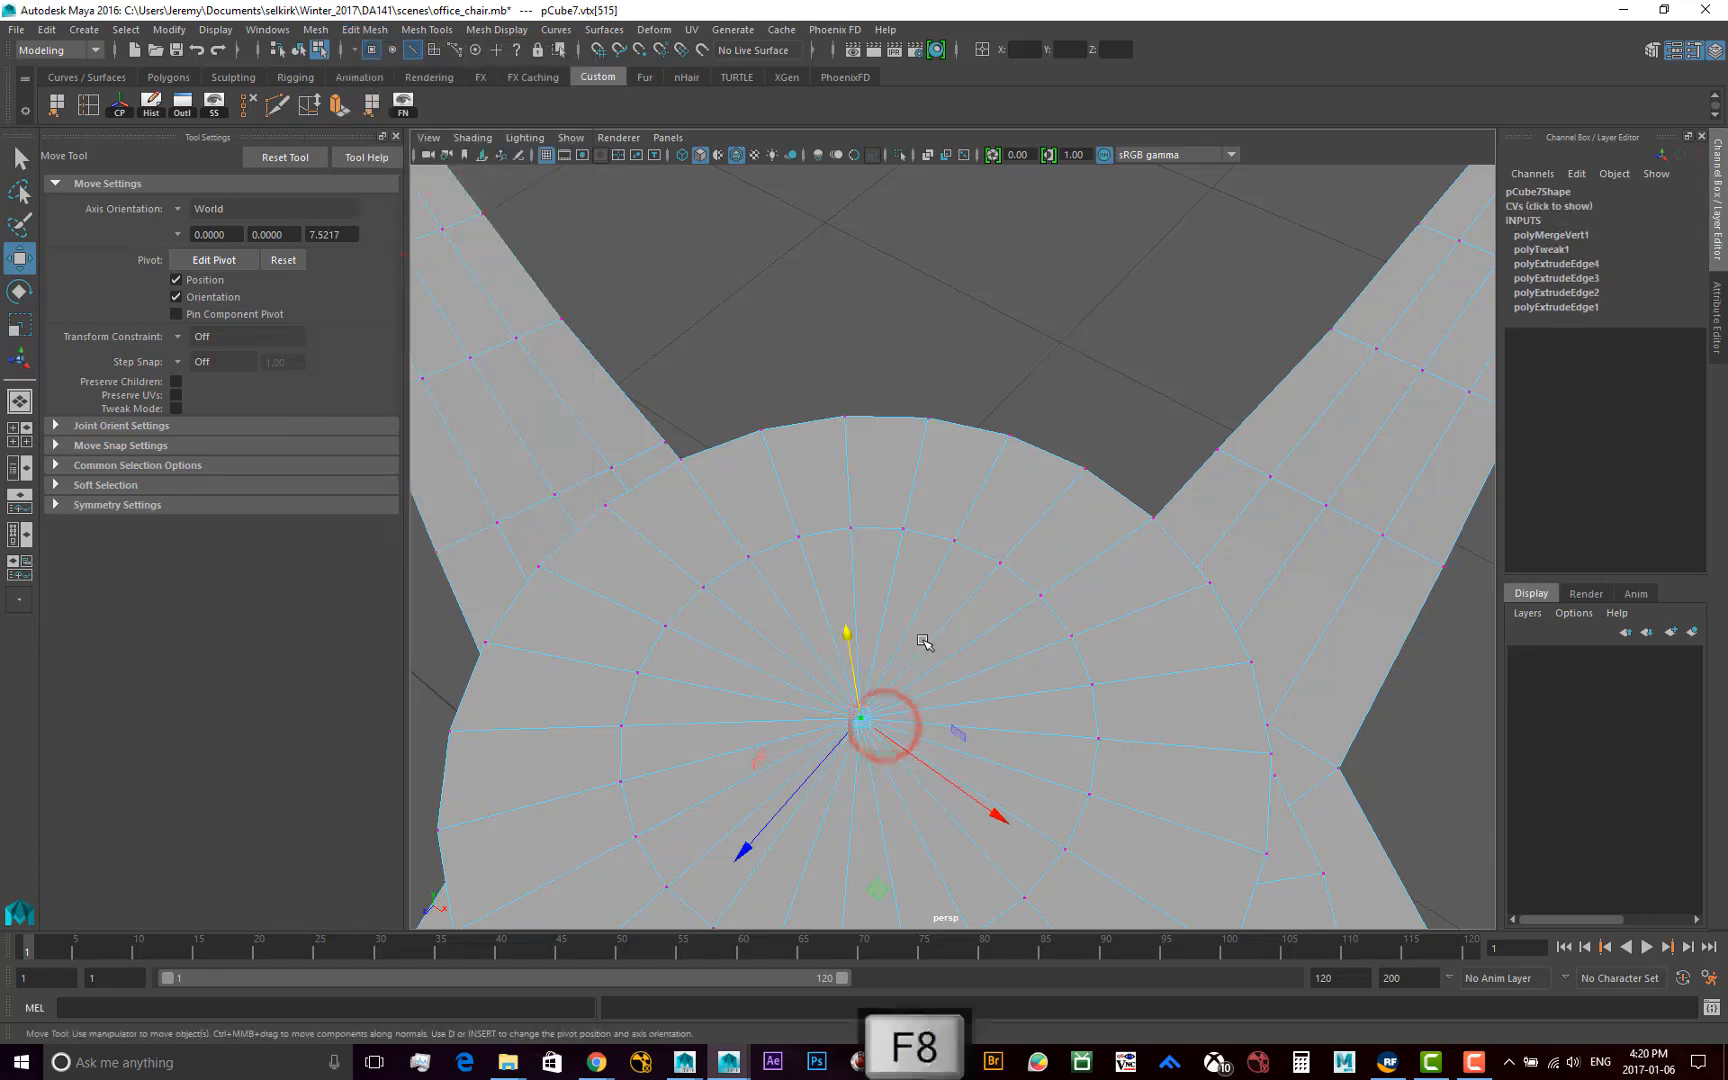
click(933, 397)
click(864, 745)
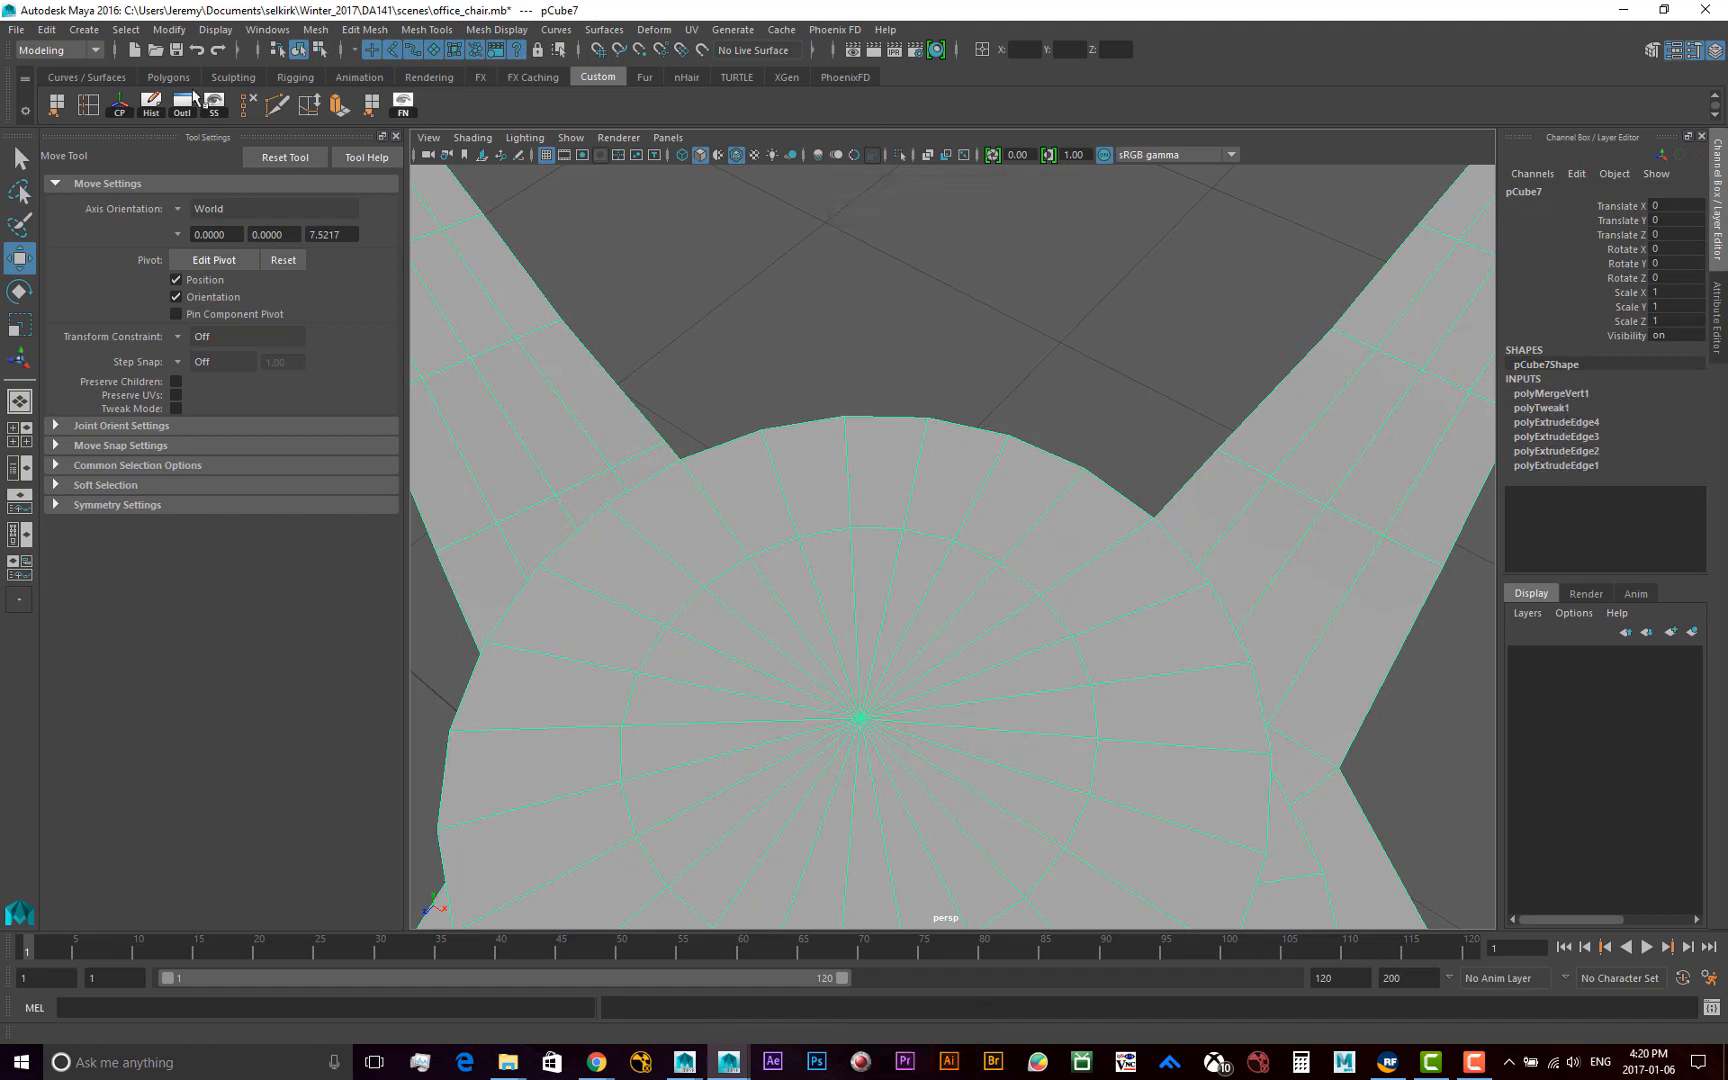
click(47, 29)
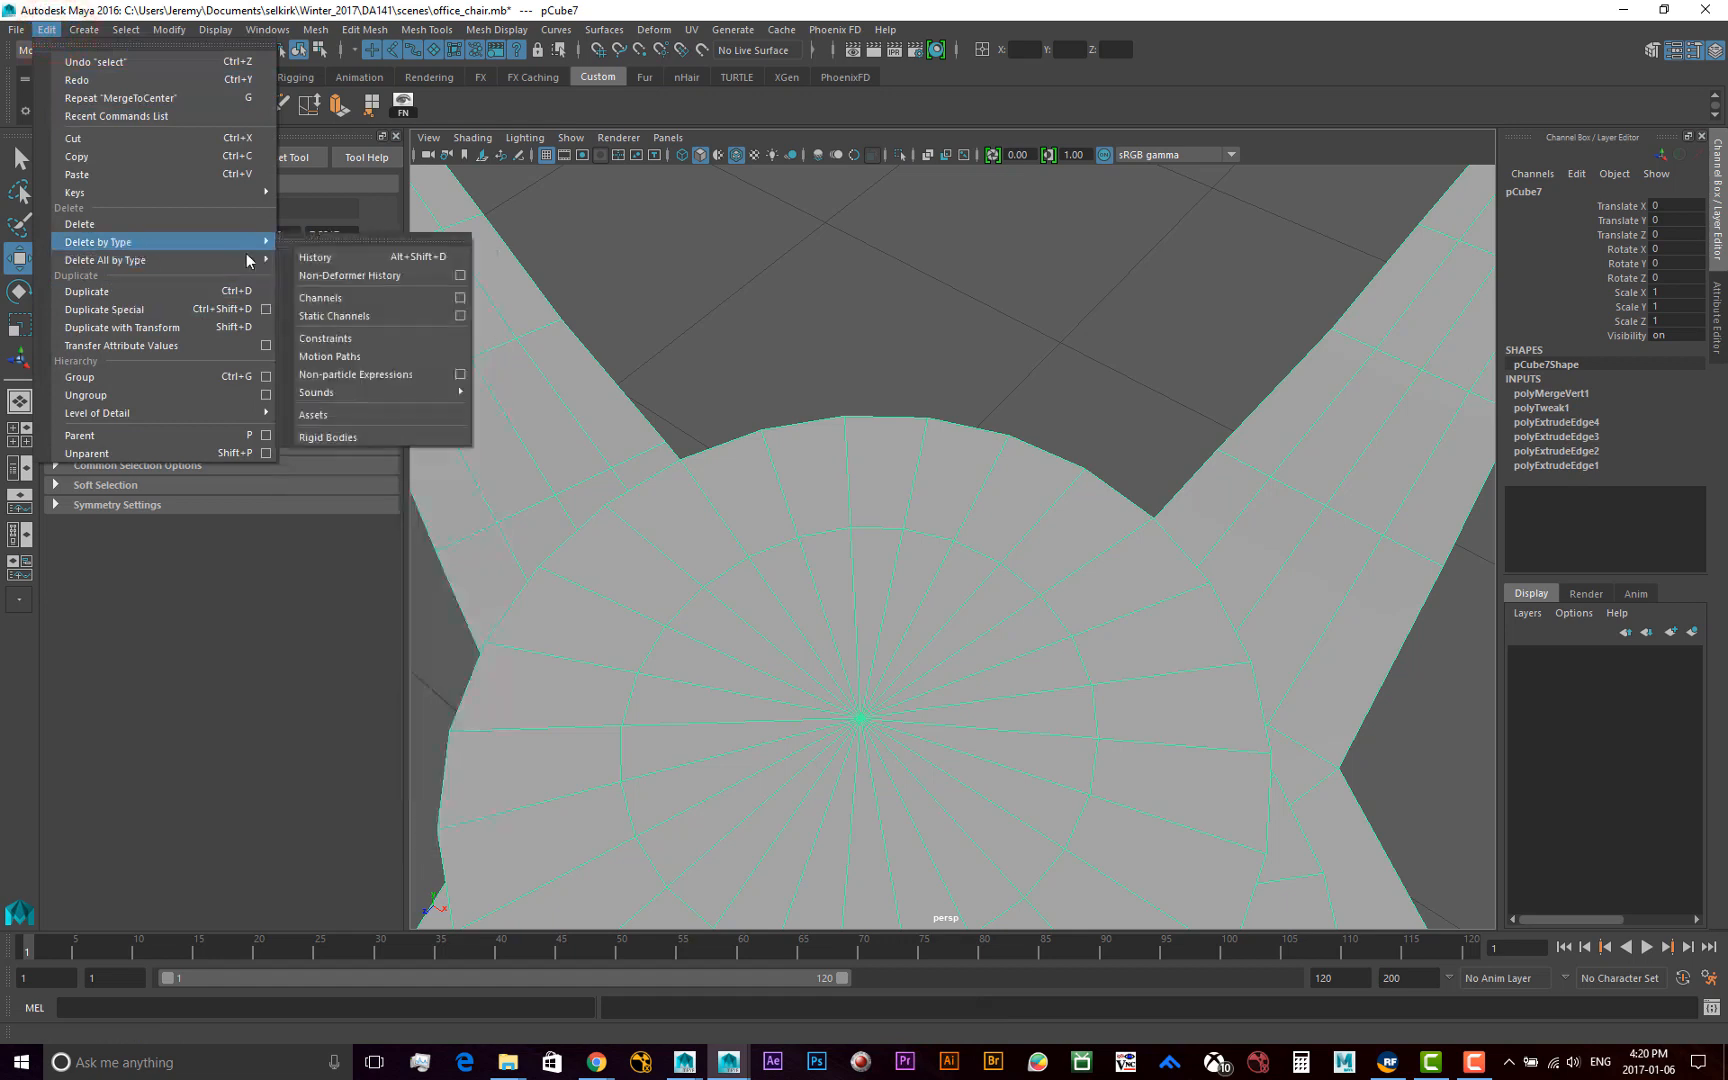
click(332, 262)
click(950, 390)
click(898, 662)
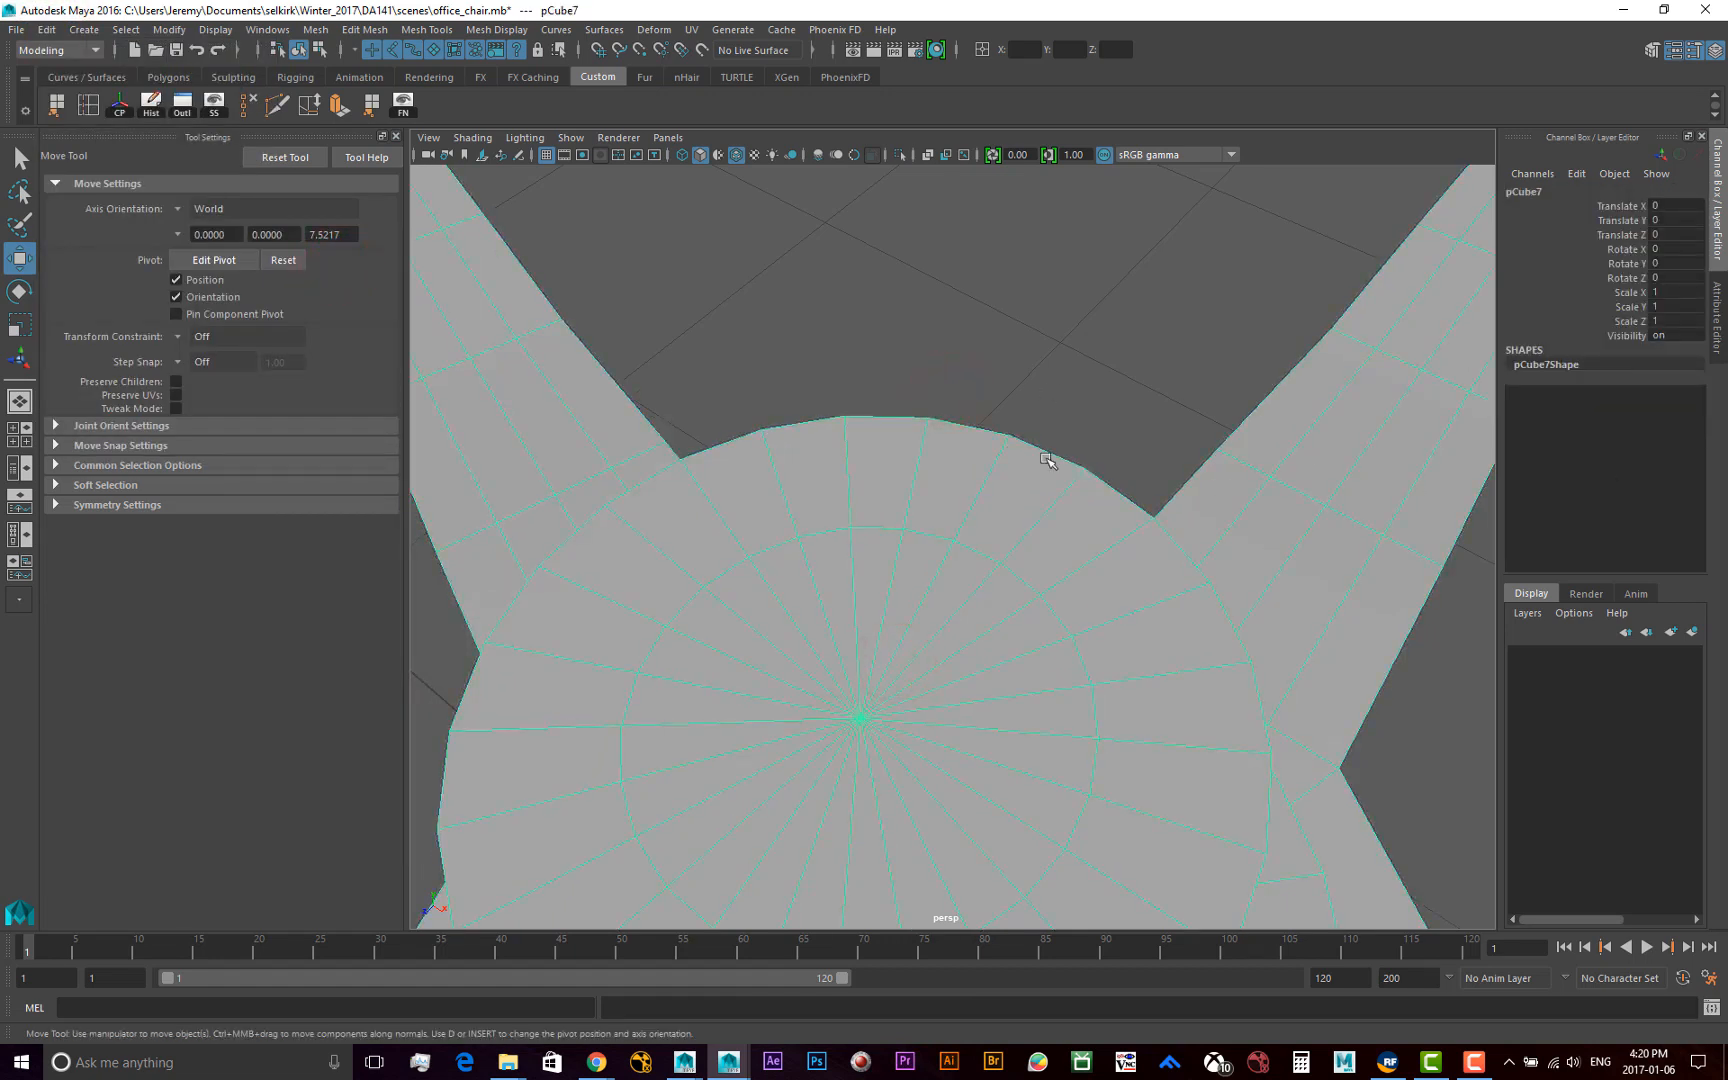
Examine the whole five-armed base and its capped two-tier column from several angles
key(f)
alt+drag(1050, 563, 804, 533)
alt+drag(814, 609, 1043, 598)
alt+middle_drag(800, 780, 804, 618)
alt+drag(720, 632, 625, 688)
alt+right_drag(845, 660, 753, 648)
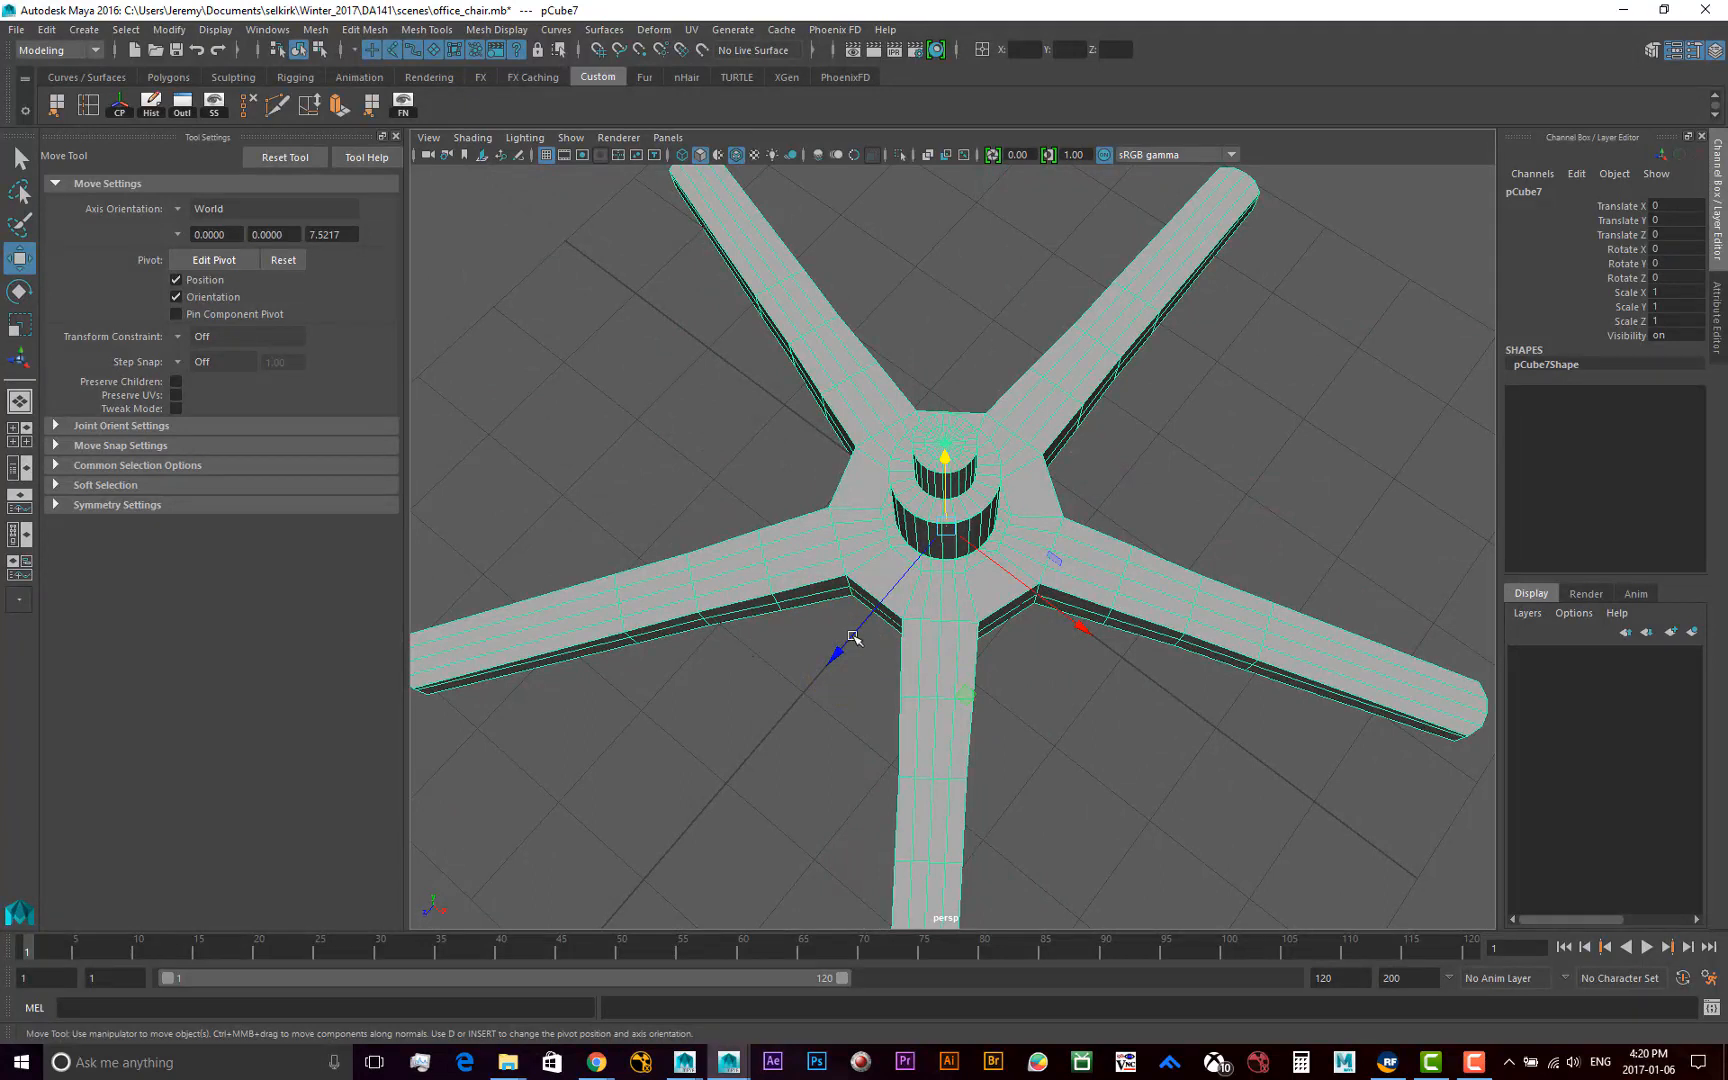
alt+drag(908, 605, 926, 598)
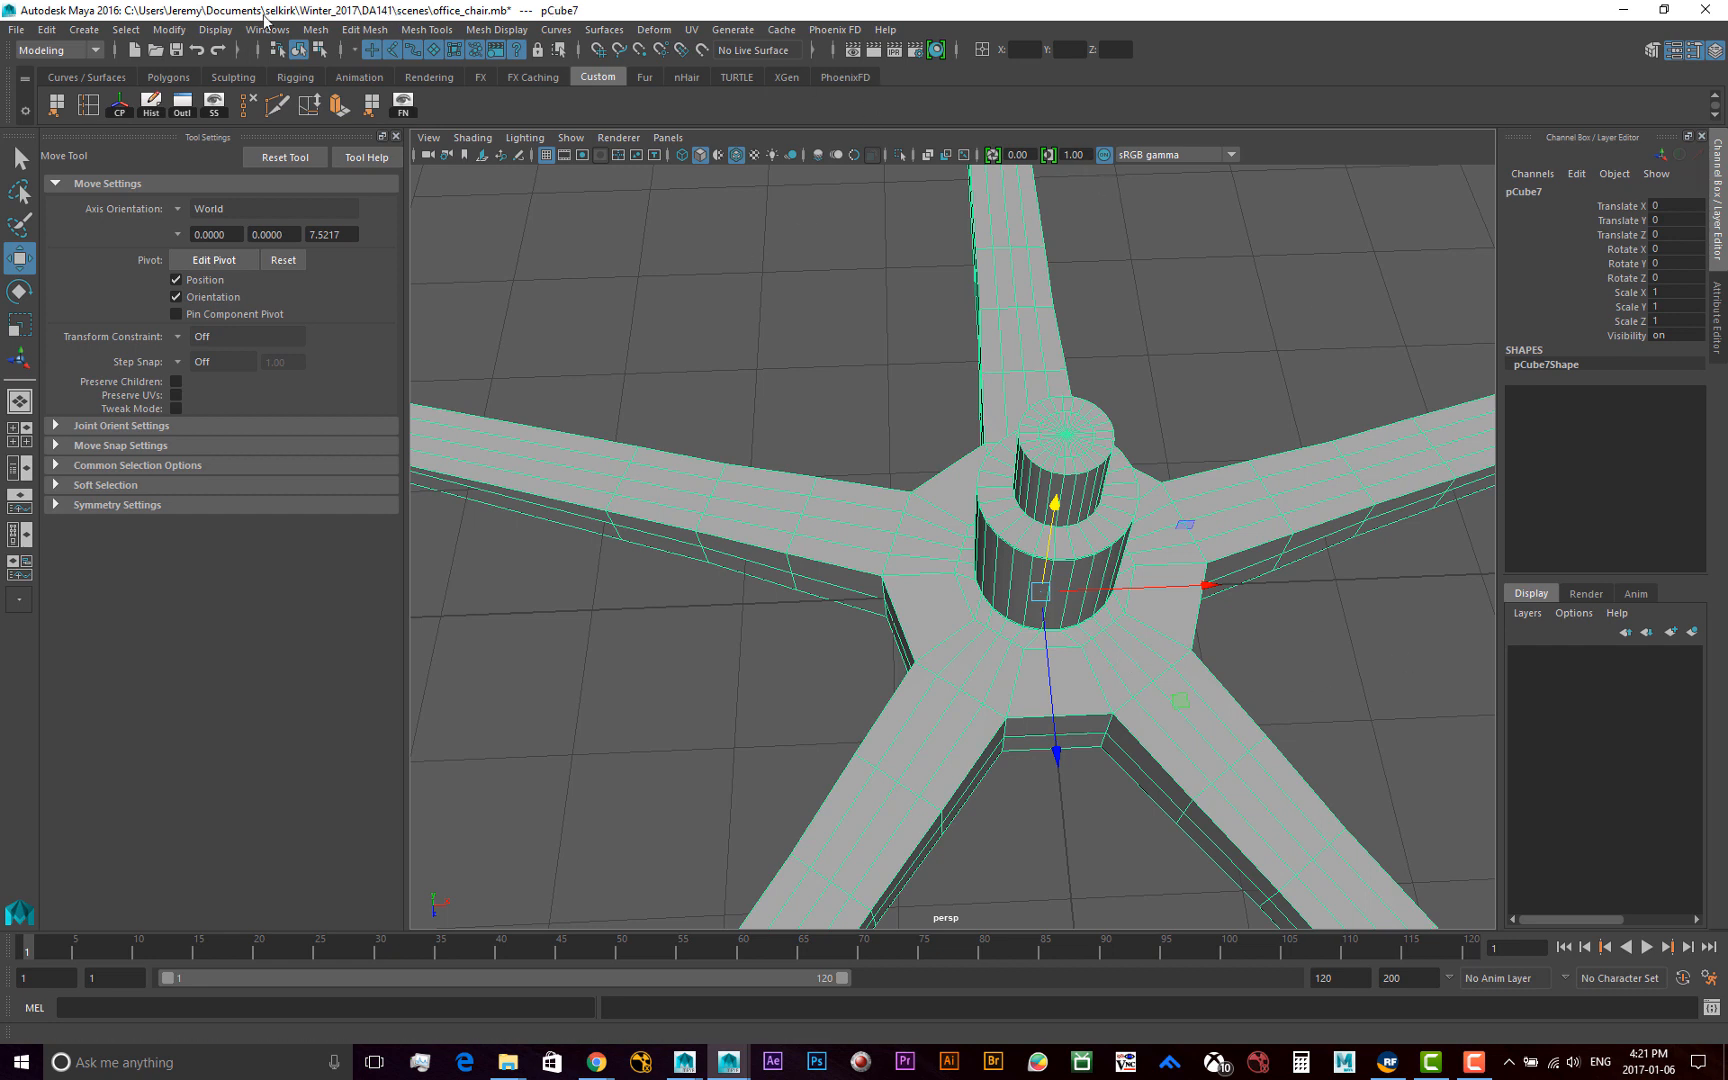
Save the office_chair.mb scene
click(16, 29)
click(30, 100)
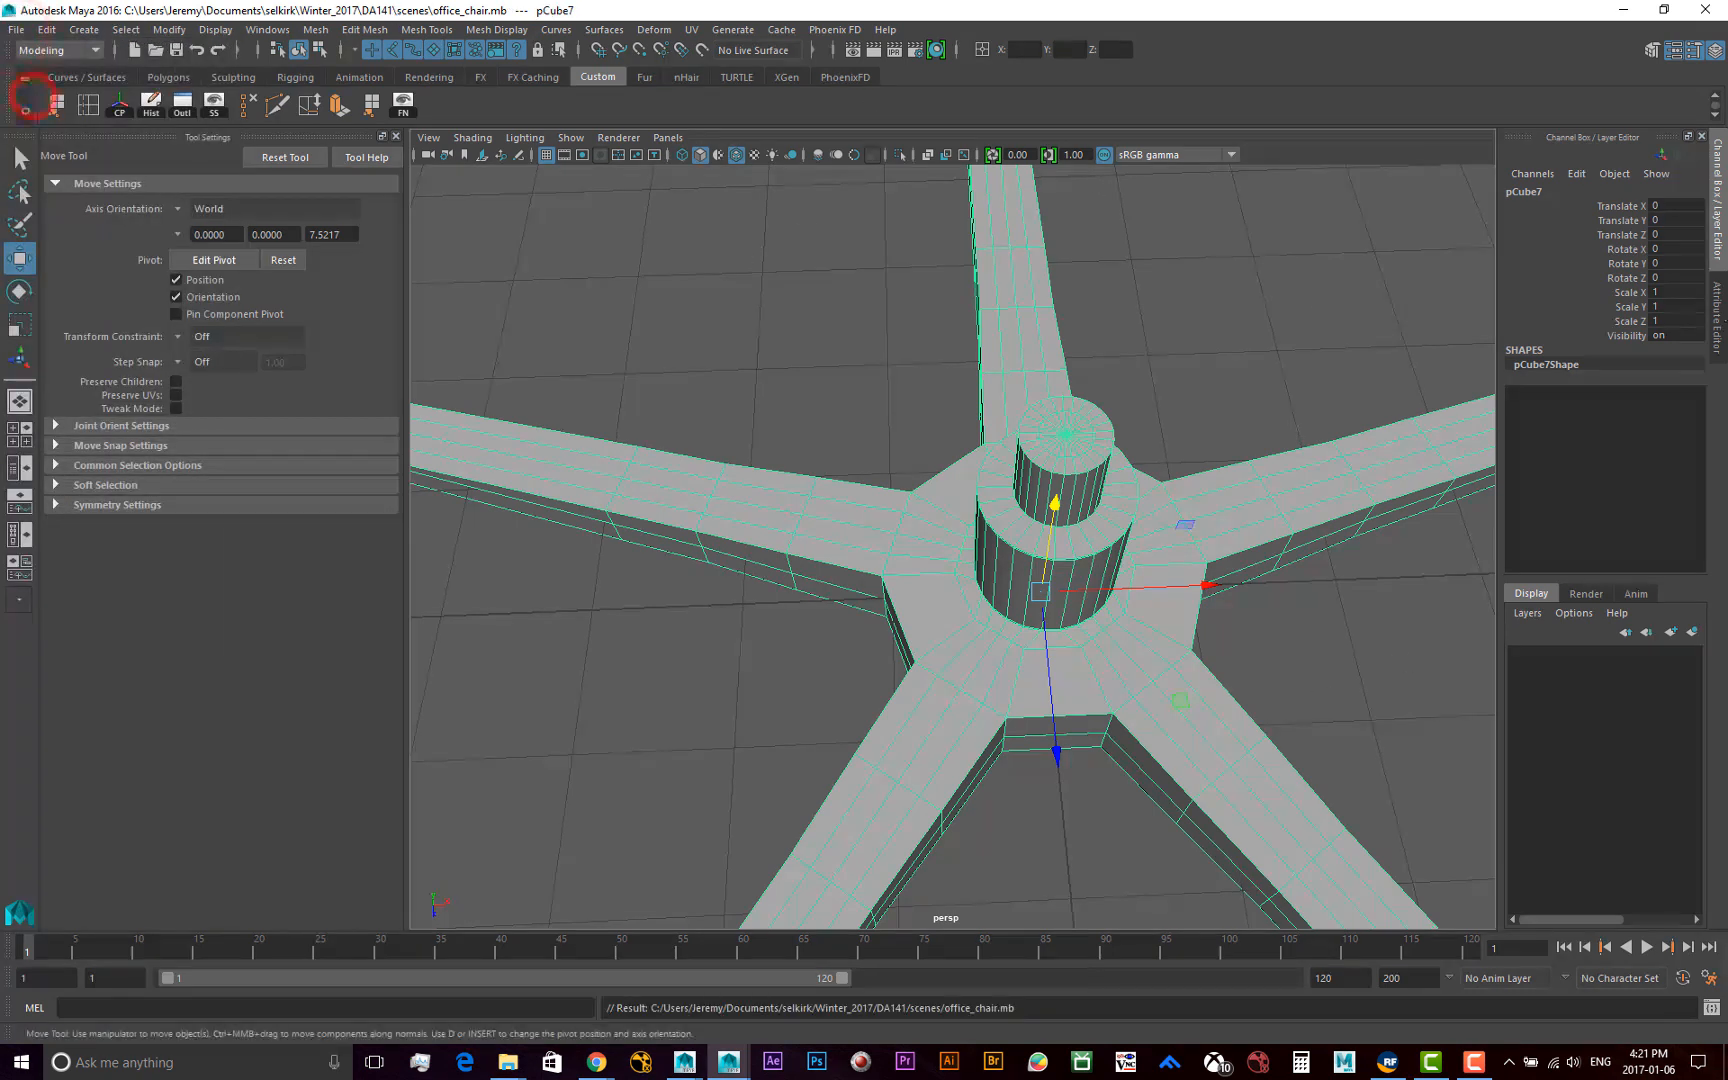